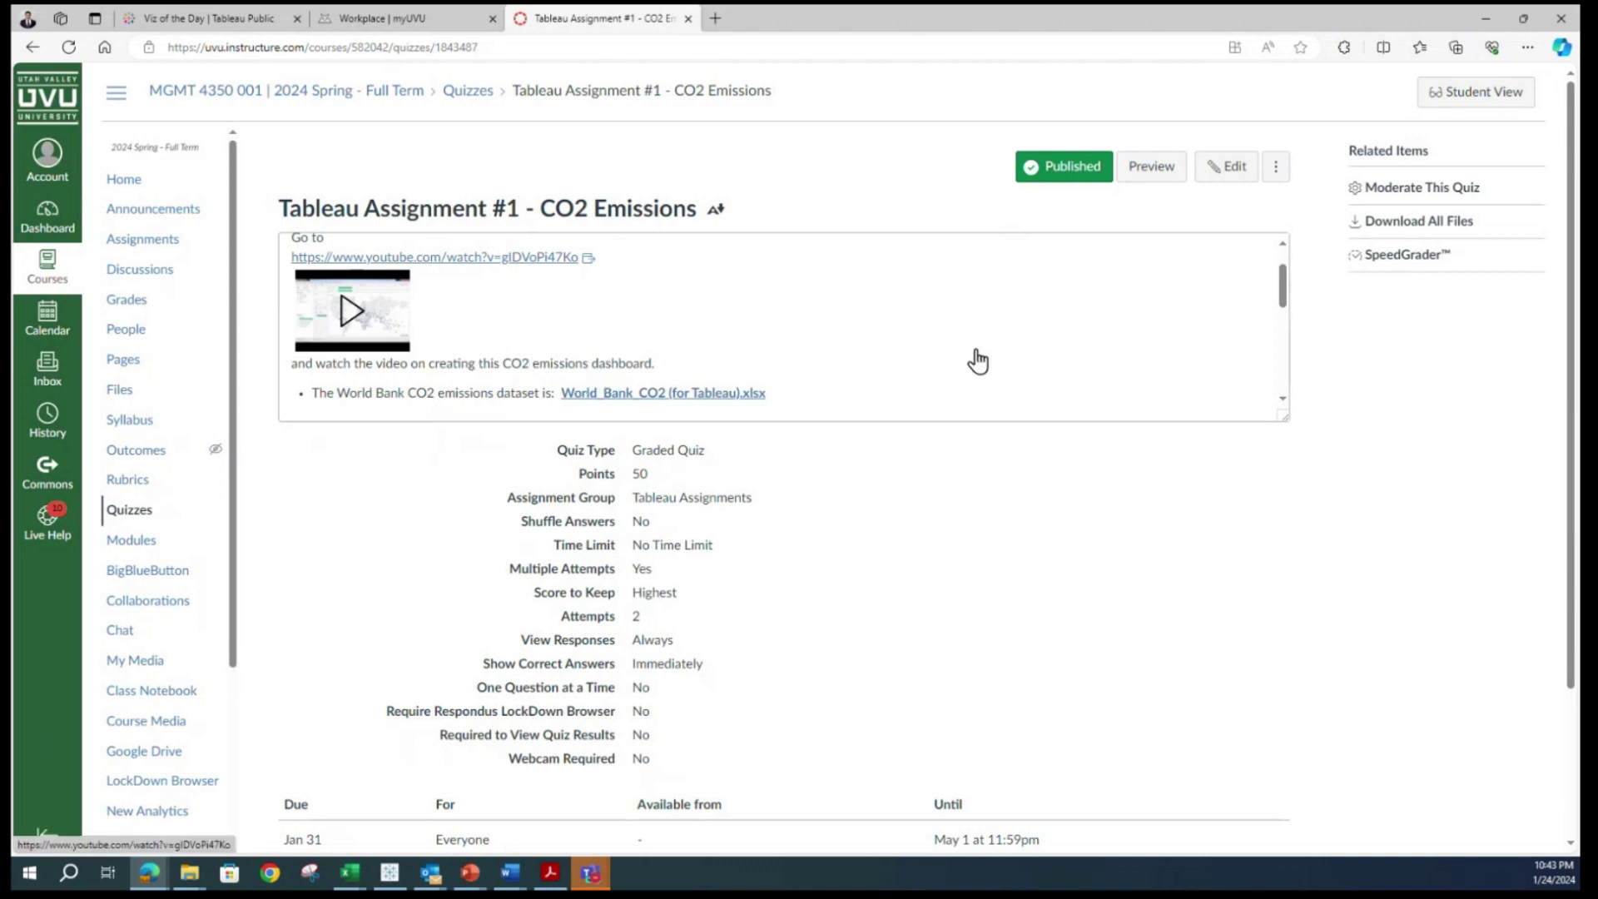
Open World_Bank_CO2 (for Tableau).xlsx from the Downloads folder in a maximized window and go to the first rows of the open sheet.
scroll(979, 361, down, 1)
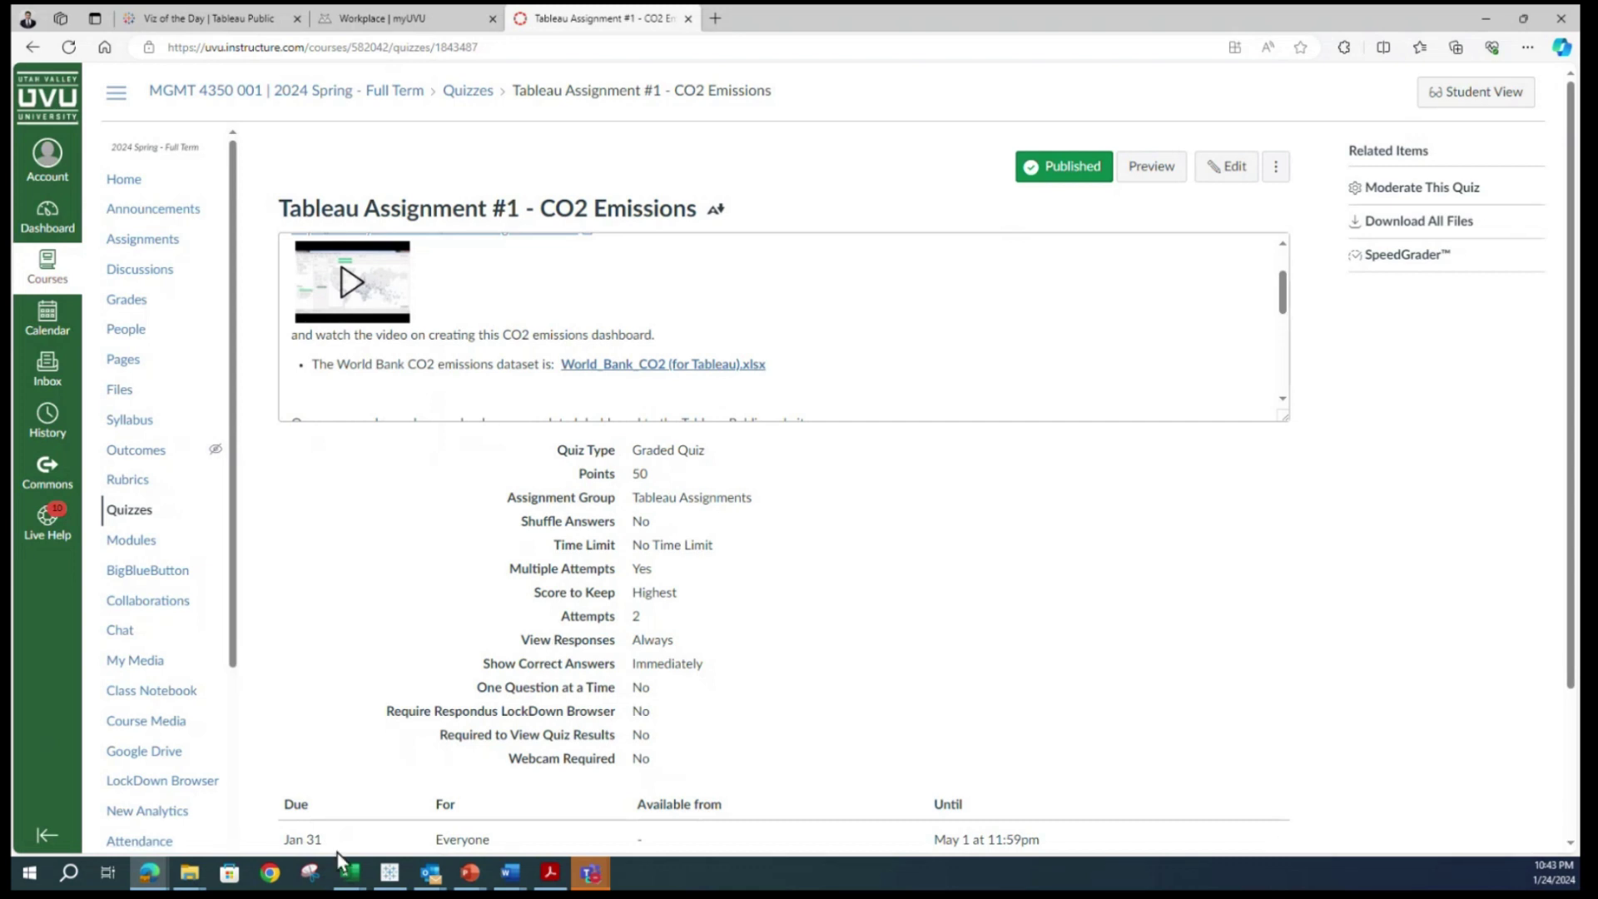
click(194, 874)
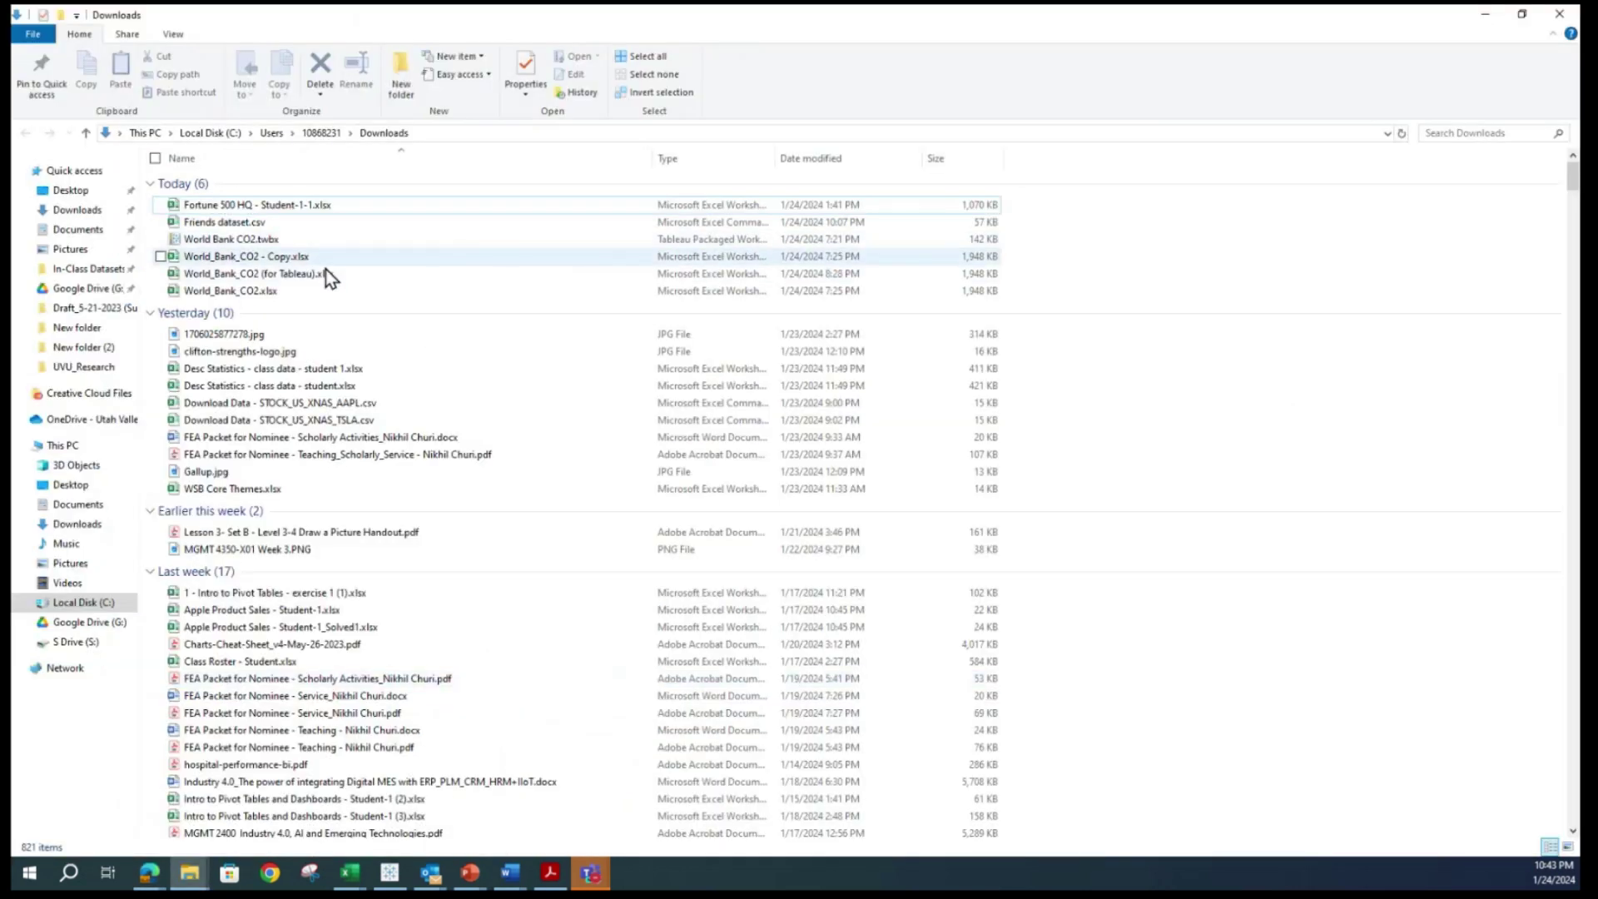
double_click(278, 276)
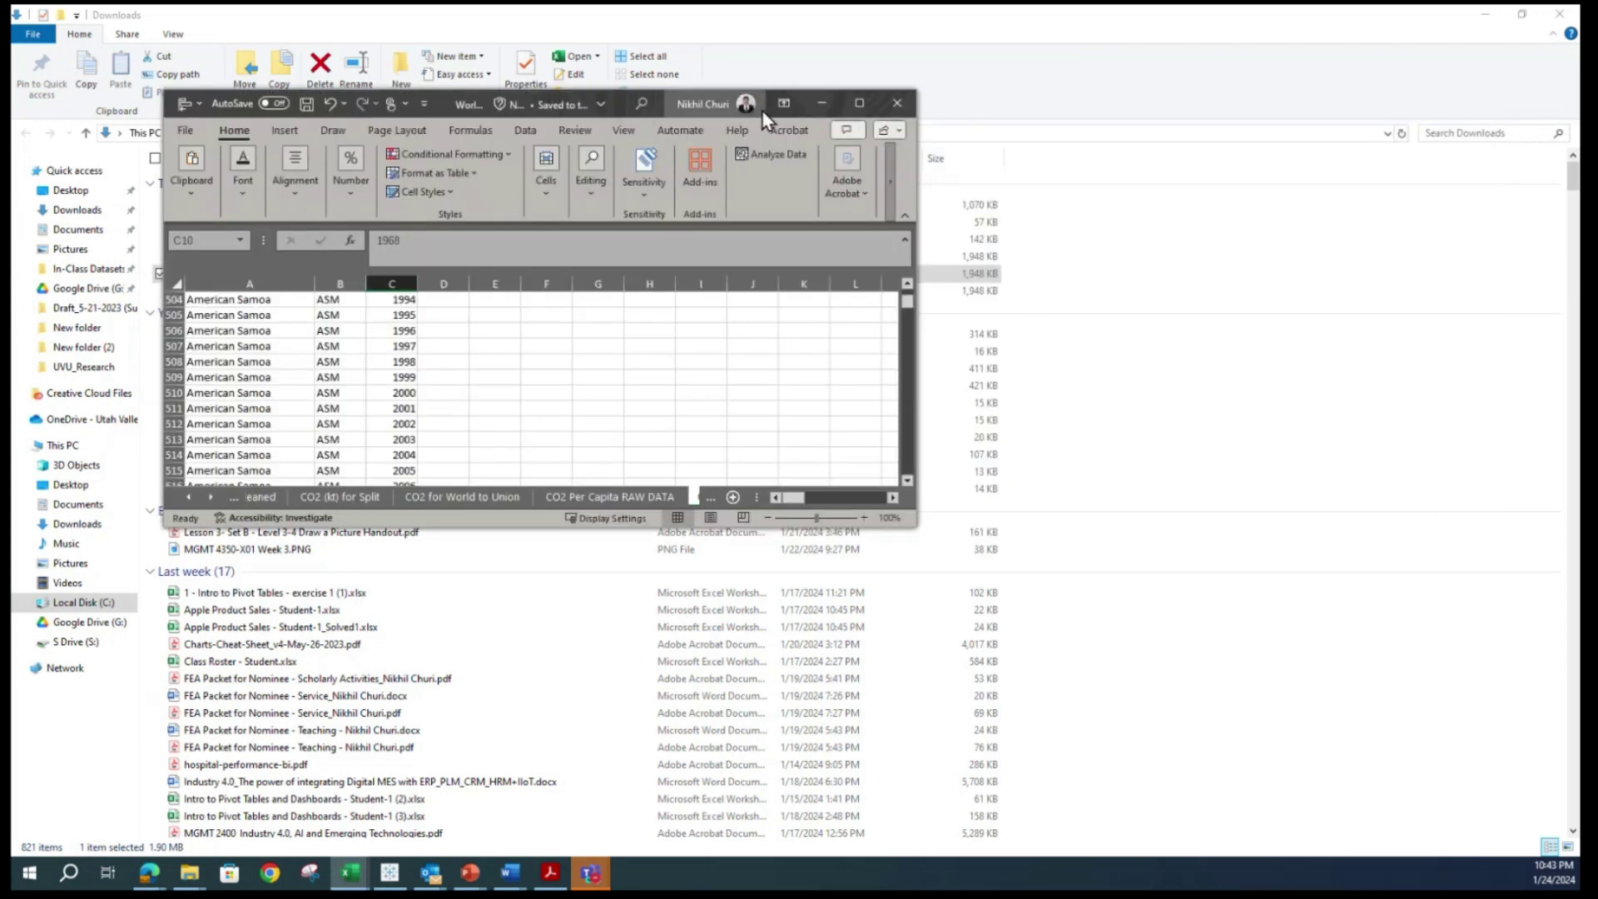
click(859, 102)
scroll(1541, 400, up, 16)
scroll(1485, 305, up, 20)
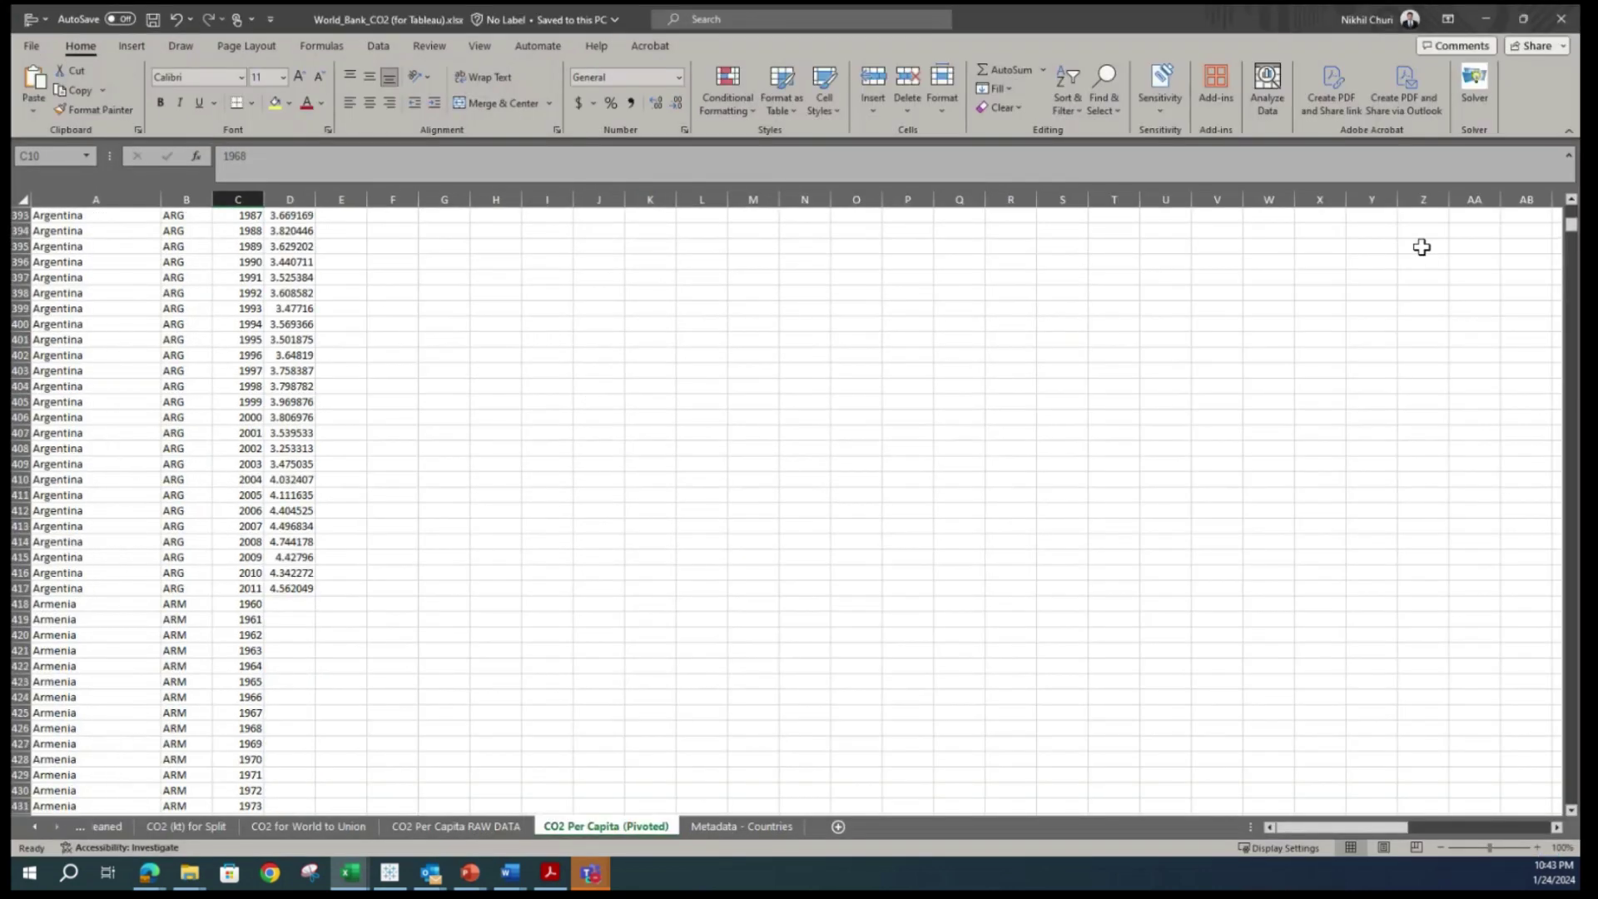
drag(1570, 221, 1570, 212)
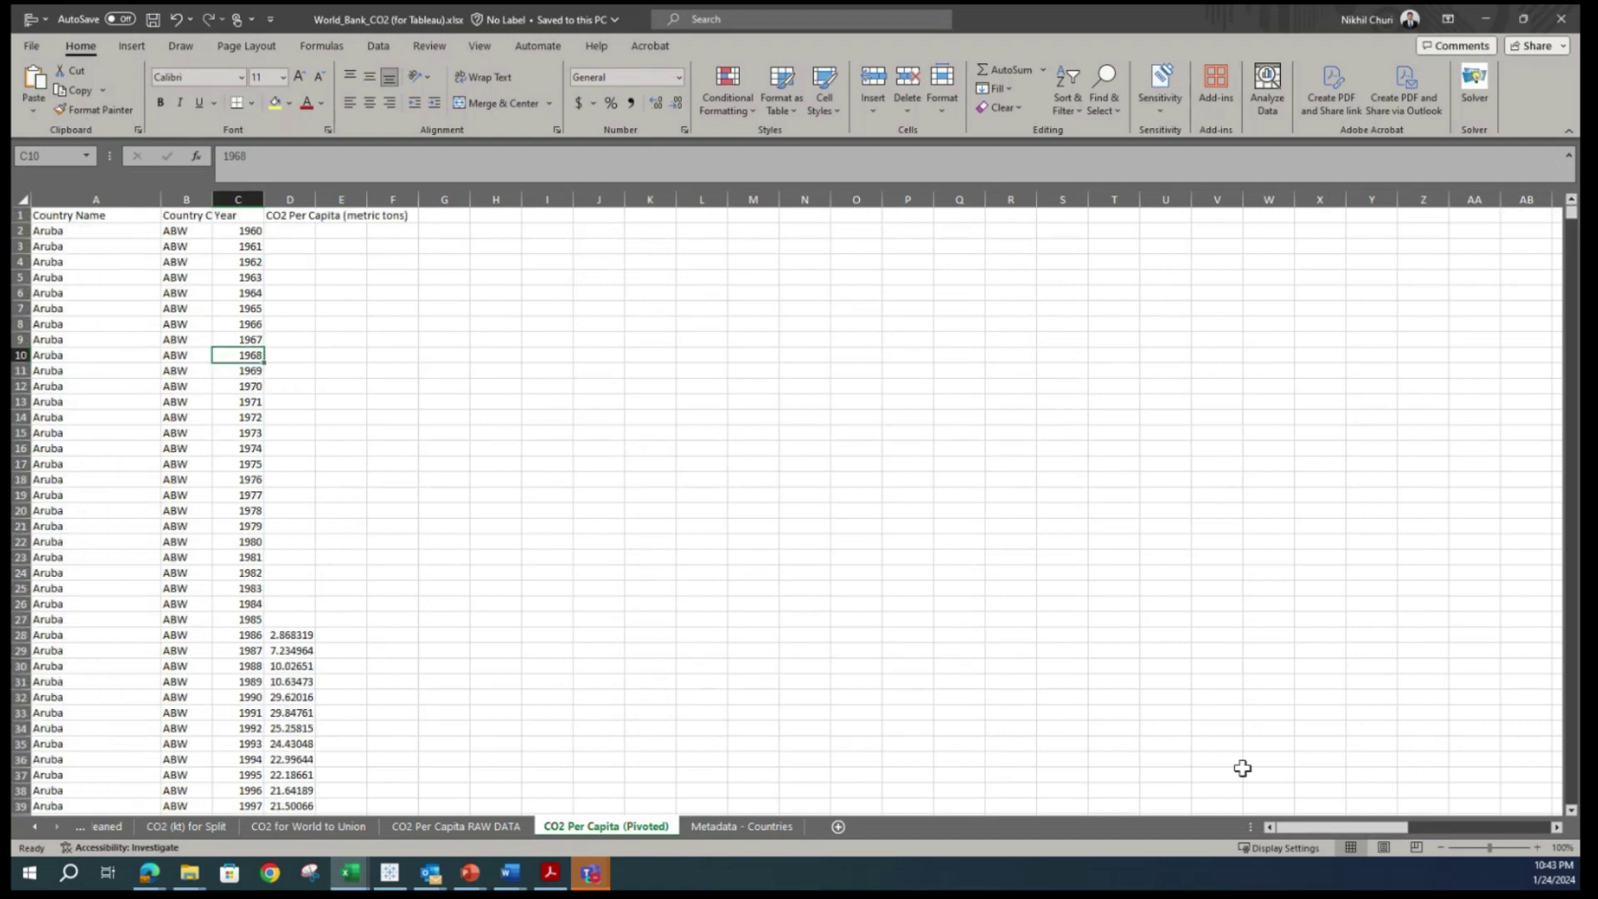
click(949, 591)
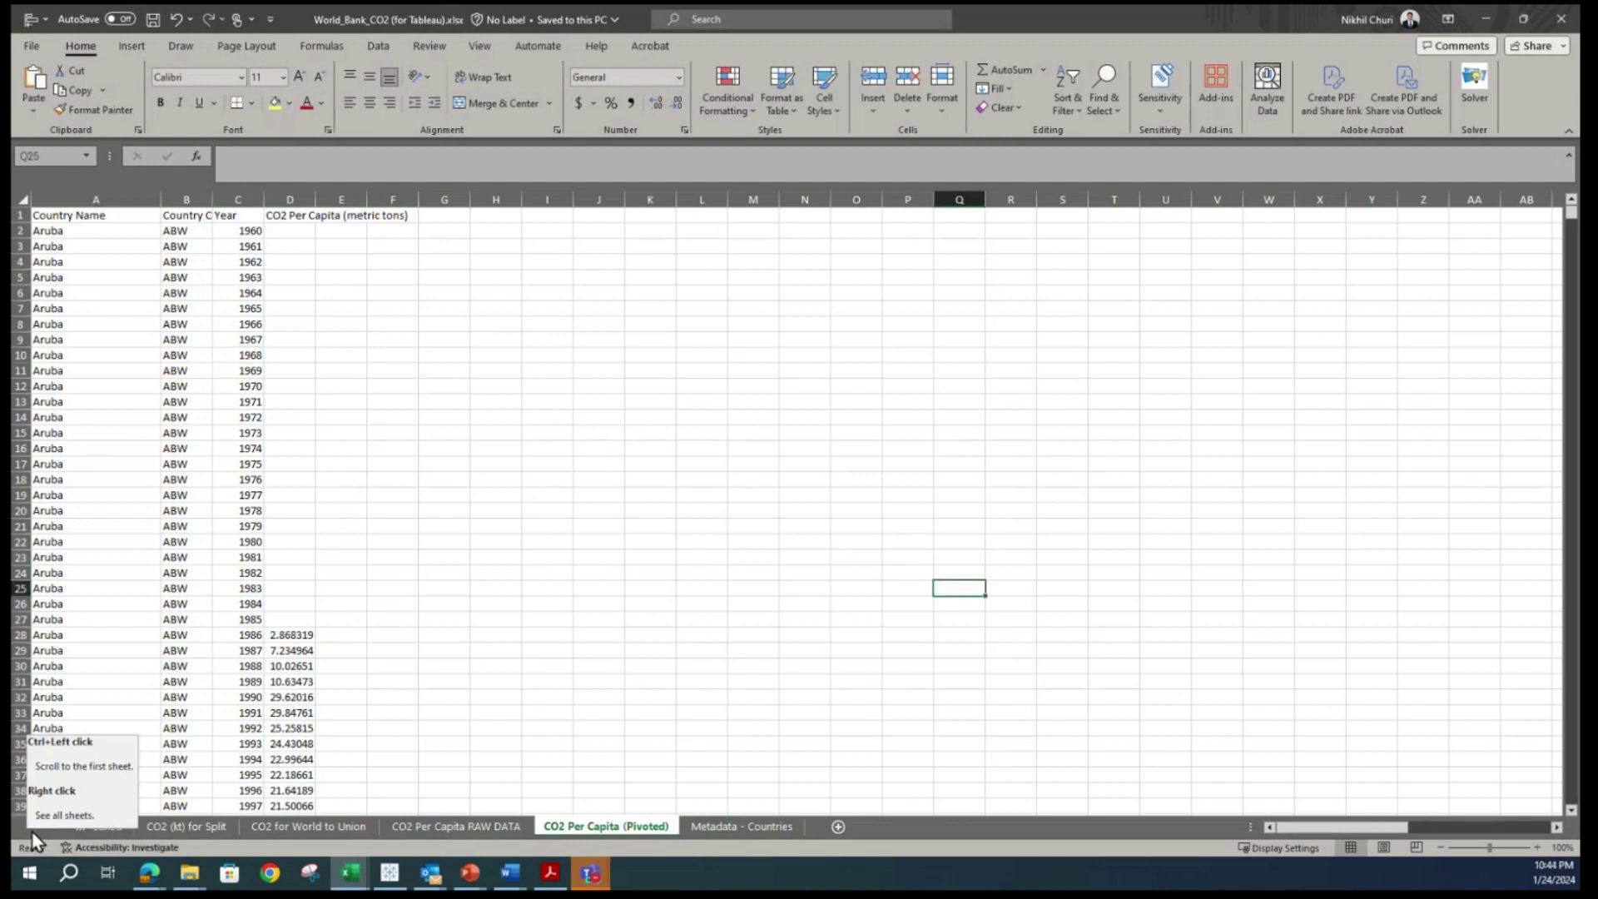
click(449, 527)
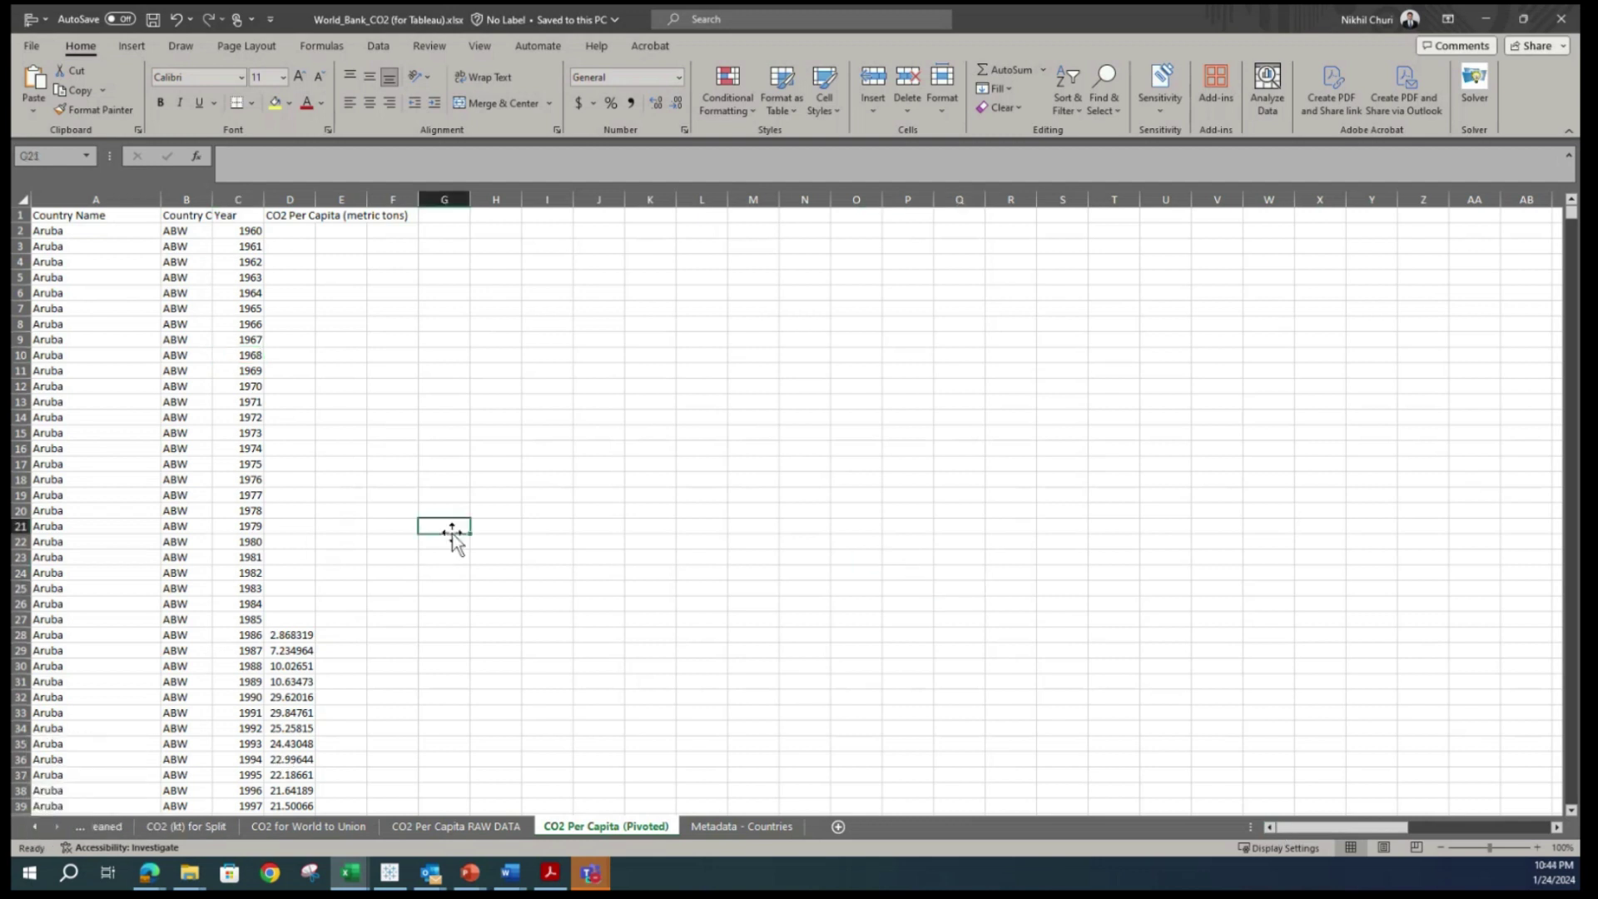
click(761, 524)
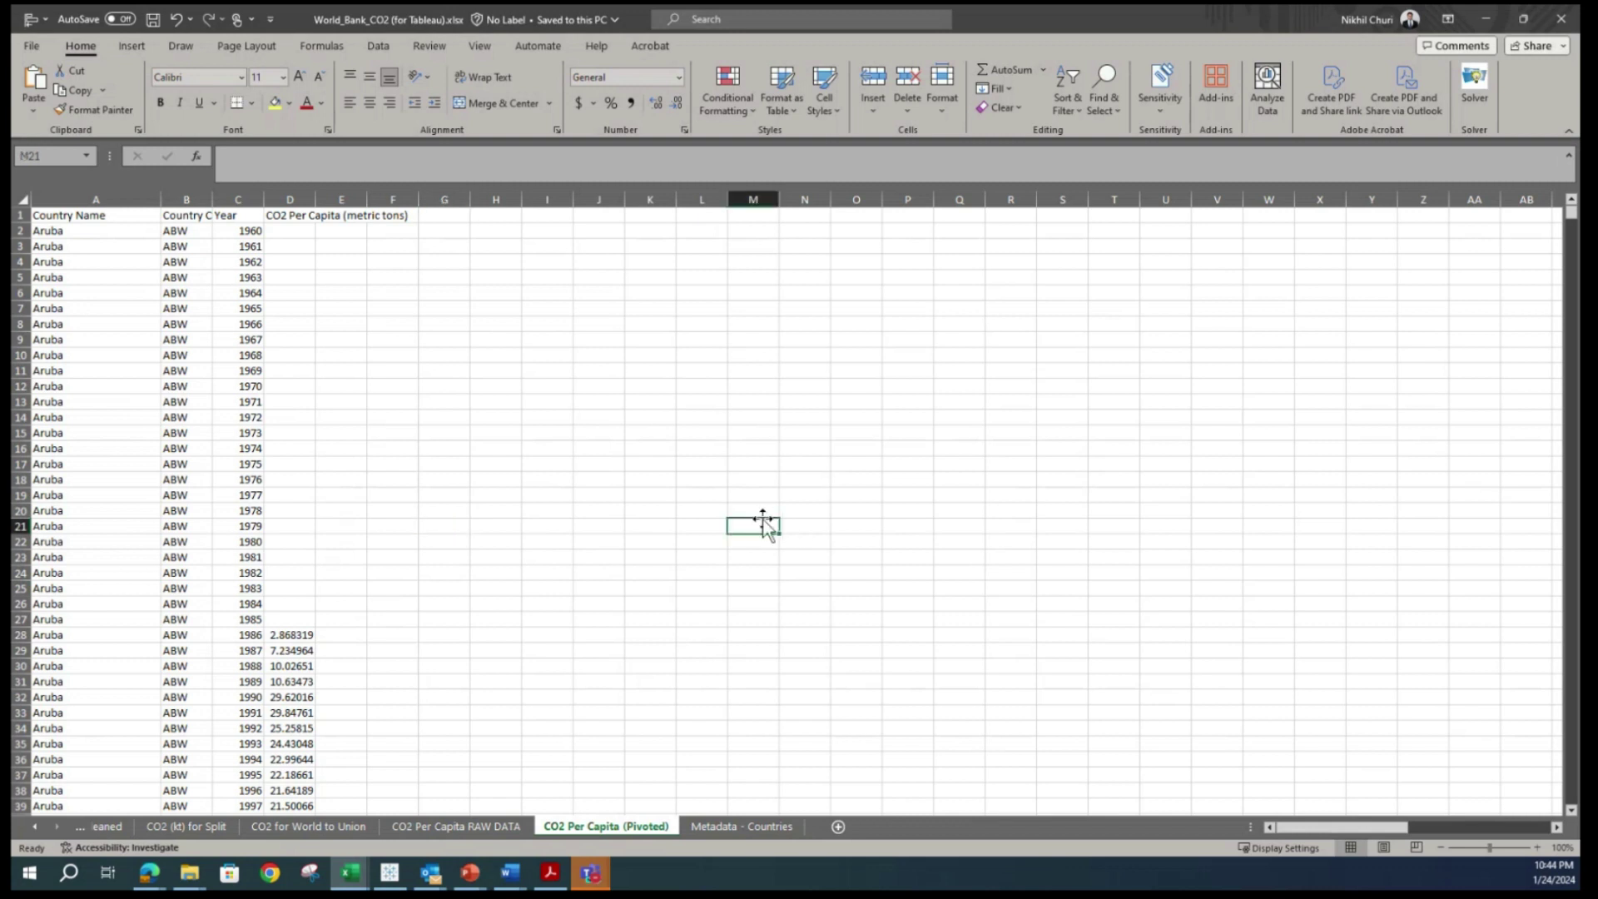
Bring the workbook's first sheets into view and look at the Metadata - Countries, About and CO2 (kt) Pivoted sheets.
ctrl+click(28, 823)
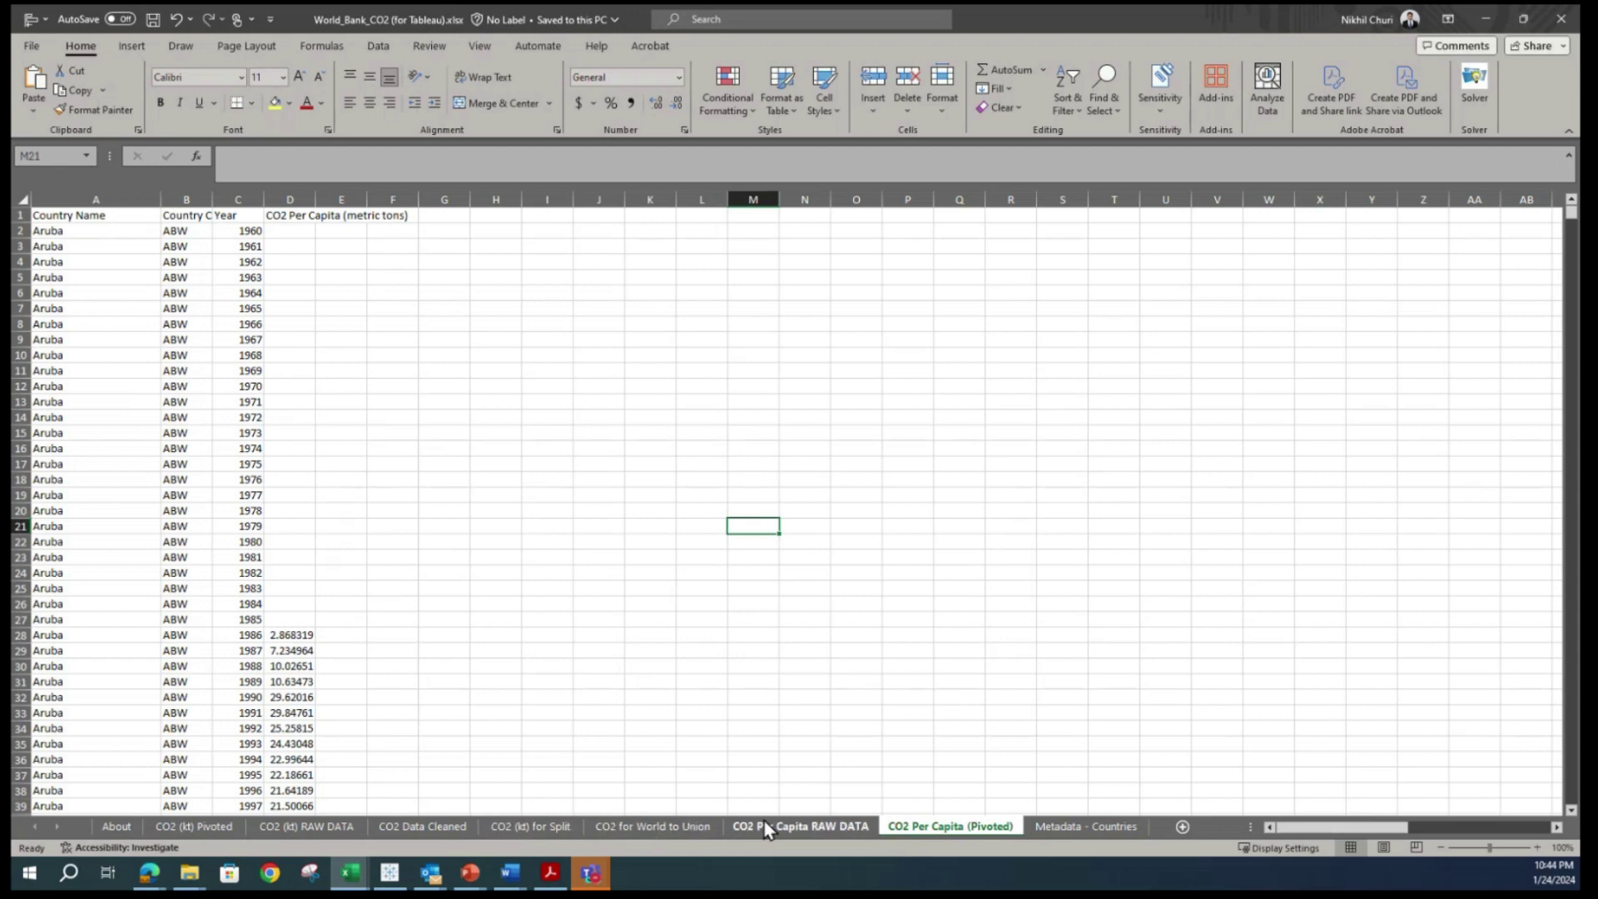
click(1057, 827)
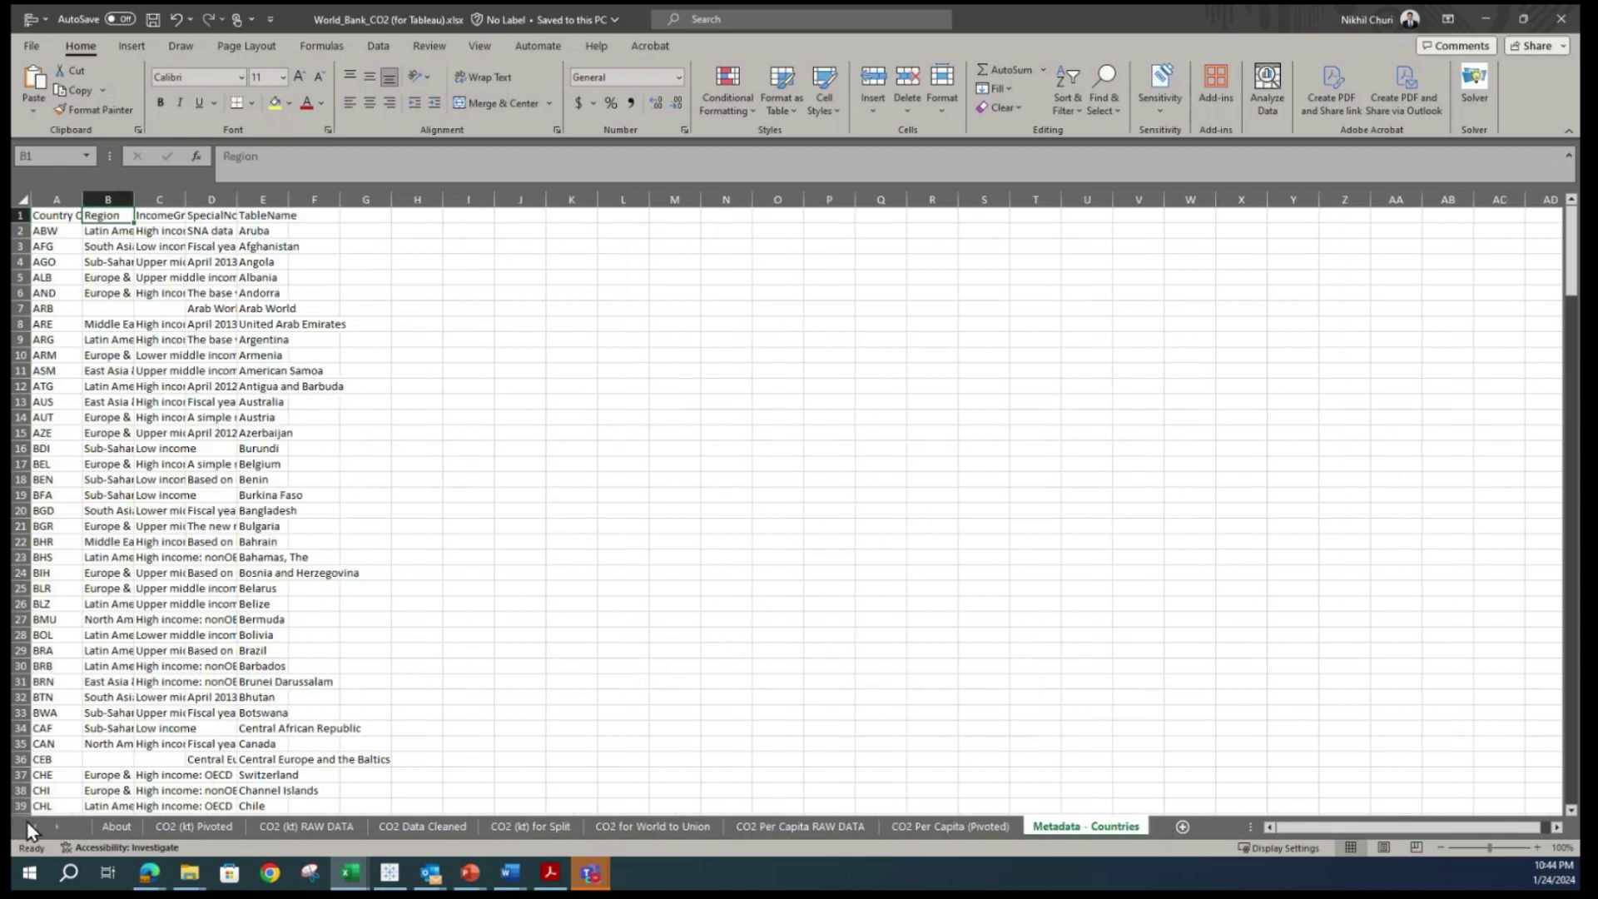
click(115, 825)
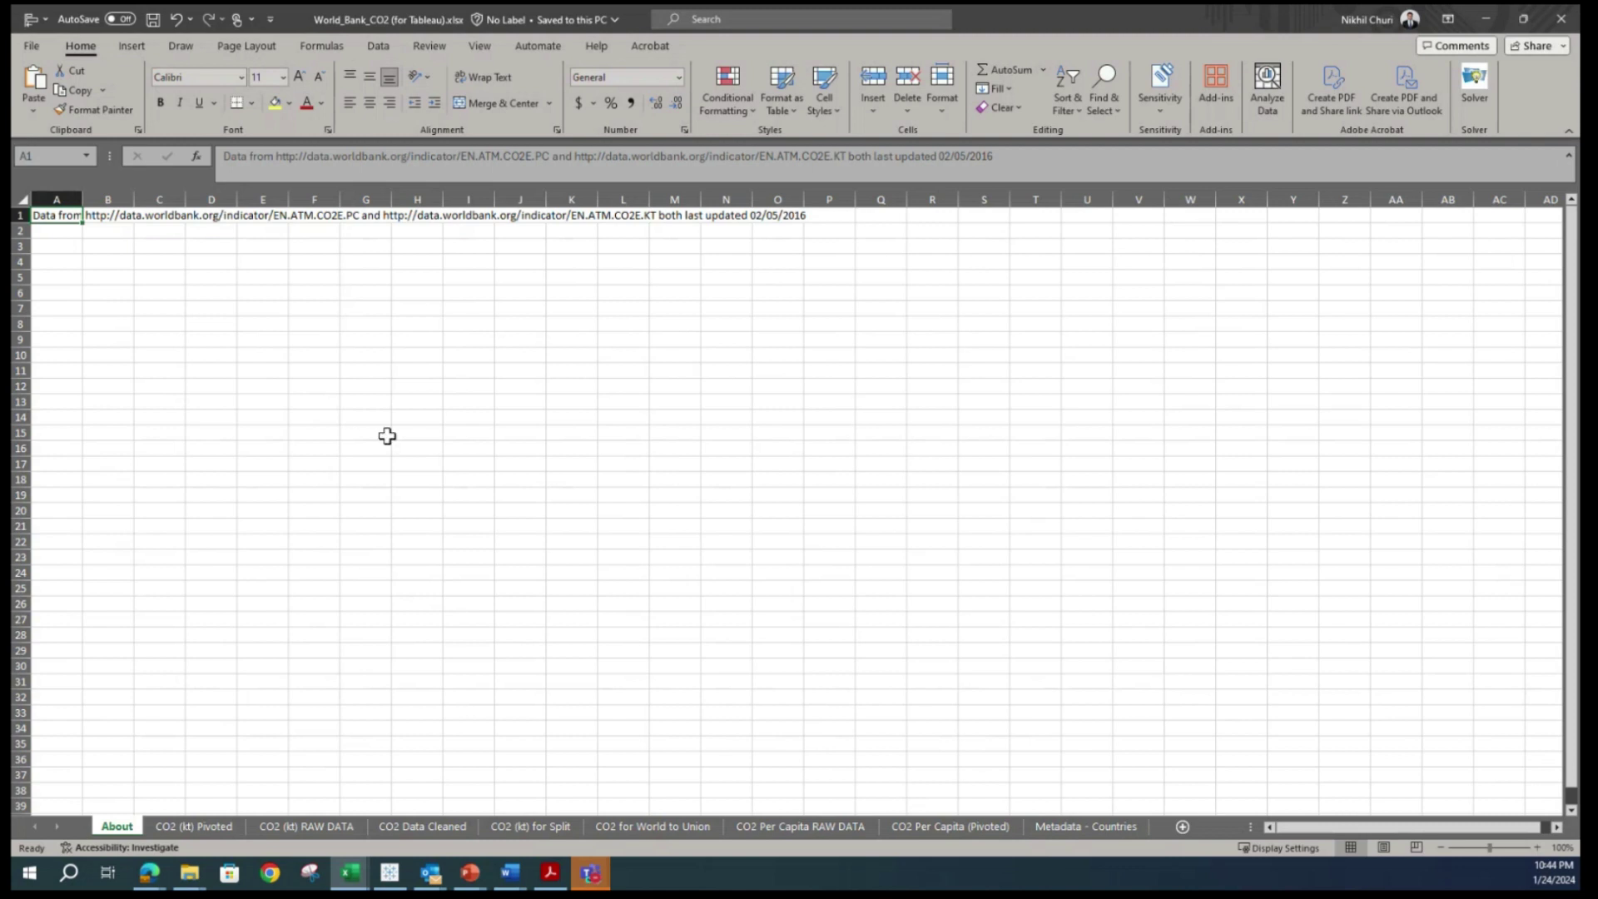
click(175, 827)
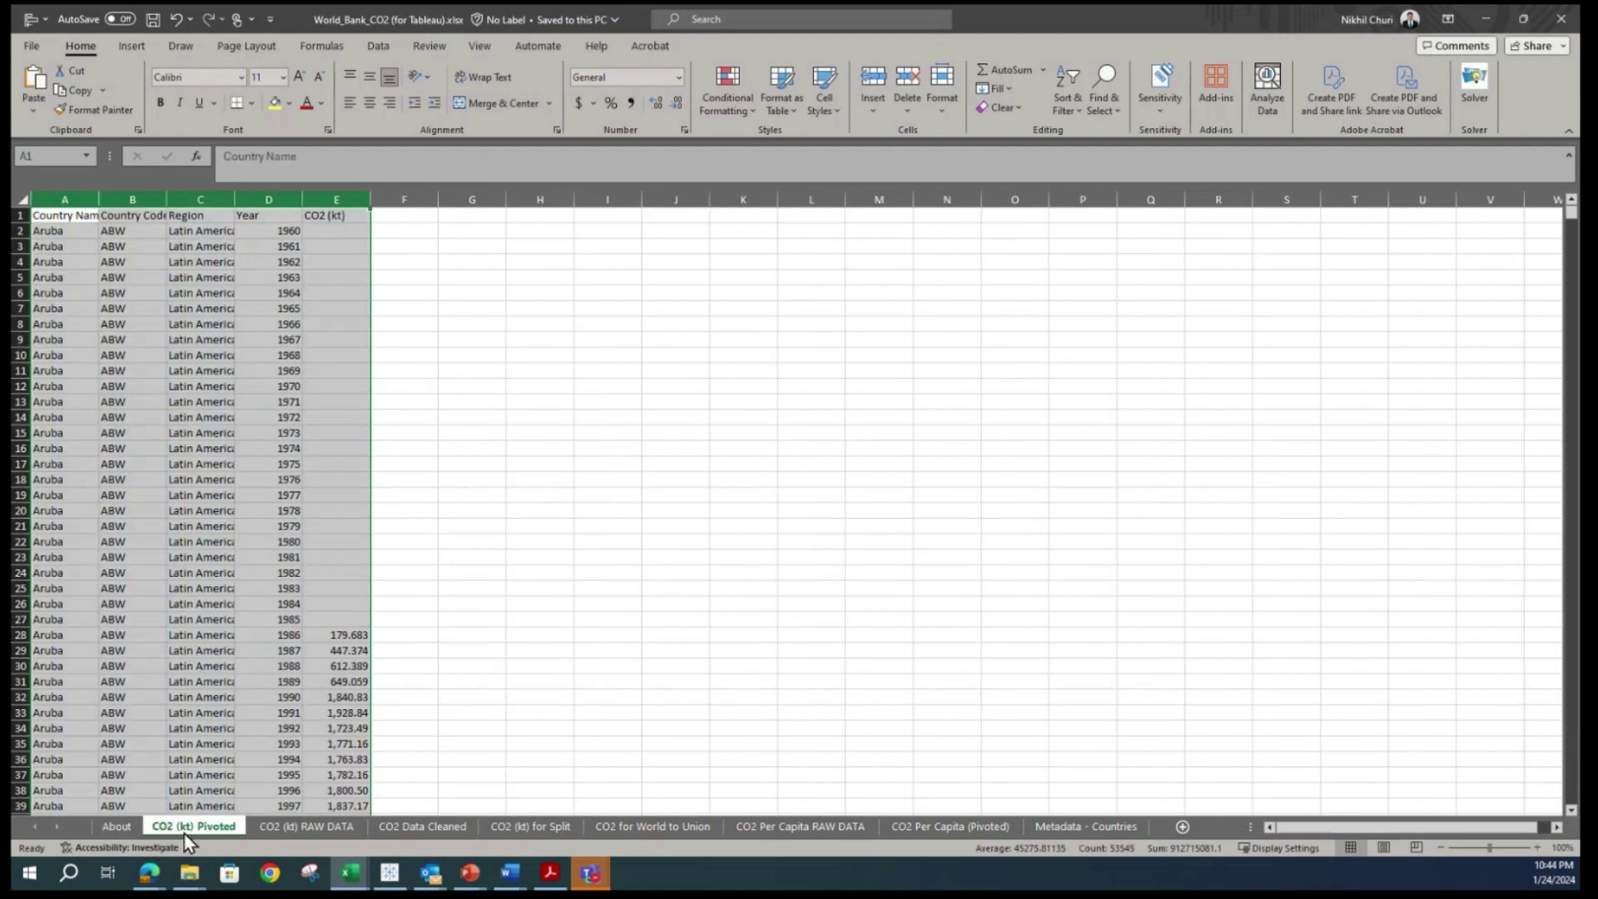
Examine the CO2 (kt) RAW DATA sheet across its year columns from 1960 to 2015 and return to the first columns.
click(299, 824)
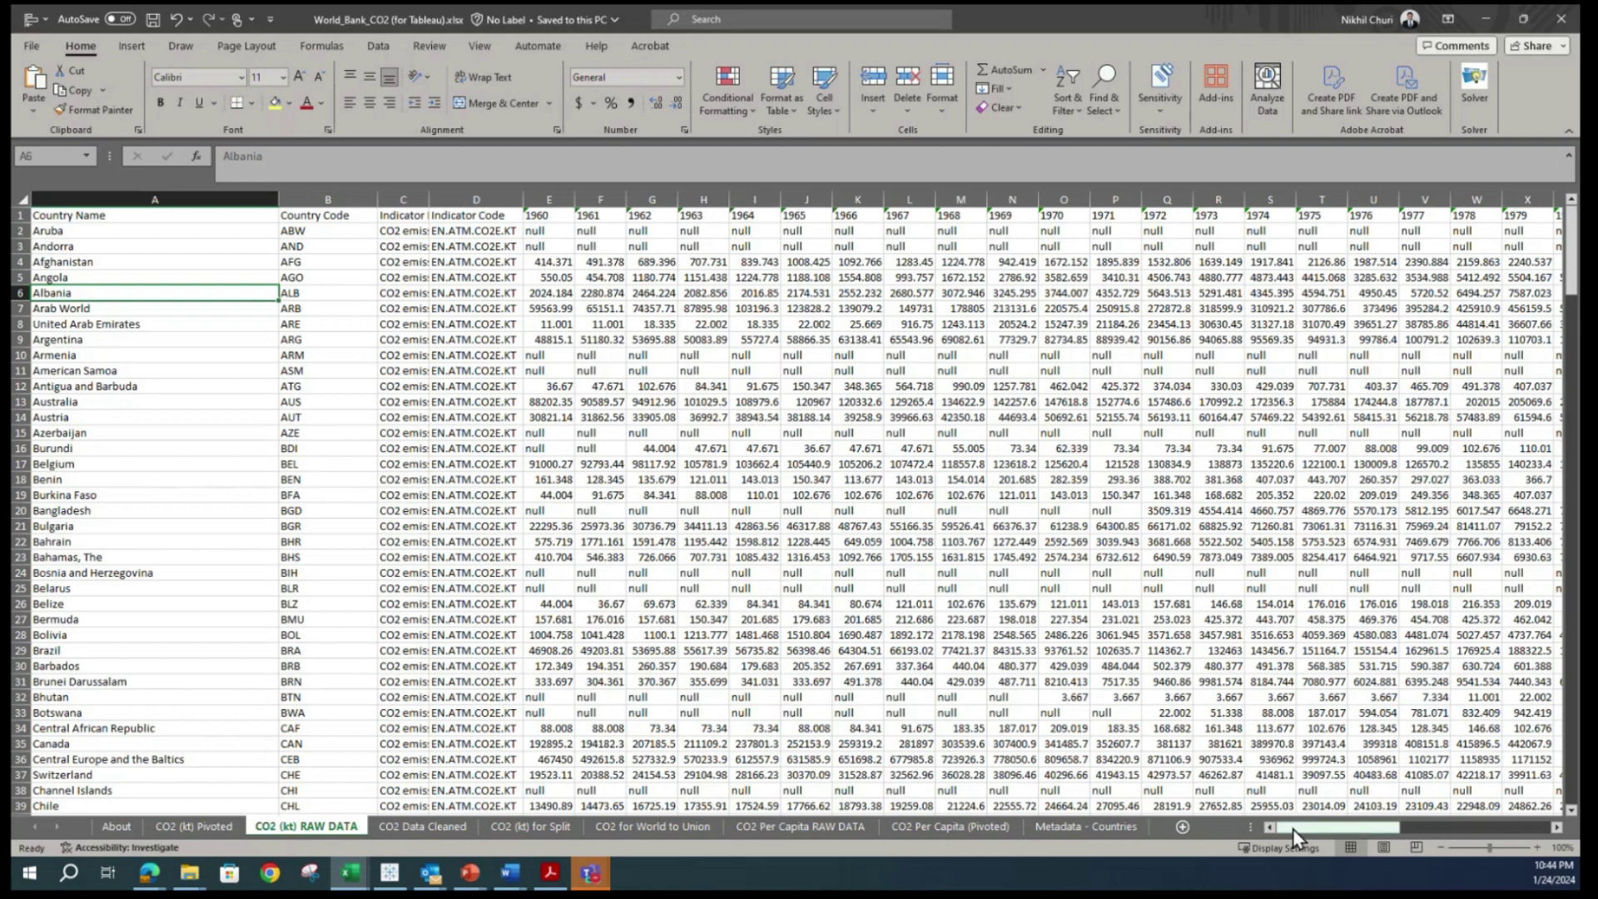
drag(1291, 828, 1443, 827)
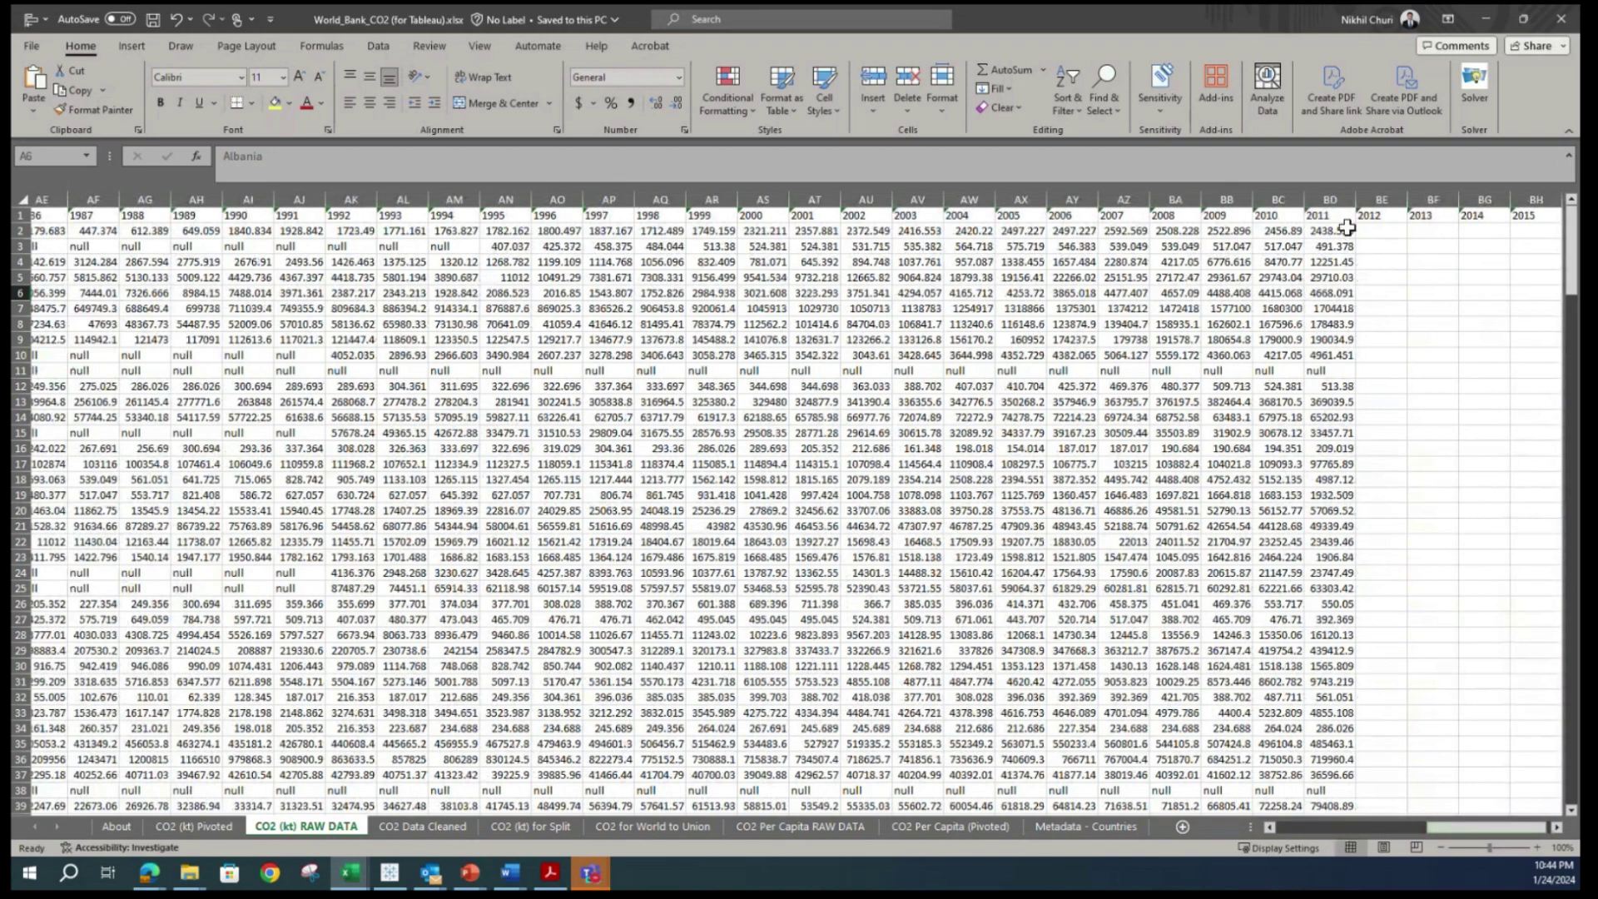
click(1556, 826)
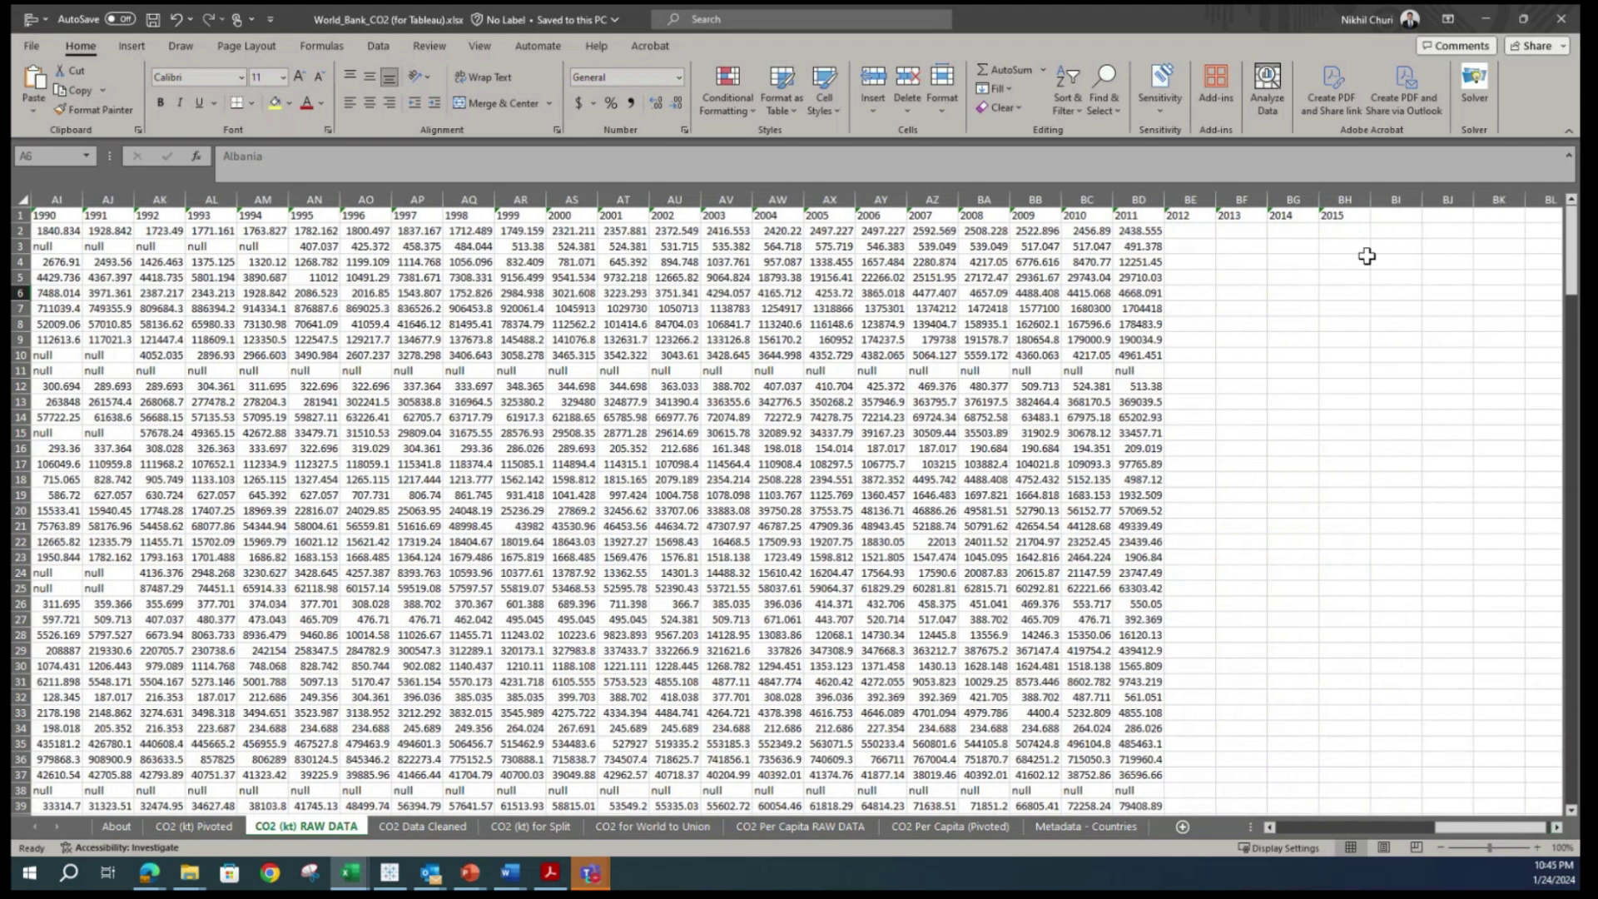
drag(1476, 822, 1318, 828)
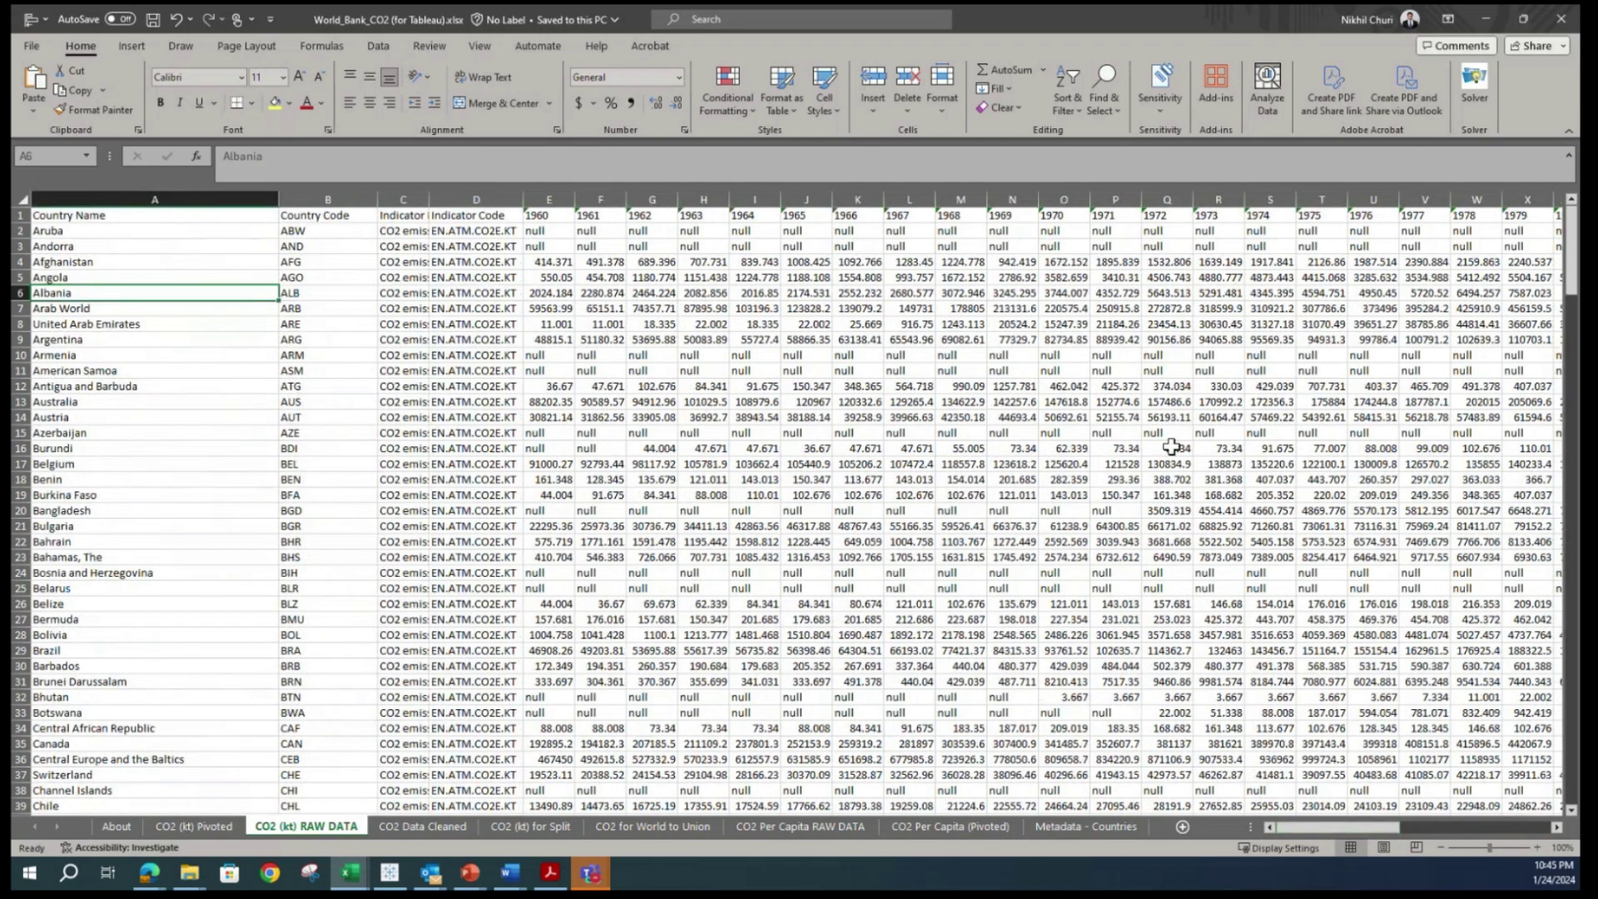
Examine the columns of the CO2 Data Cleaned and CO2 (kt) for Split sheets.
click(434, 832)
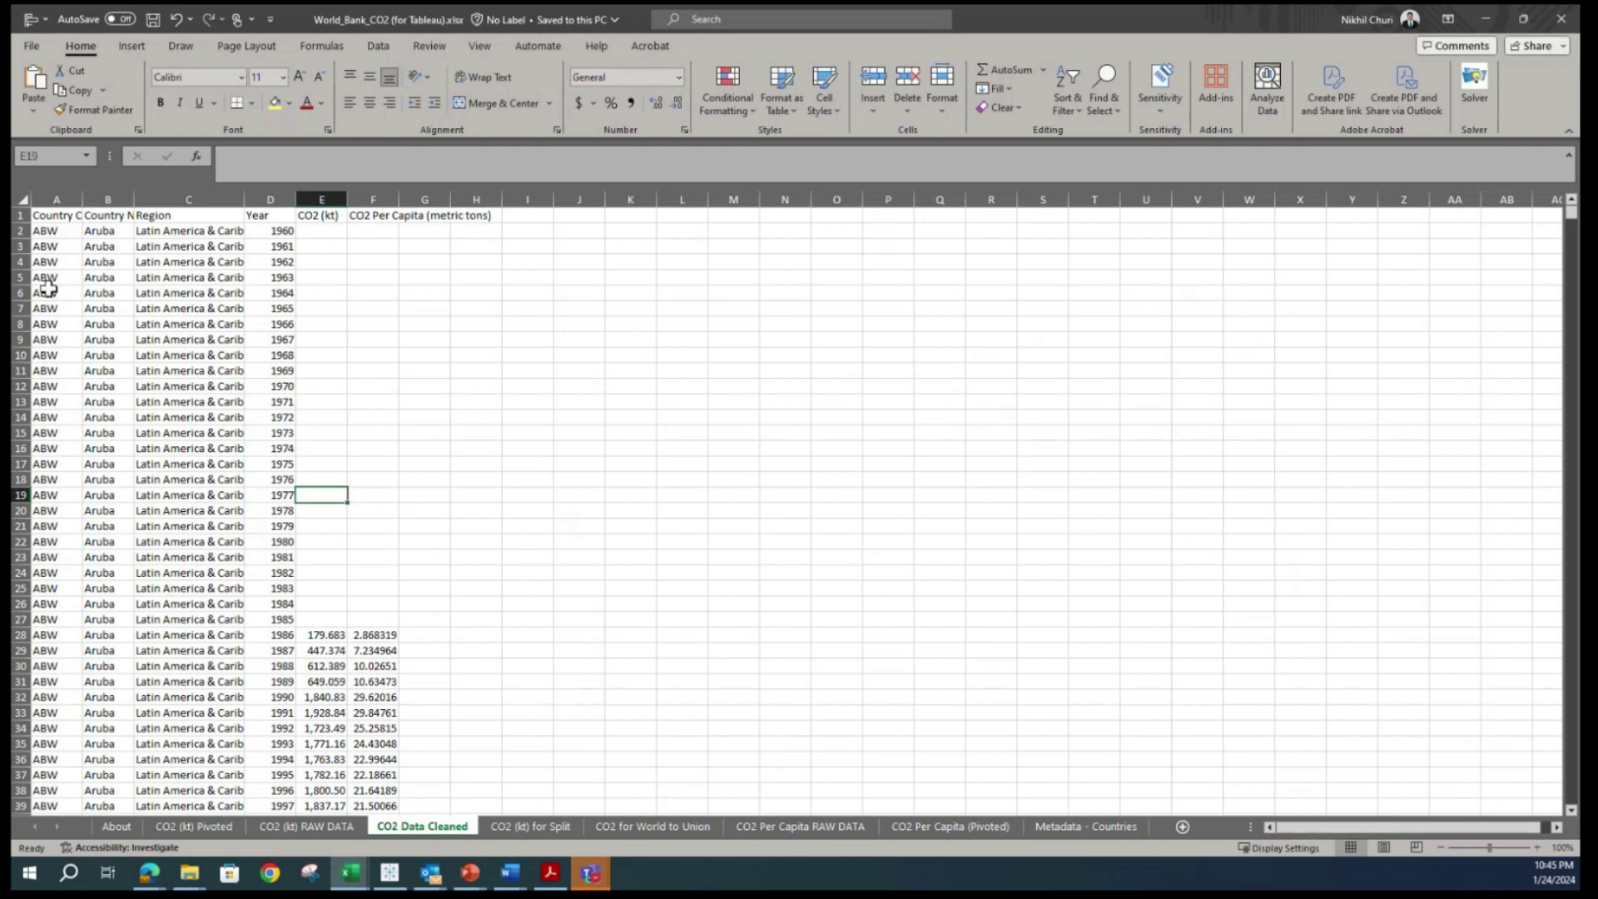
click(547, 826)
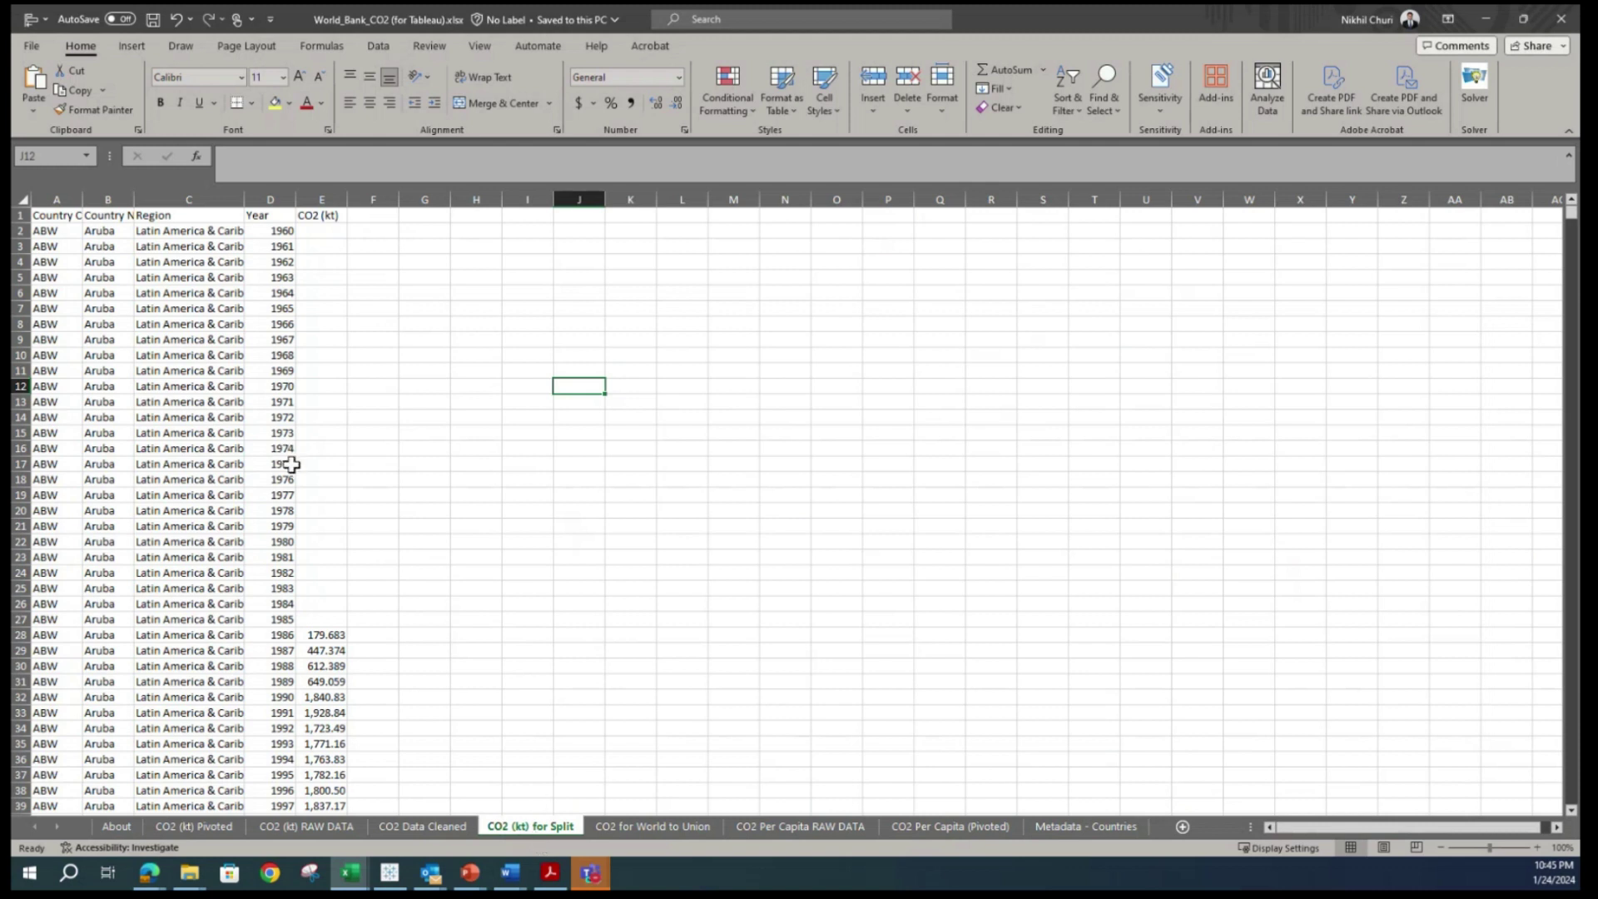
scroll(221, 349, down, 4)
scroll(221, 343, up, 4)
Check the CO2 for World to Union sheet for any data.
click(661, 825)
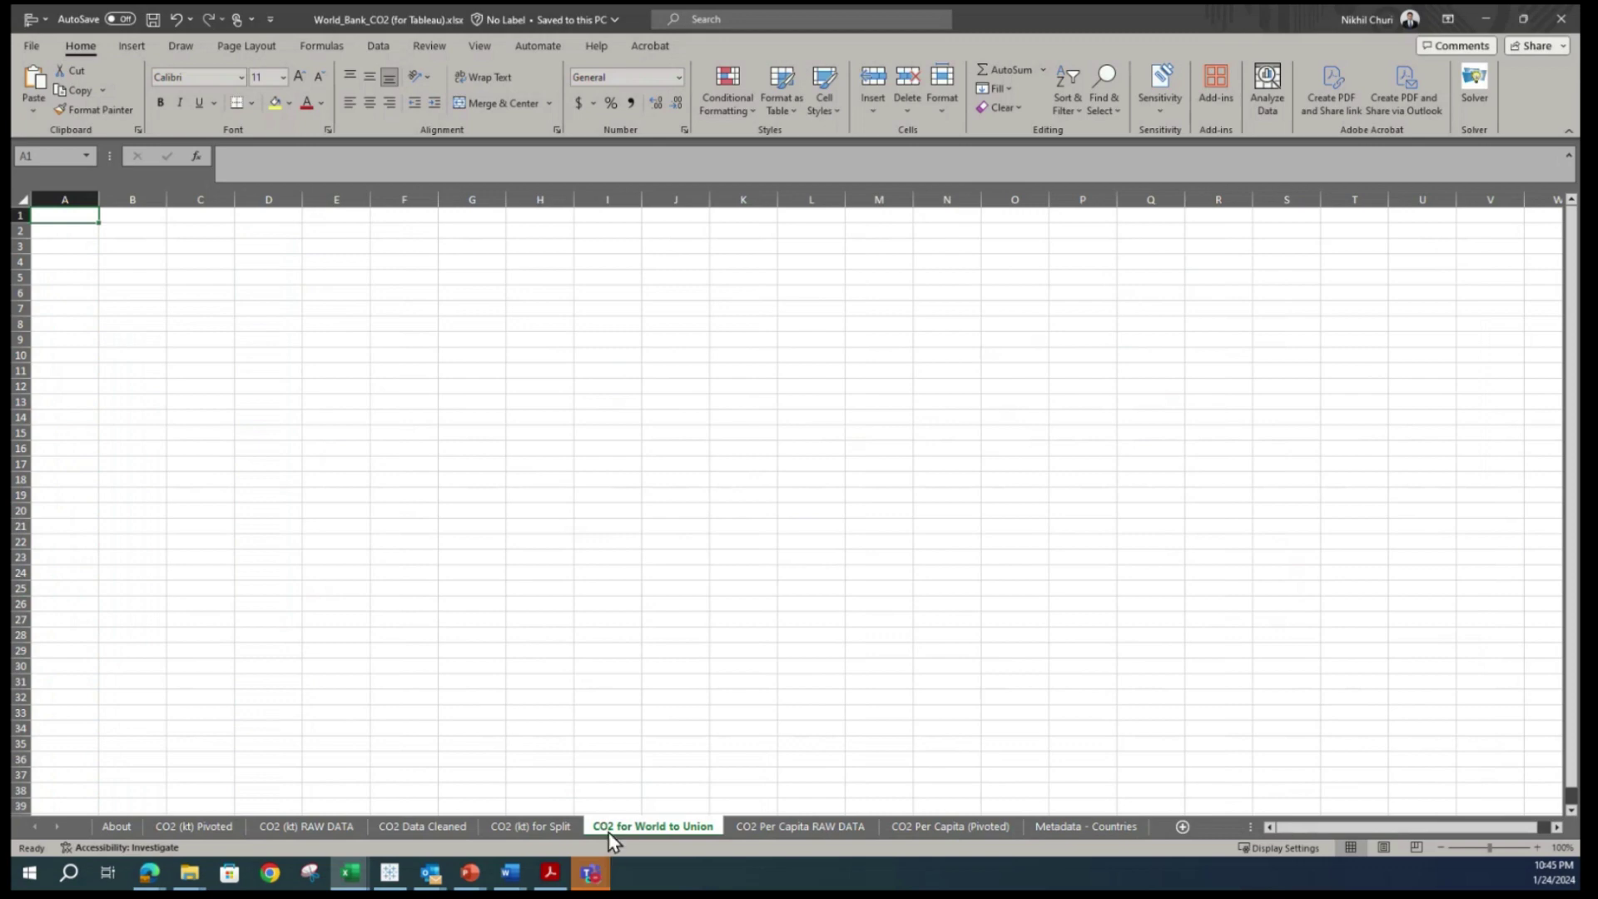
scroll(333, 499, down, 3)
scroll(316, 480, up, 3)
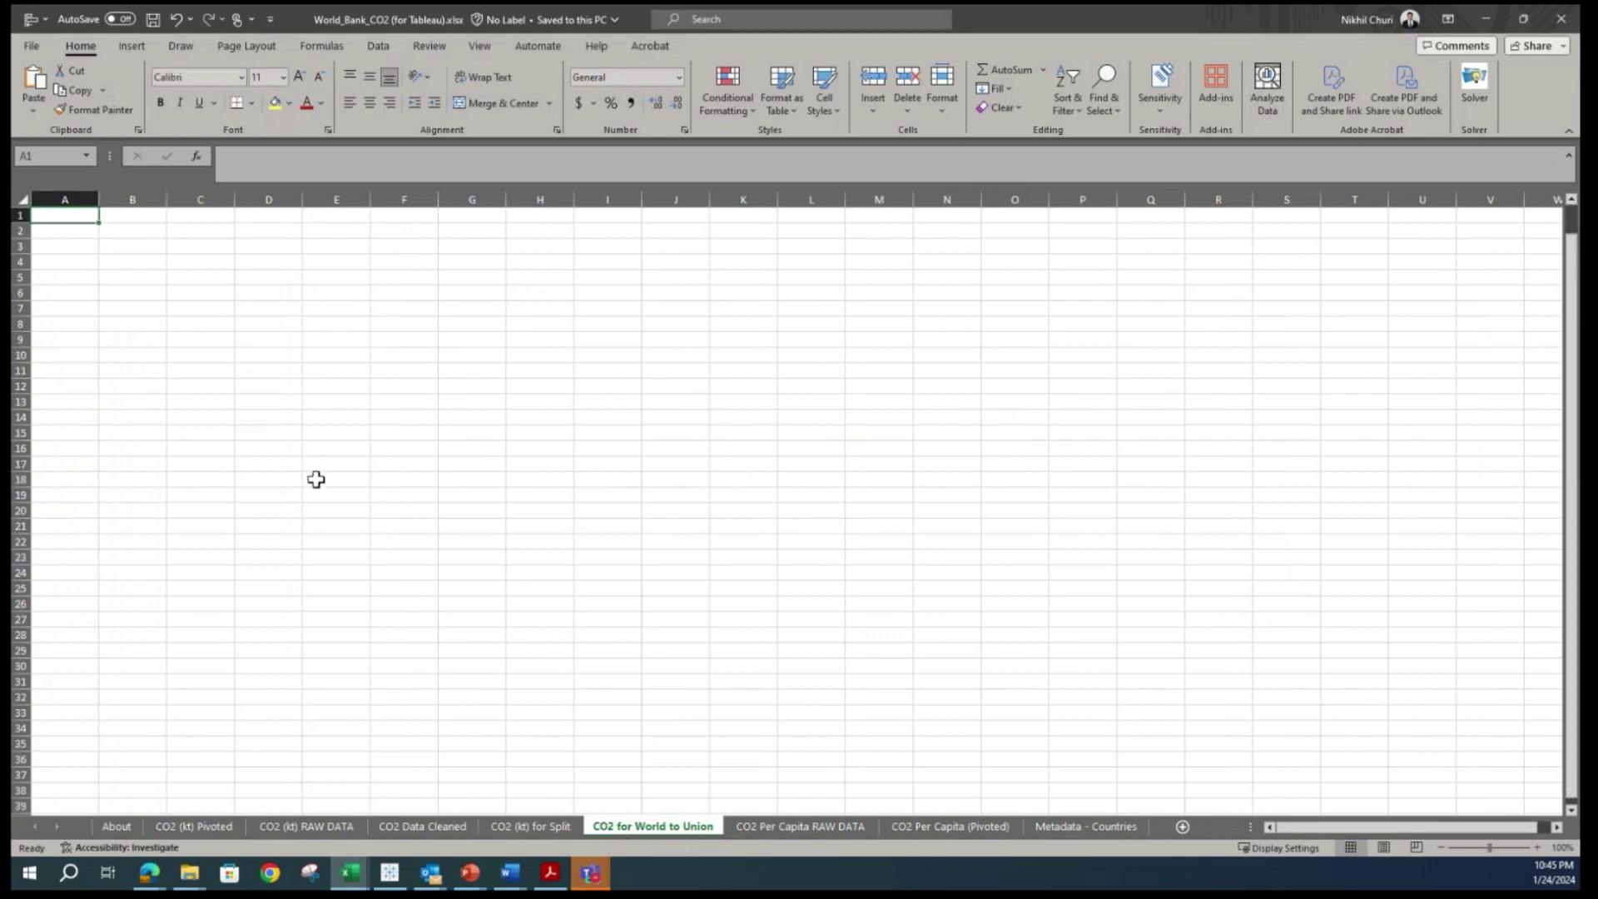
Examine the CO2 Per Capita RAW DATA sheet, clearing its full-sheet selection, and compare it with the CO2 Per Capita (Pivoted) sheet.
click(775, 826)
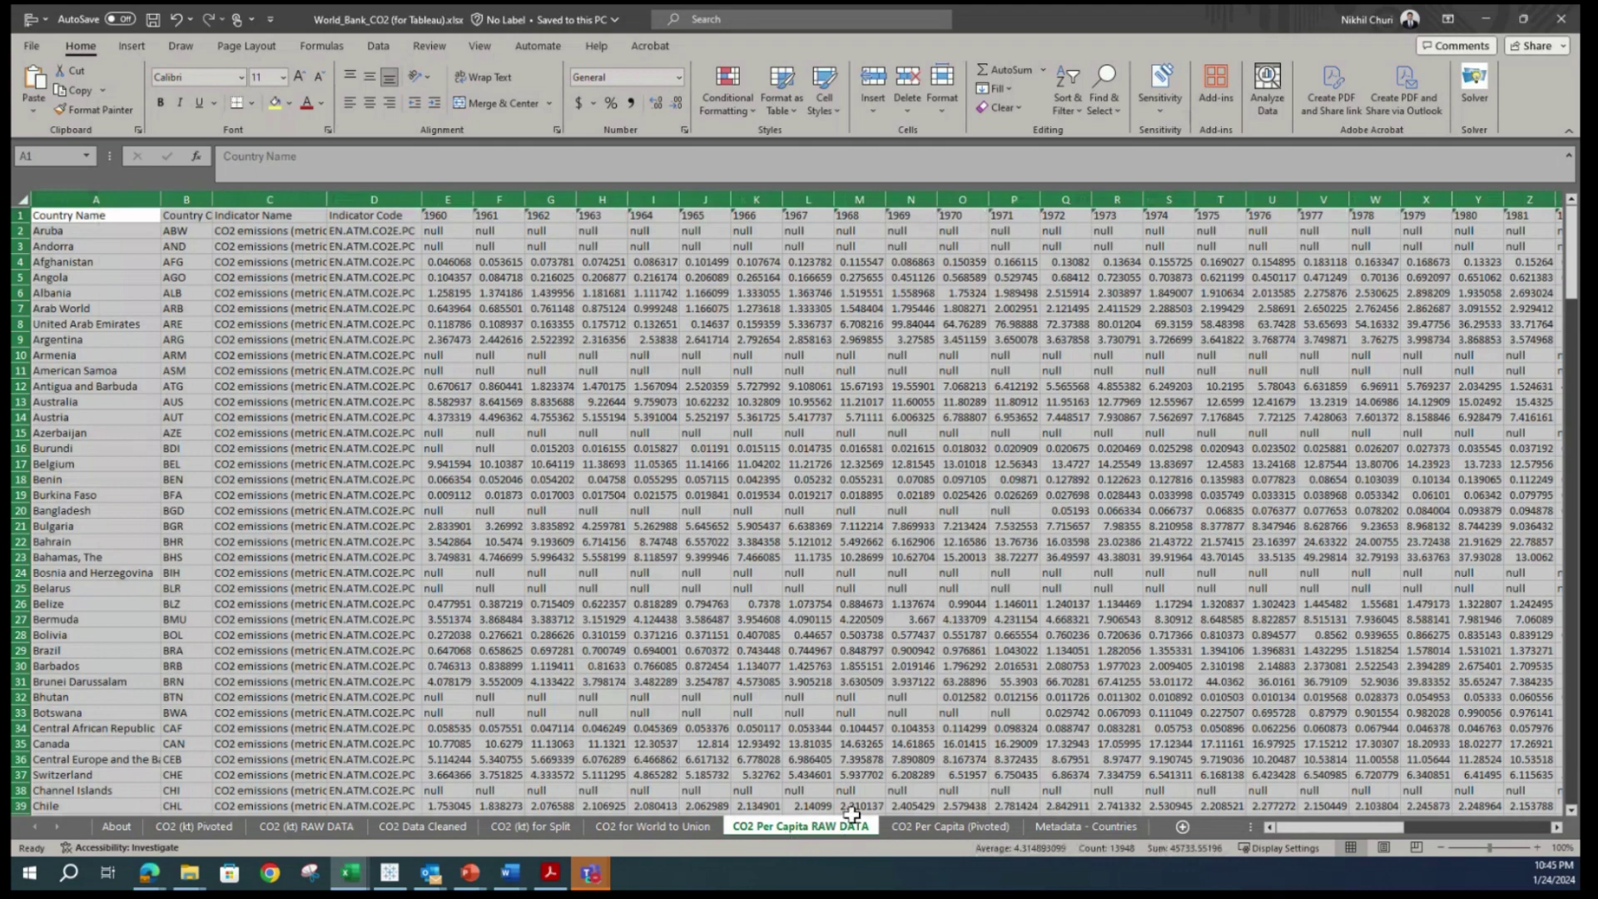
click(499, 386)
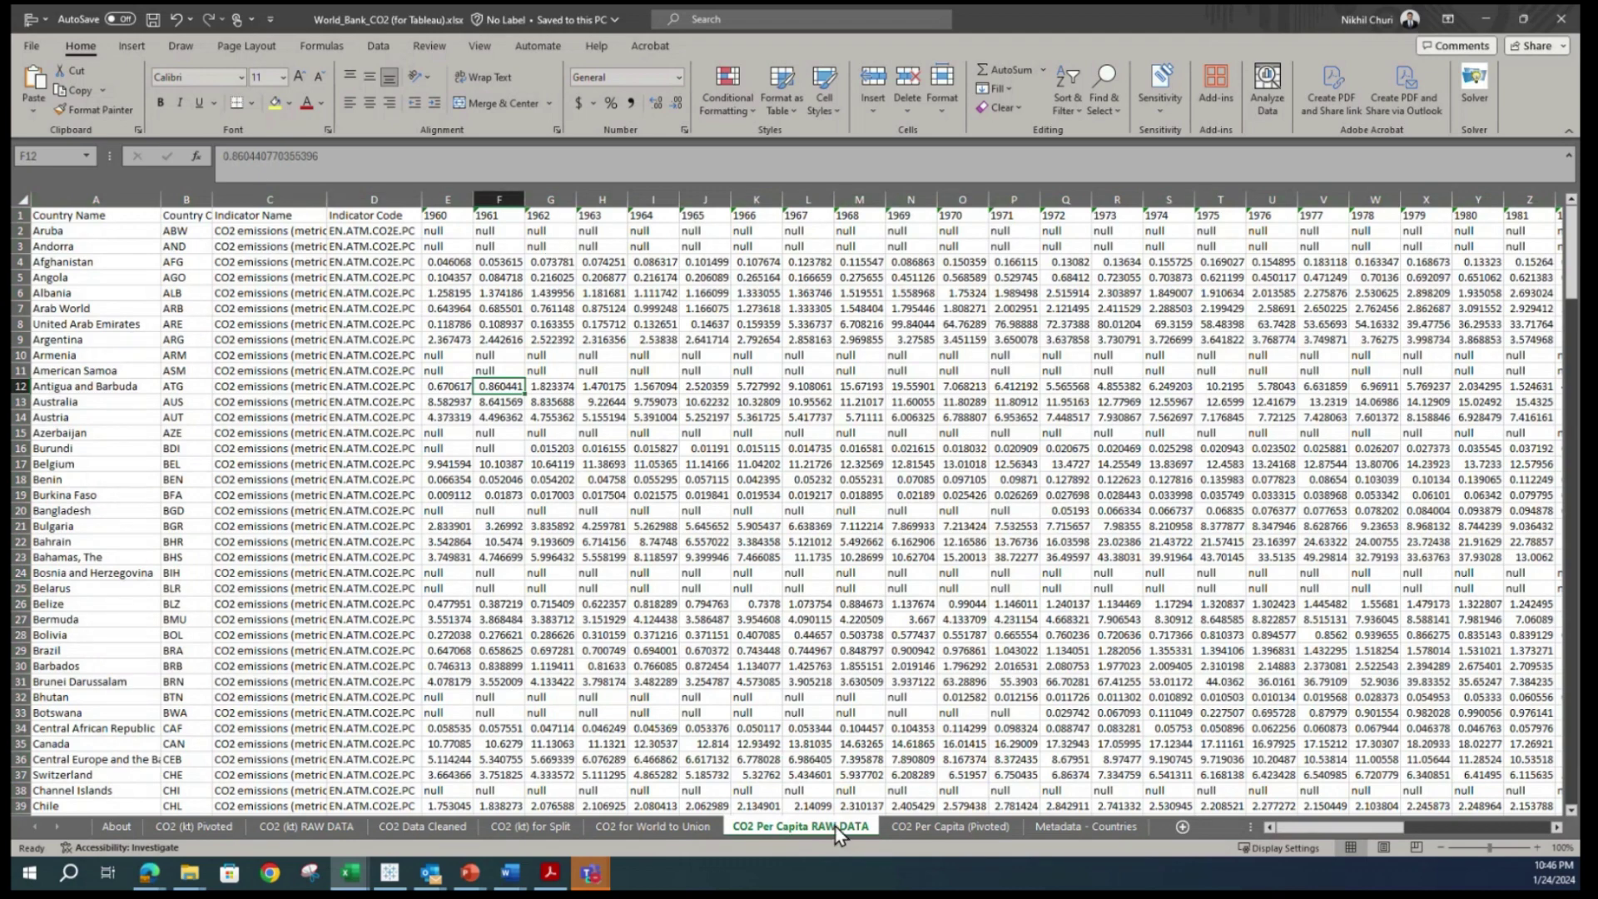
click(830, 584)
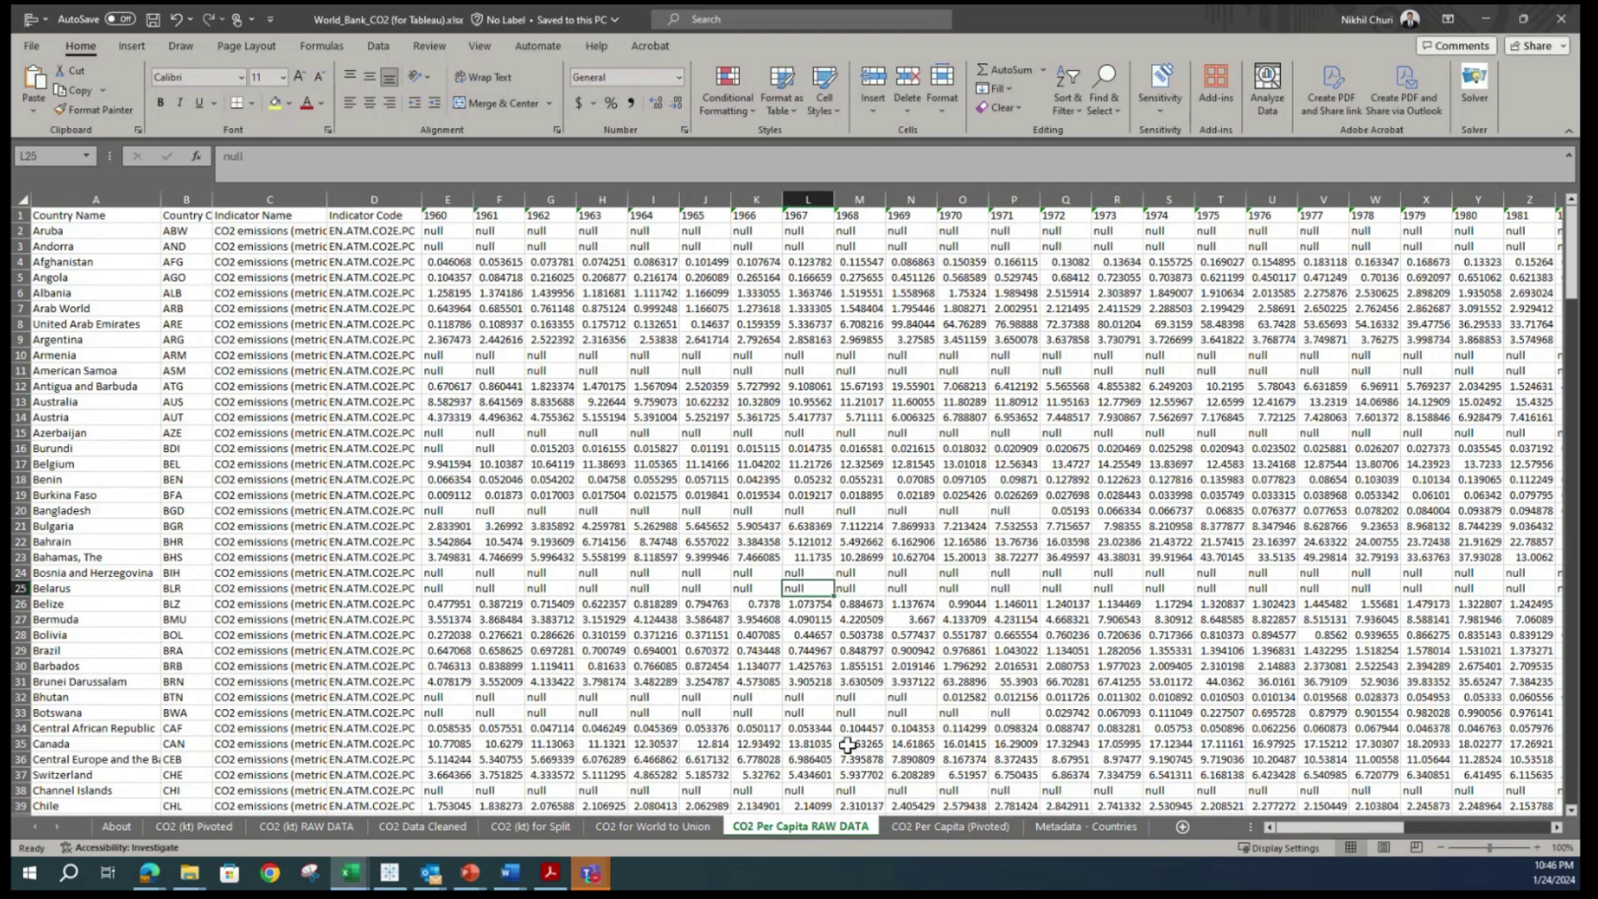
click(942, 829)
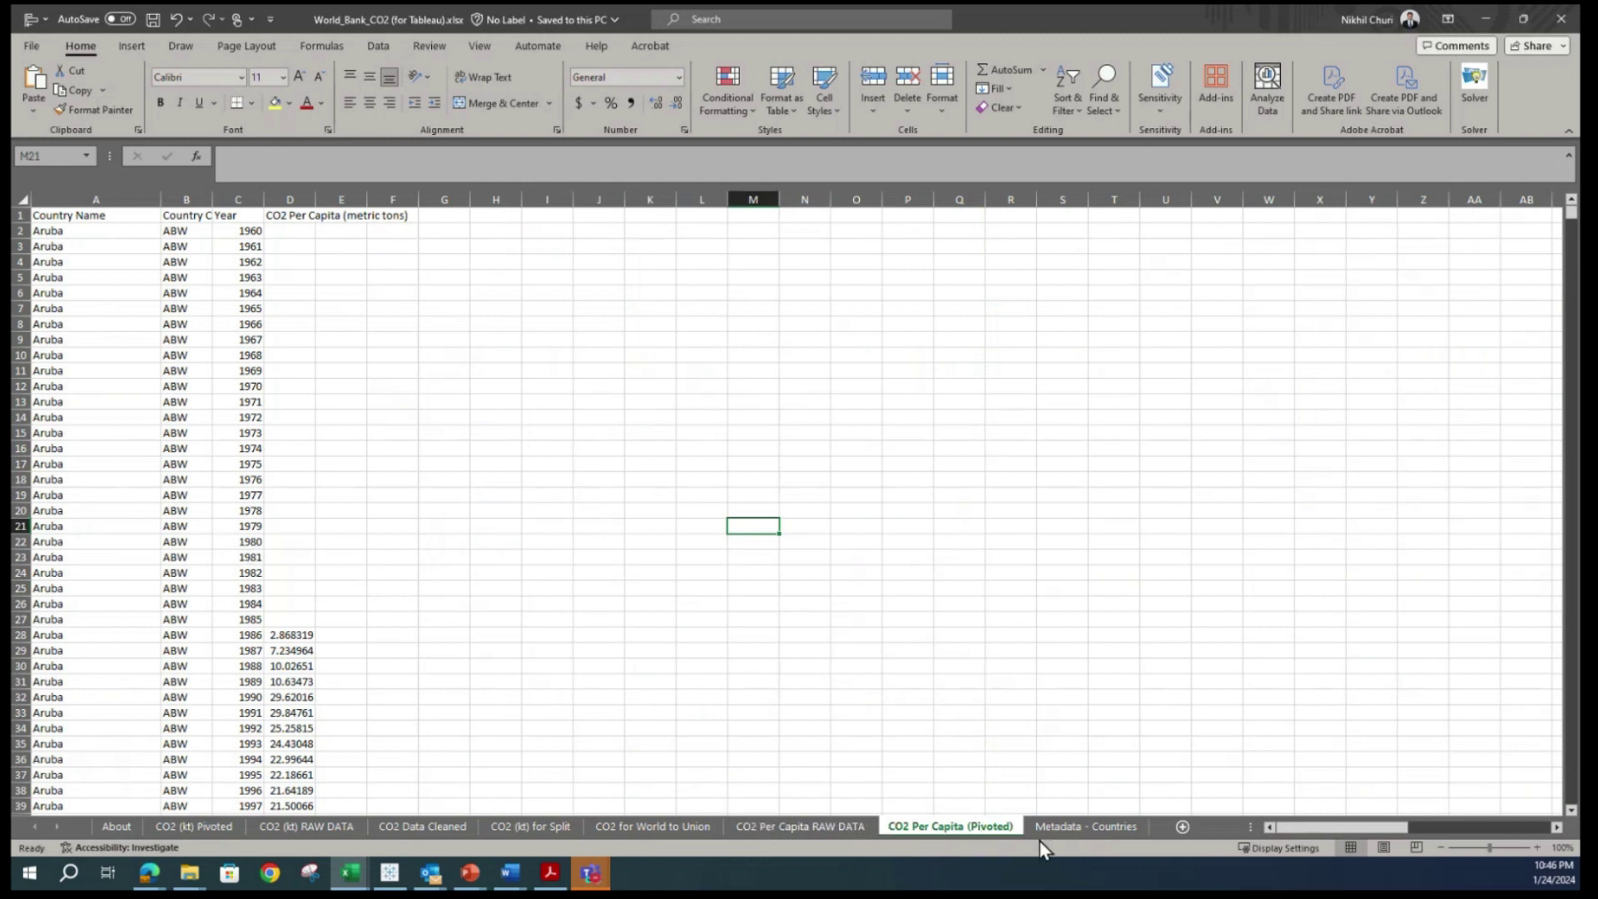
Examine the country code, region and table name columns on the Metadata - Countries sheet.
click(1080, 827)
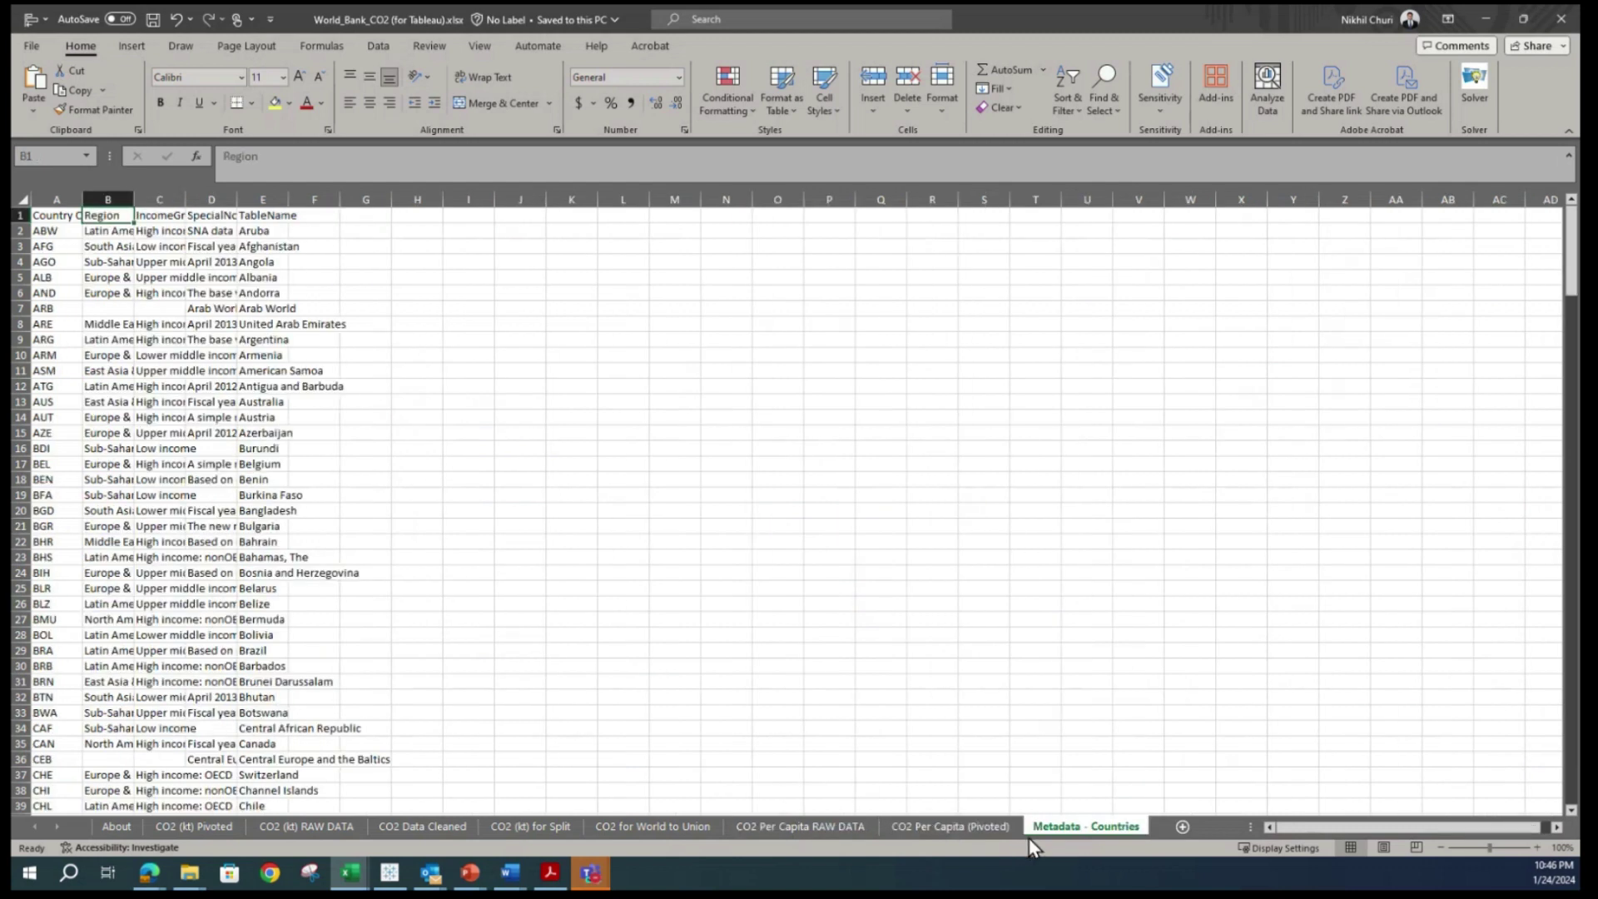
click(52, 218)
click(105, 246)
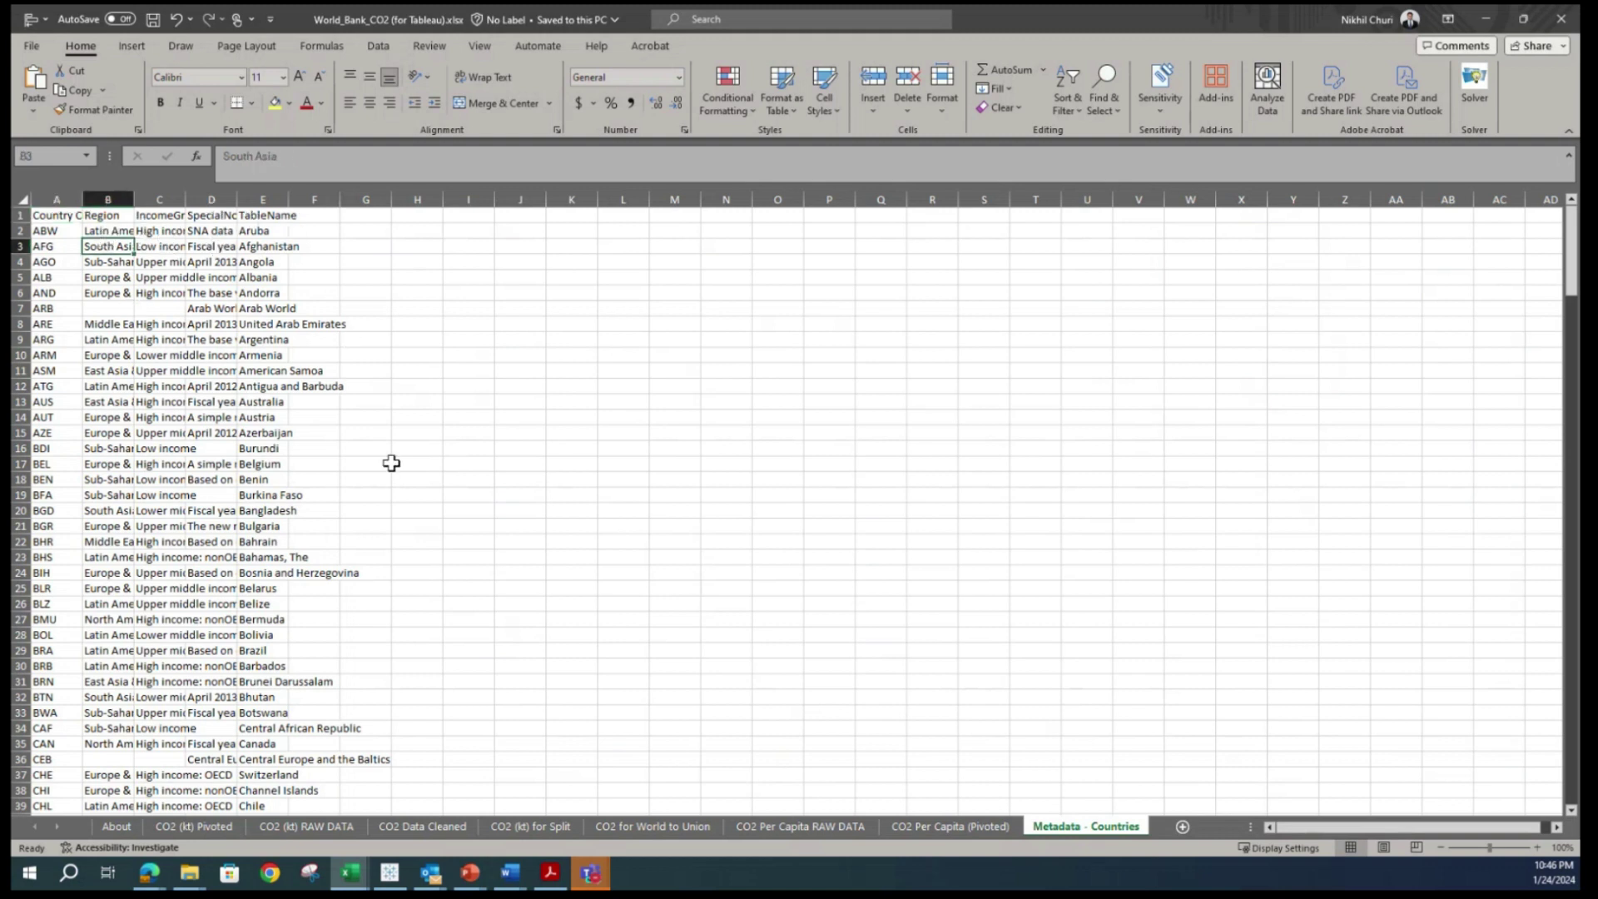
click(313, 387)
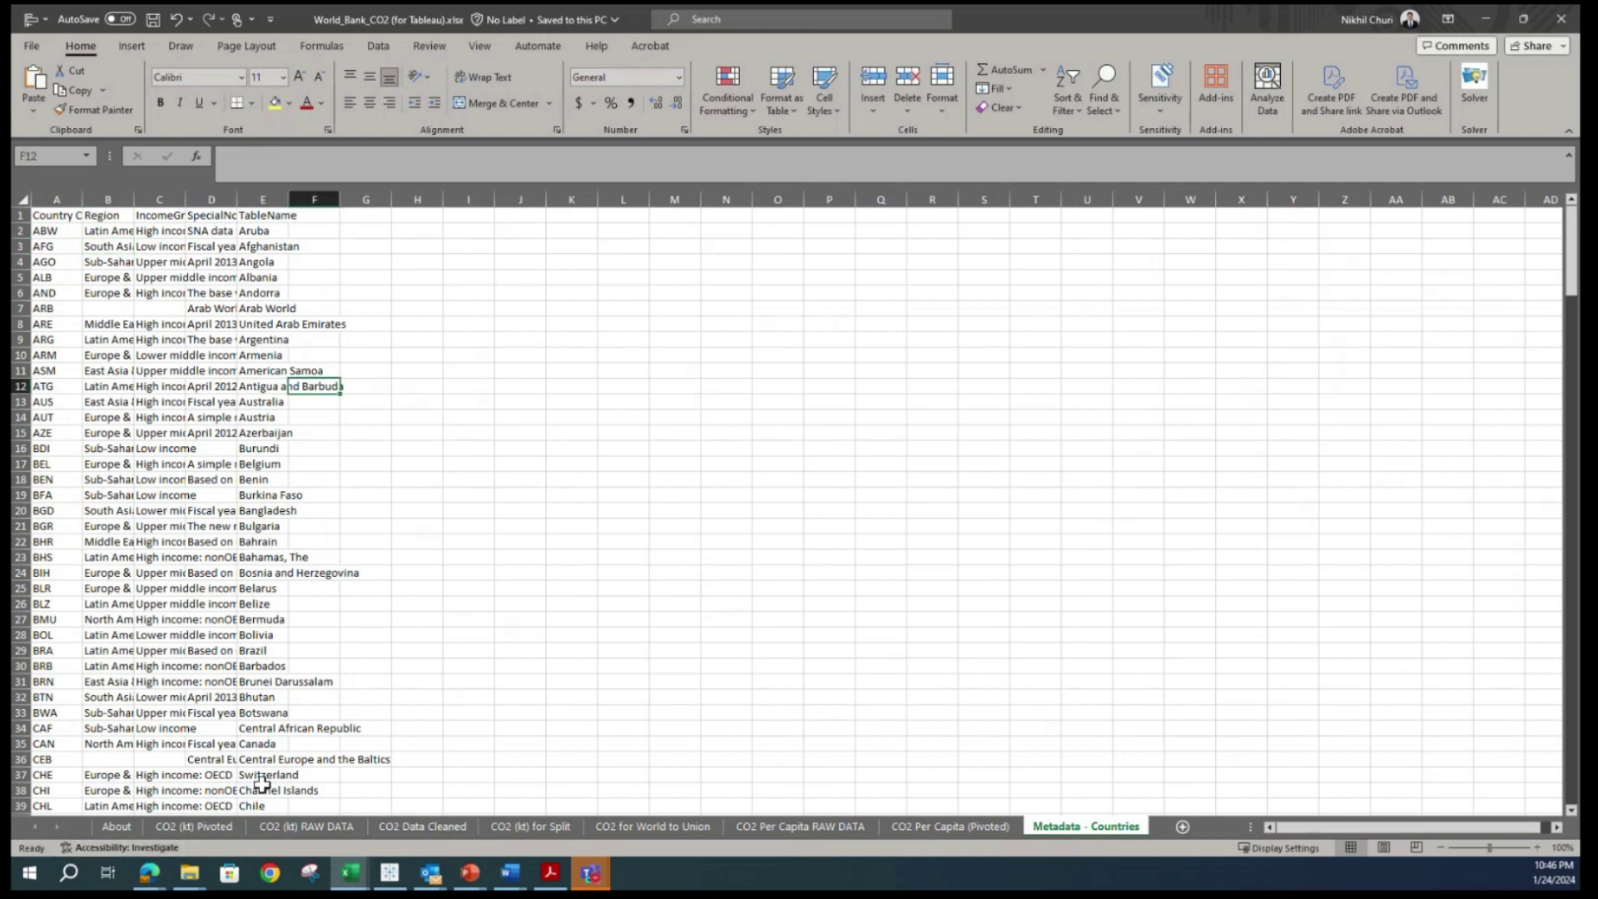
Review the About, CO2 (kt) Pivoted, CO2 Data Cleaned, CO2 (kt) for Split and CO2 for World to Union sheets once more.
click(110, 828)
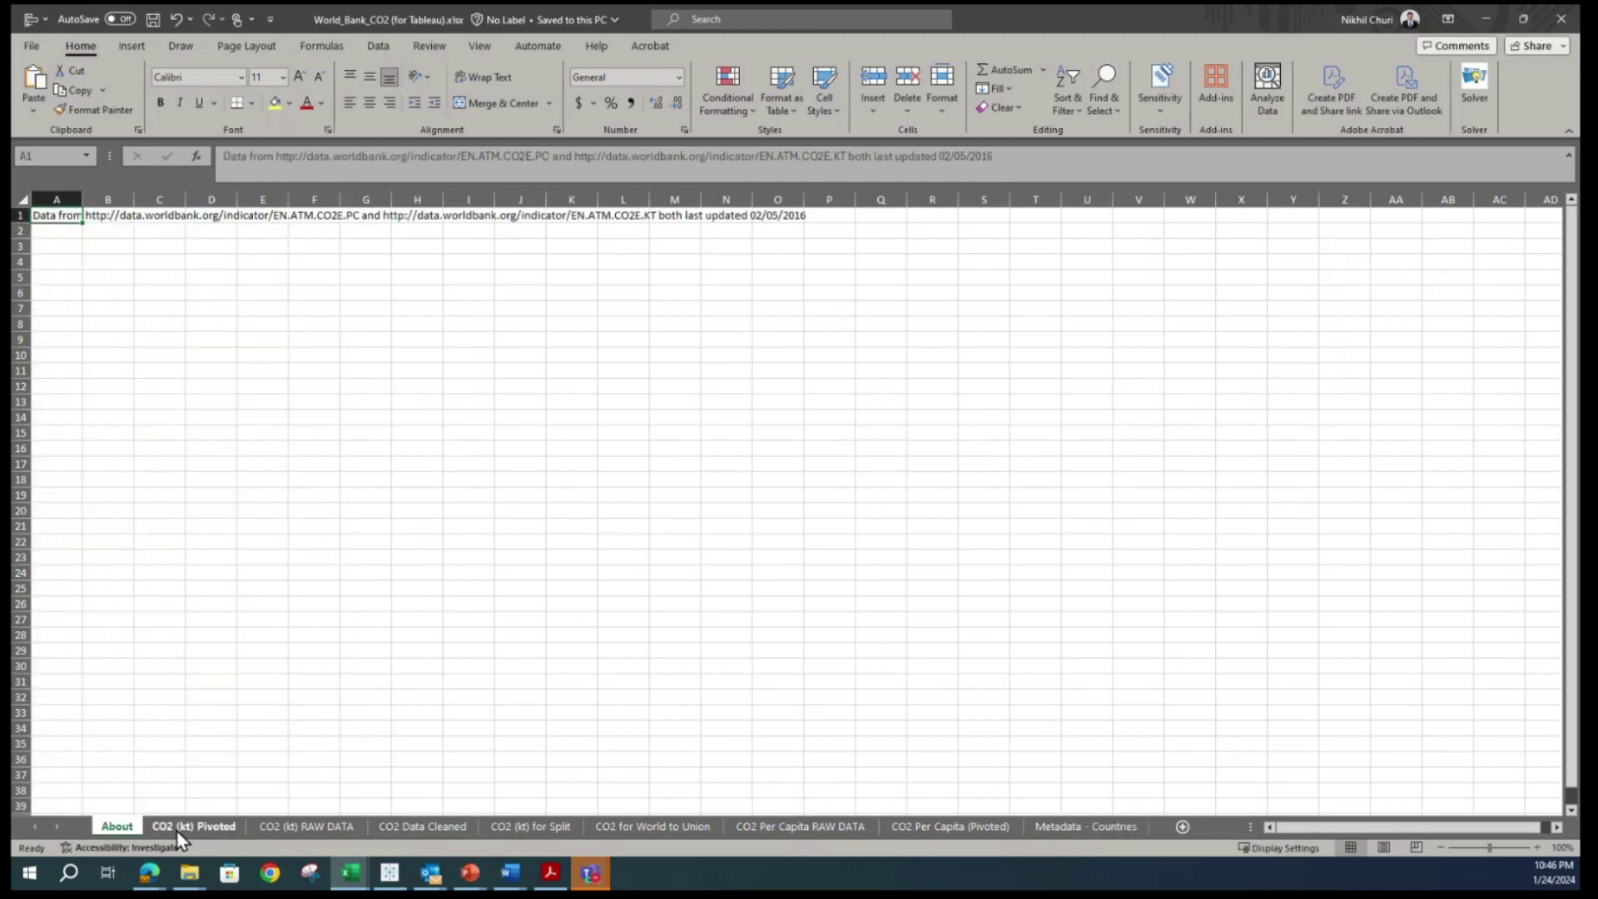
click(191, 827)
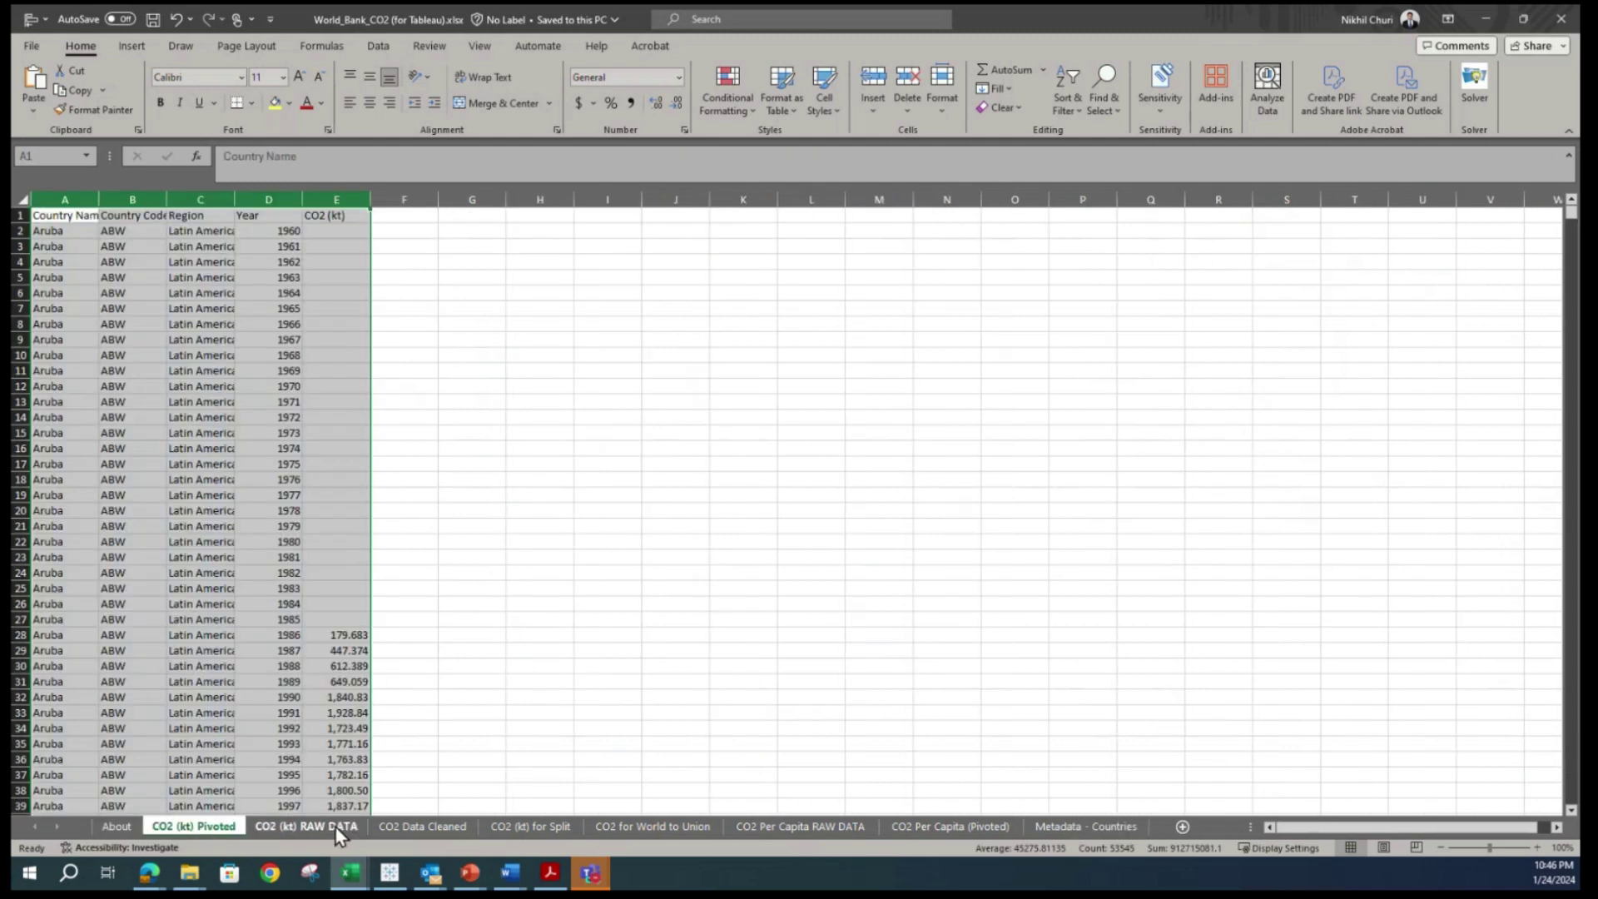
click(422, 826)
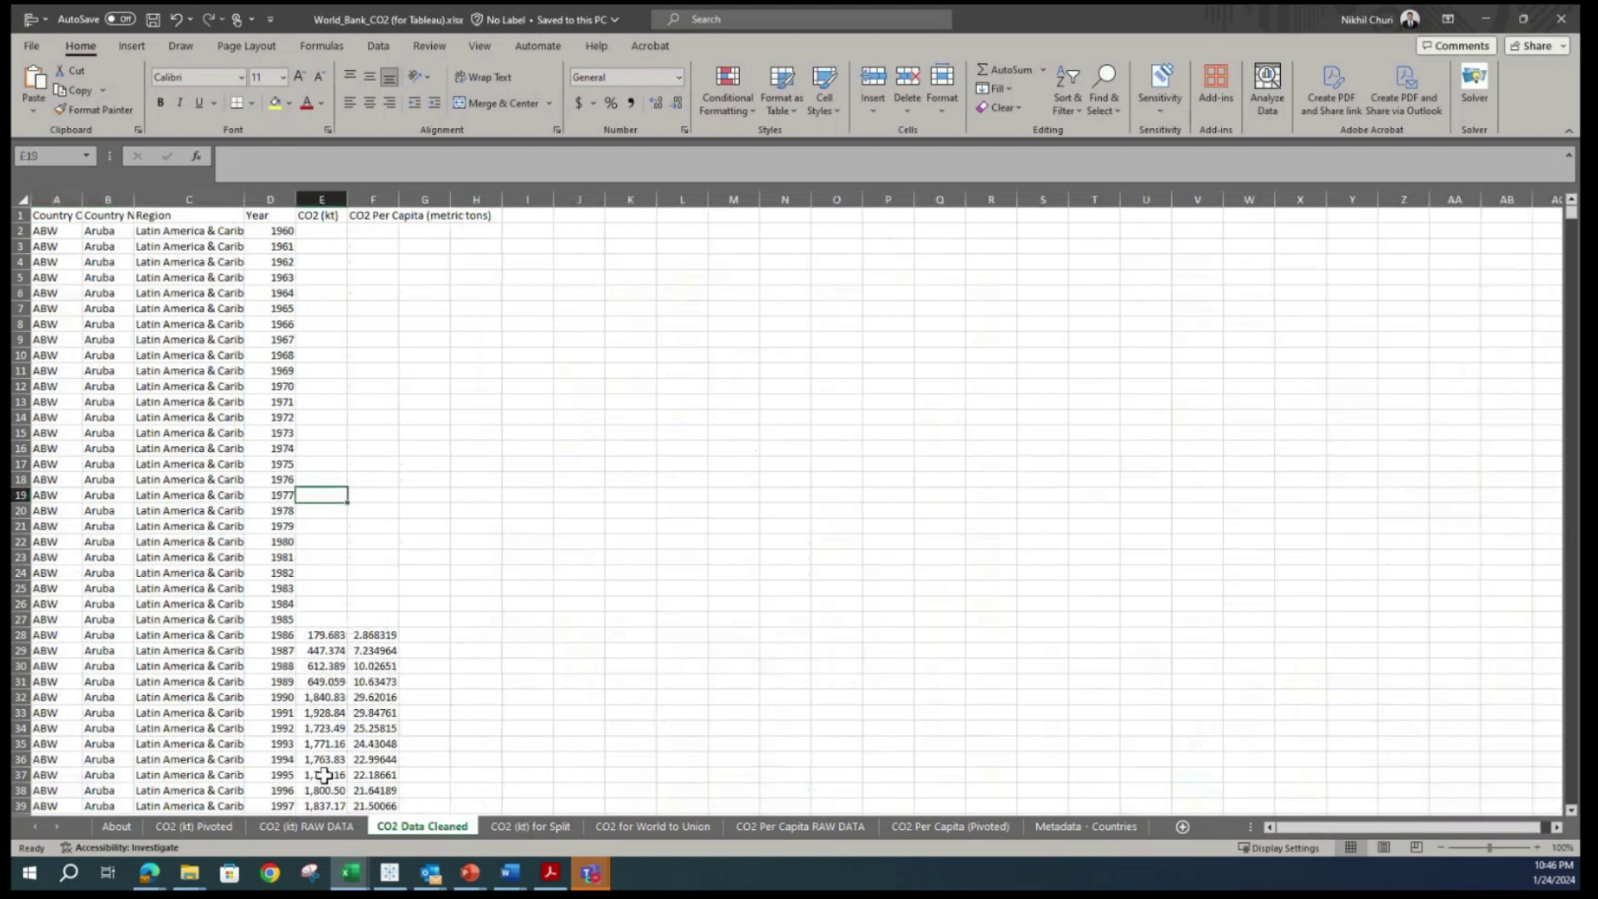
click(533, 827)
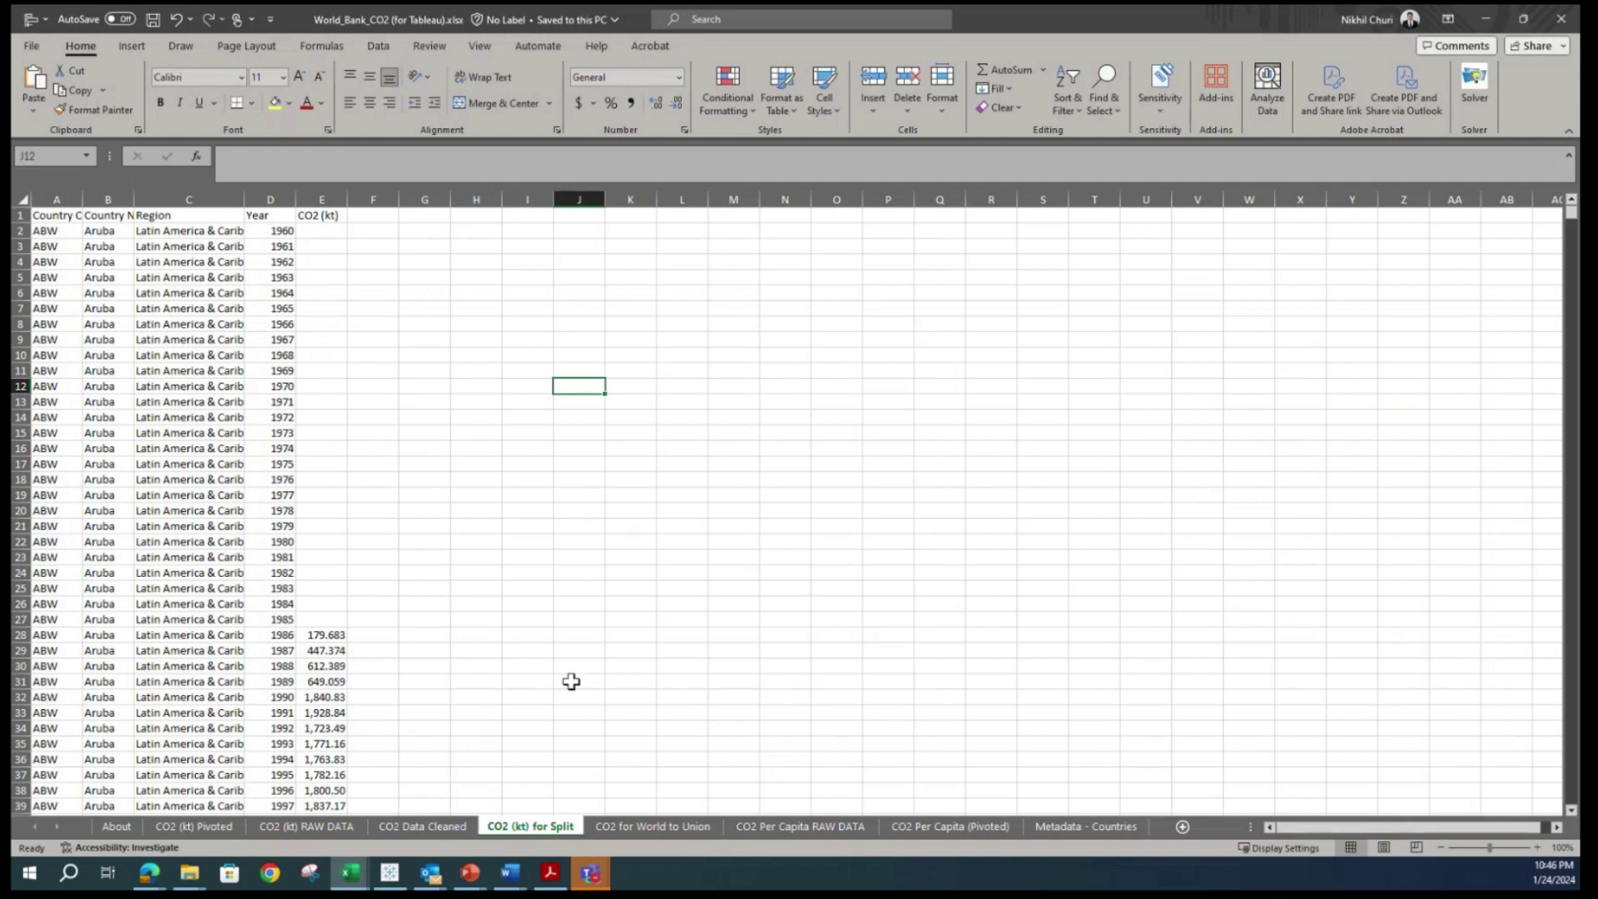
click(653, 828)
click(557, 830)
Close the World Bank CO2 workbook, minimize the Downloads folder and switch to Tableau.
click(1561, 23)
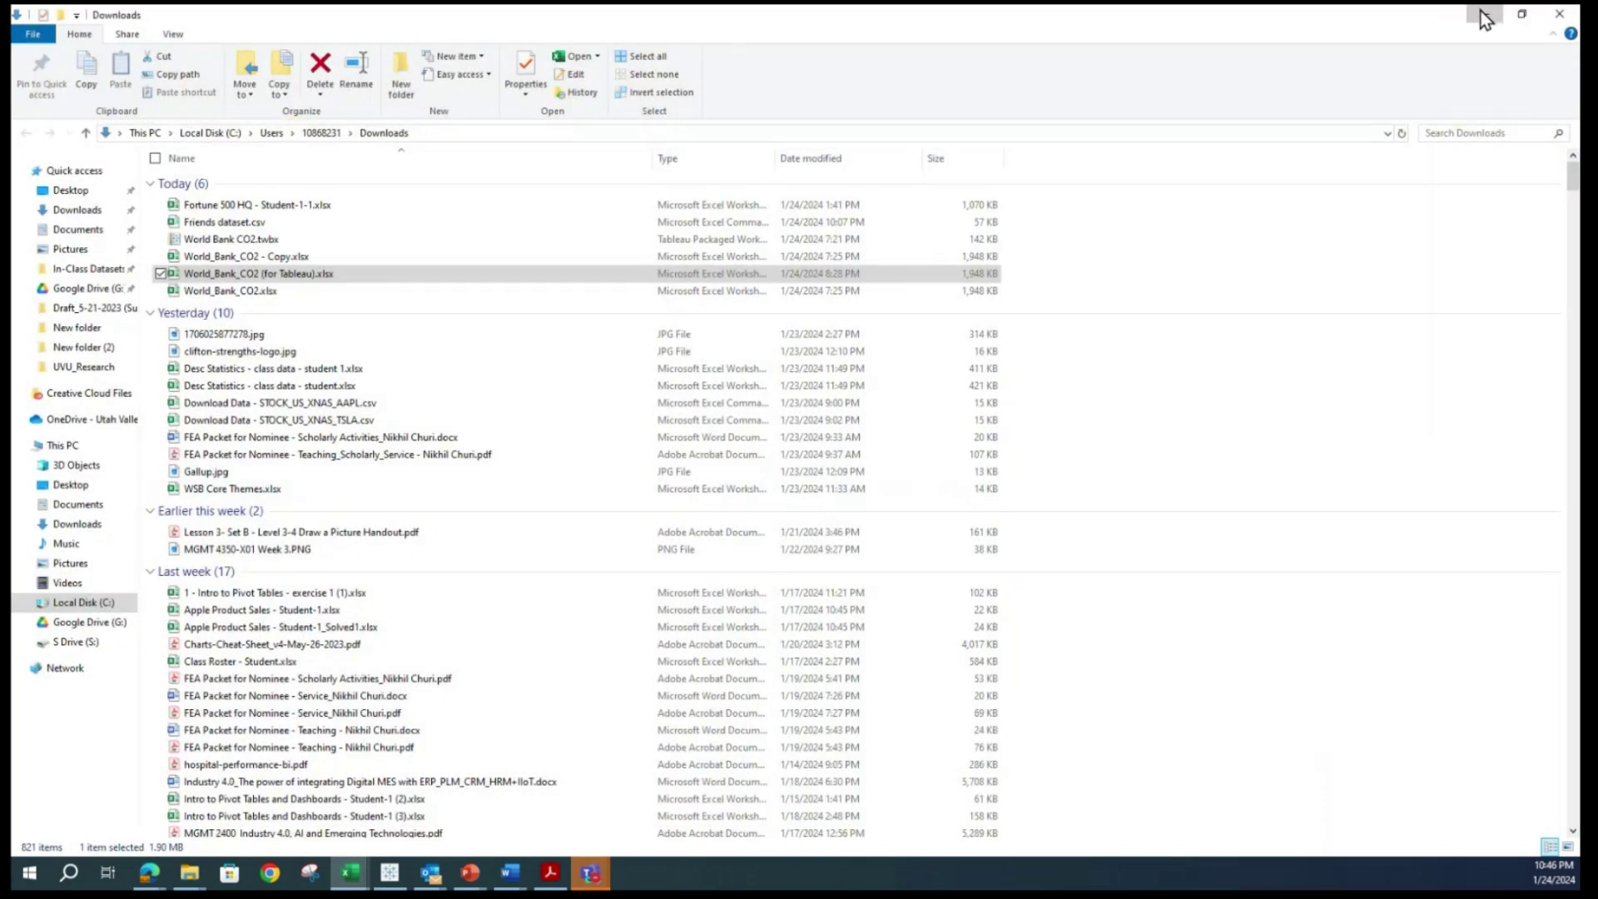
click(1481, 13)
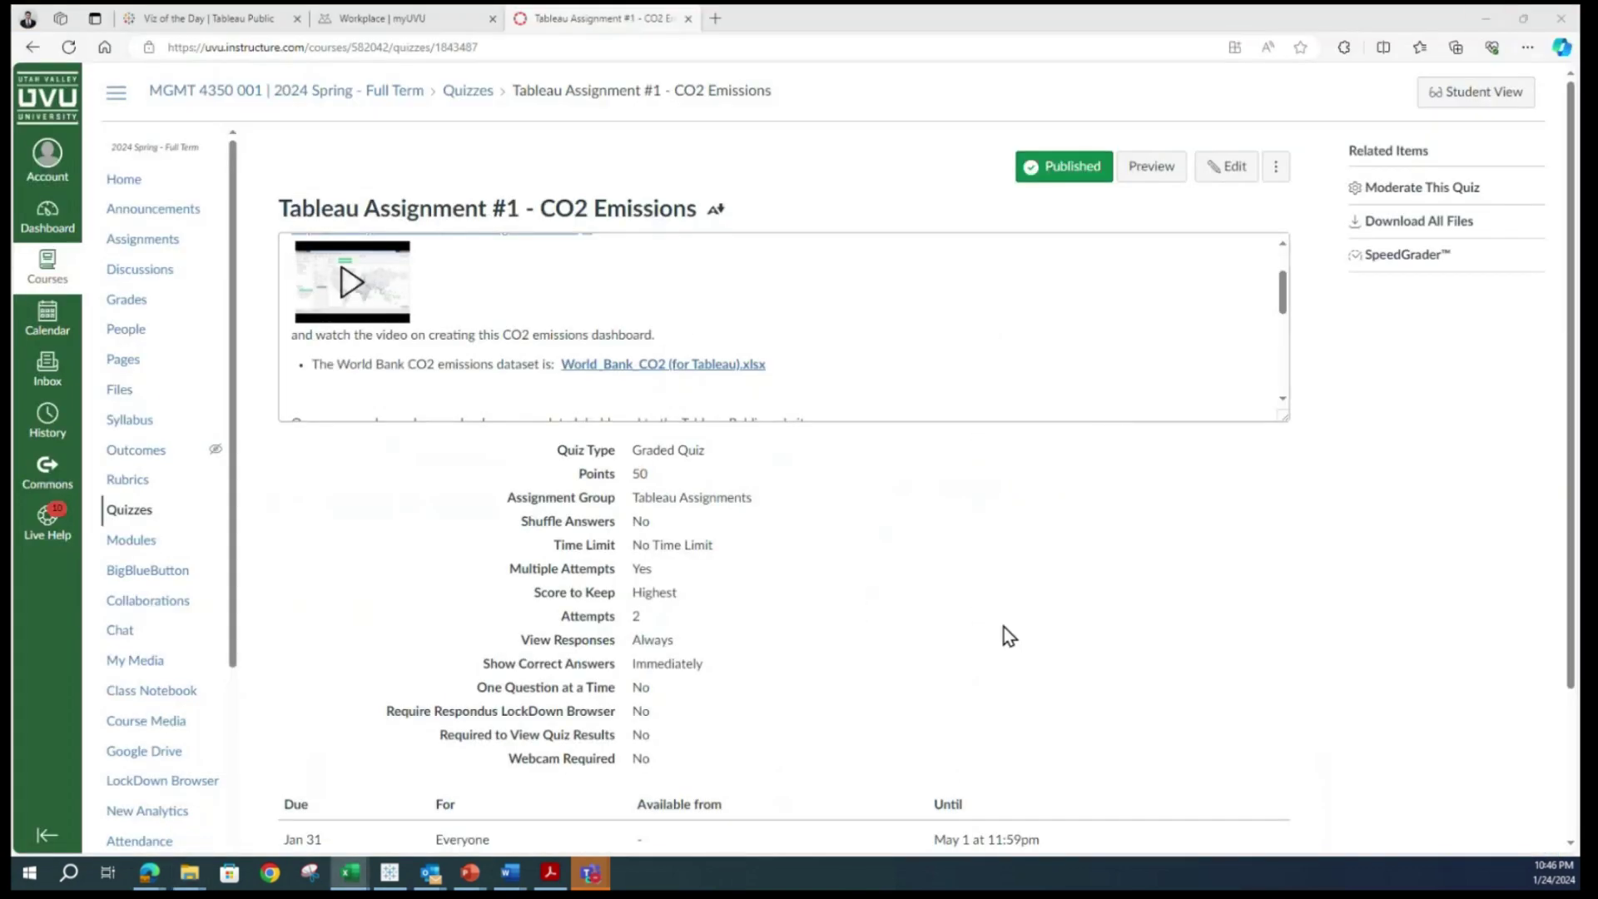
scroll(769, 397, down, 5)
scroll(775, 398, up, 5)
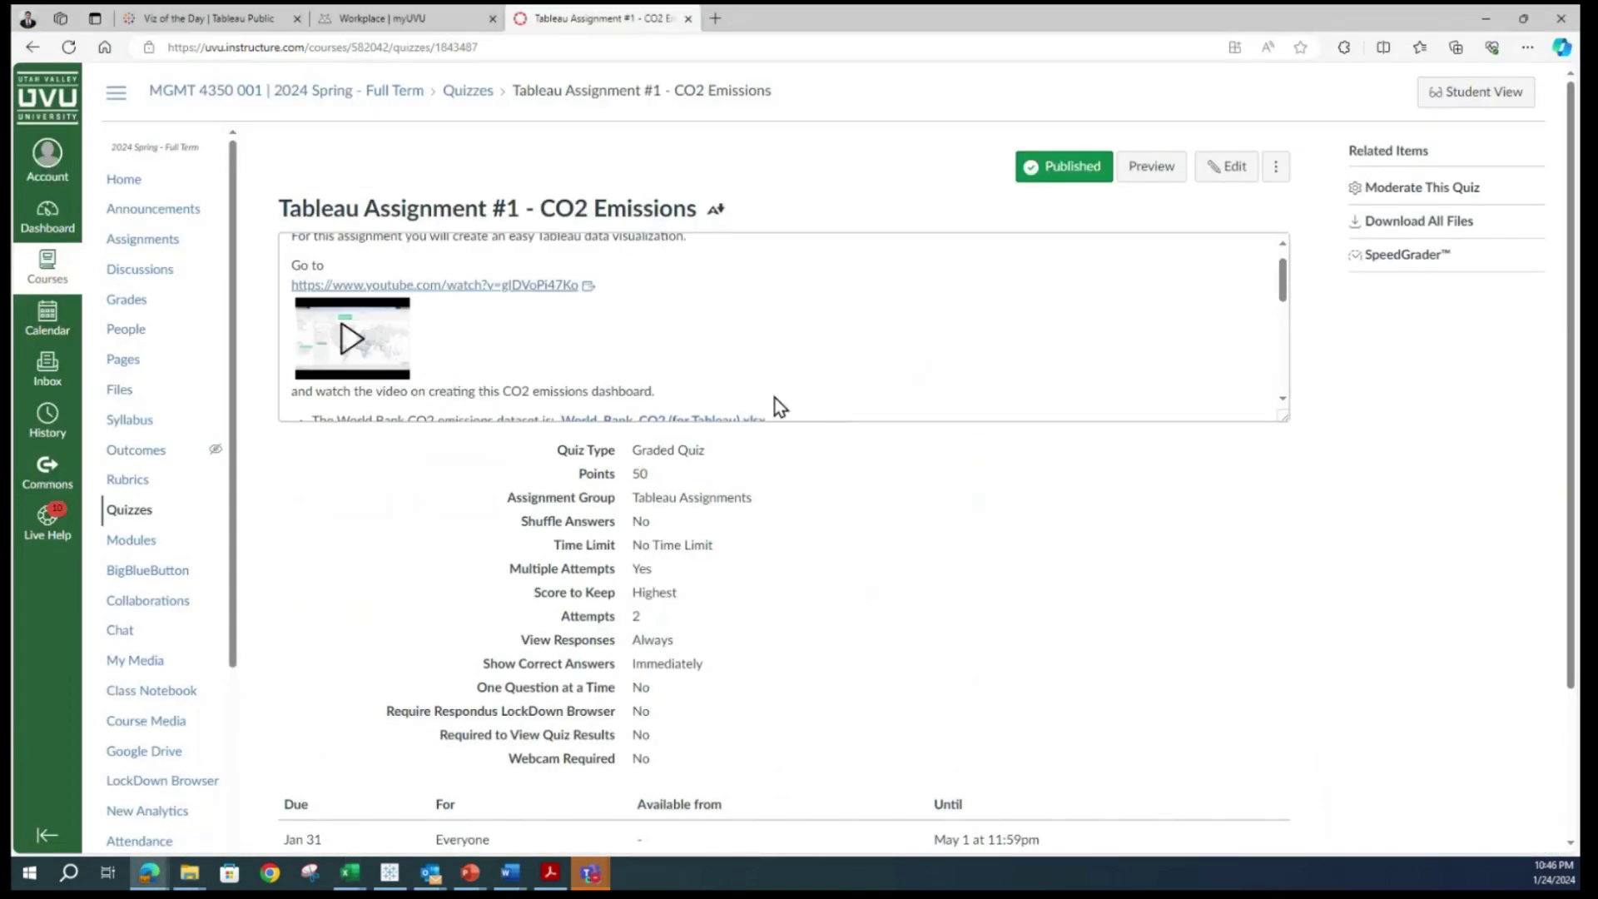
click(390, 872)
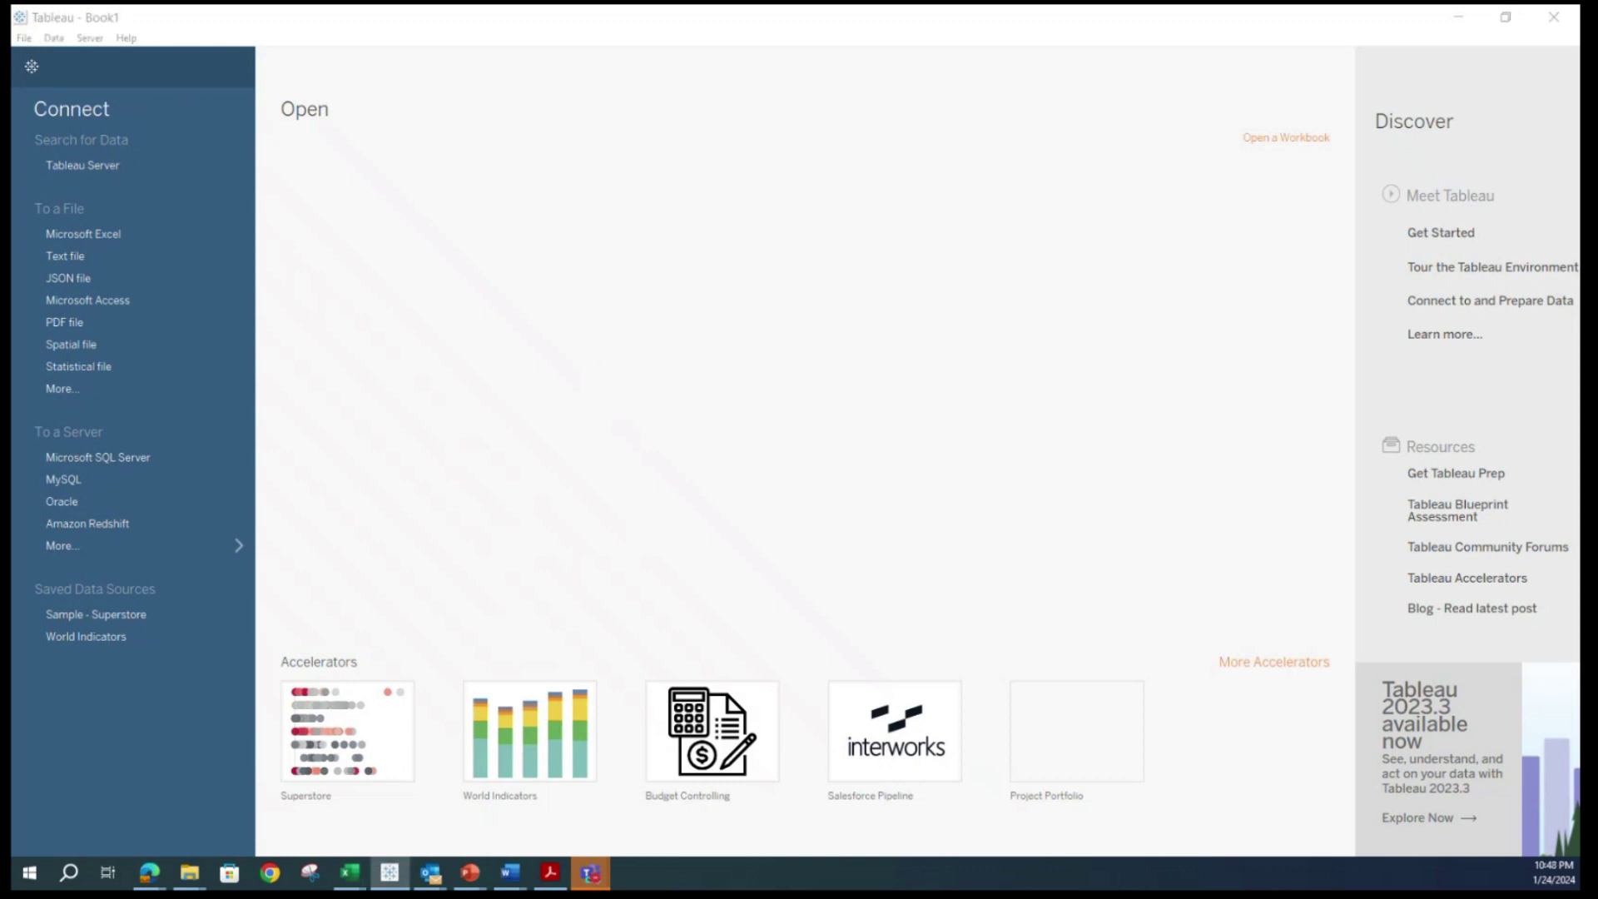
Connect to the Excel workbook World_Bank_CO2 (for Tableau).xlsx in the Downloads folder.
click(67, 236)
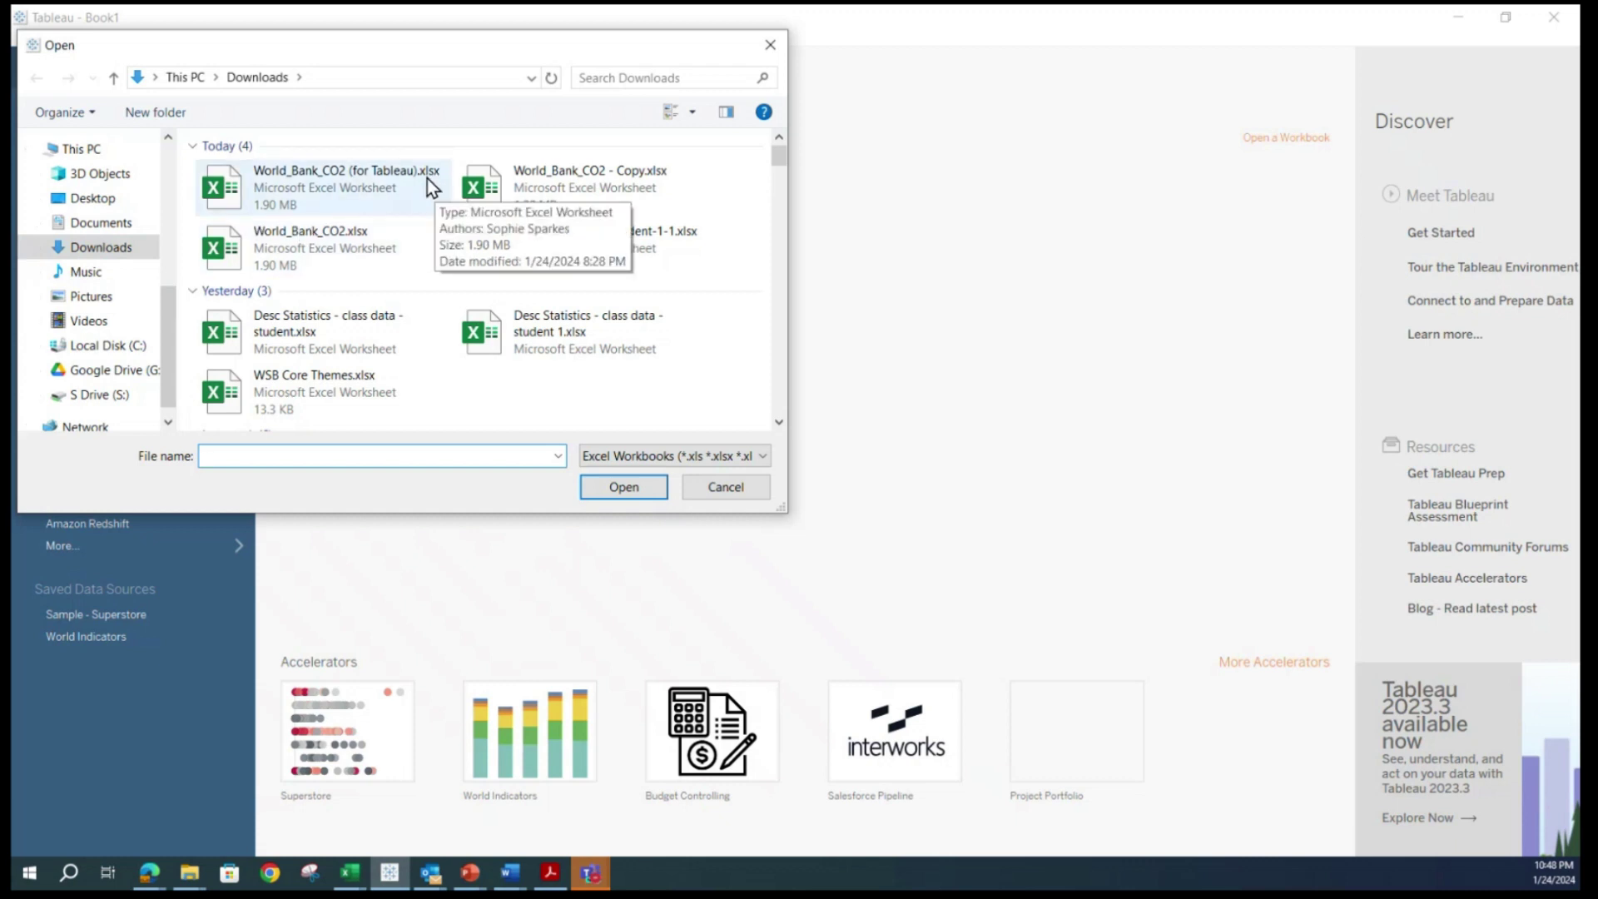
click(322, 183)
click(641, 486)
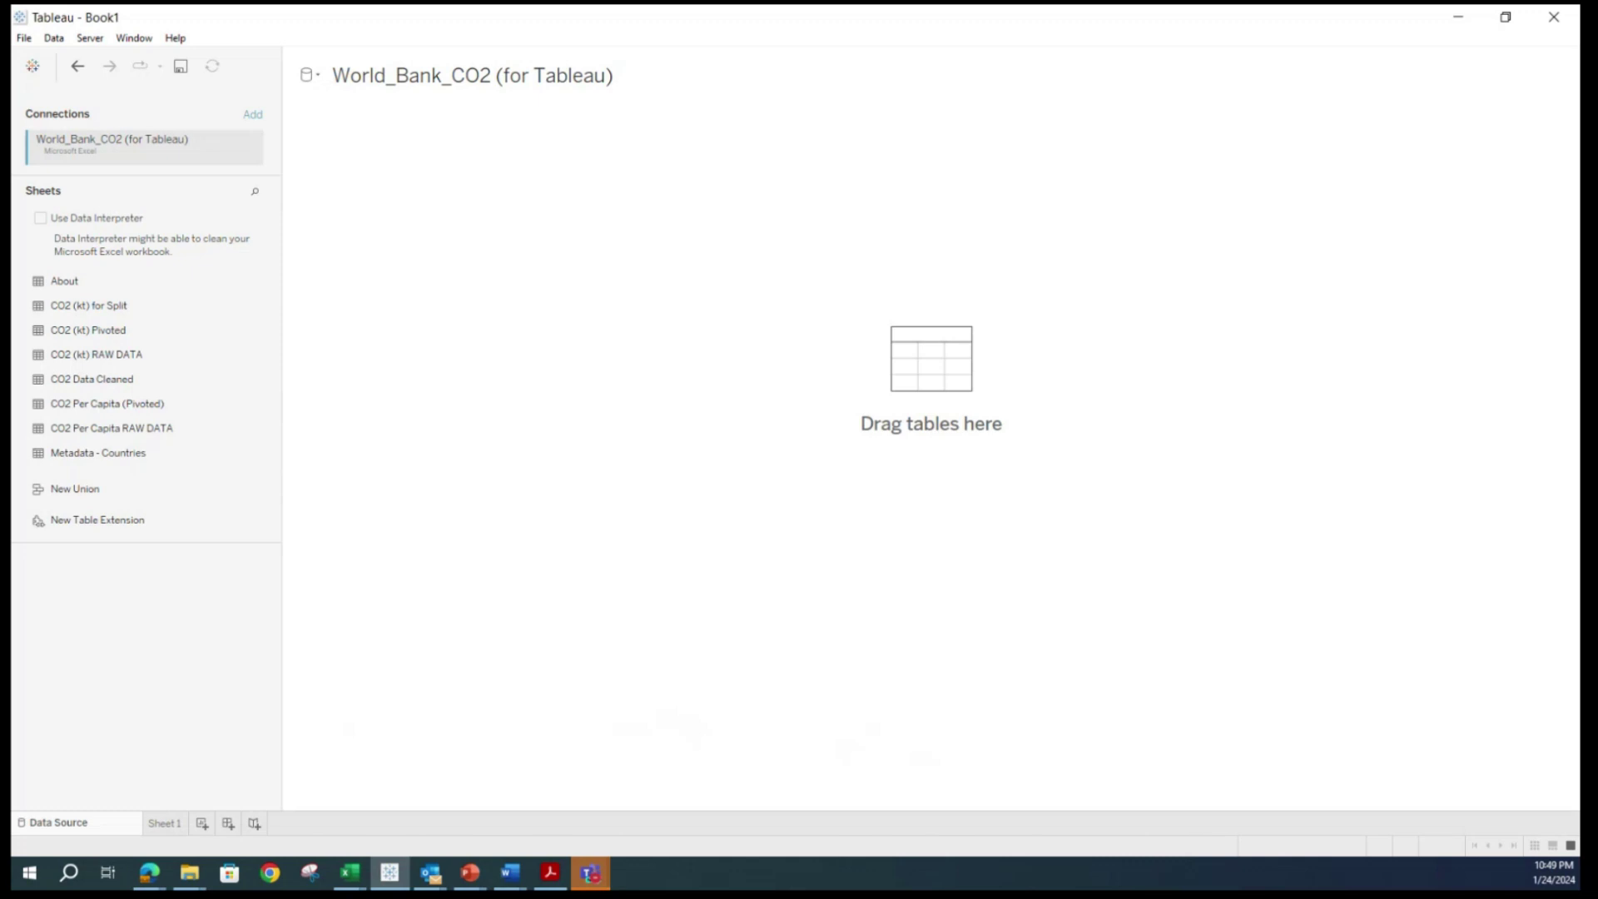
Add the CO2 Data Cleaned sheet to the data source canvas and collapse its table details.
key(alt+Tab)
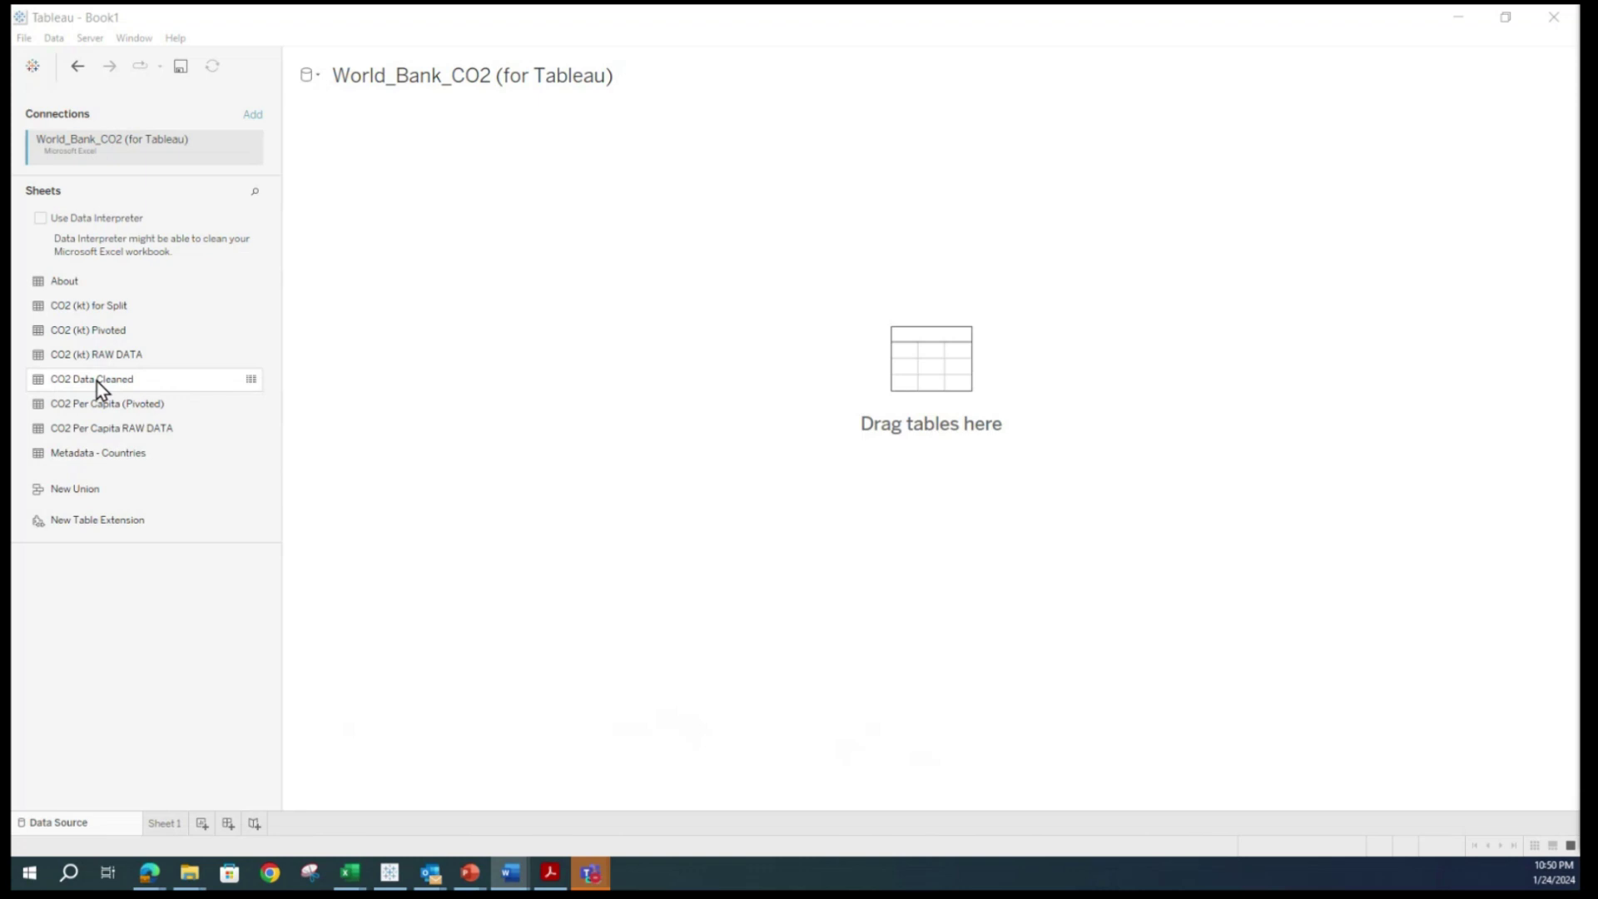
drag(103, 382, 844, 375)
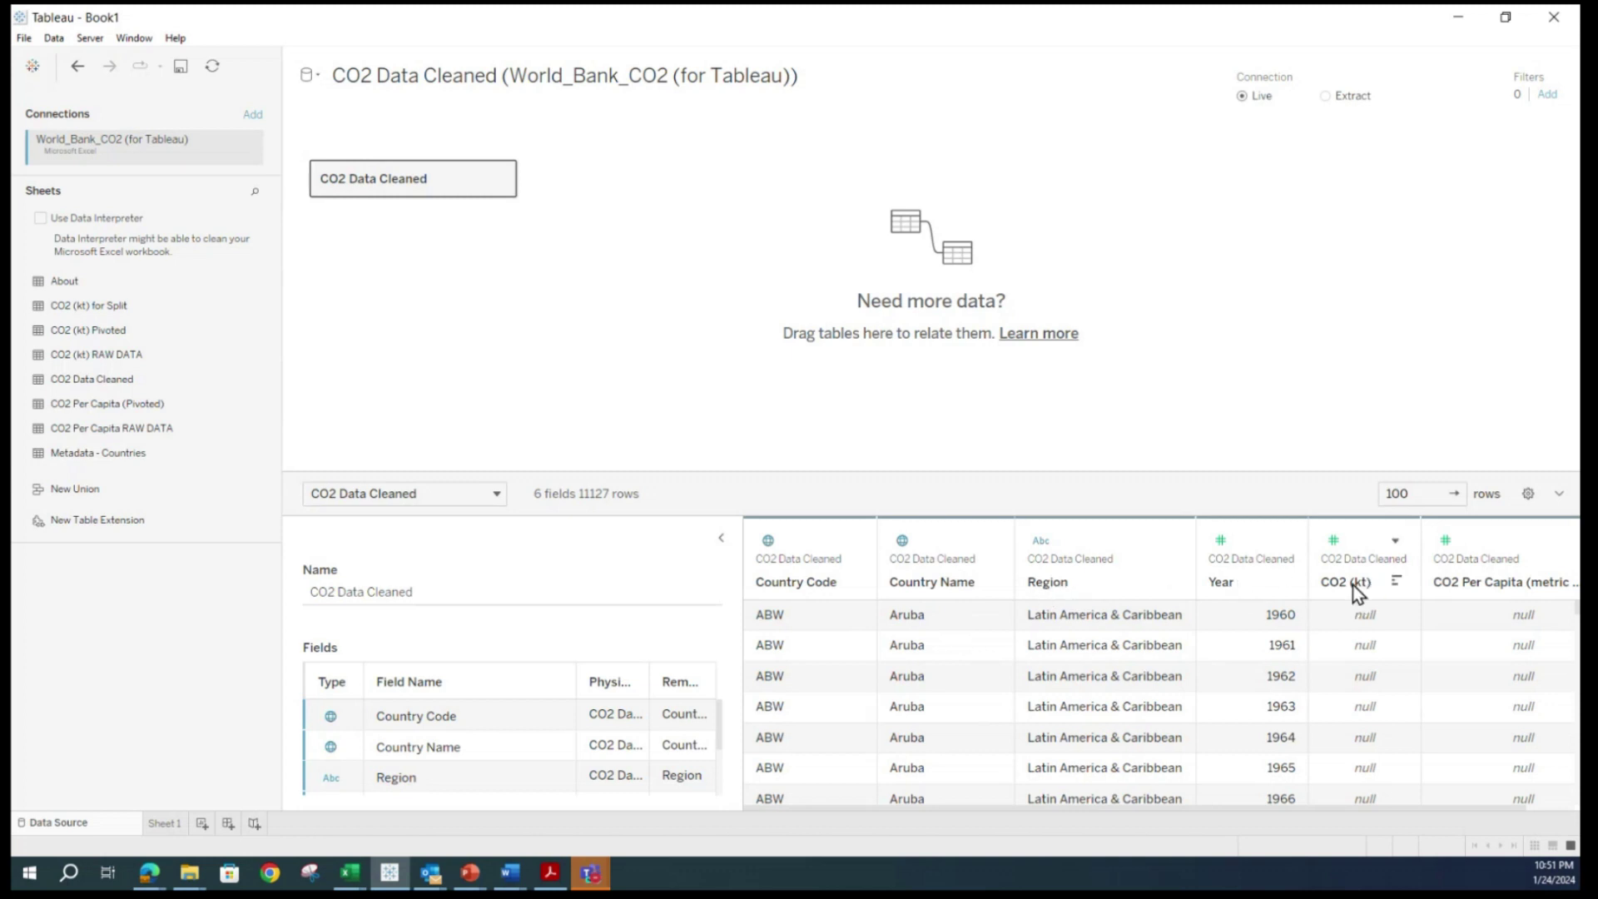
click(722, 539)
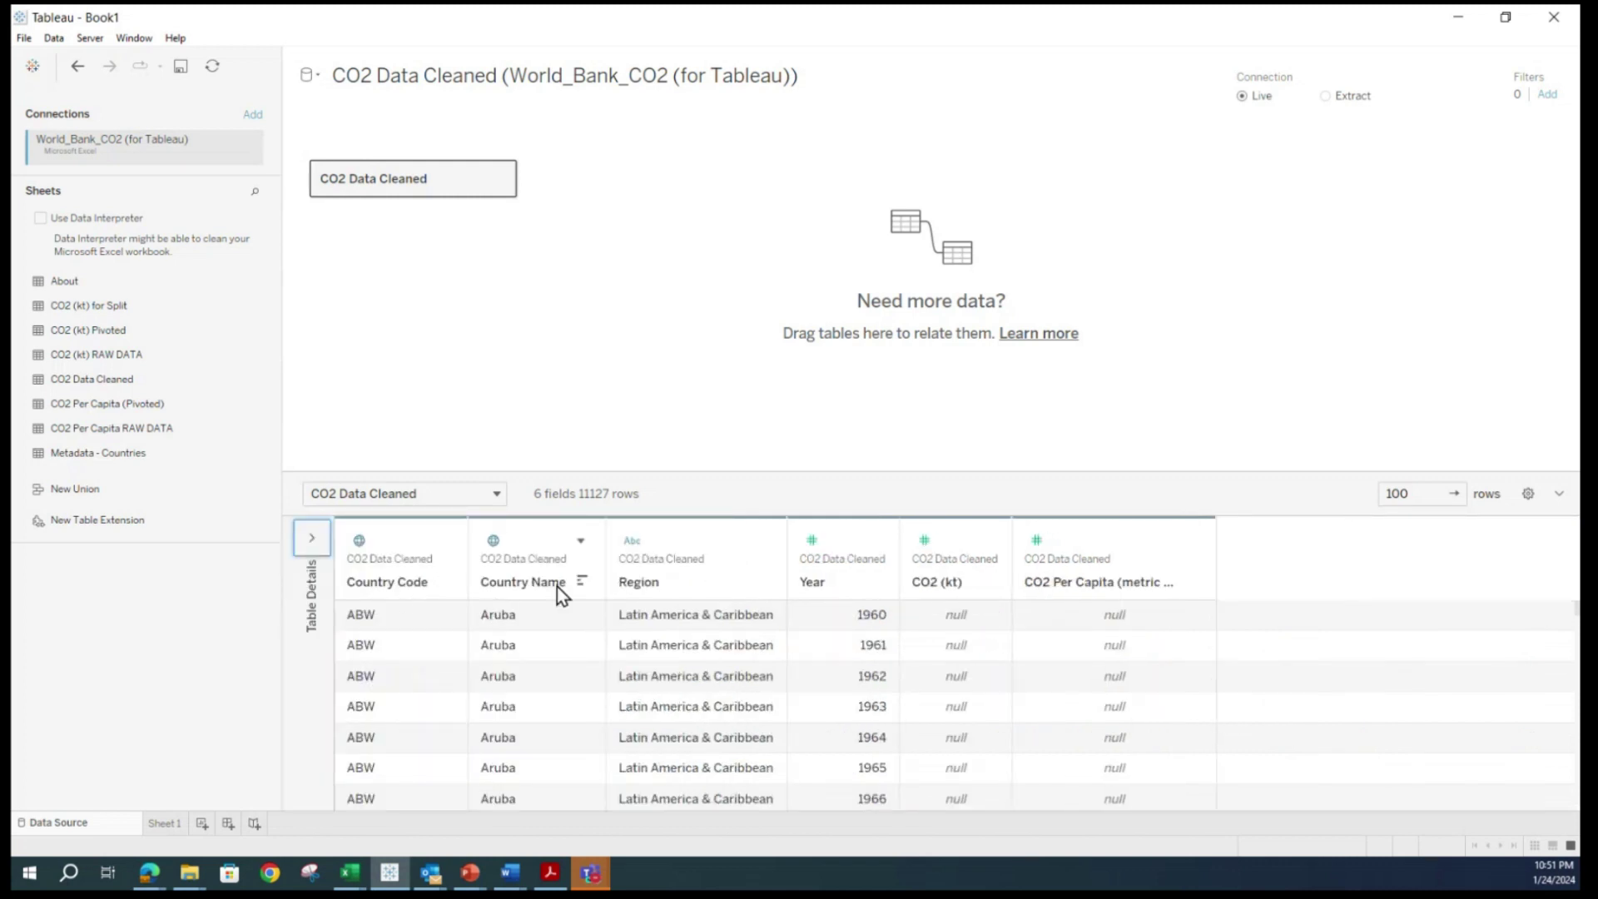
key(alt+Tab)
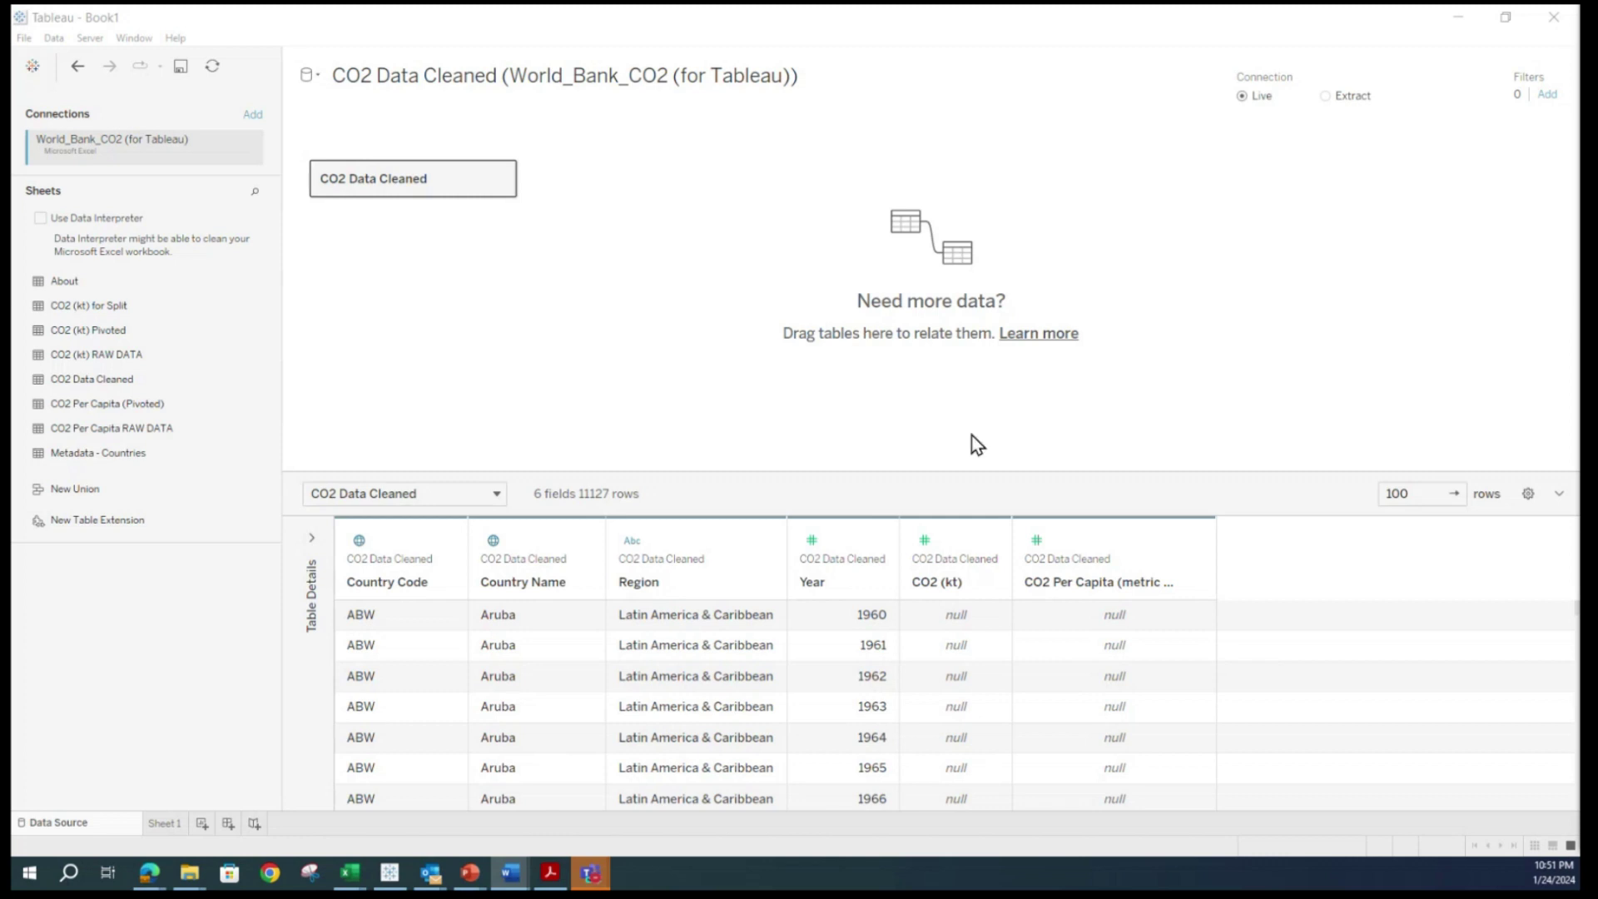
Open Sheet 1 and examine the dimension and measure fields available from the CO2 Data Cleaned table.
click(165, 822)
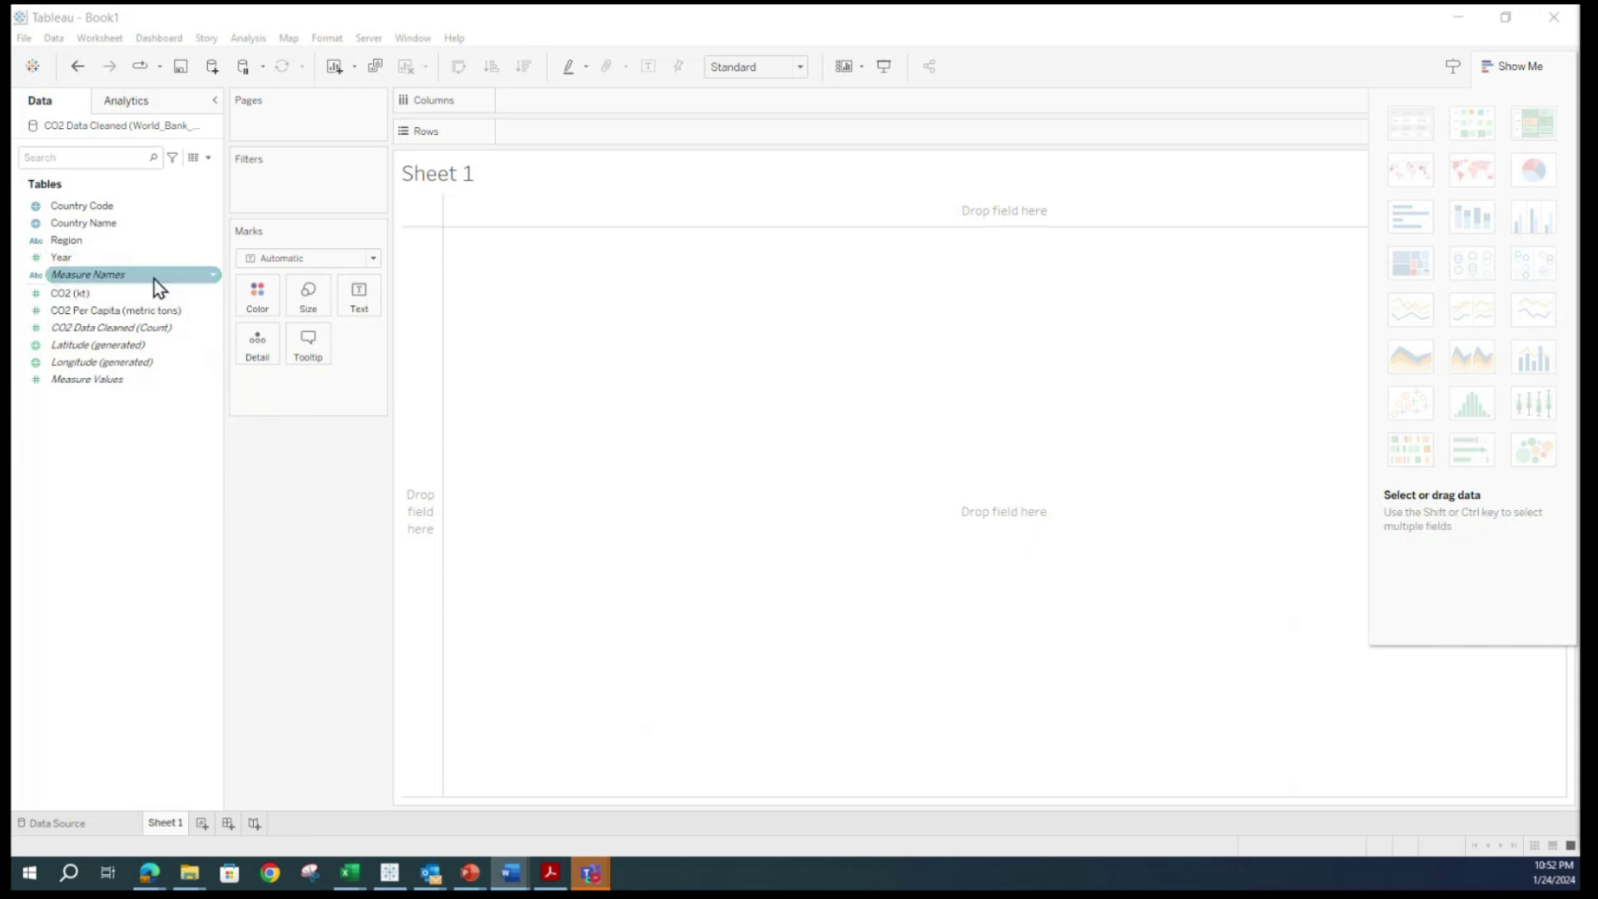
click(175, 316)
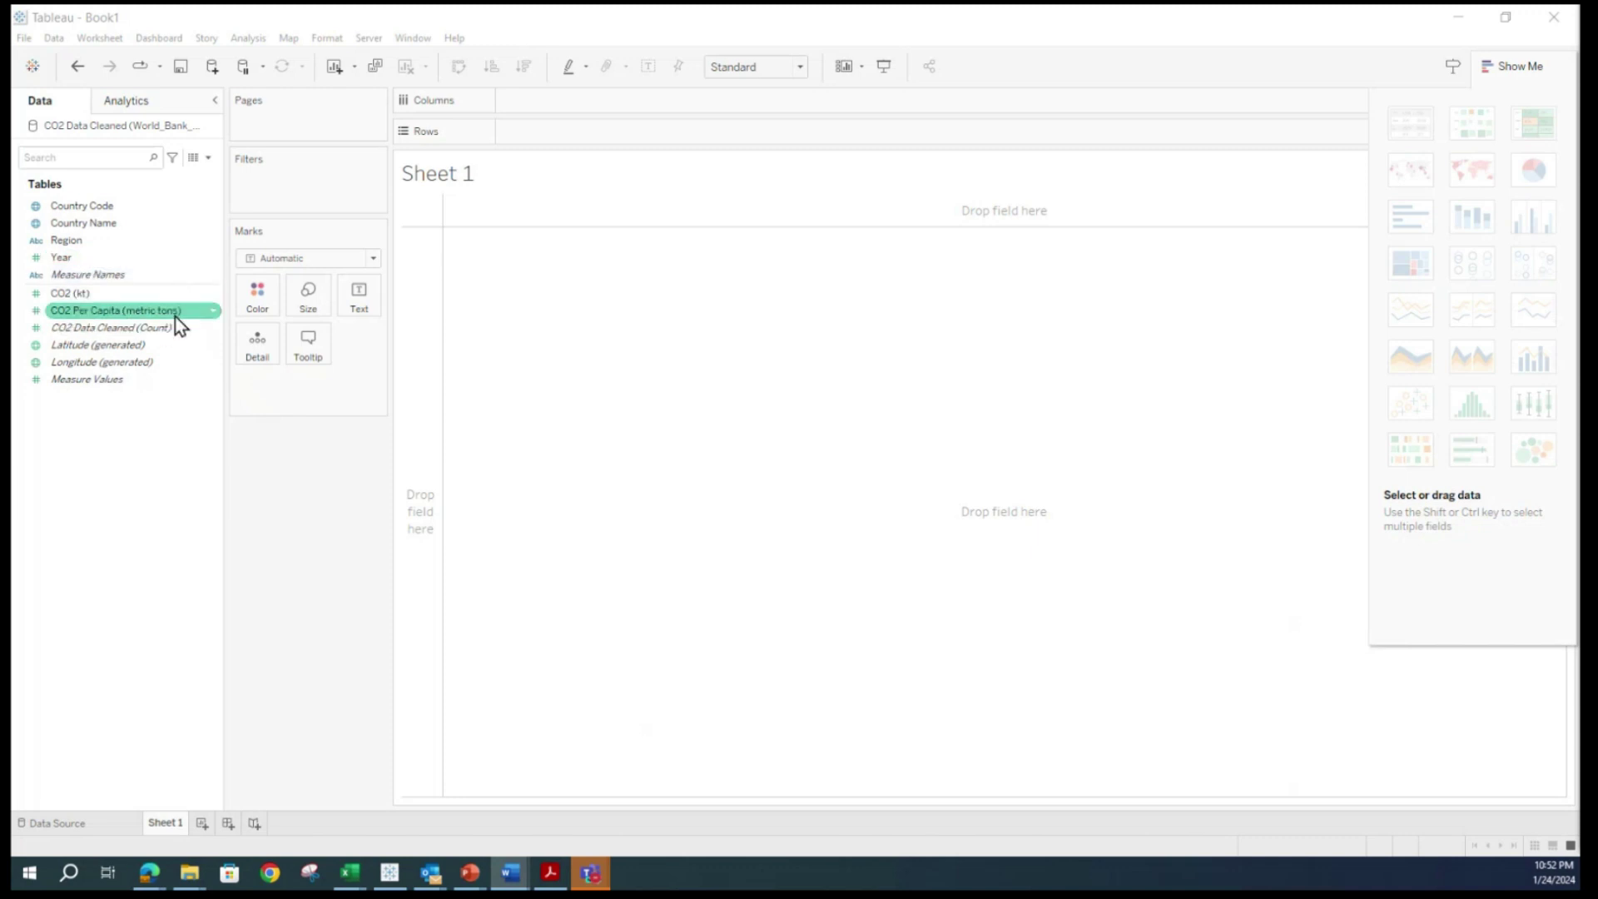
click(179, 328)
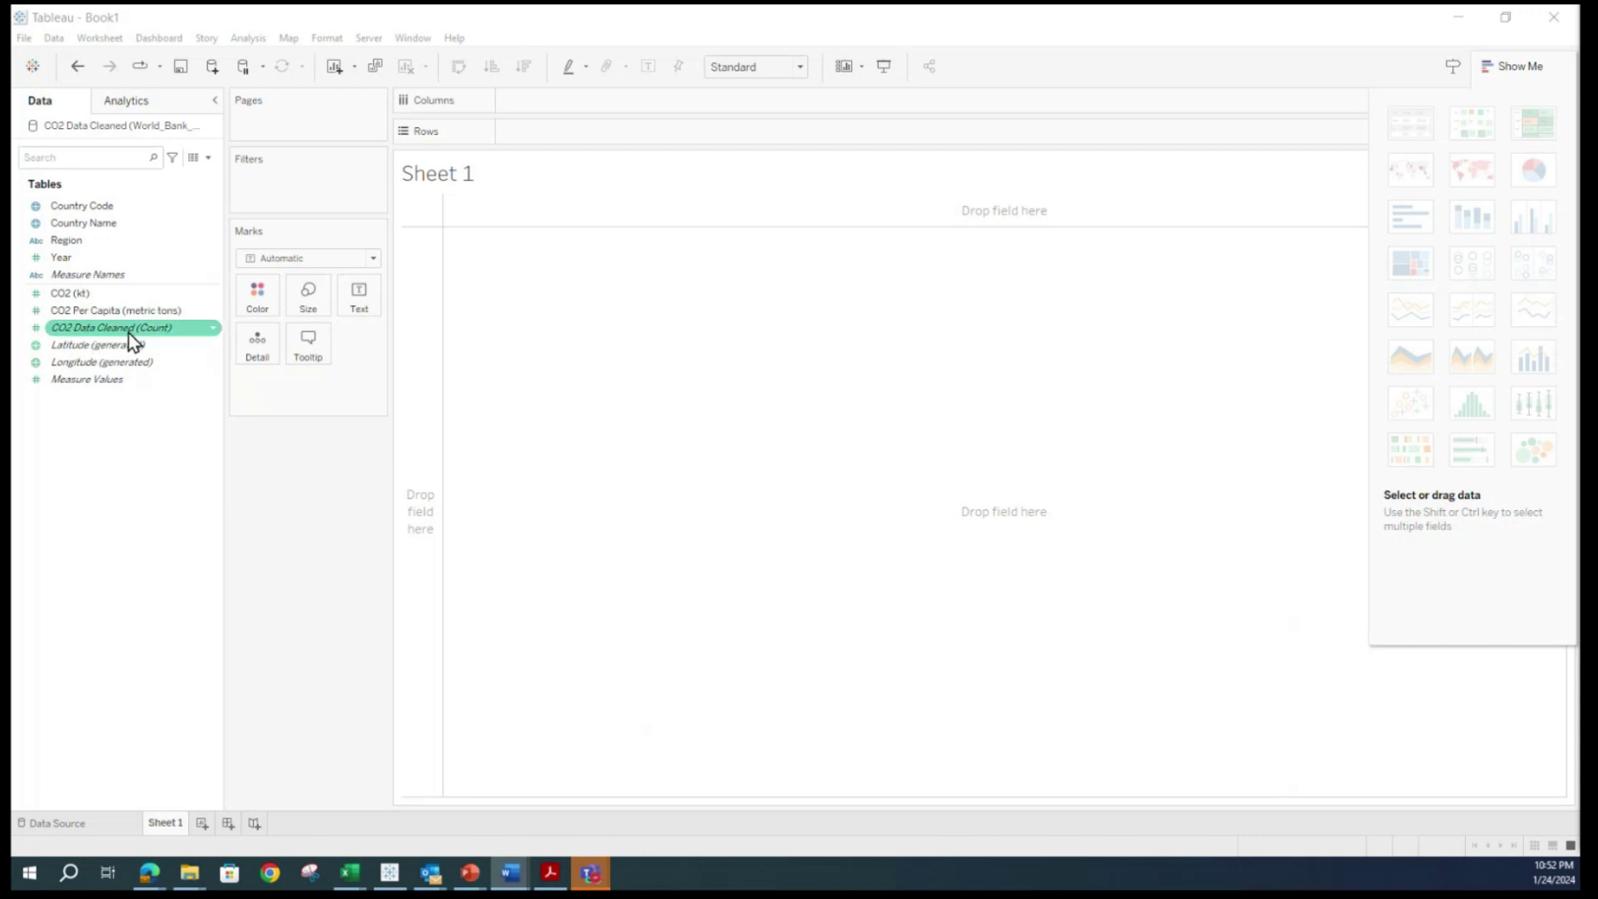
click(175, 343)
click(93, 363)
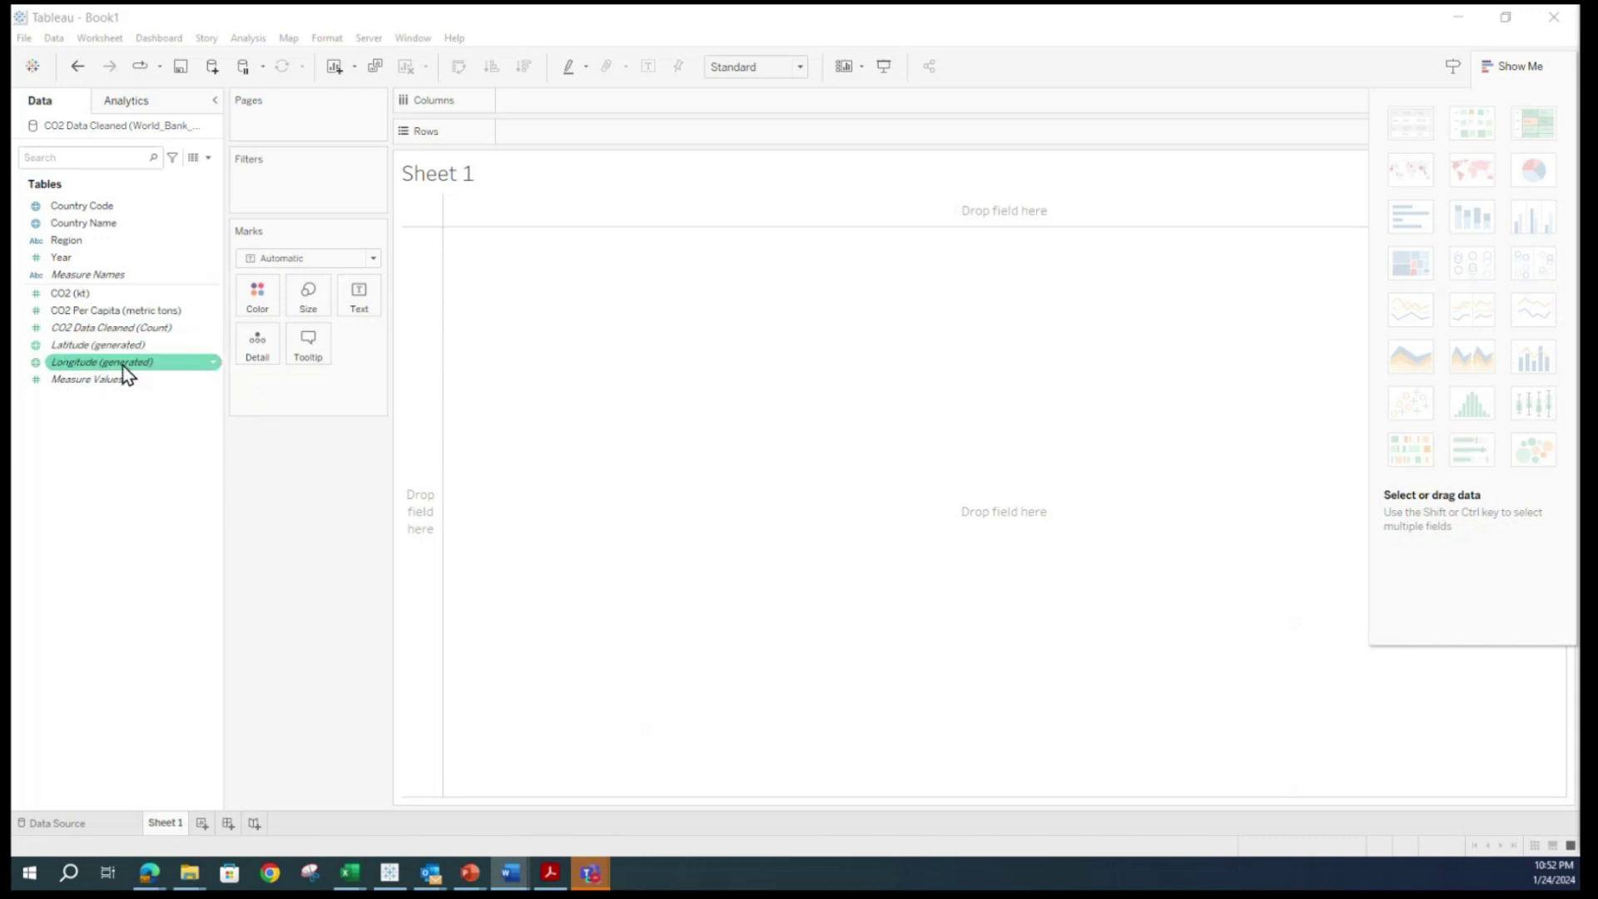
click(43, 379)
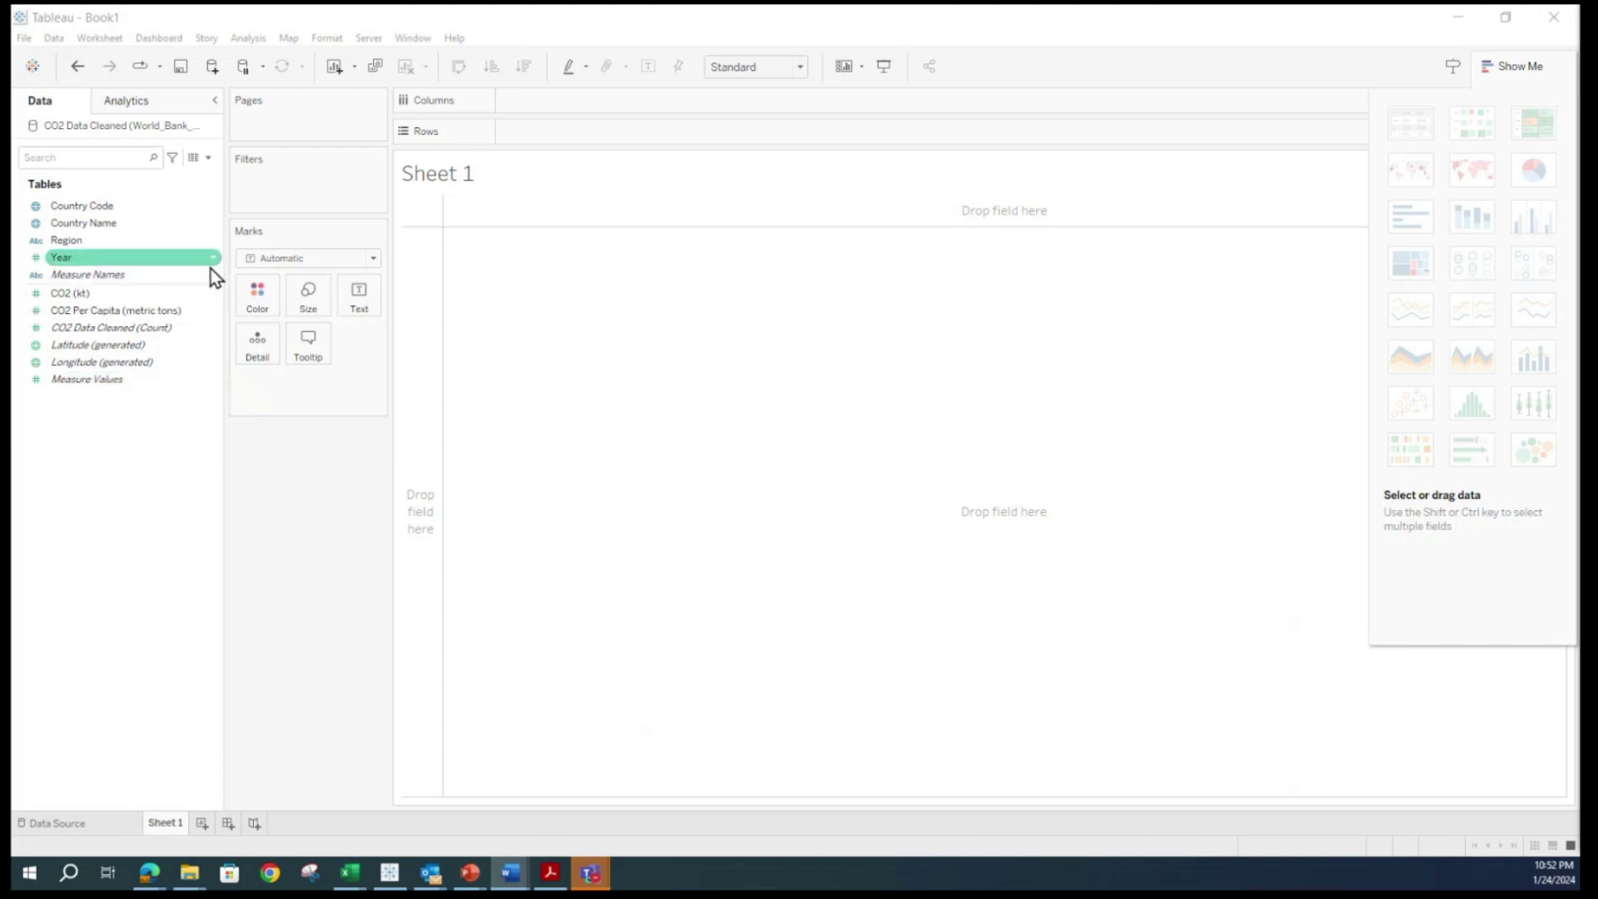
click(185, 313)
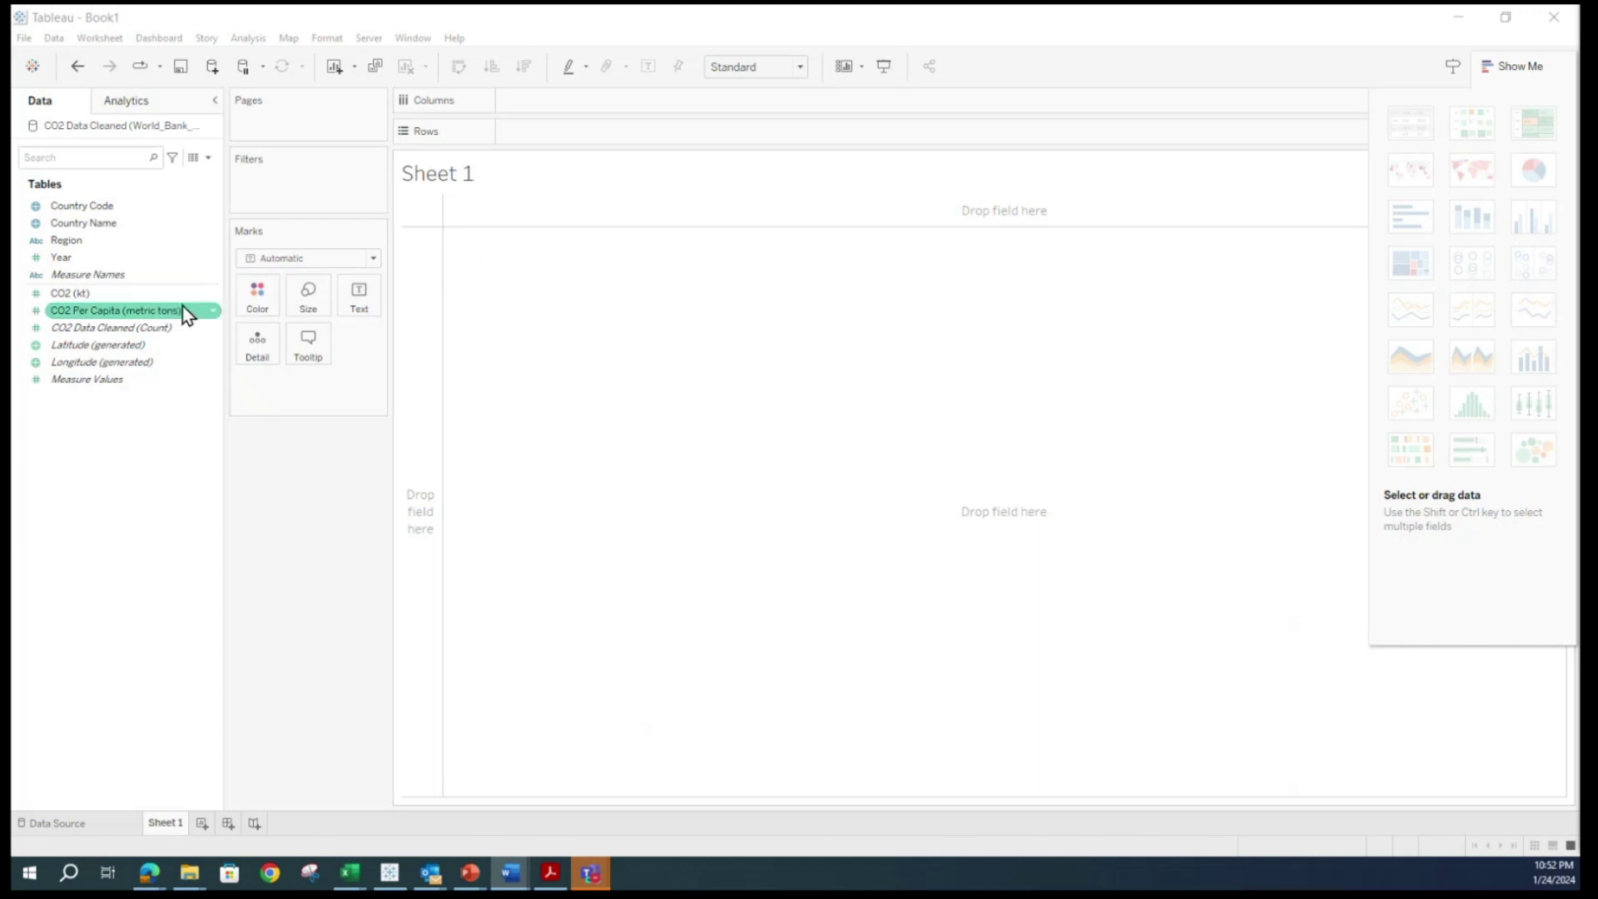
click(83, 223)
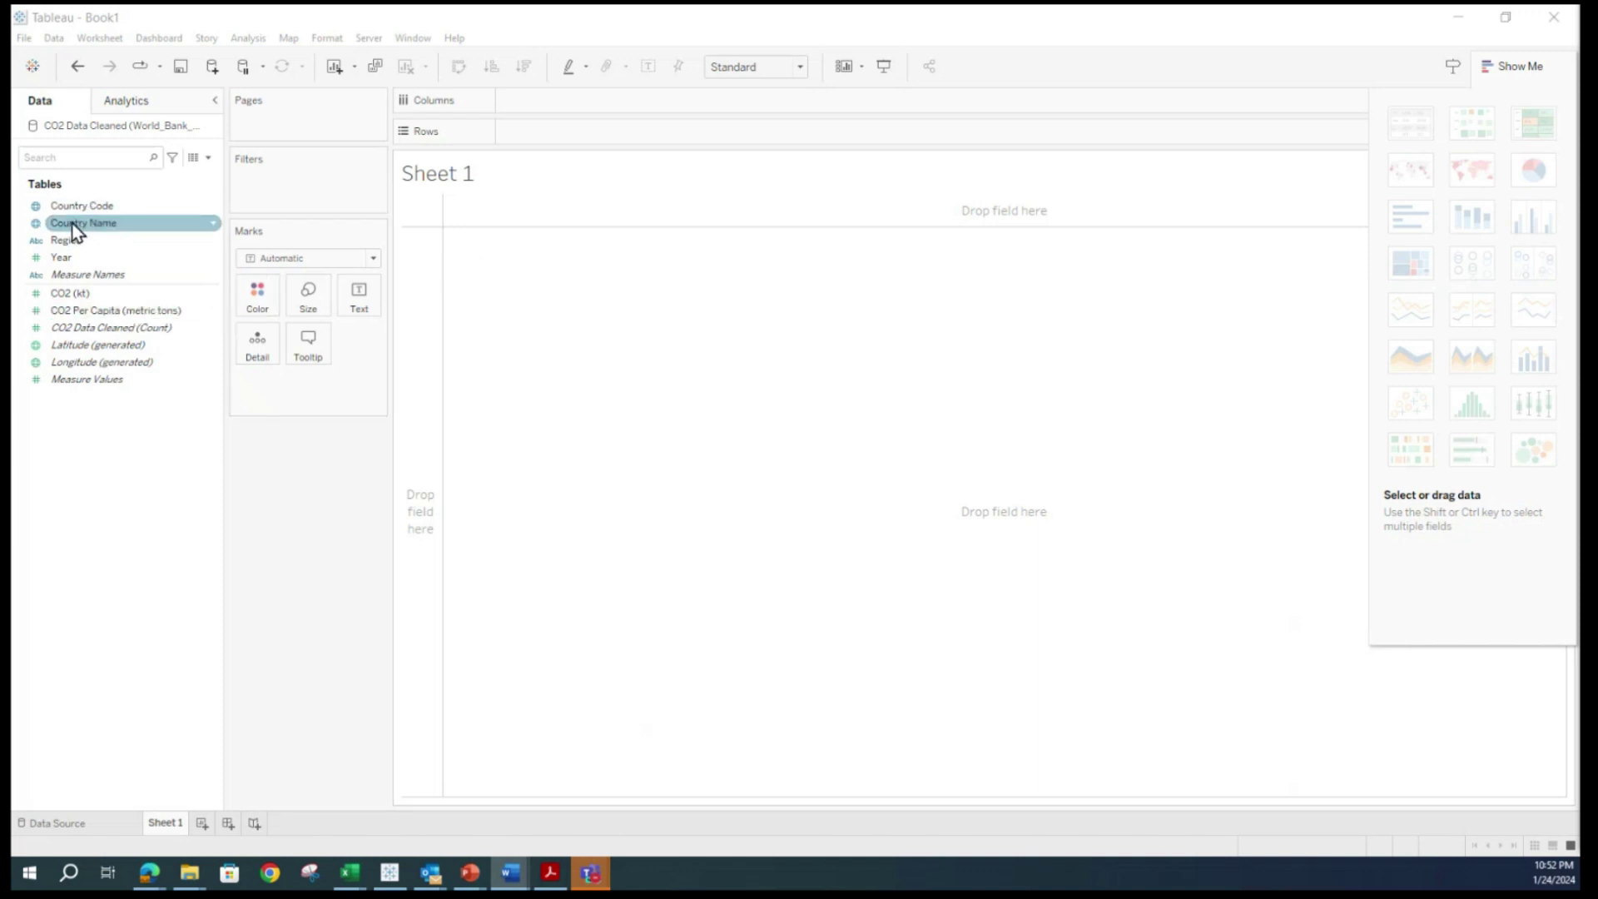
click(847, 526)
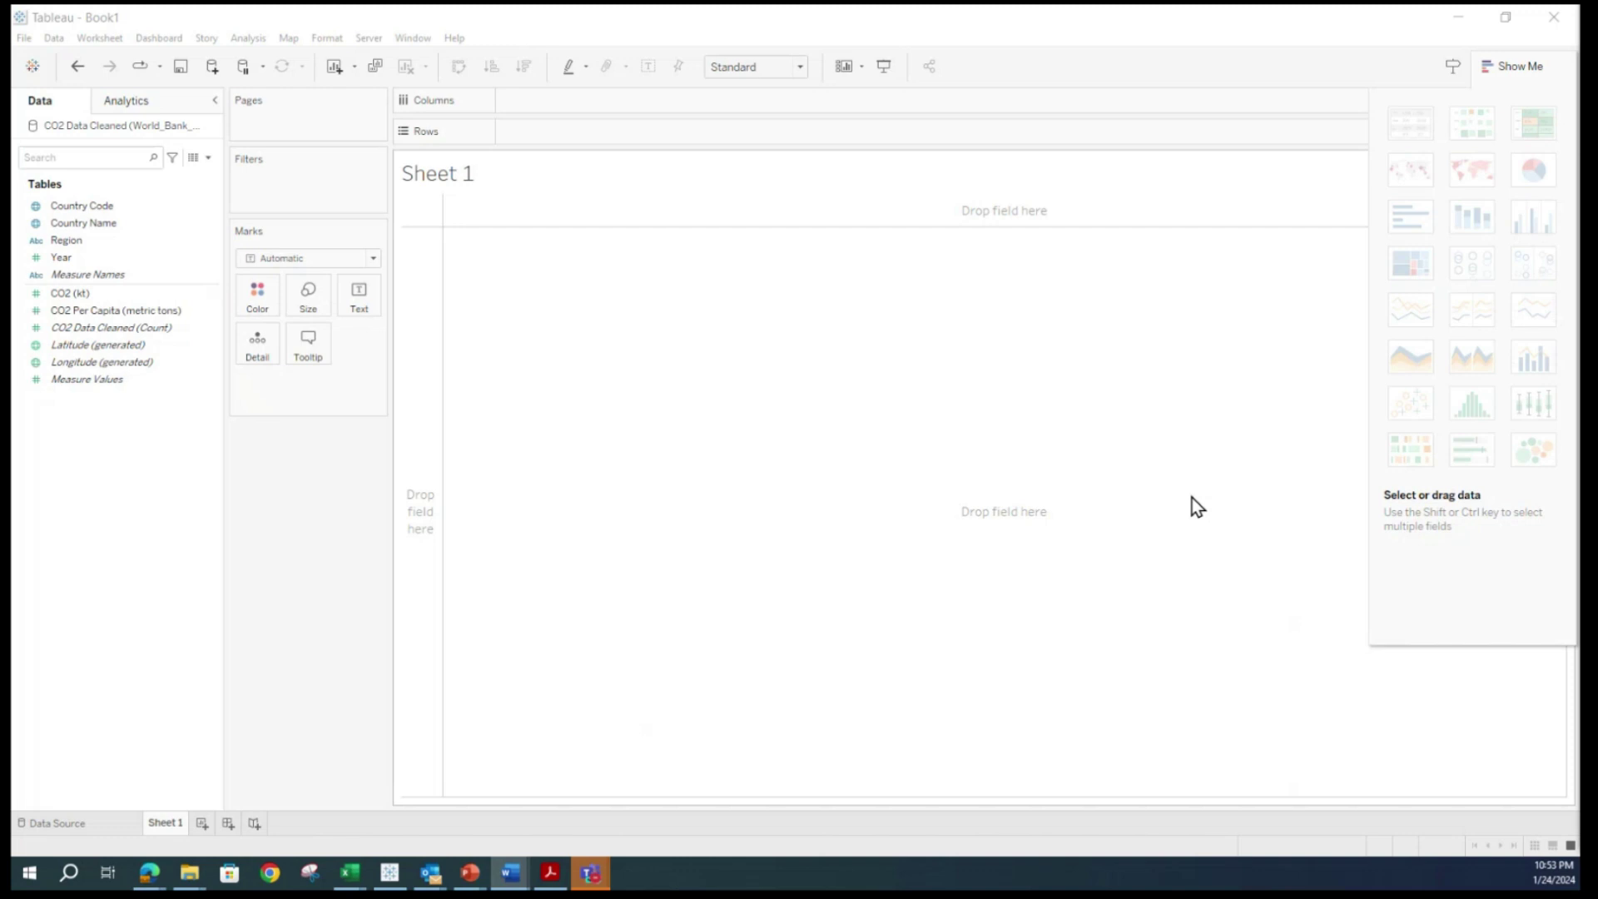
Place the Country Name field on the empty Sheet 1 view to plot the countries on a symbol map.
click(87, 223)
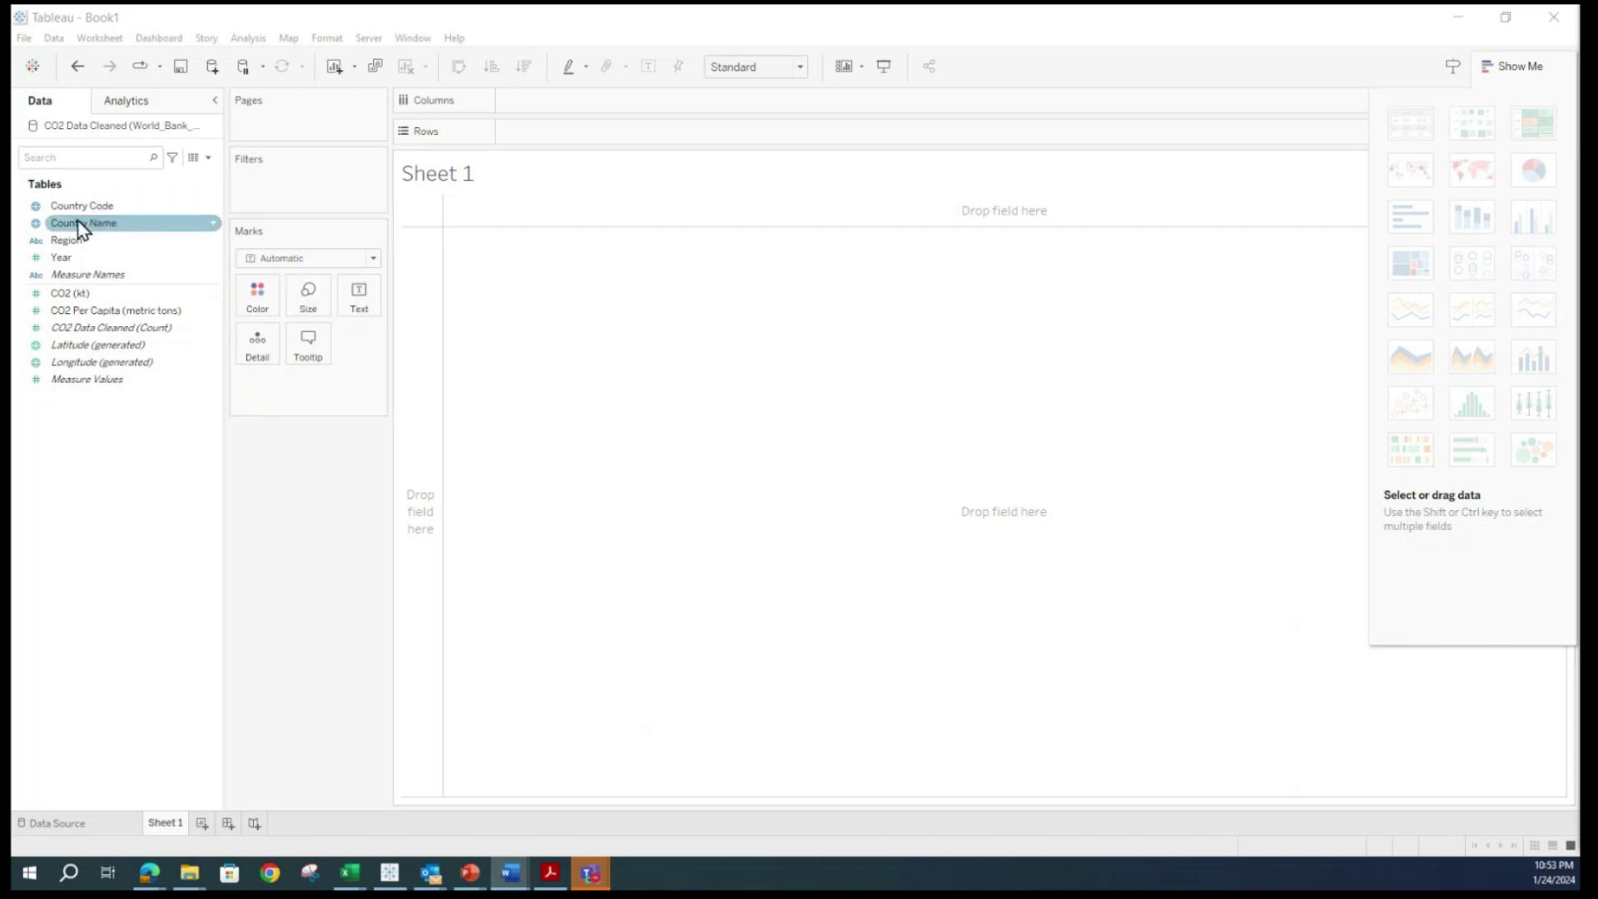
drag(81, 229, 950, 516)
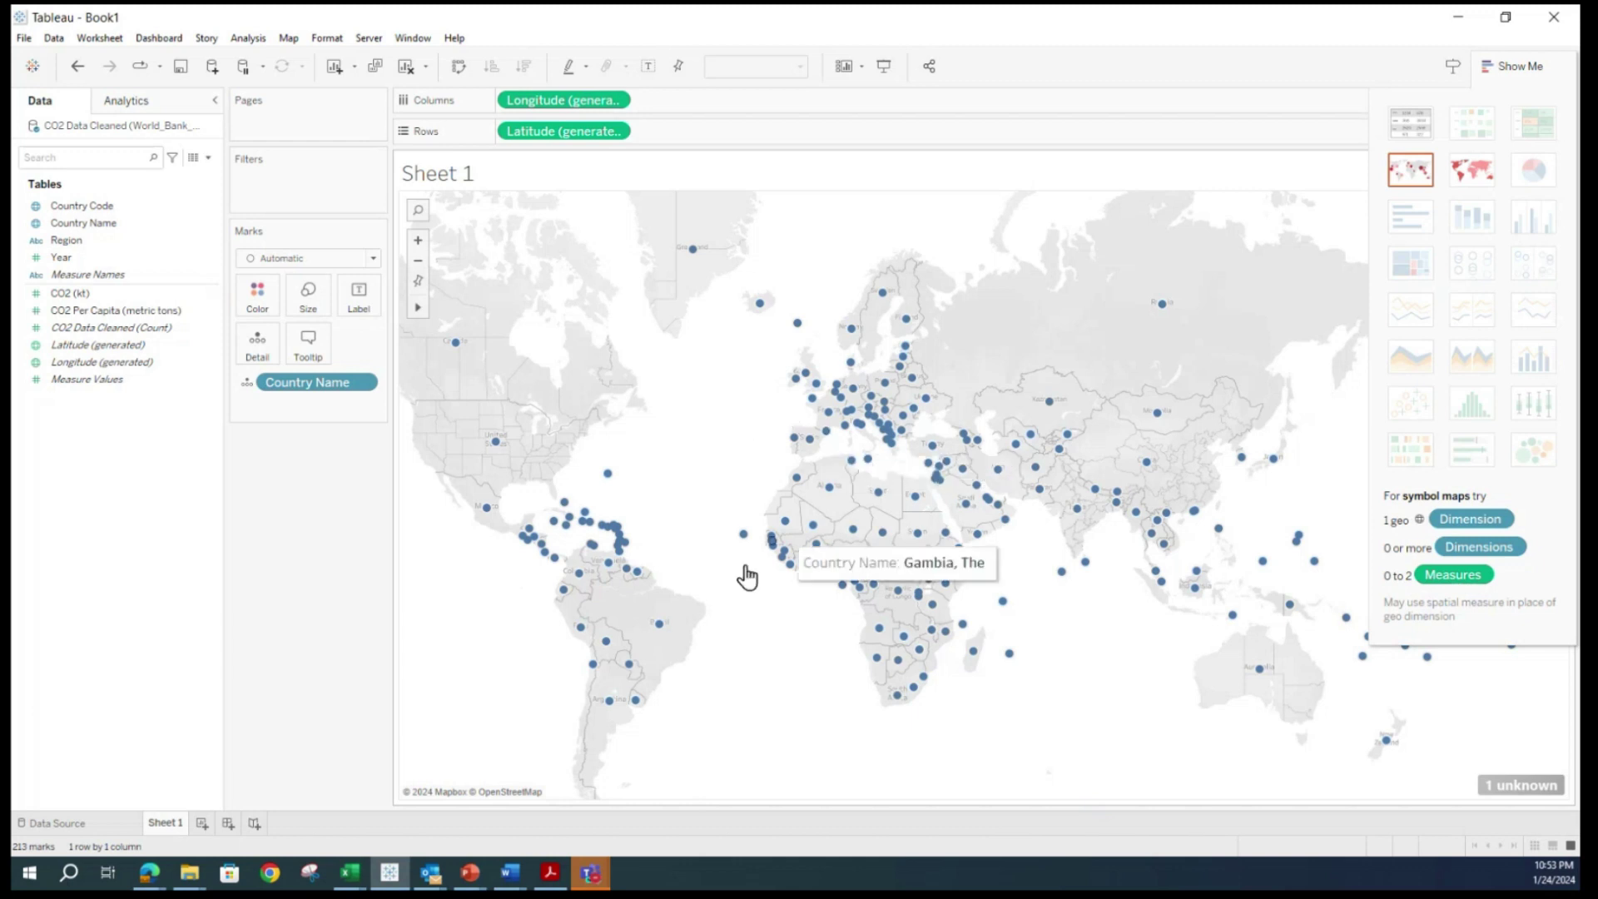
mouse_move(820, 399)
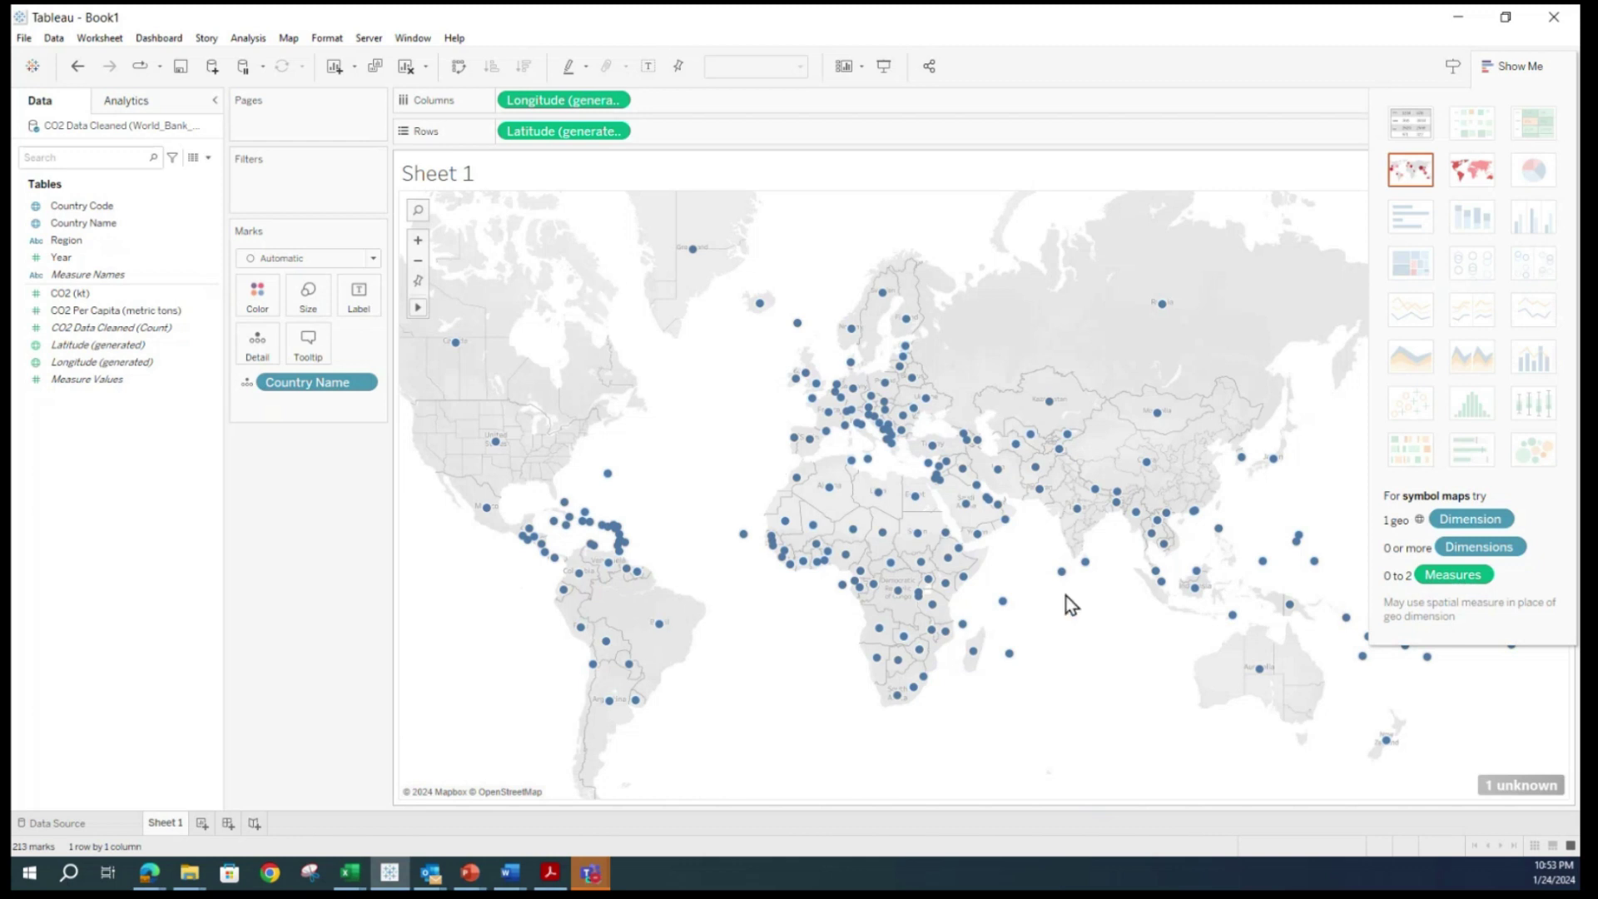
Add CO2 Per Capita (metric tons) to the map to size the country symbols, and inspect the values for Canada and the United States.
click(98, 259)
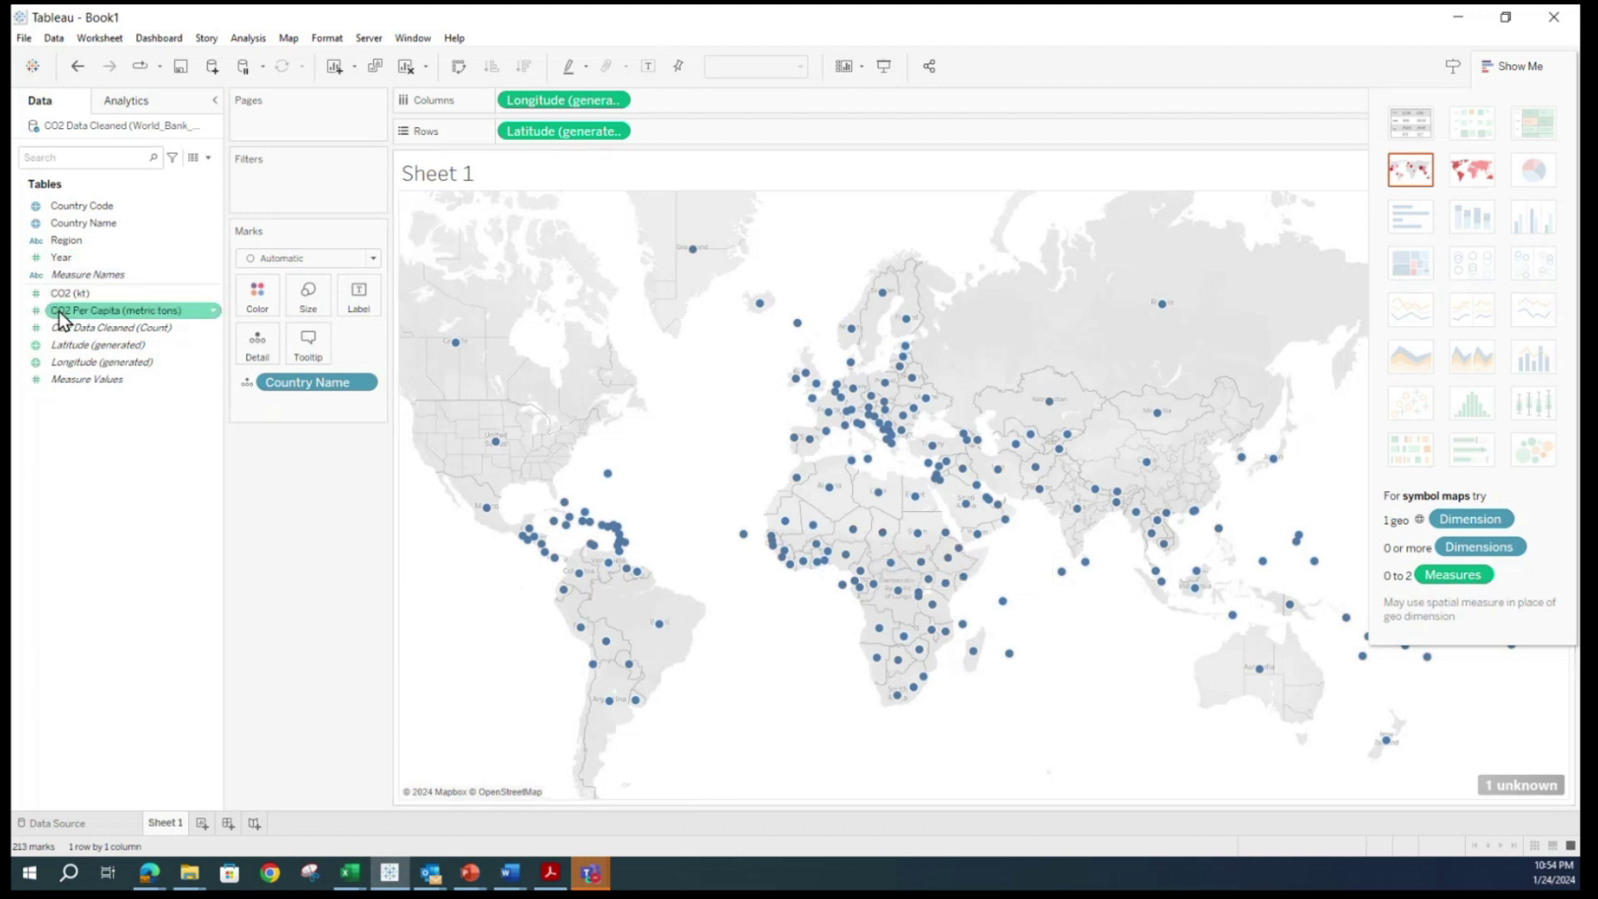
drag(85, 317, 925, 508)
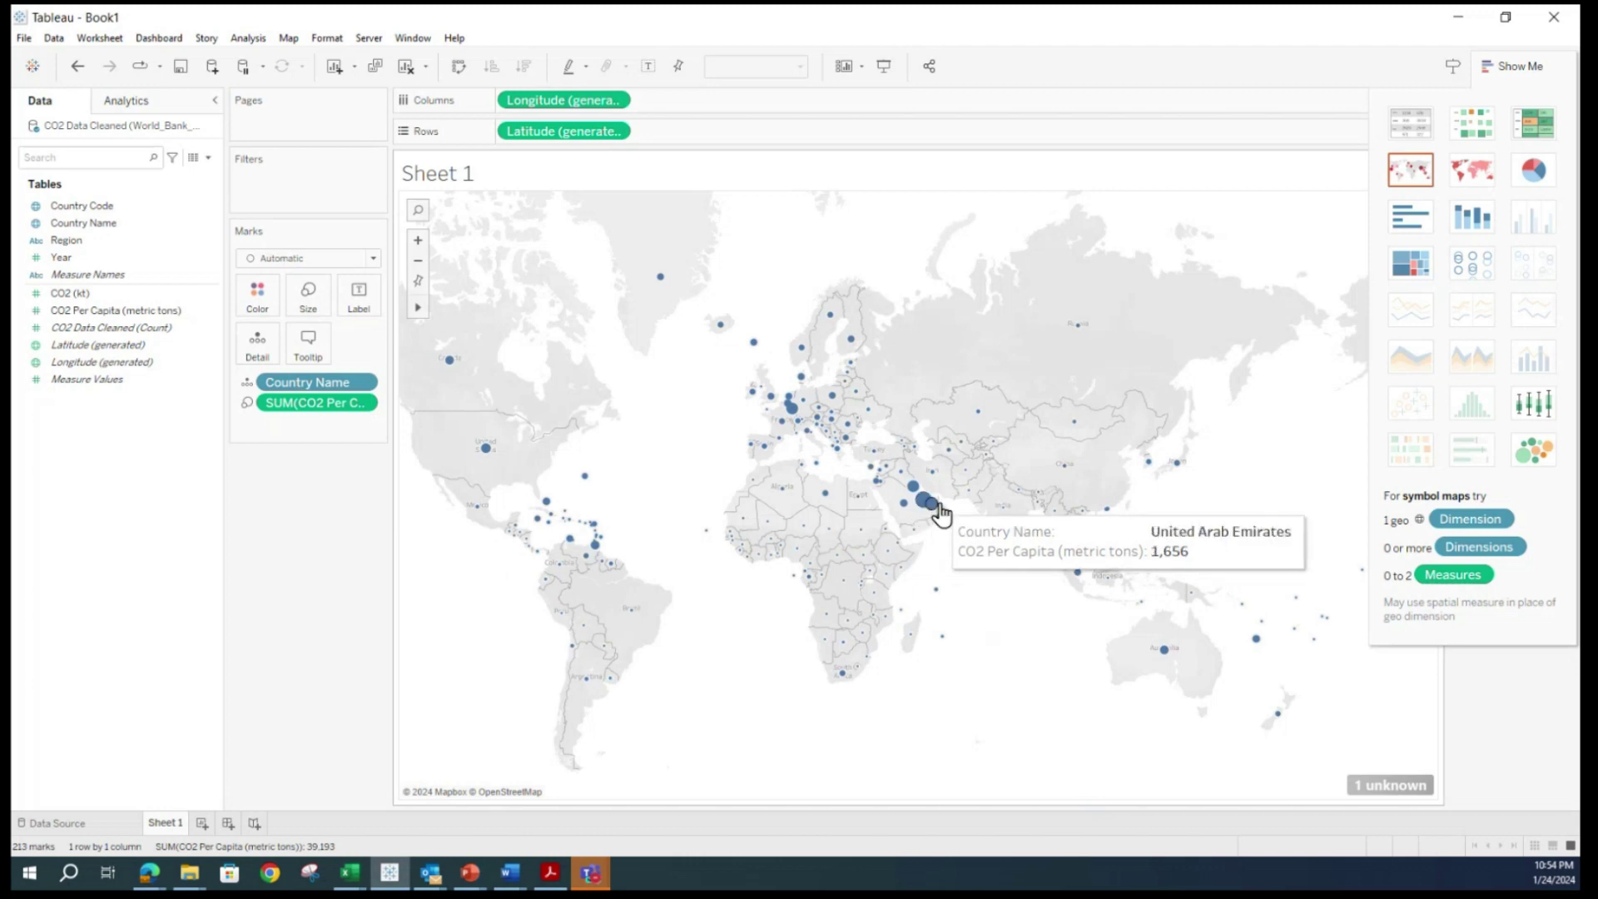
mouse_move(449, 363)
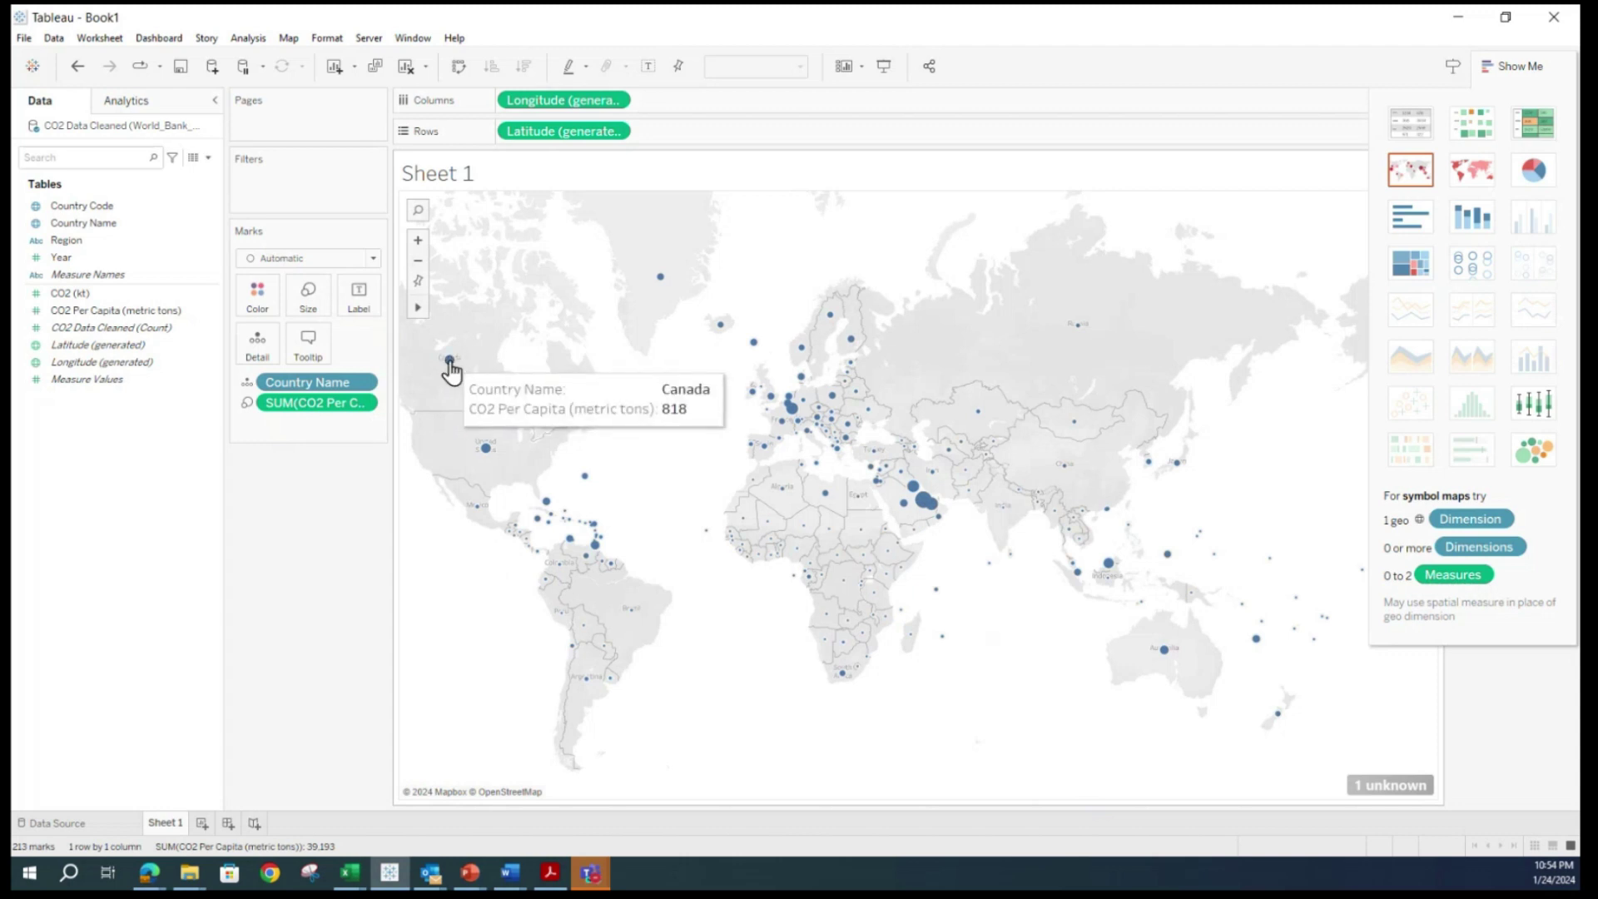
mouse_move(486, 450)
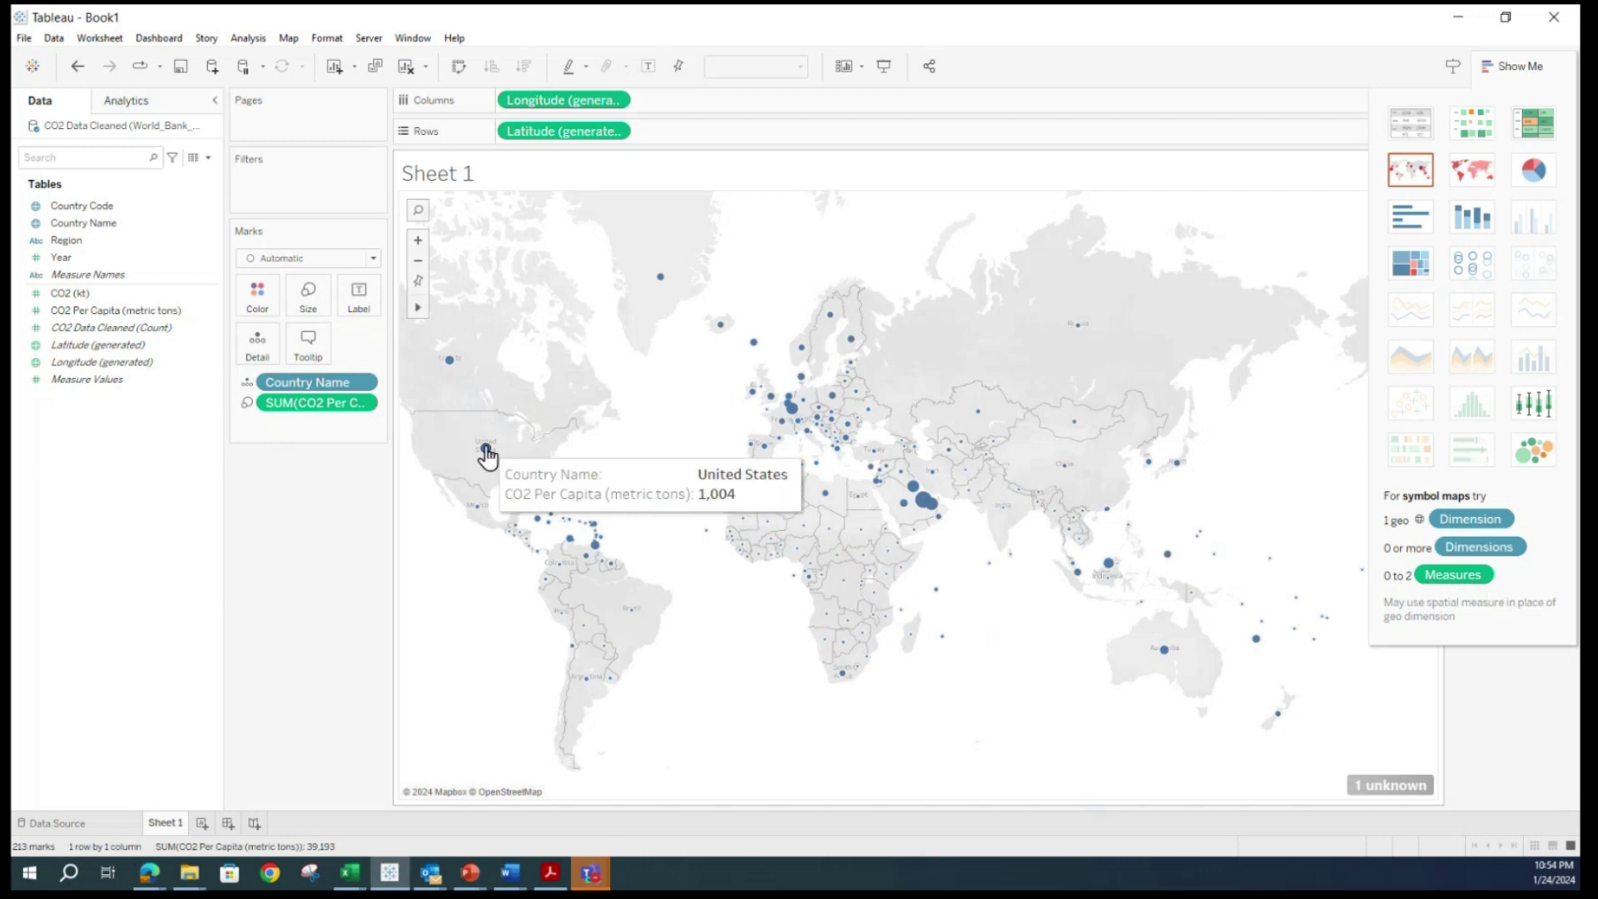
mouse_move(922, 501)
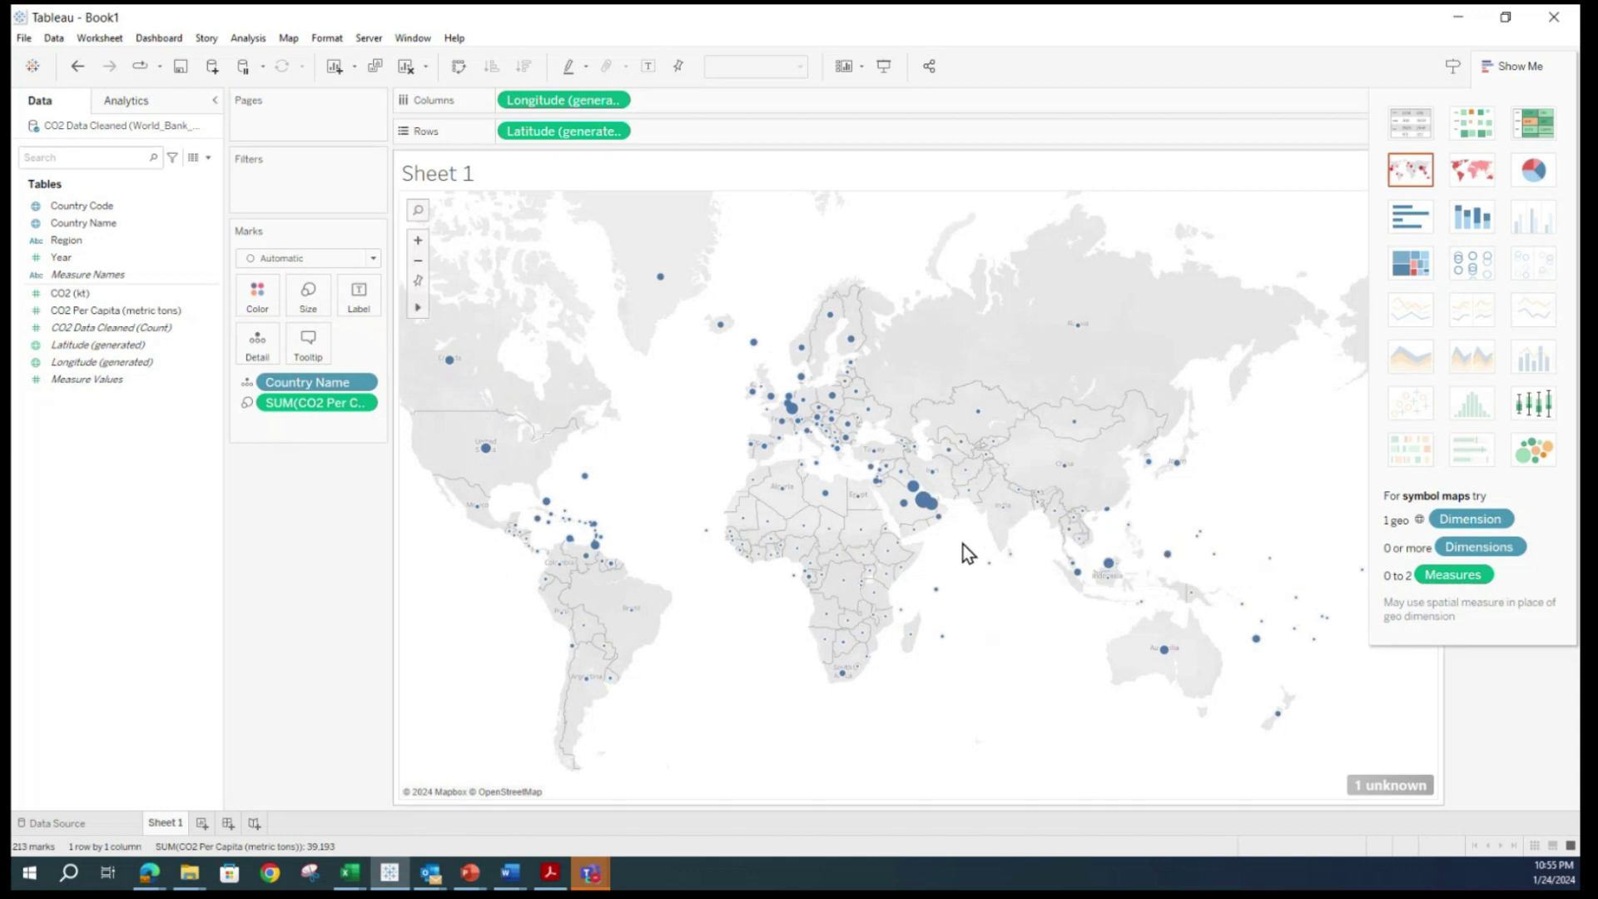
mouse_move(946, 583)
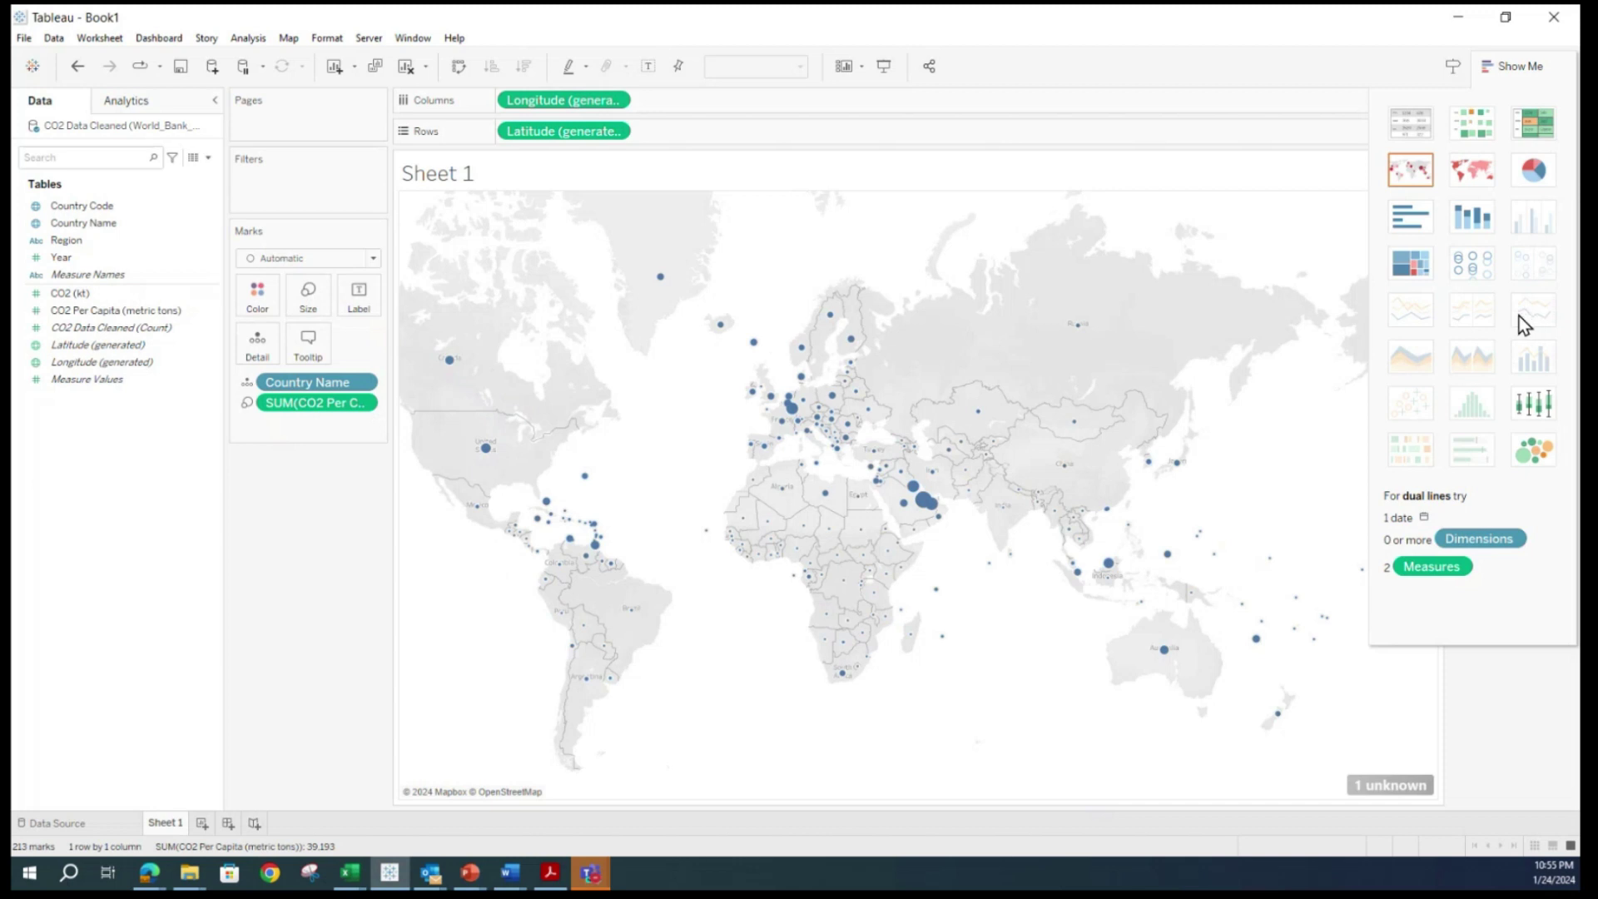
Hide the Show Me chart gallery to view the size legend, and bring the gallery back.
click(100, 313)
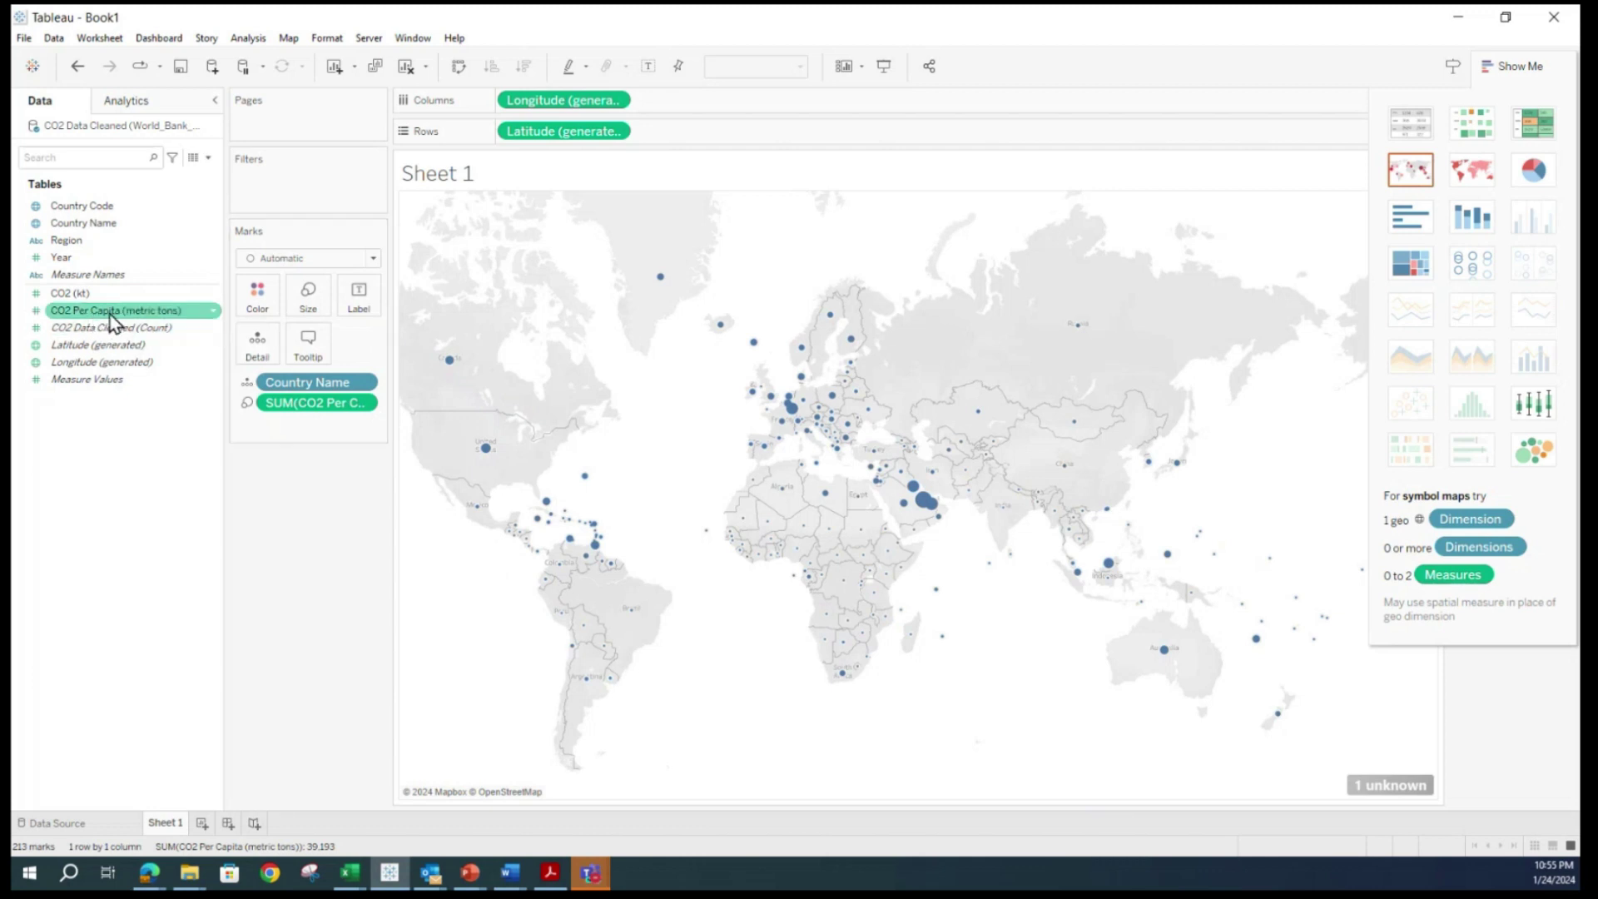
click(971, 356)
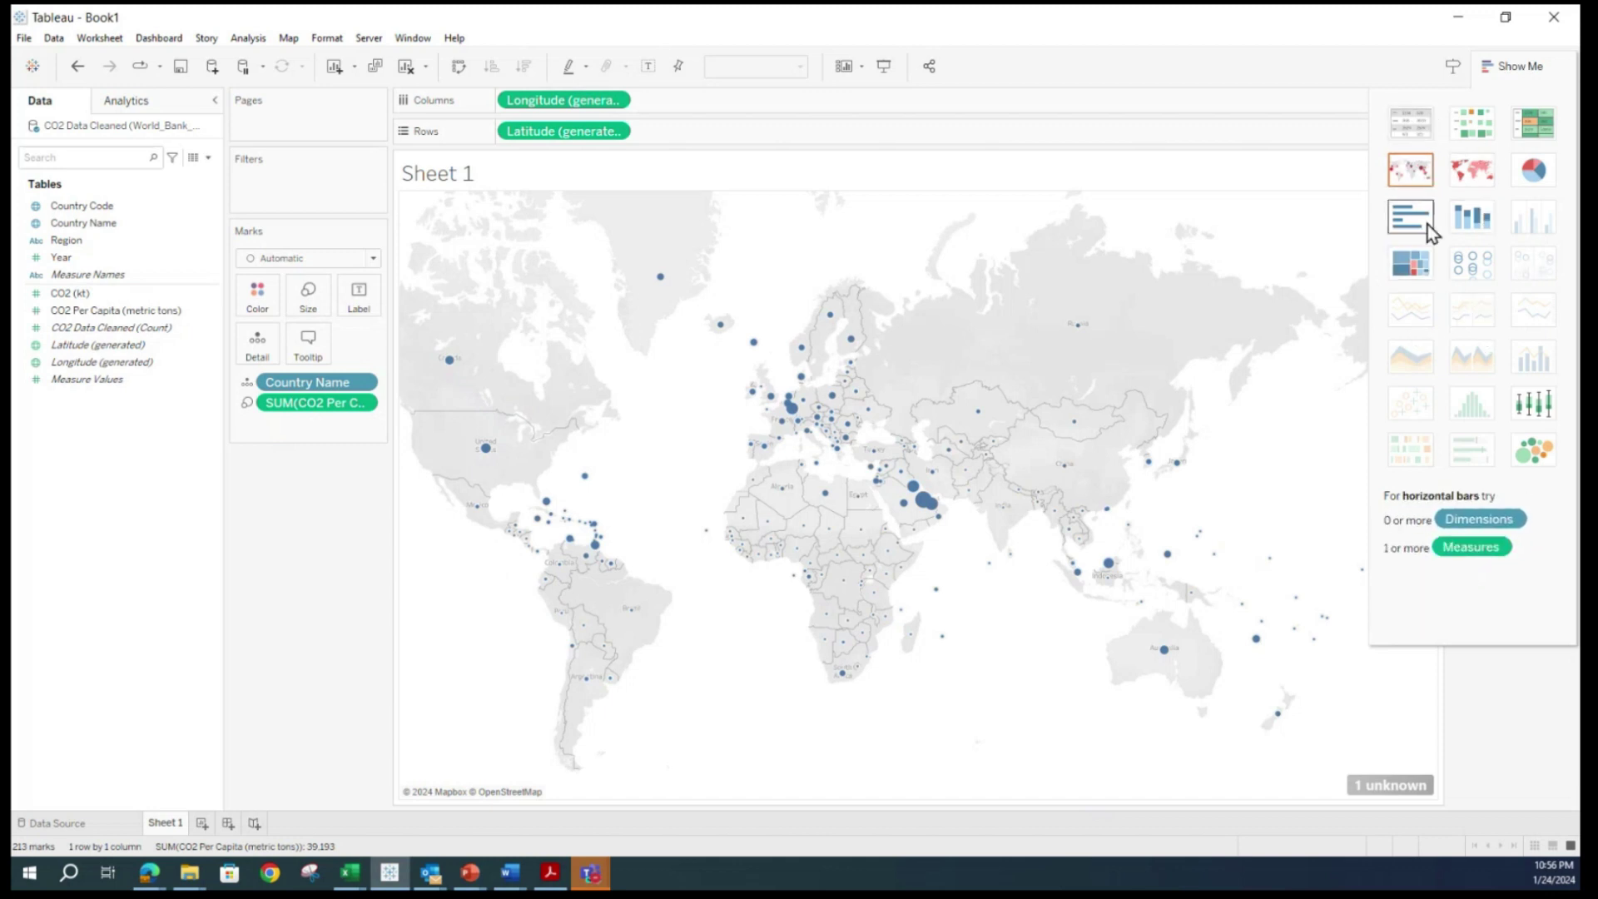
click(1514, 70)
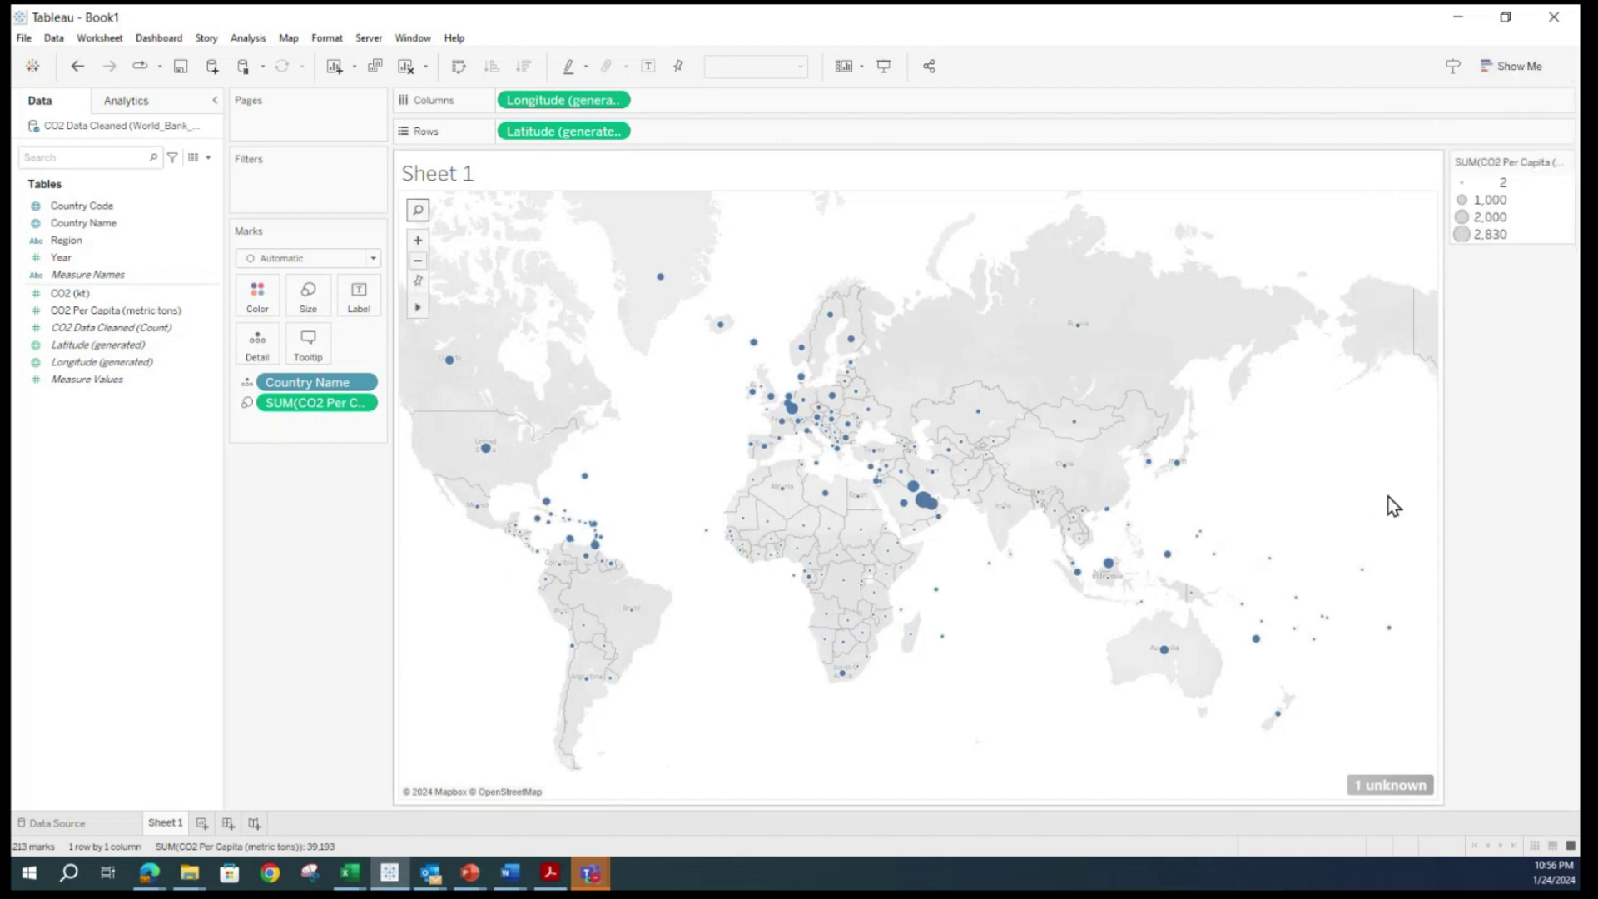
click(1510, 70)
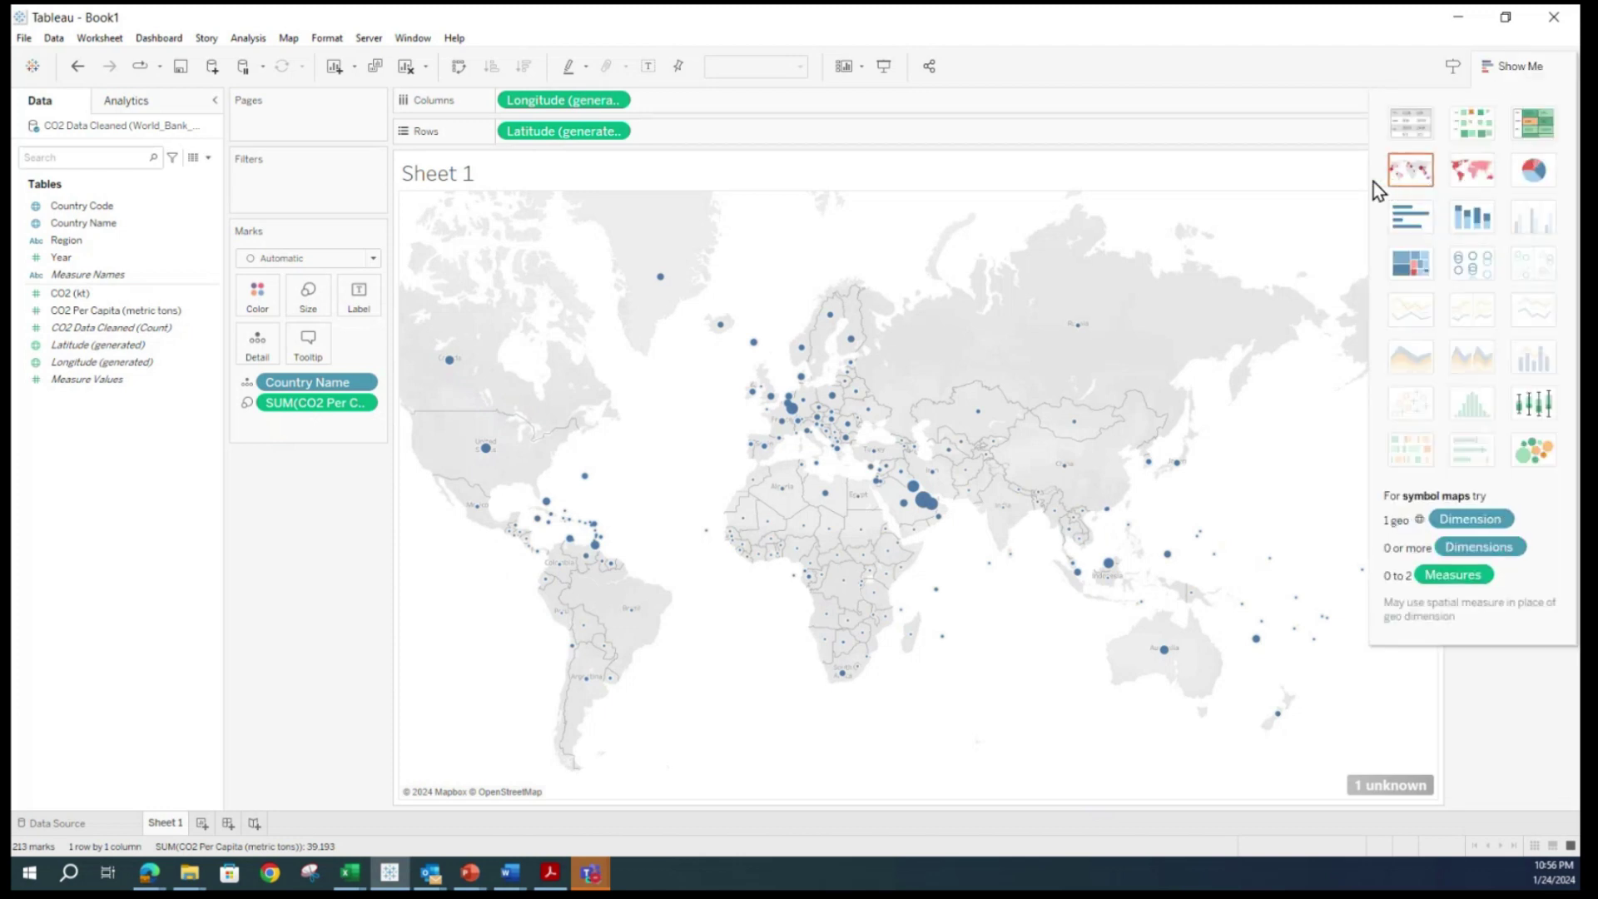
Try displaying CO2 per capita by country as a text table, a heat map and a highlight table.
click(1416, 128)
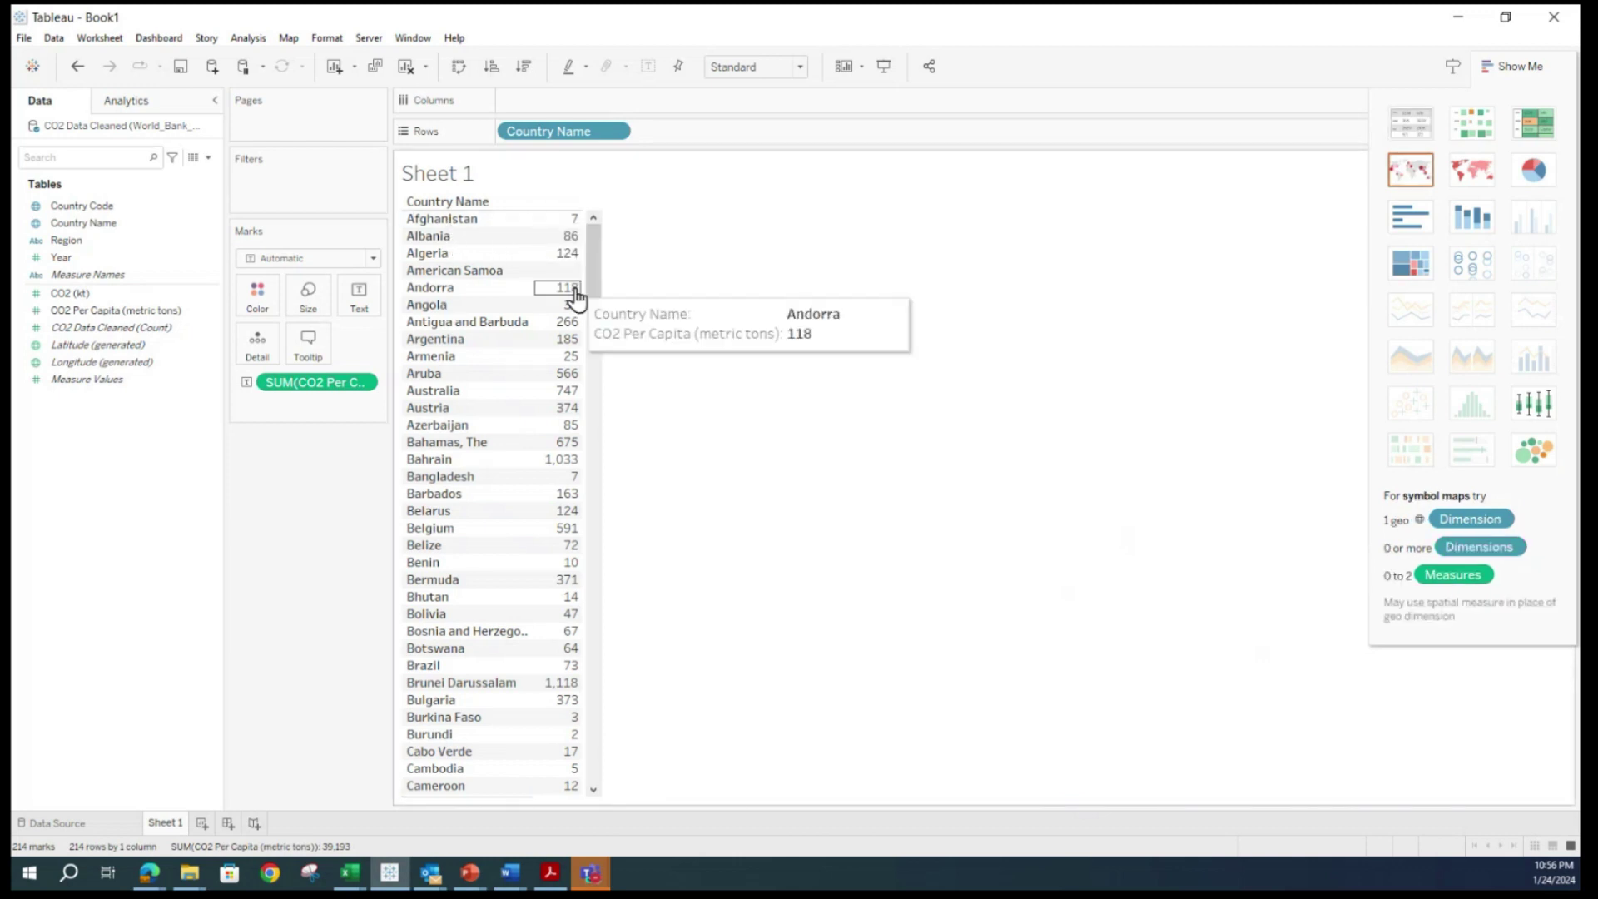
mouse_move(575, 330)
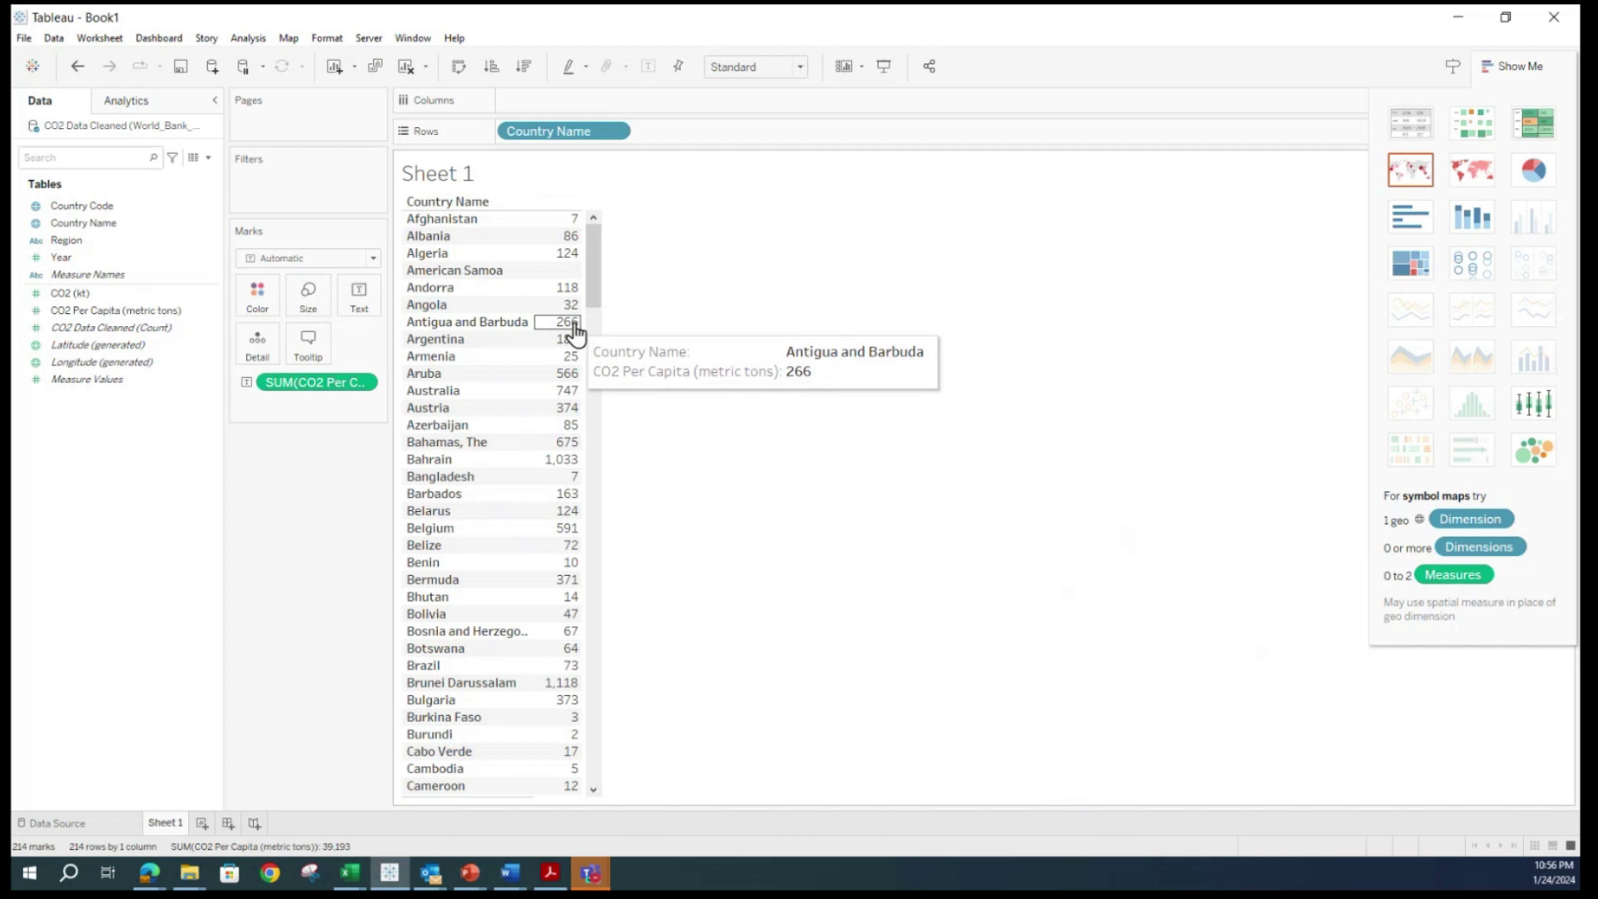
click(1478, 132)
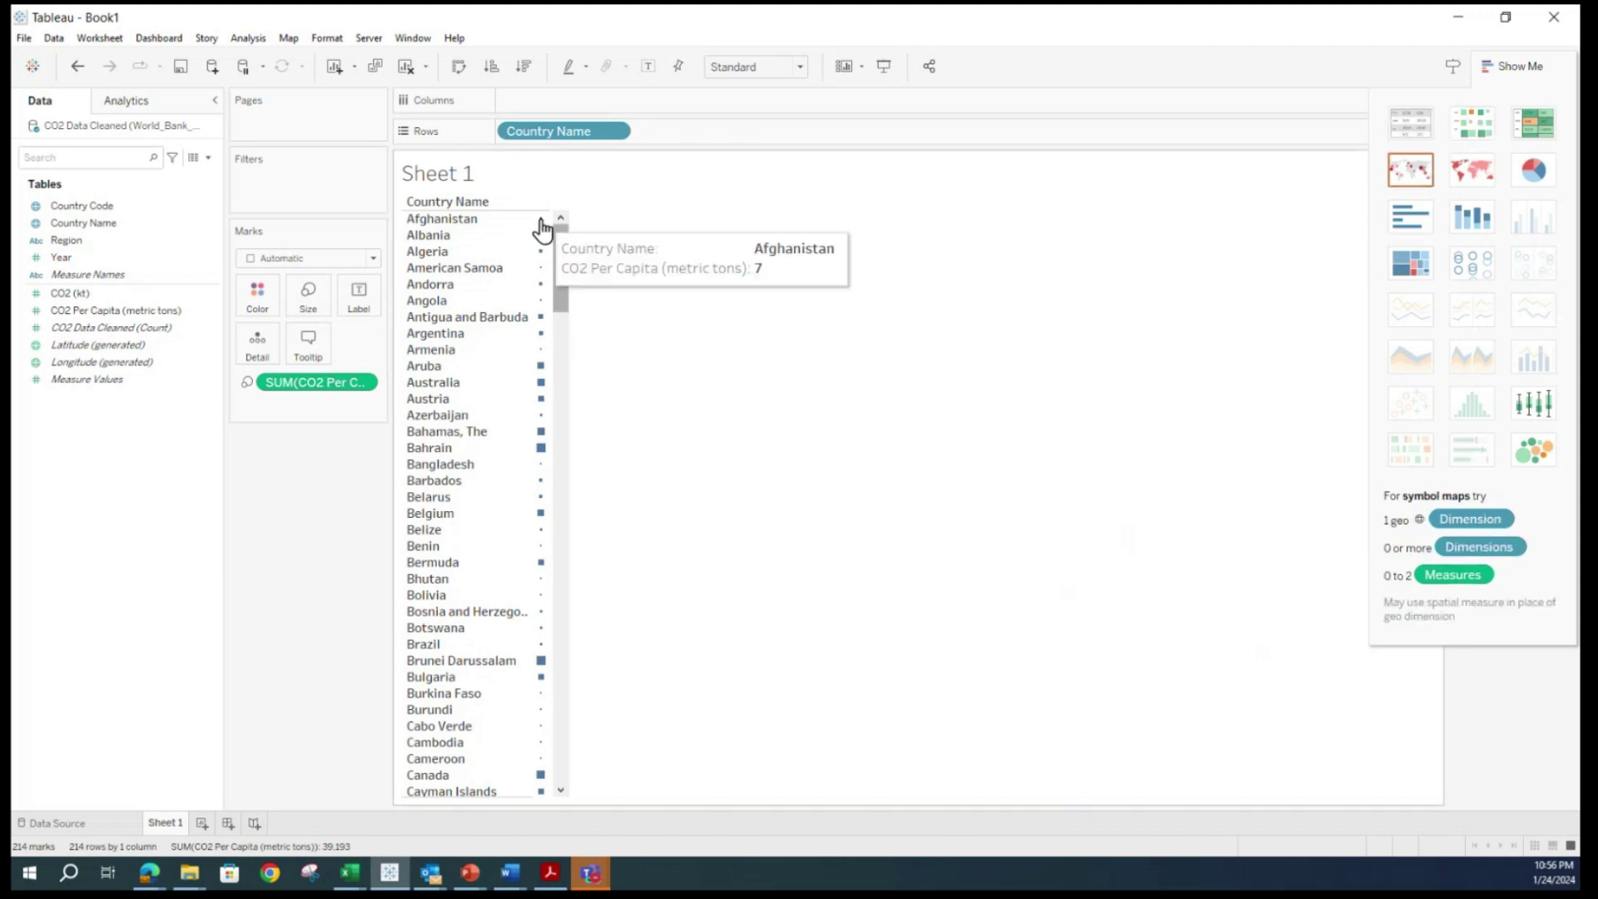
mouse_move(540, 261)
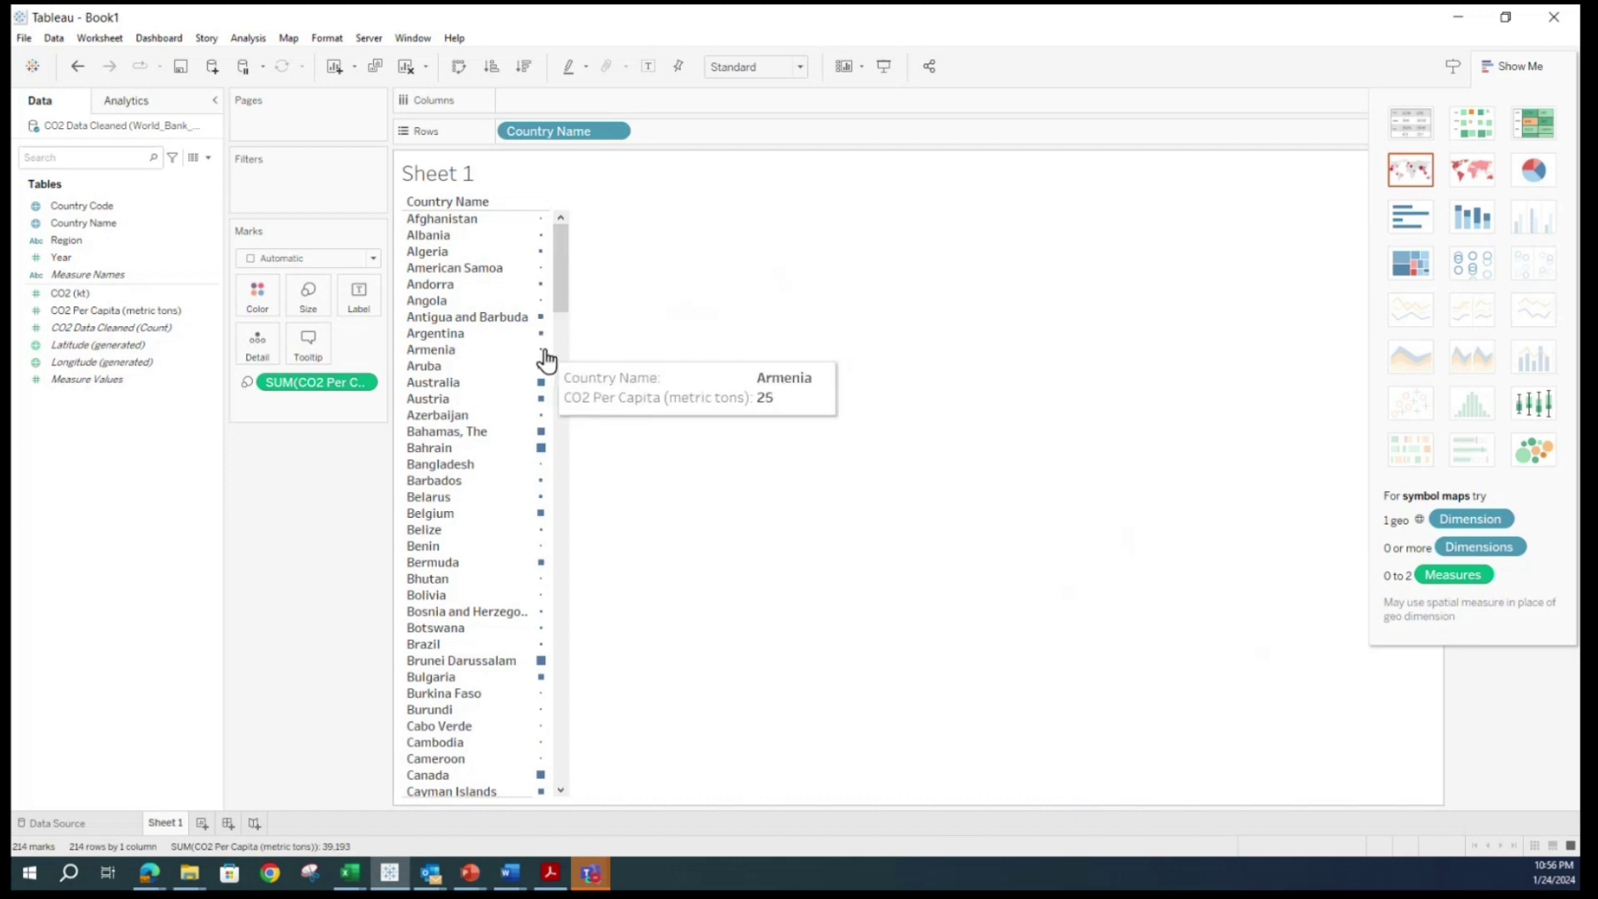
click(1535, 132)
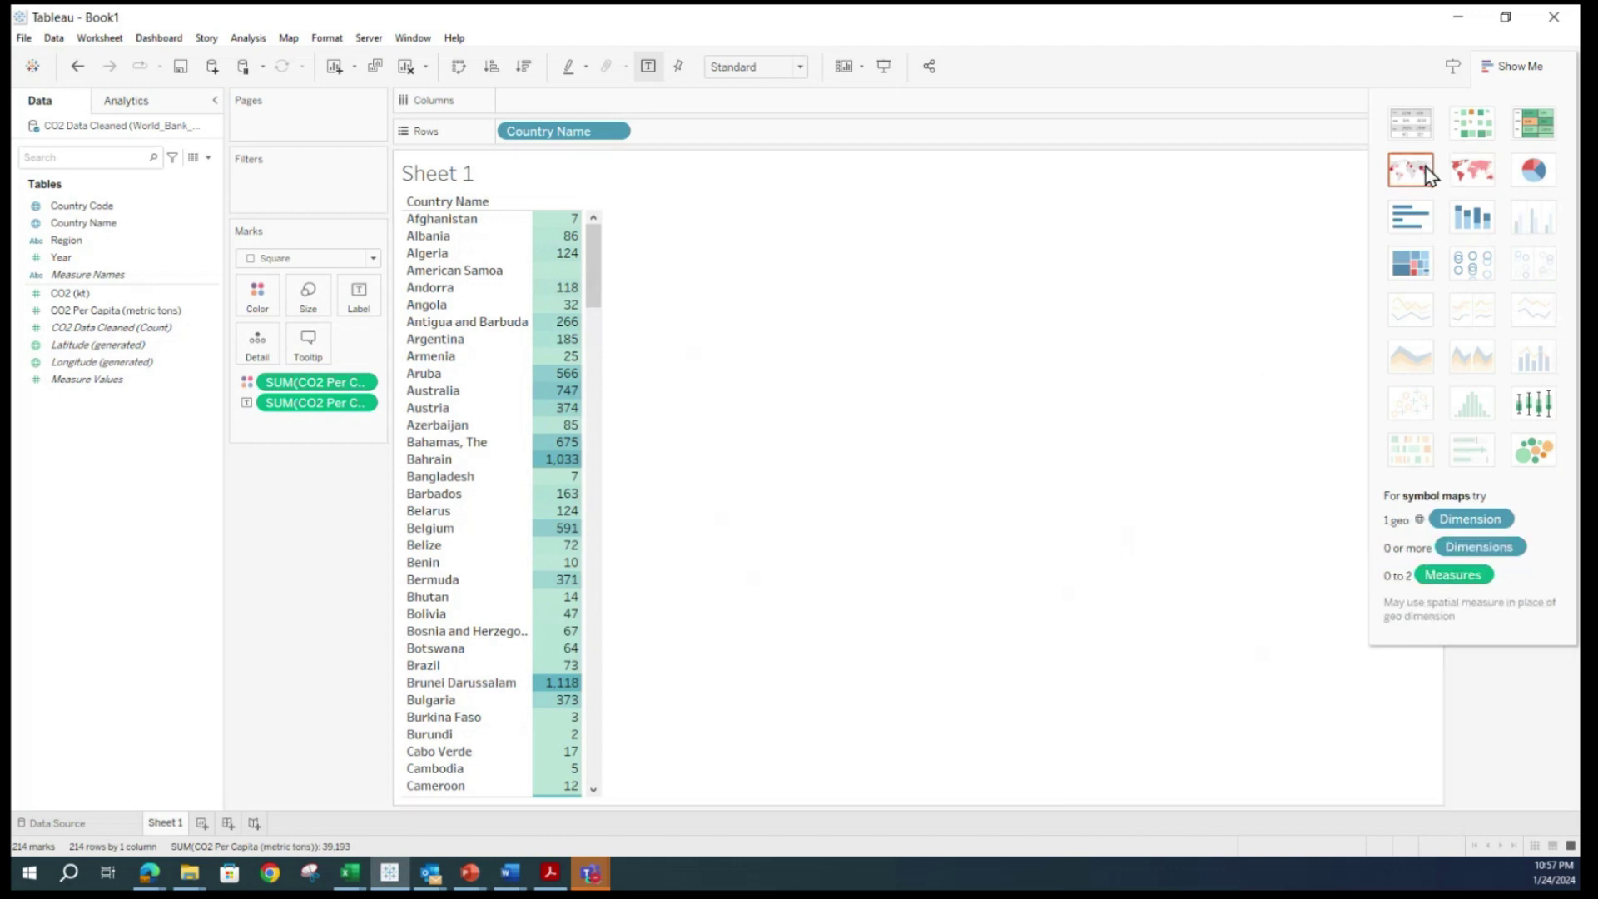
Change Sheet 1 to a filled map with countries coloured by CO2 Per Capita (metric tons), and inspect the value for Canada.
click(1474, 169)
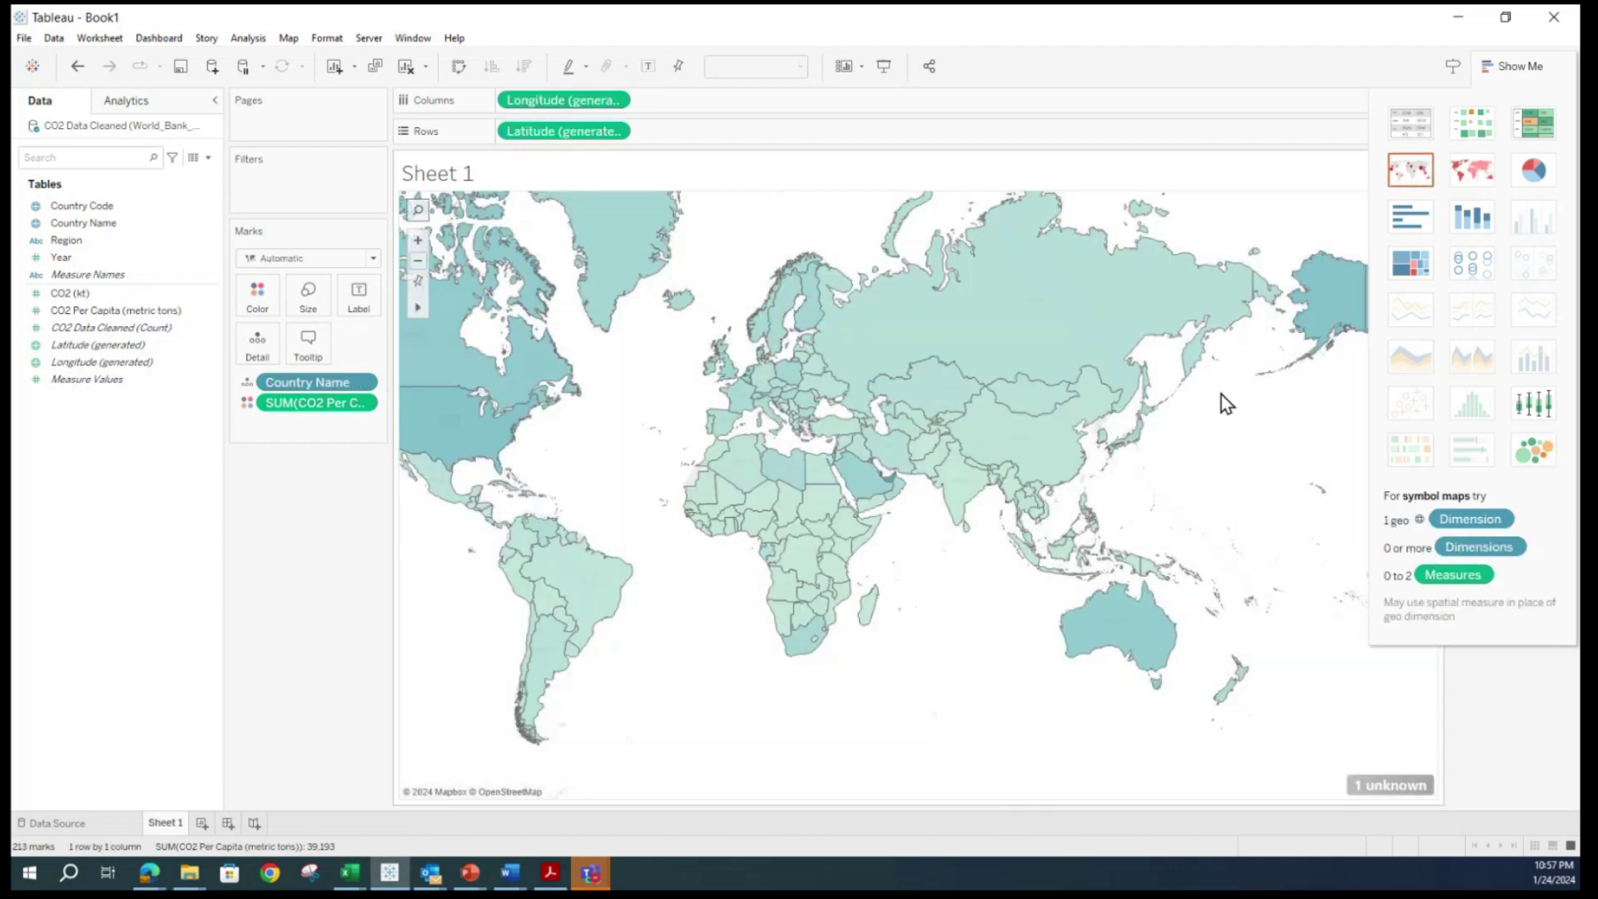
mouse_move(716, 538)
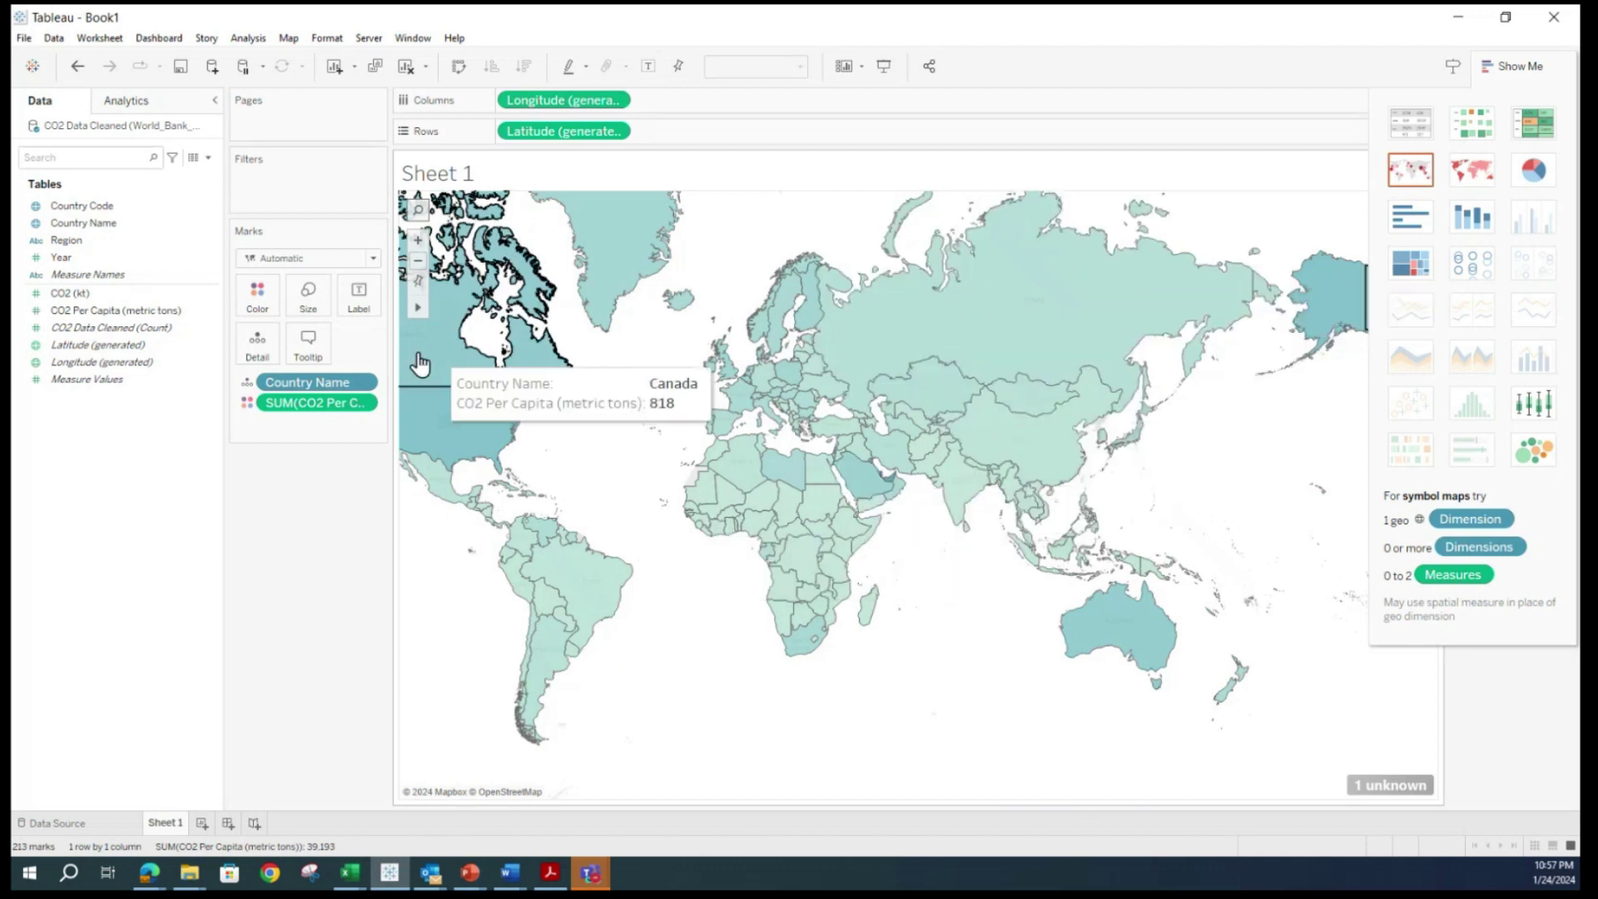
mouse_move(463, 411)
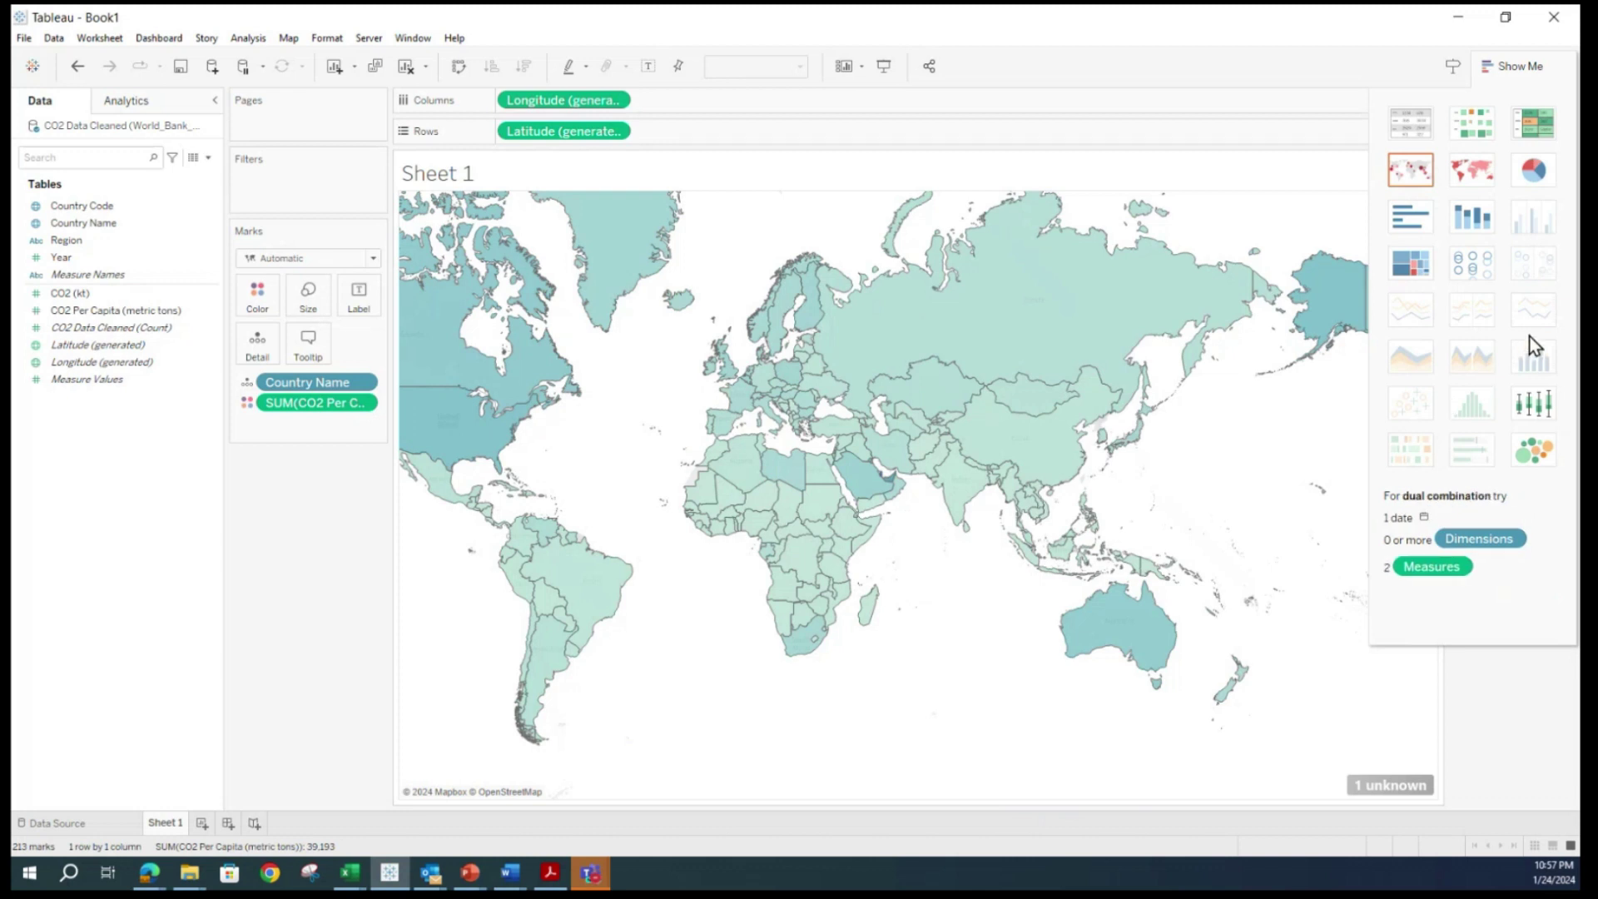
Try displaying CO2 per capita by country as a pie chart and as horizontal bars, and look through the country bars.
click(1539, 179)
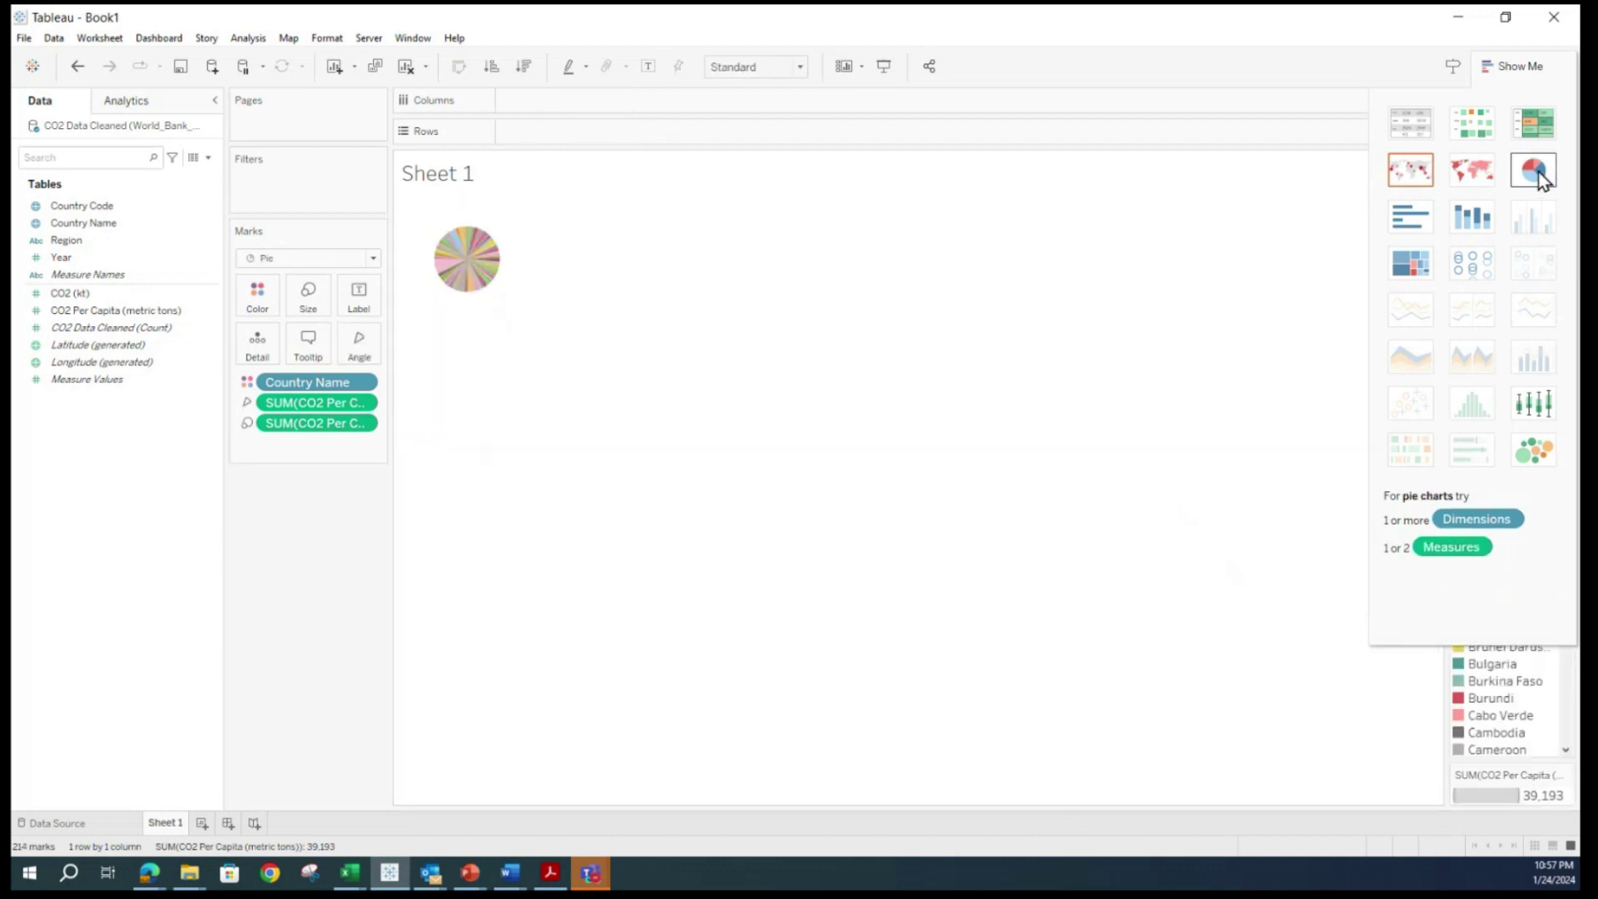
mouse_move(452, 287)
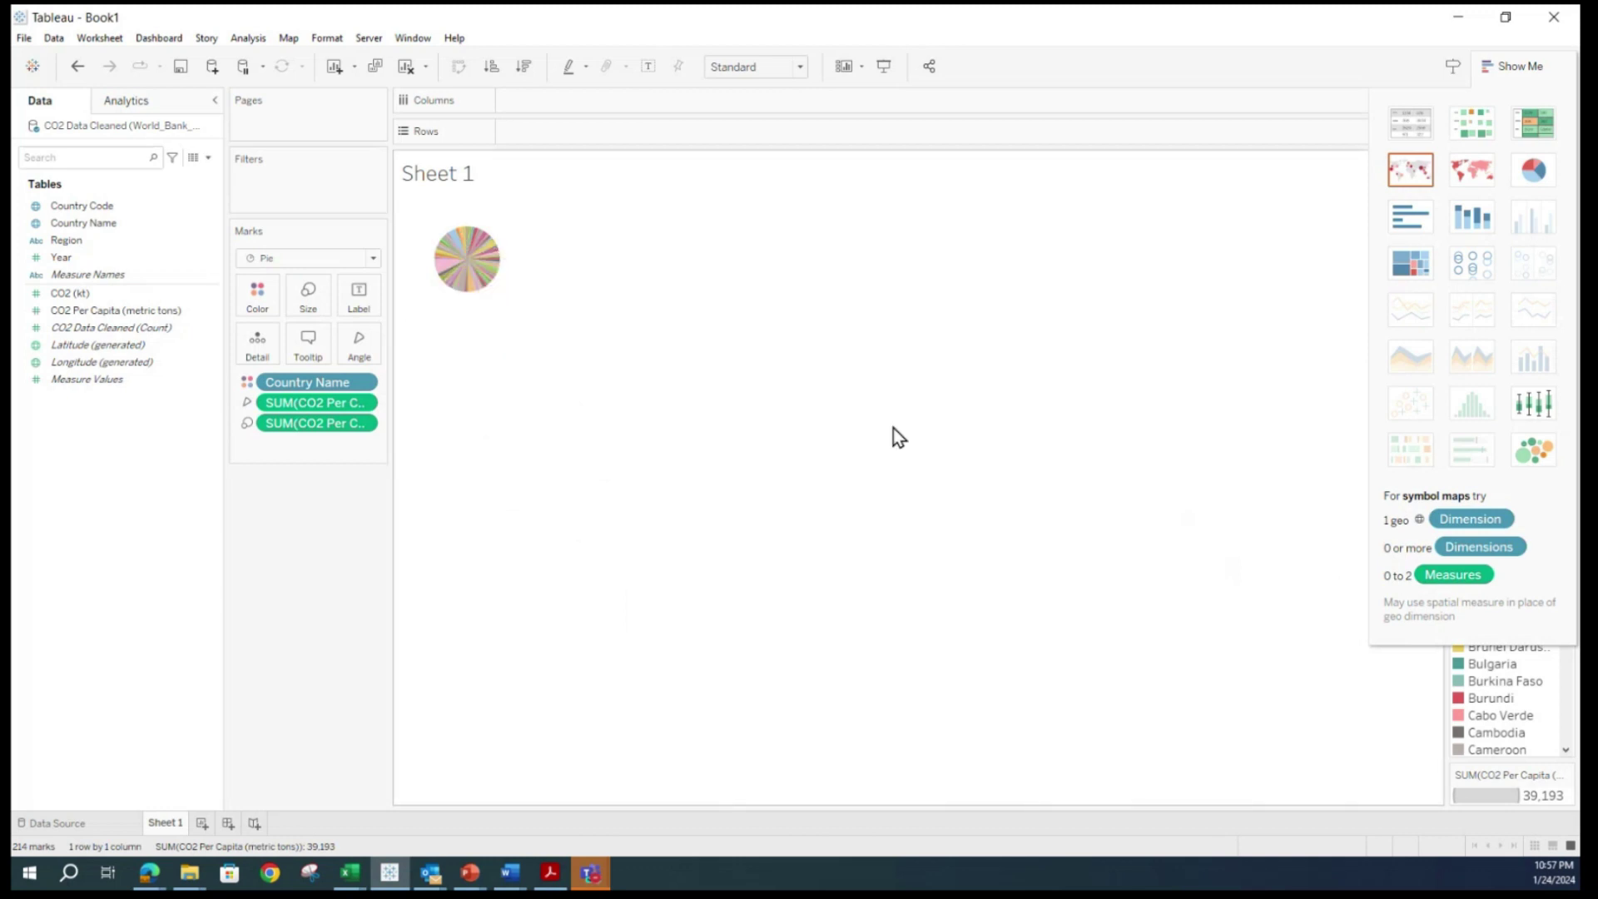
click(1415, 220)
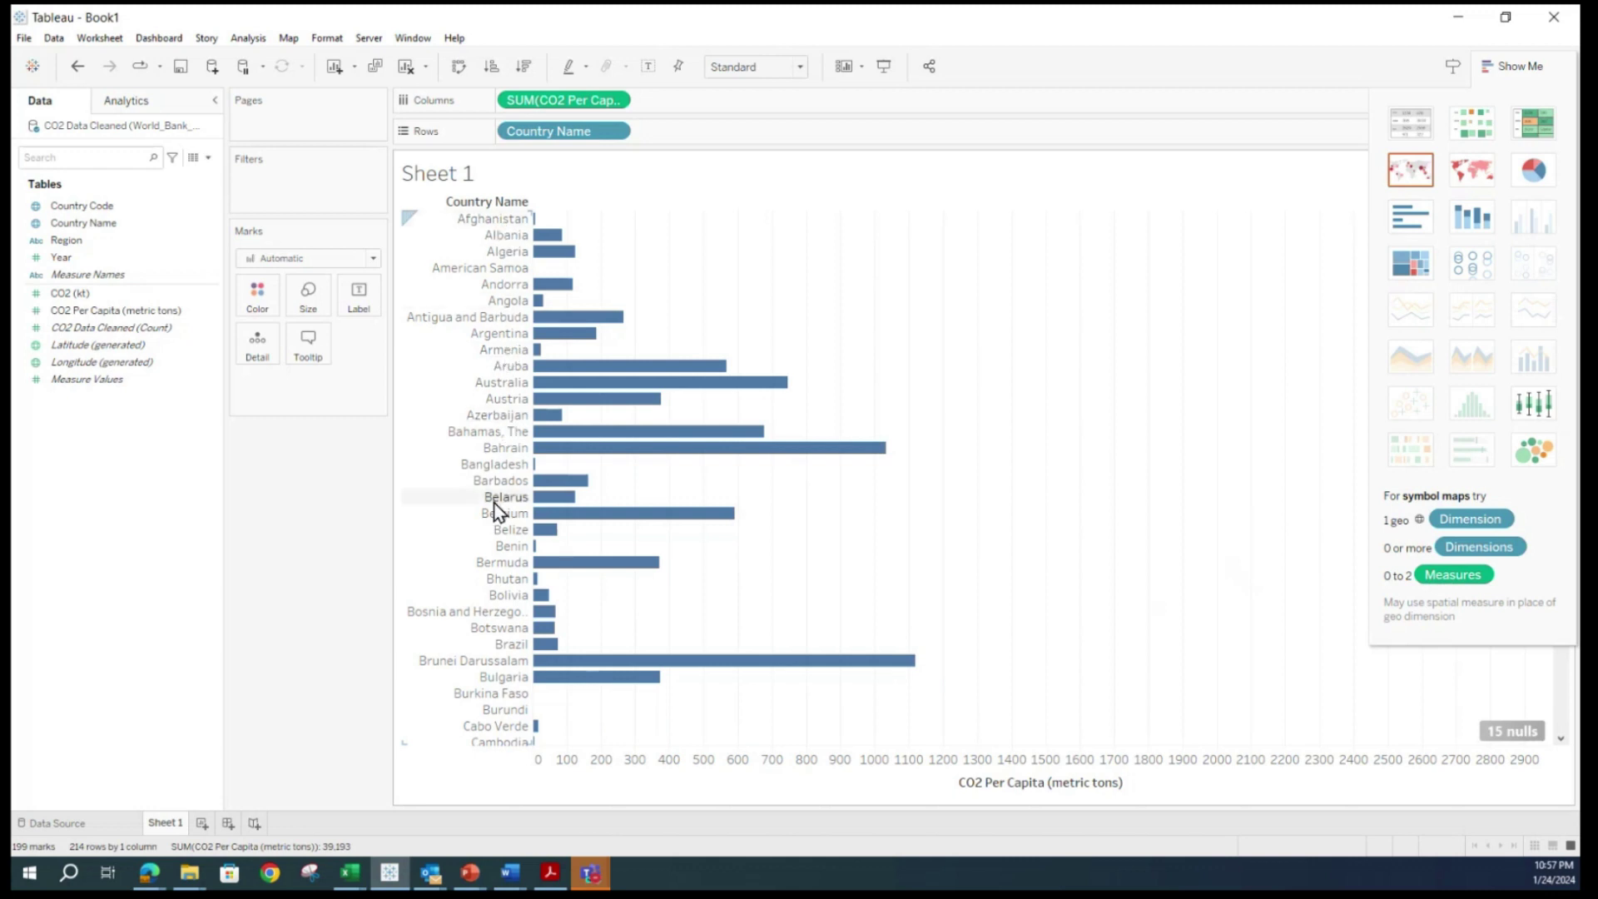
scroll(497, 509, down, 2)
scroll(501, 501, down, 3)
scroll(501, 491, up, 5)
Try displaying CO2 per capita by country as stacked bars, a treemap, circle views and a box-and-whisker plot.
click(1479, 223)
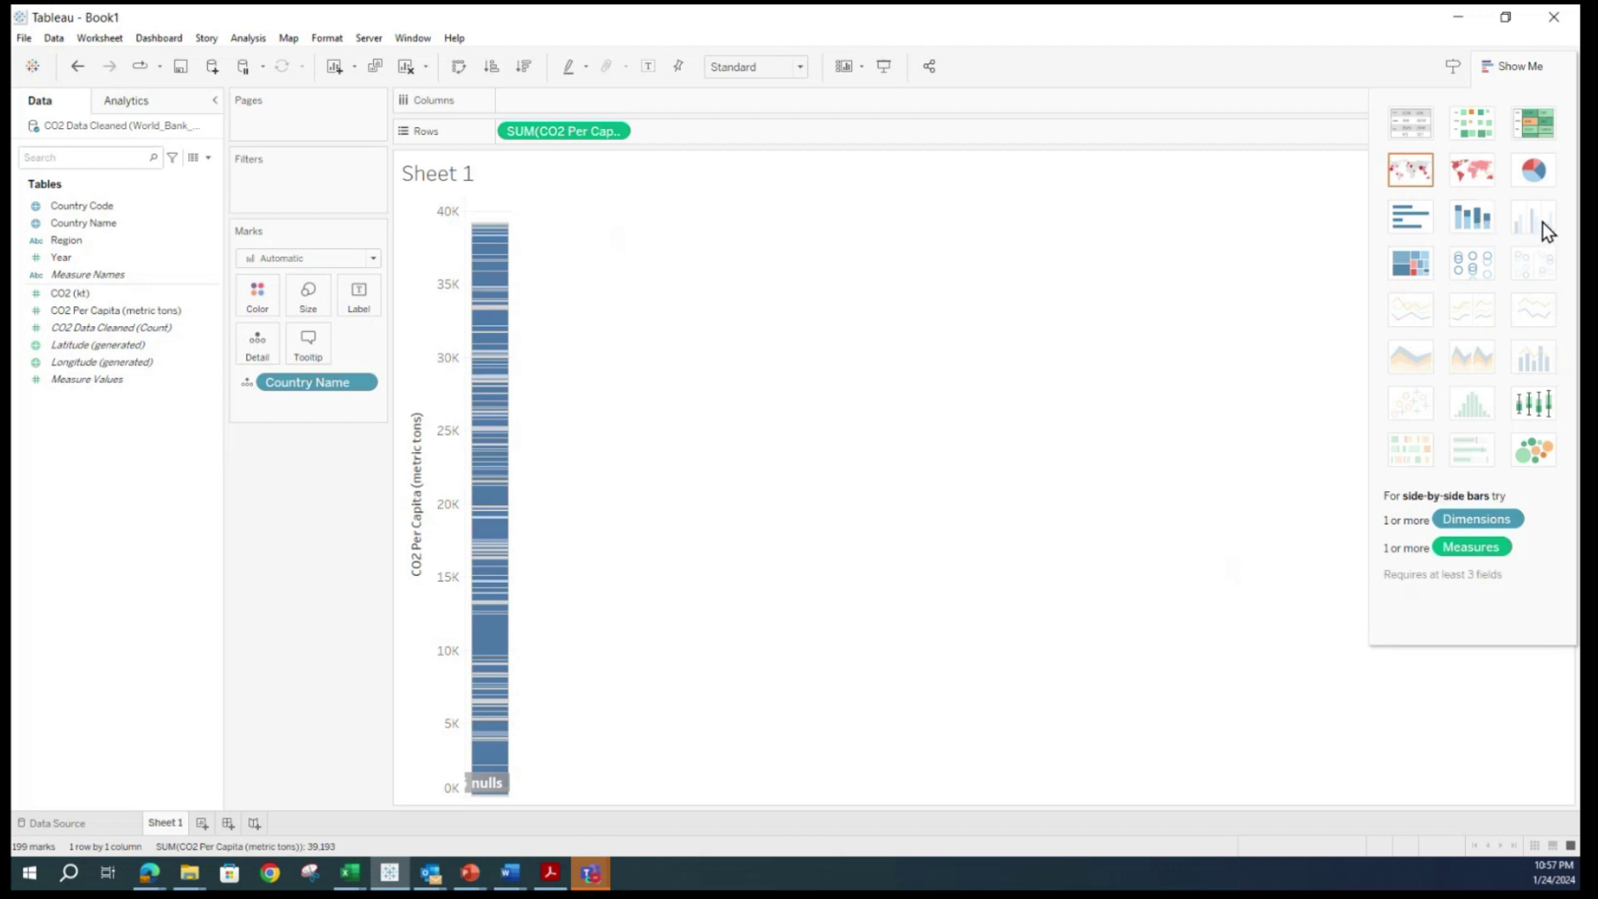
click(1406, 267)
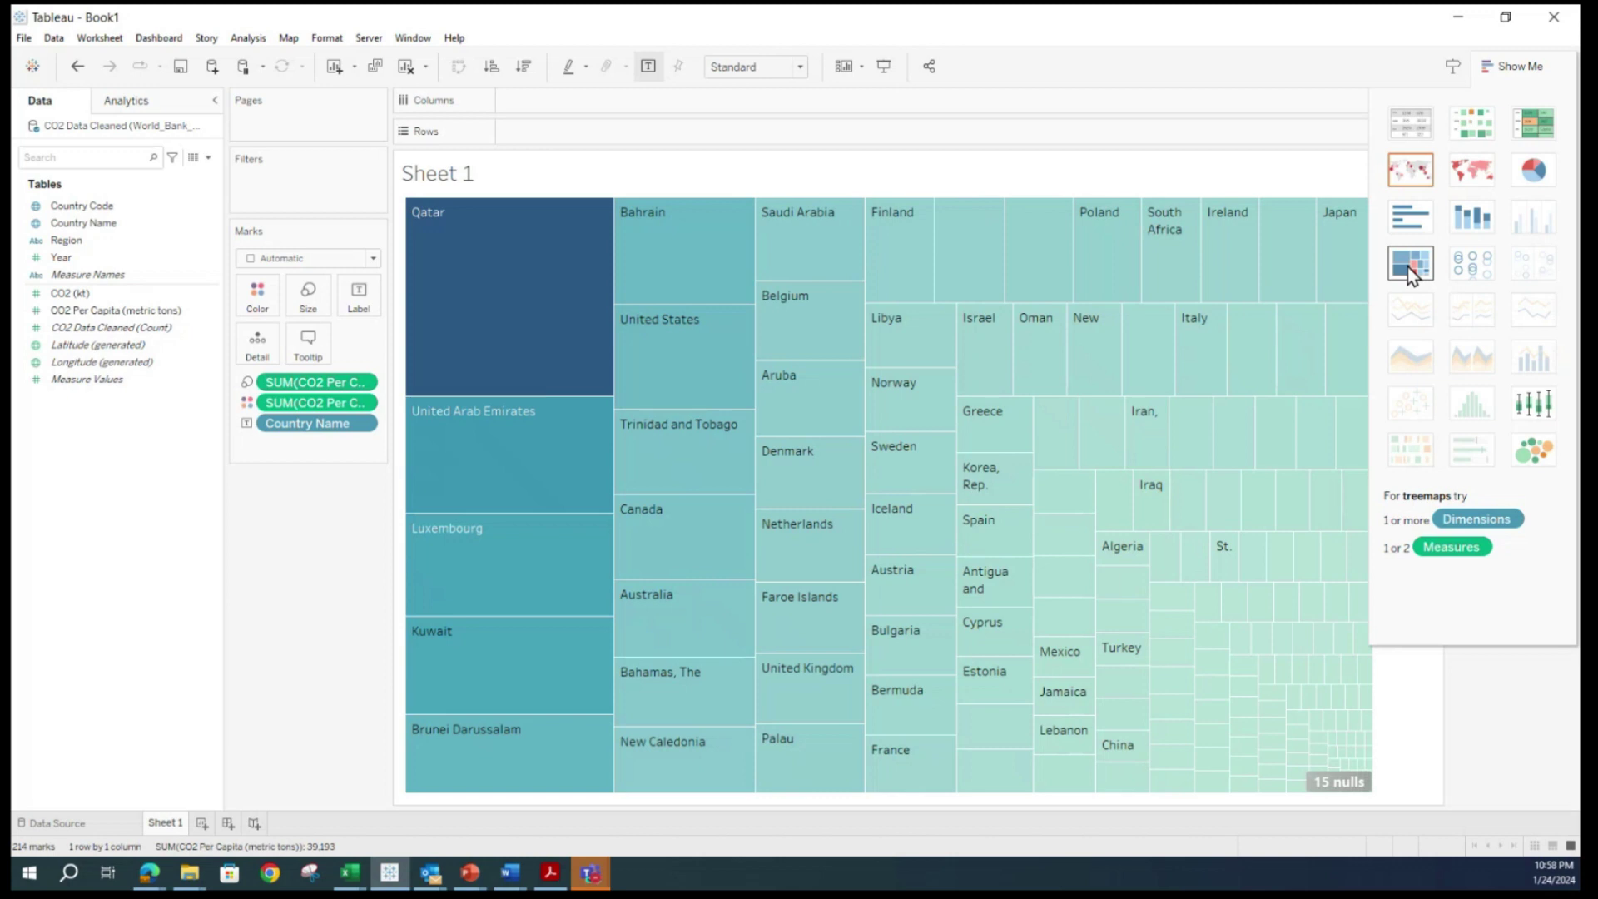
click(1468, 268)
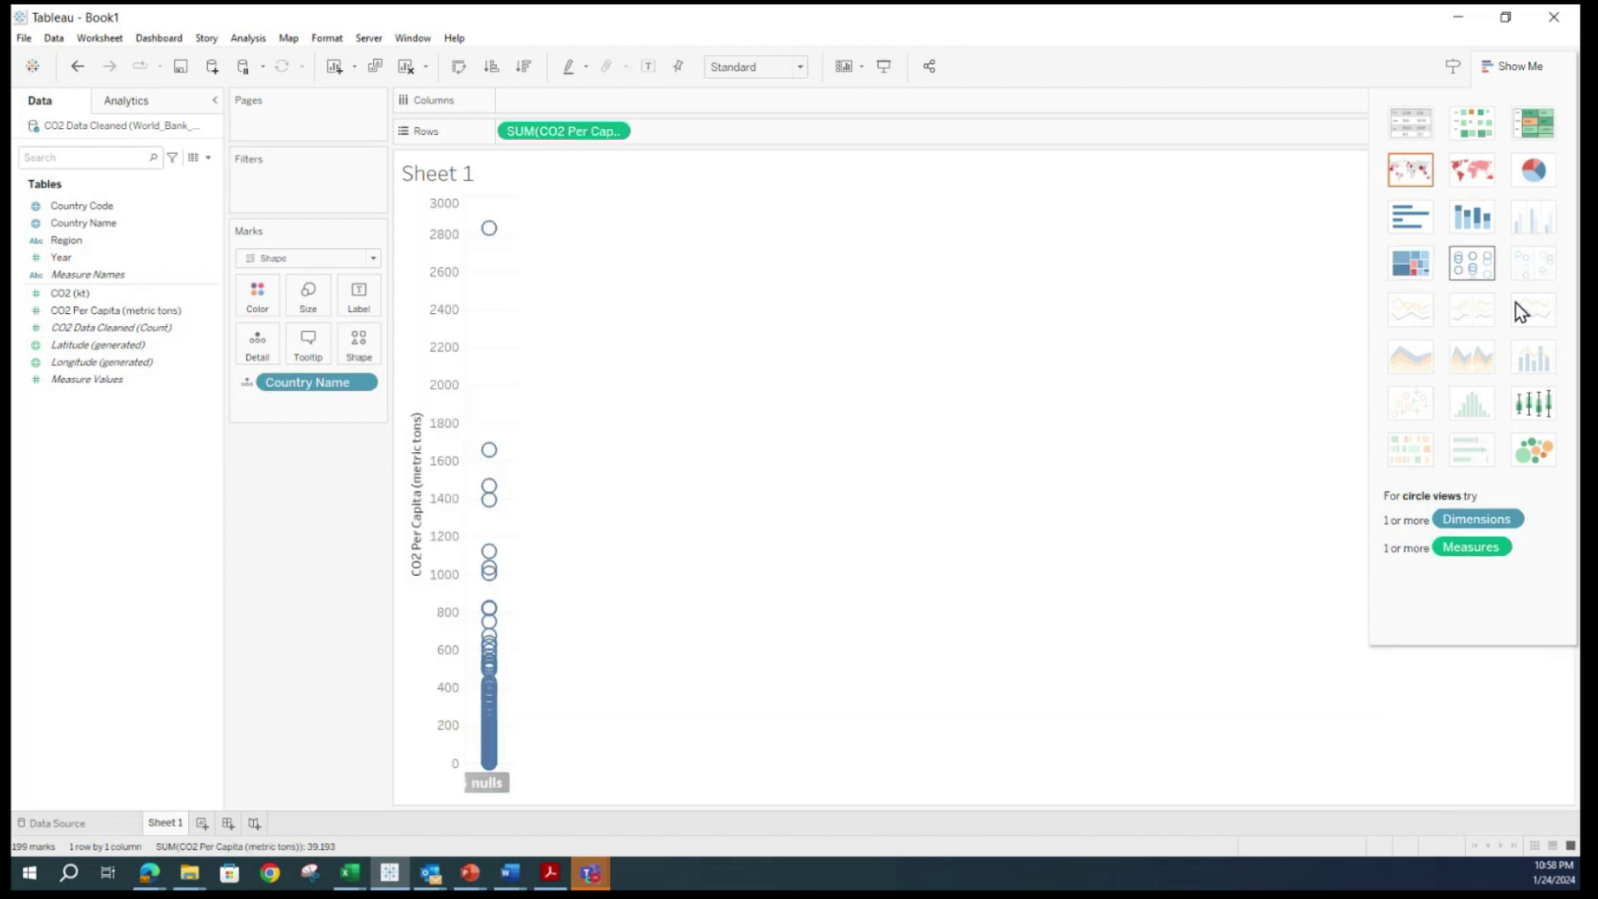
click(1547, 404)
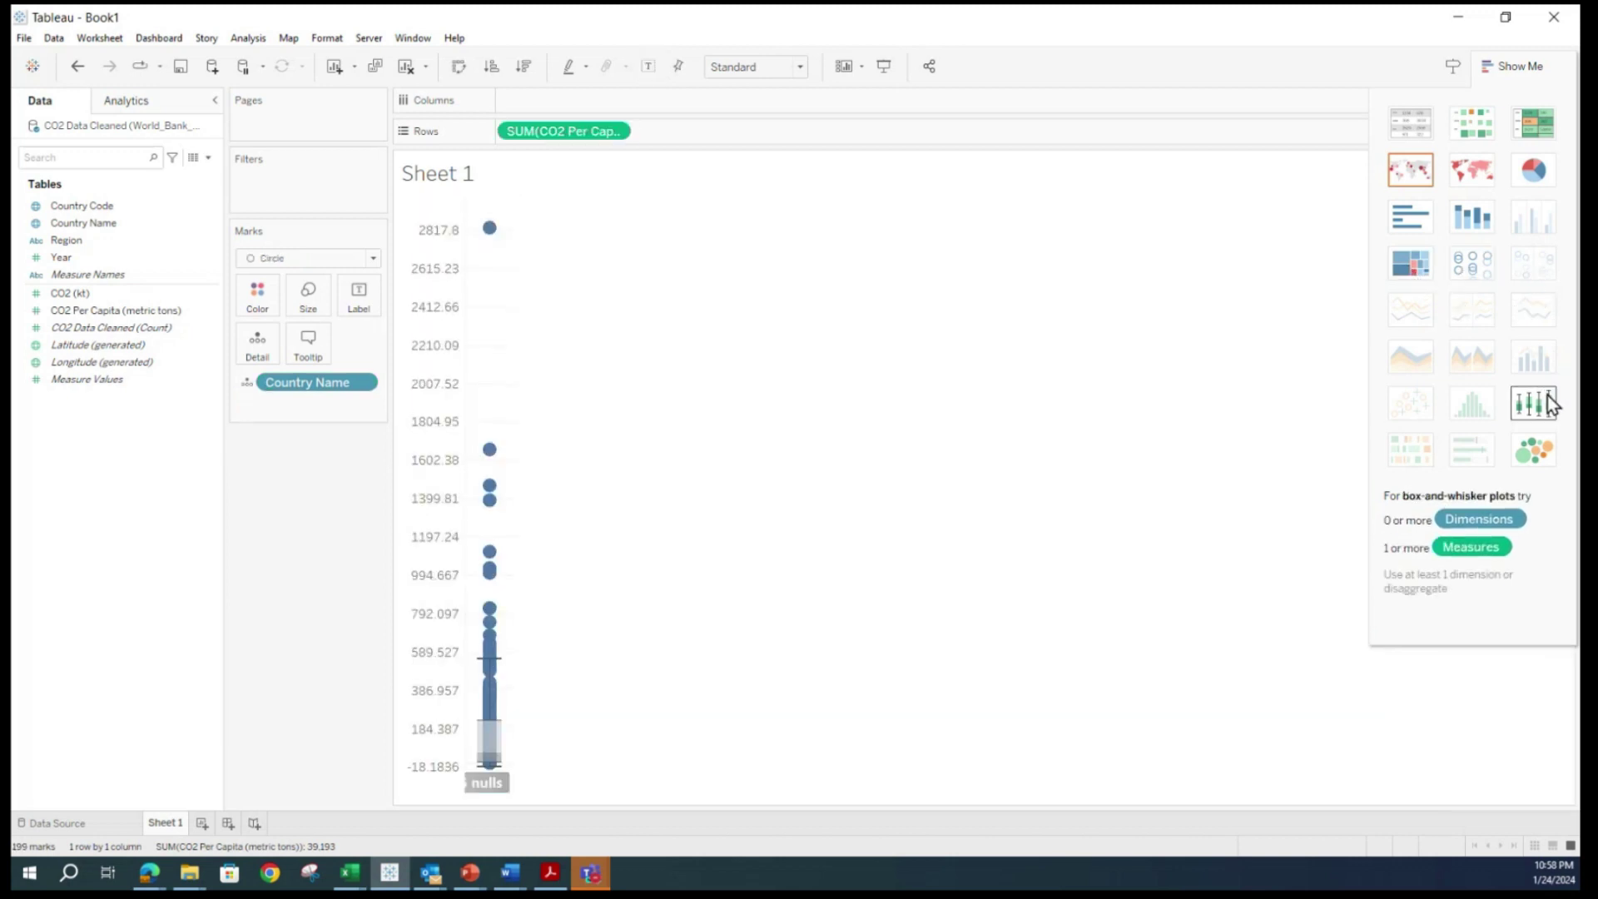
Try displaying CO2 per capita by country as packed bubbles, and inspect the values for Luxembourg, Brunei Darussalam and Qatar.
click(1526, 460)
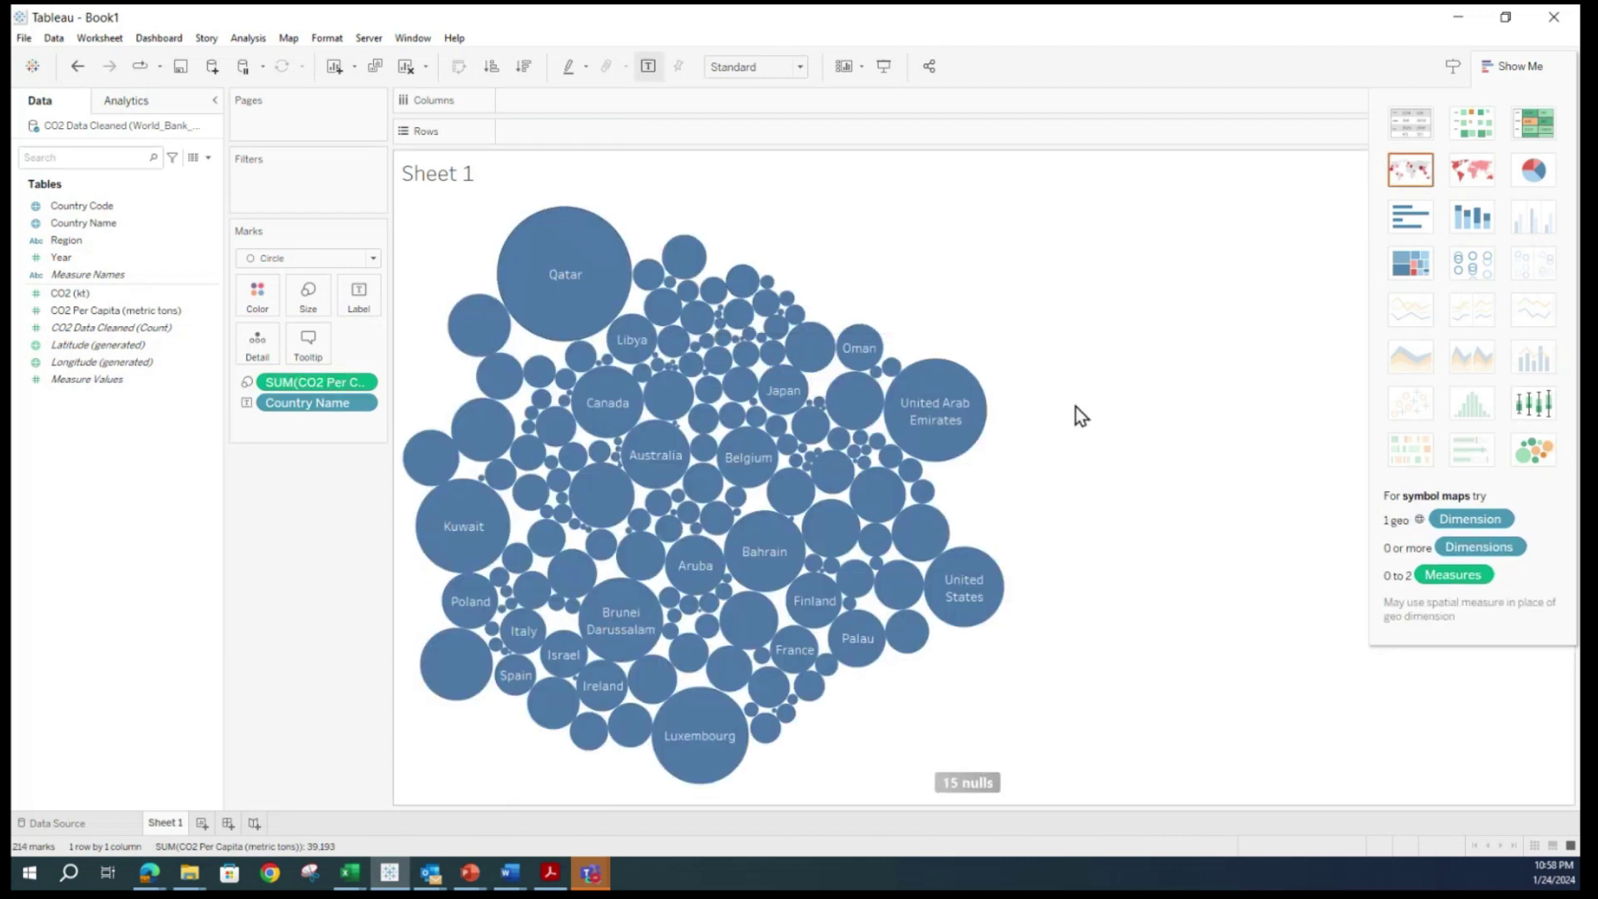
mouse_move(953, 371)
mouse_move(581, 268)
mouse_move(743, 745)
mouse_move(931, 409)
mouse_move(722, 774)
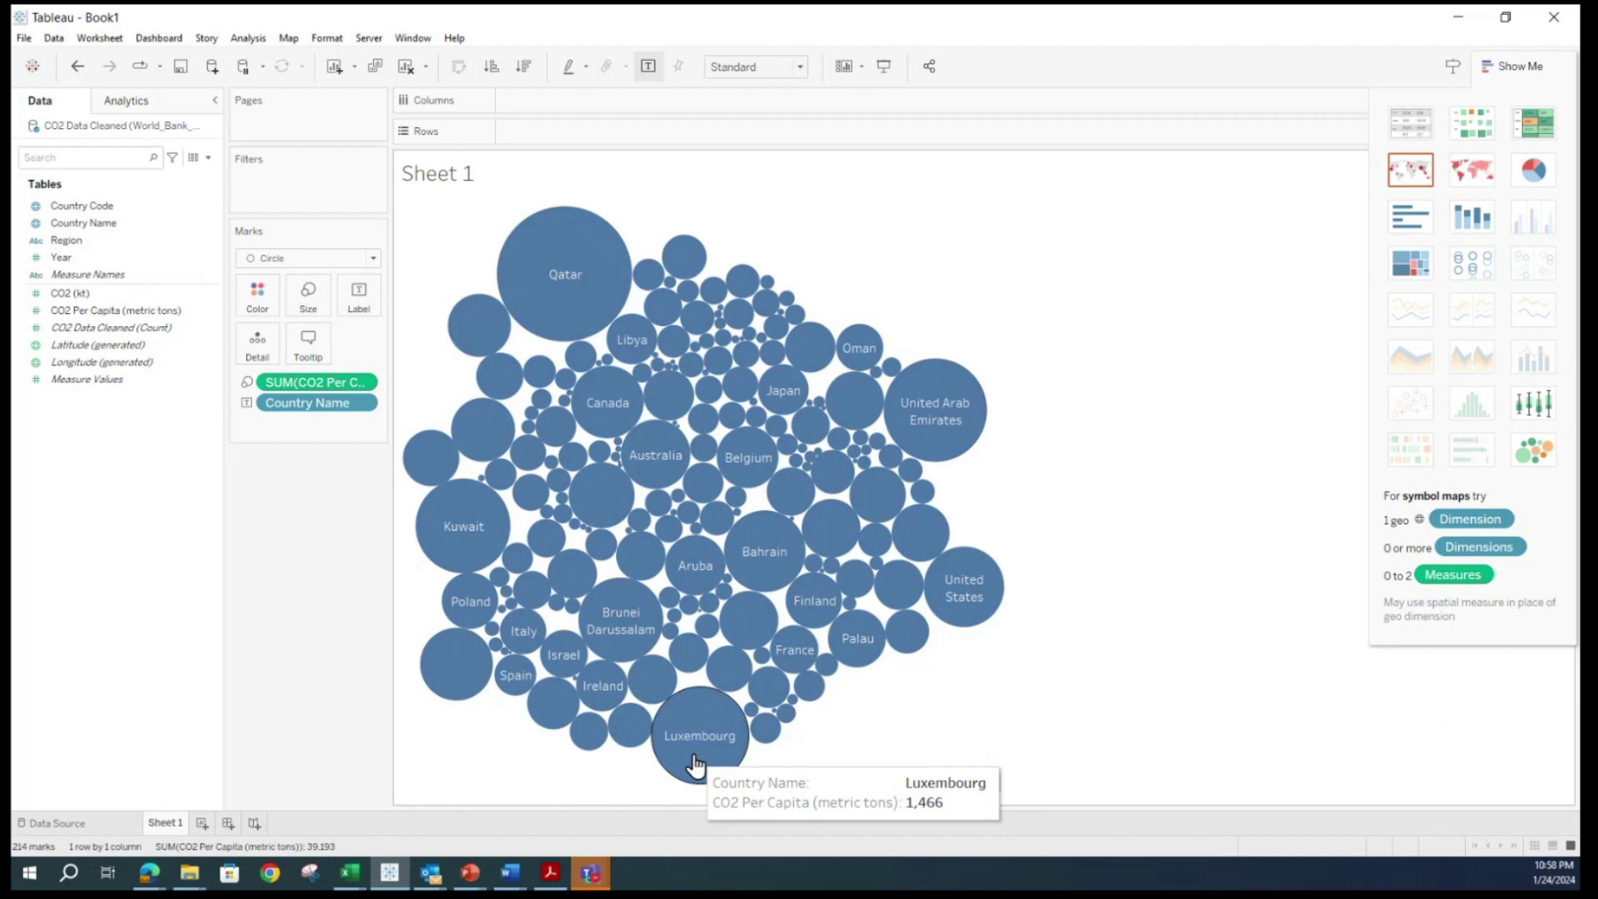
mouse_move(633, 628)
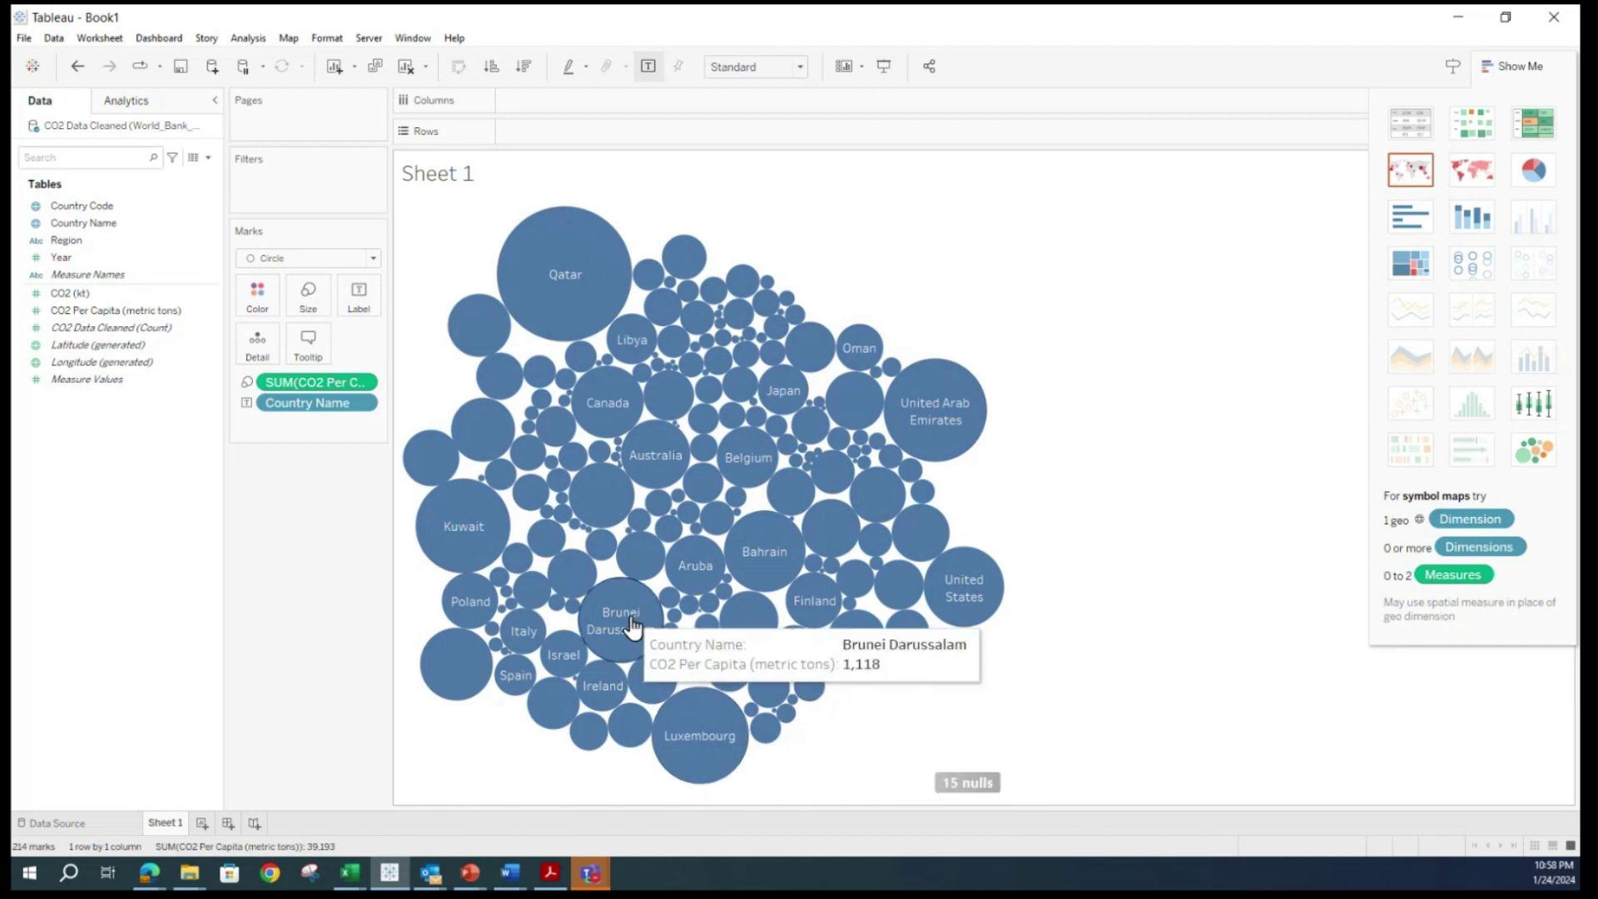
mouse_move(470, 549)
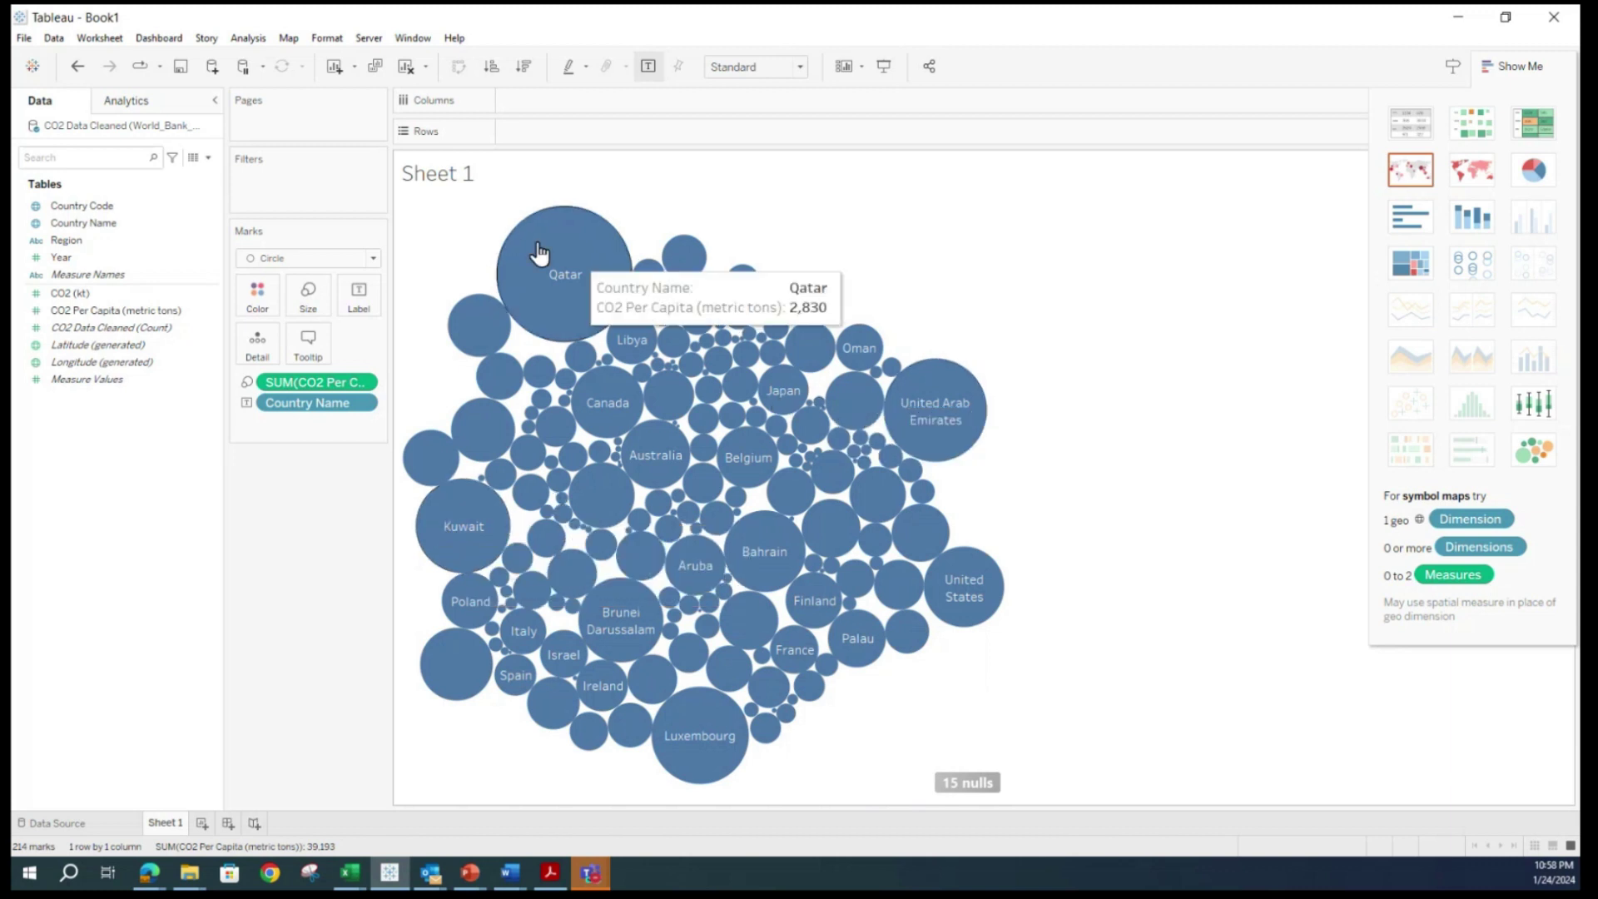
mouse_move(599, 312)
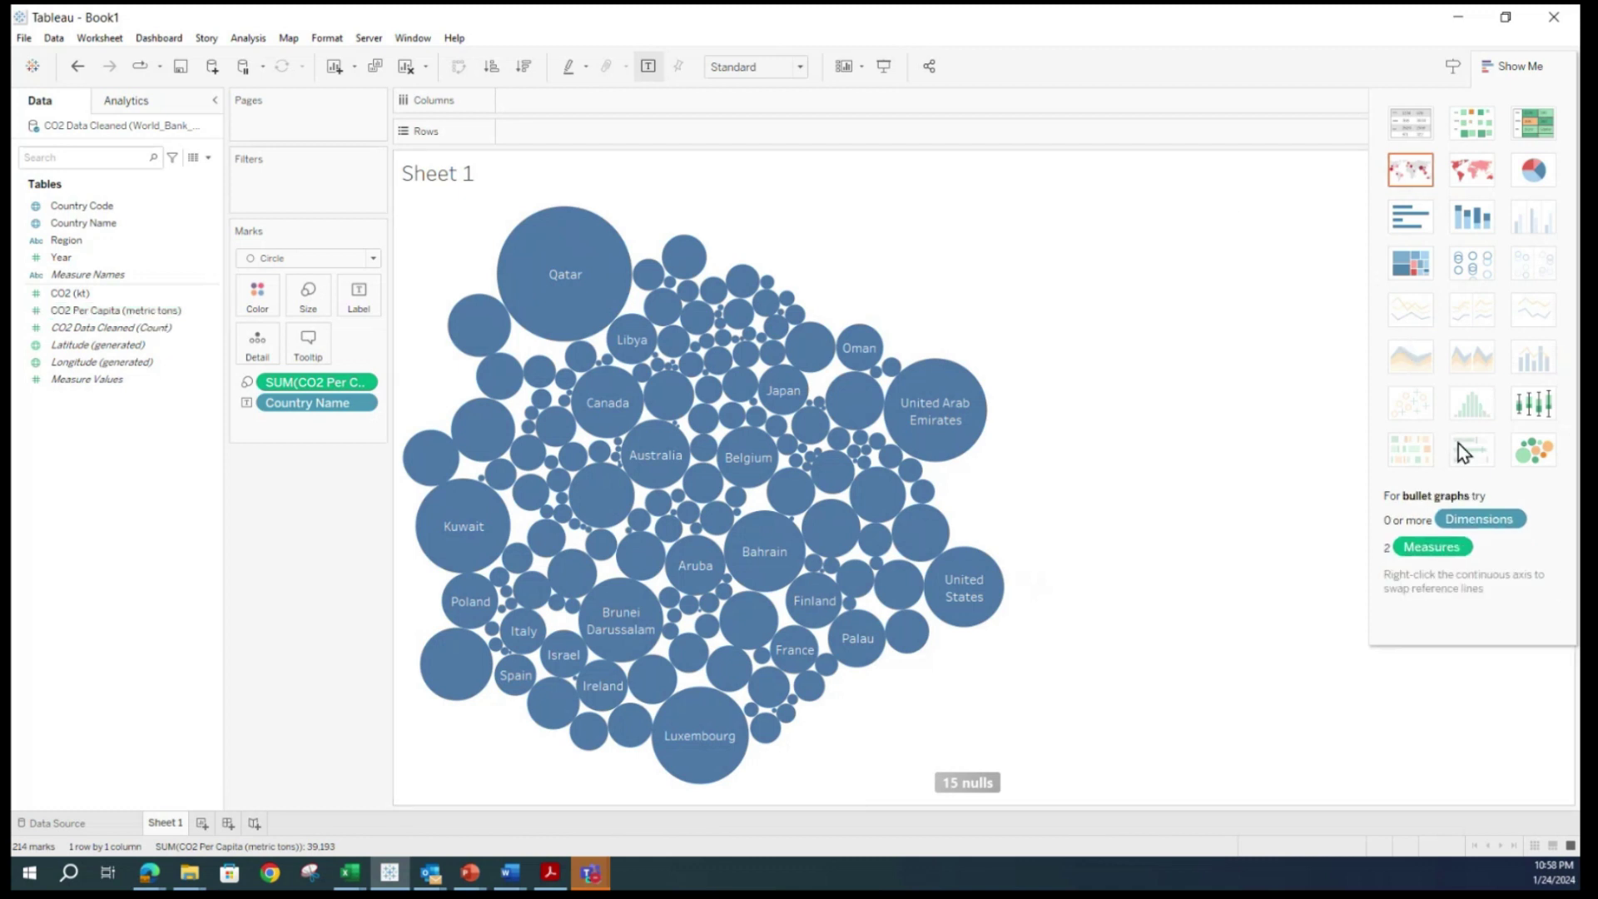
Change Sheet 1 back to a symbol map and colour the country symbols by CO2 Per Capita (metric tons).
click(1404, 168)
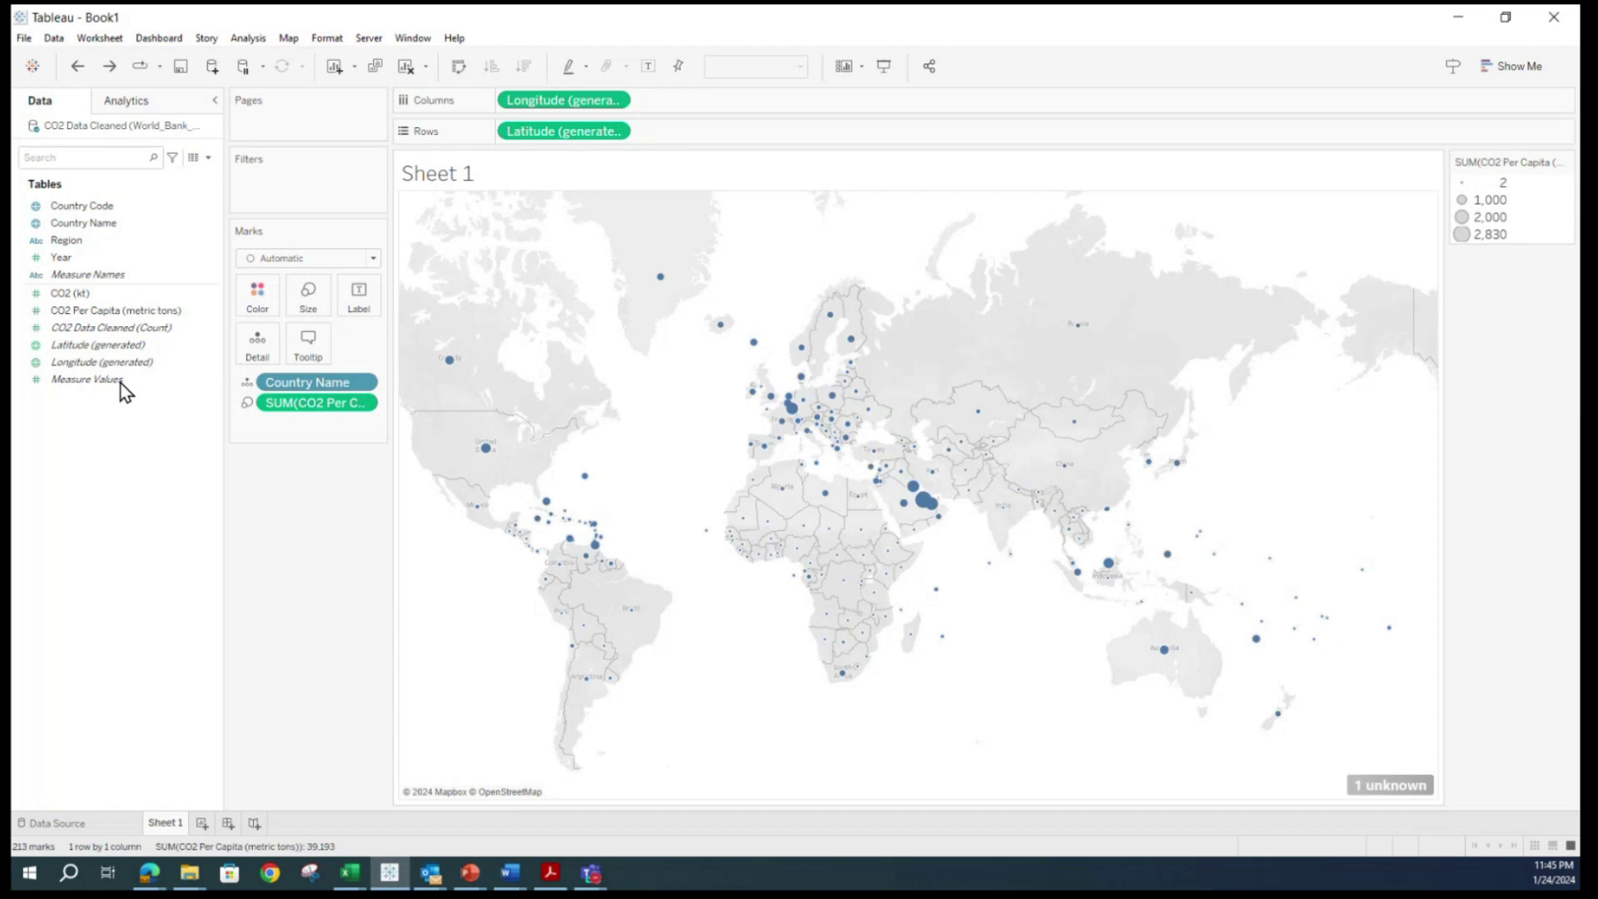
drag(83, 311, 252, 293)
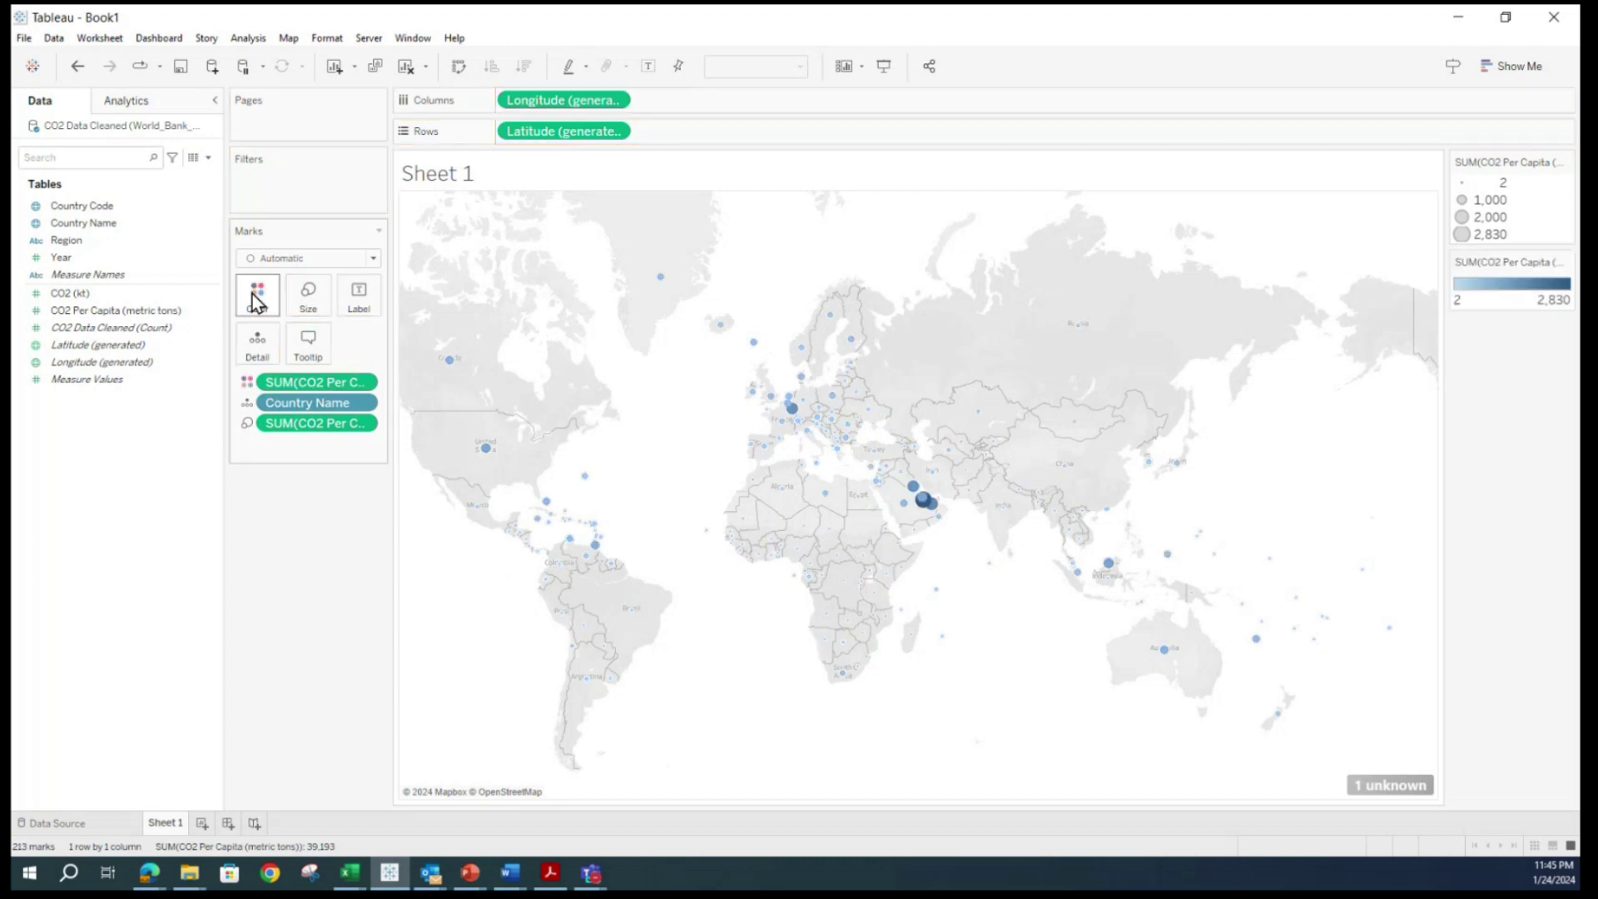
Set the CO2 Per Capita (metric tons) colours to the Red-Black Diverging palette, reversed.
click(252, 293)
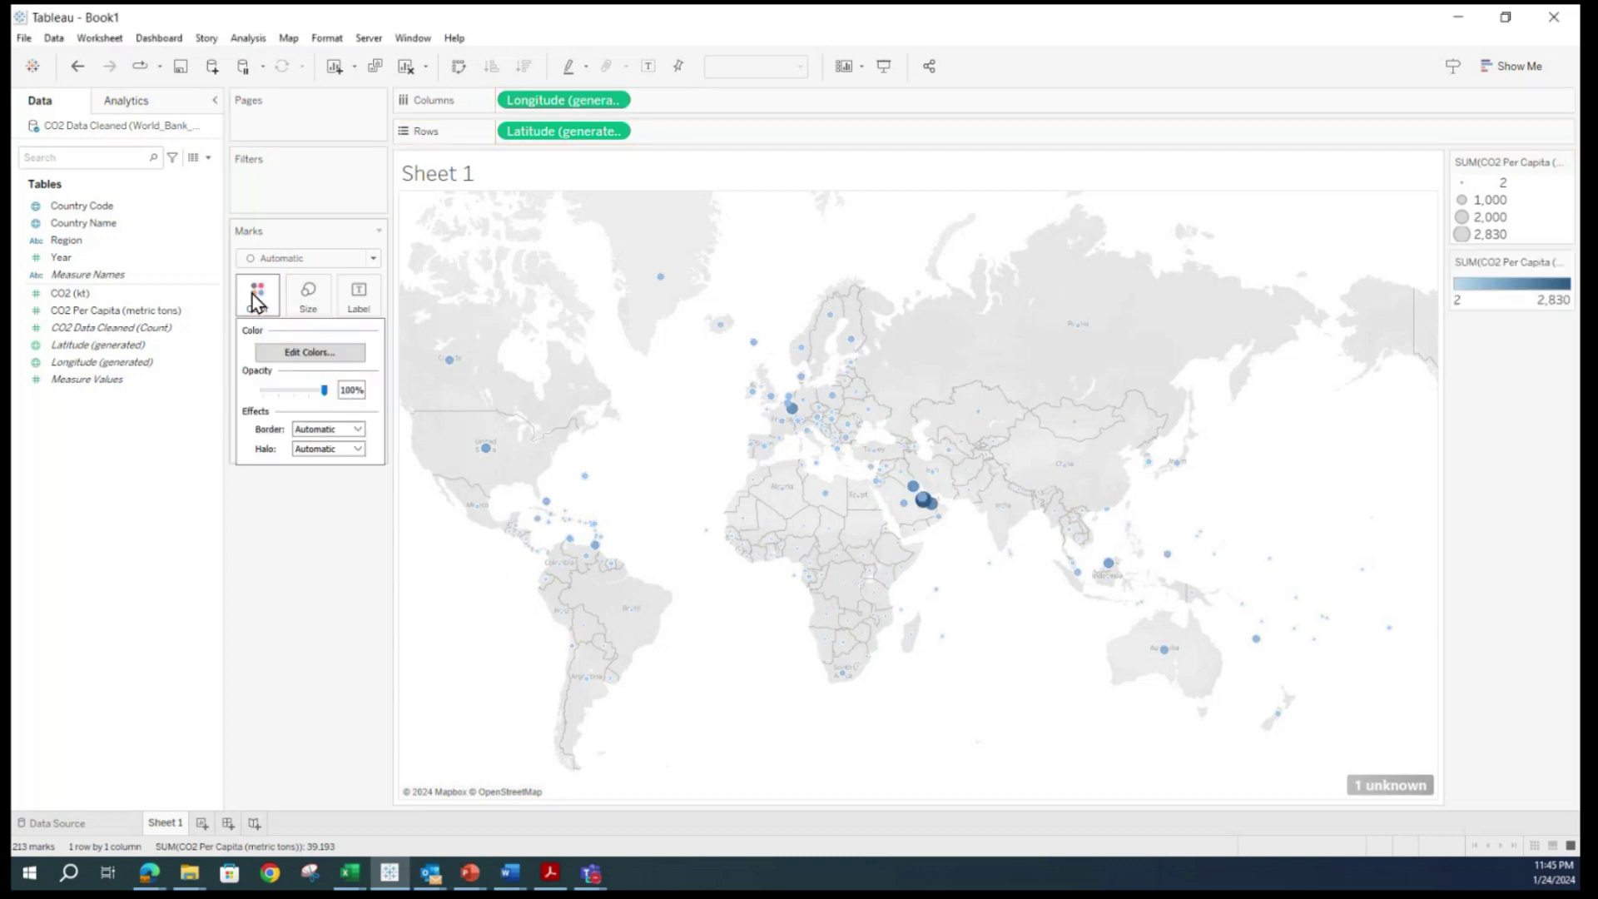
click(308, 353)
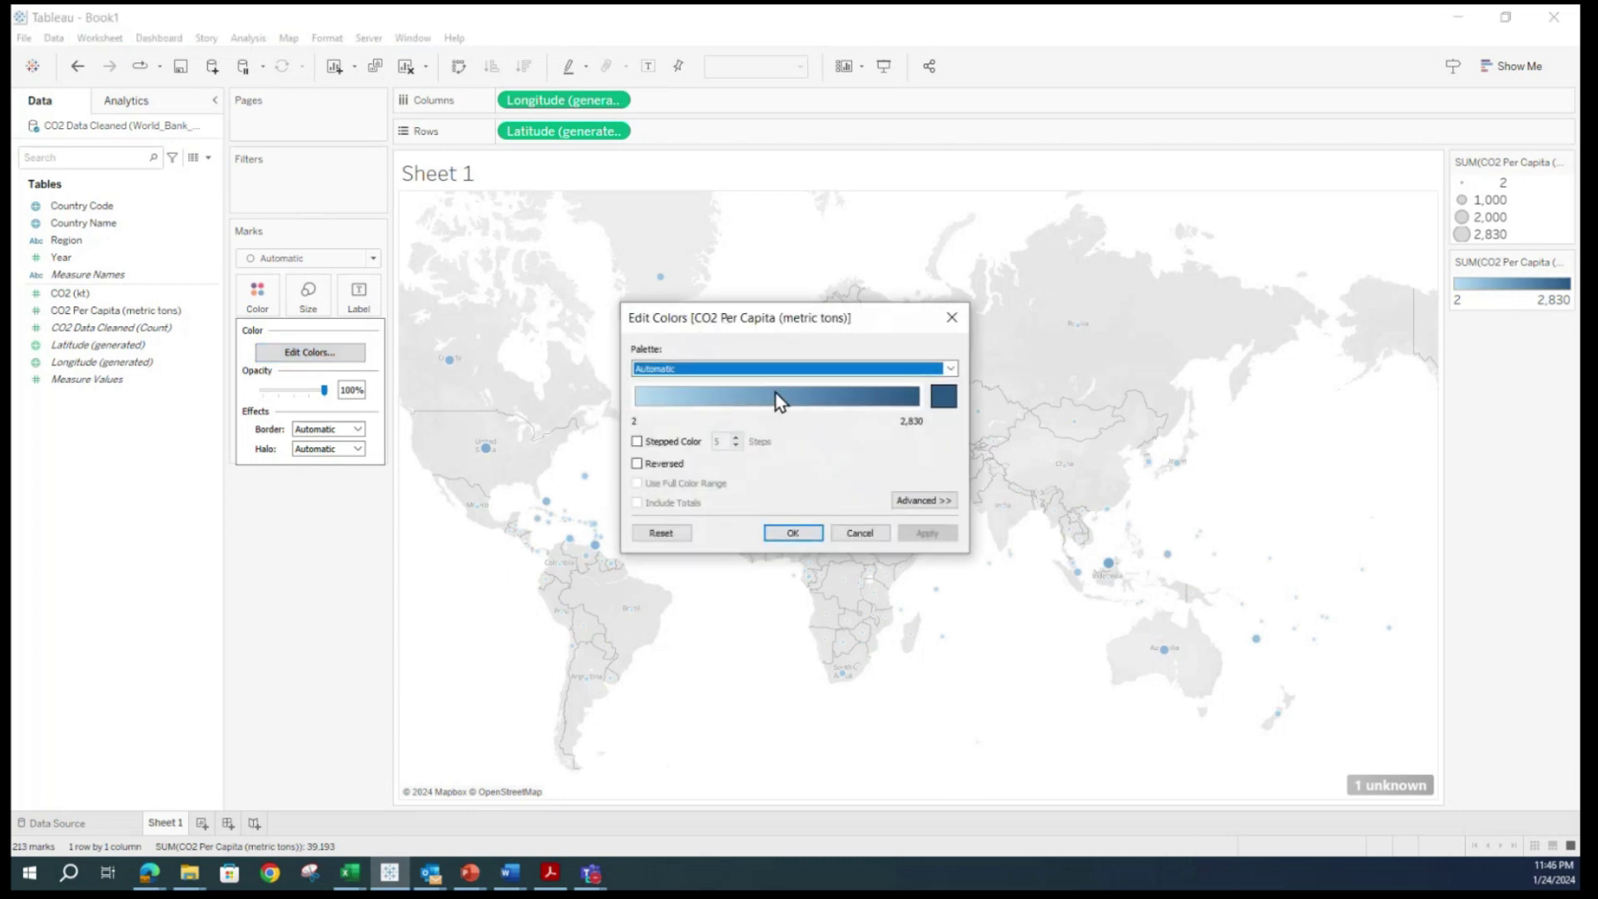
click(722, 370)
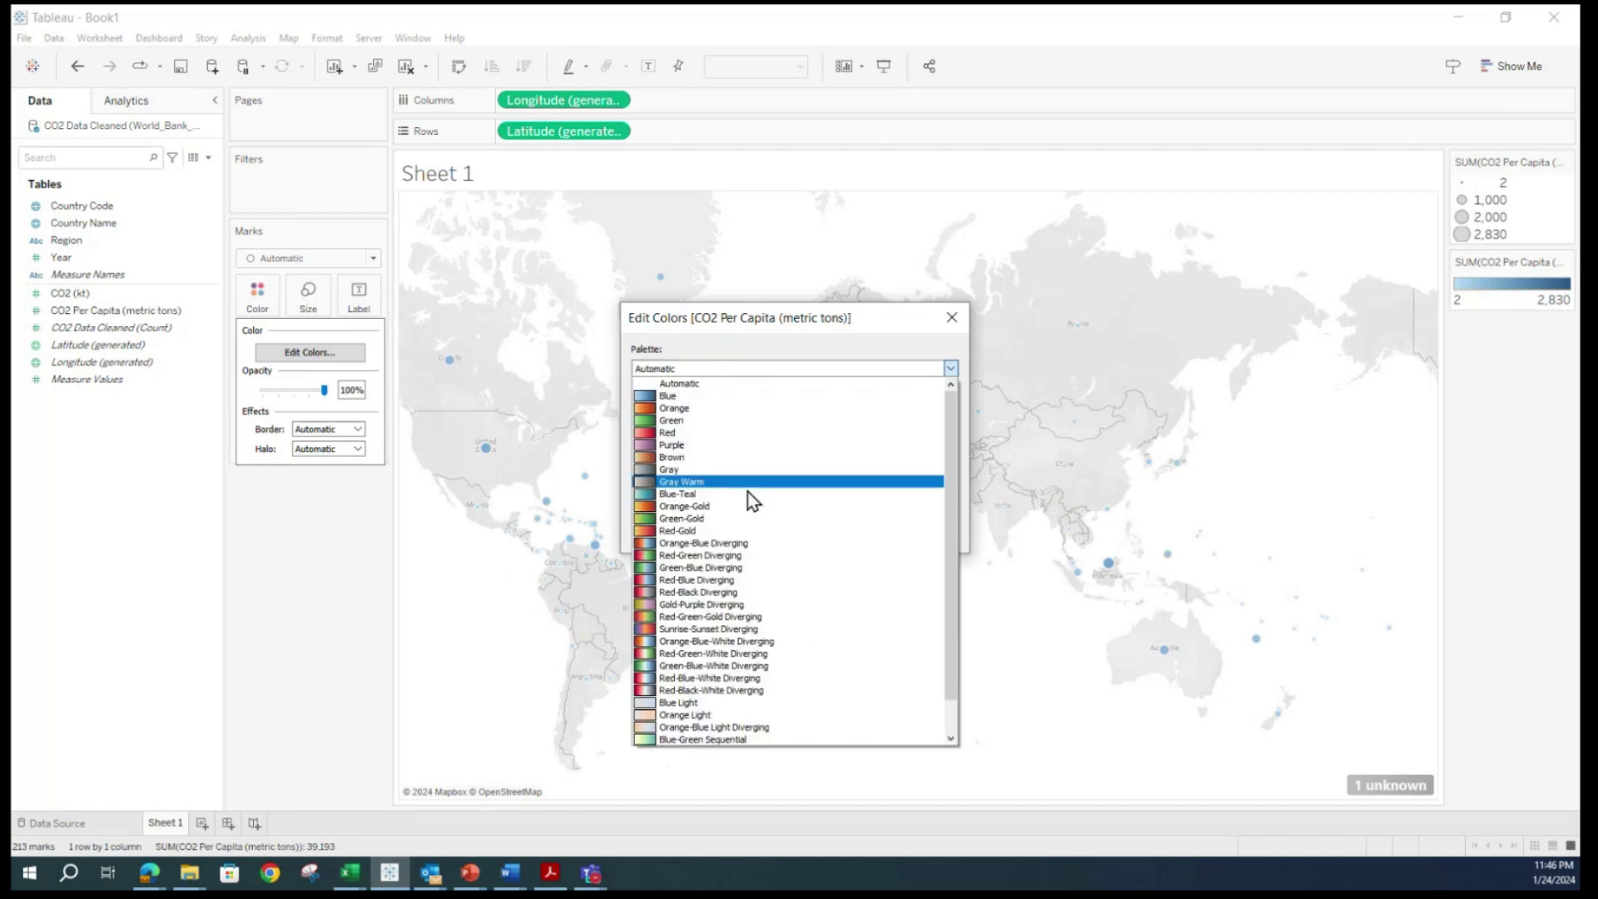
scroll(749, 541, down, 1)
scroll(740, 584, up, 1)
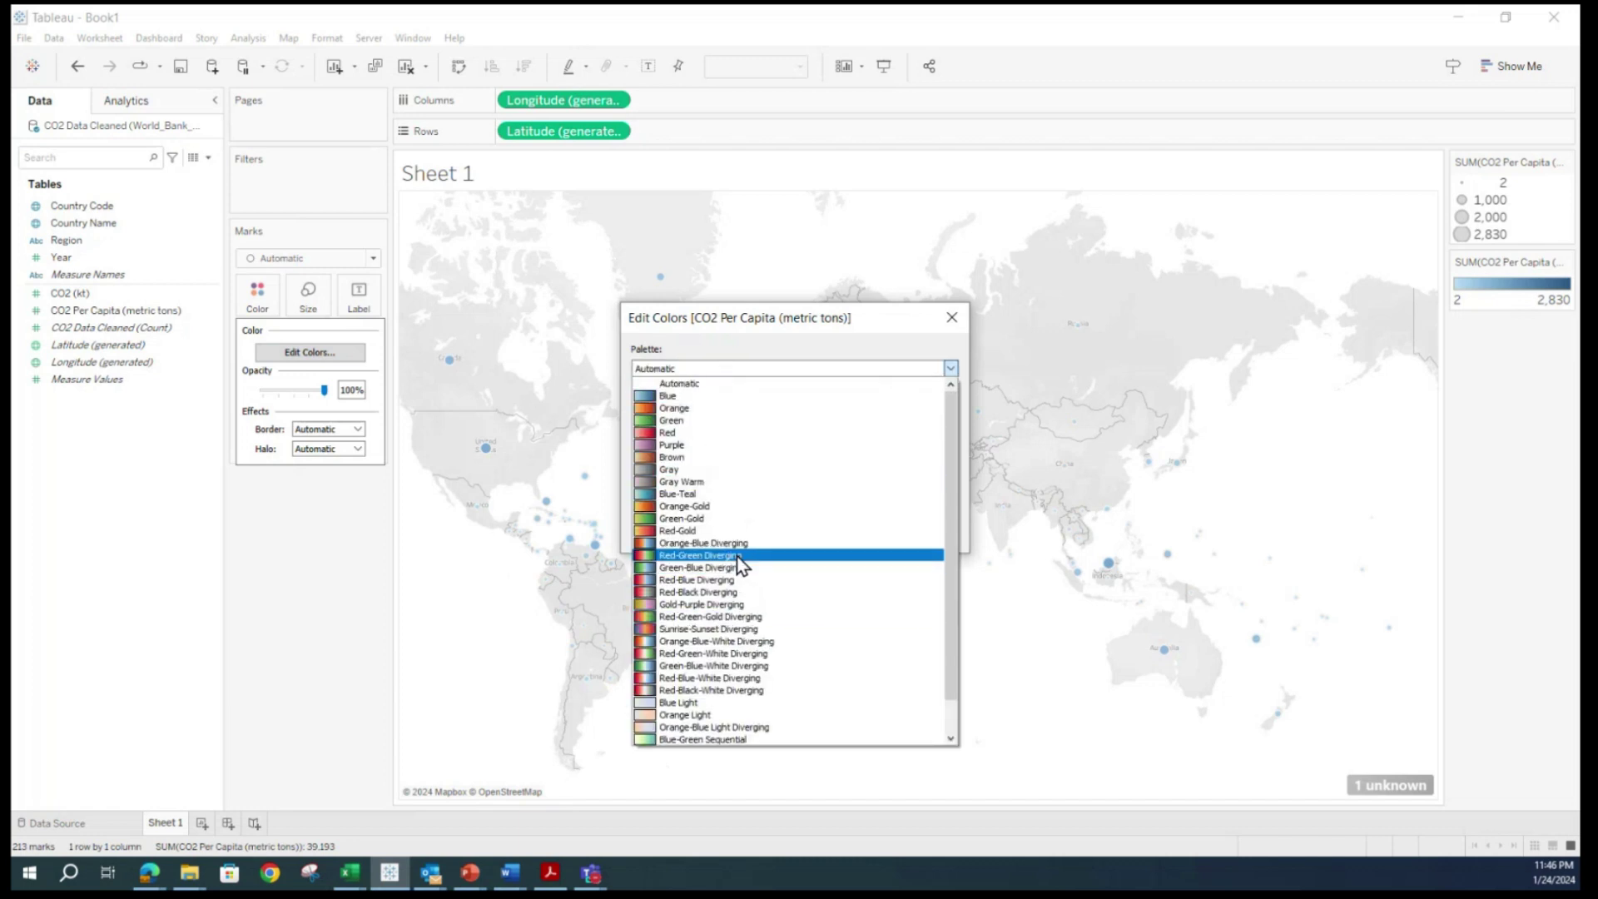
scroll(737, 556, down, 1)
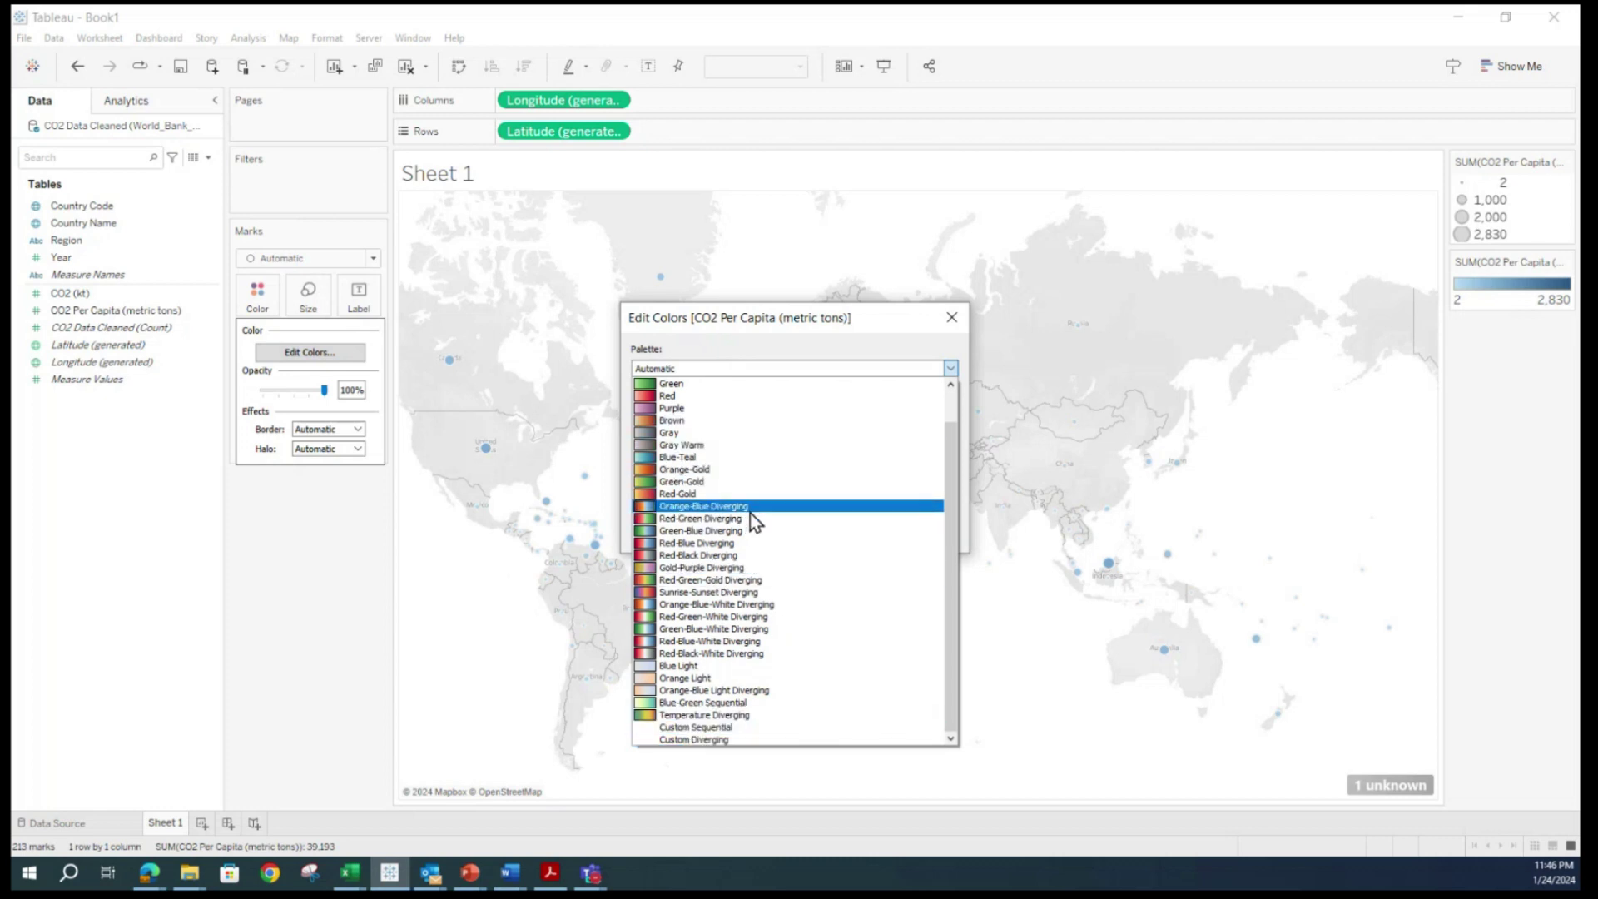
click(686, 555)
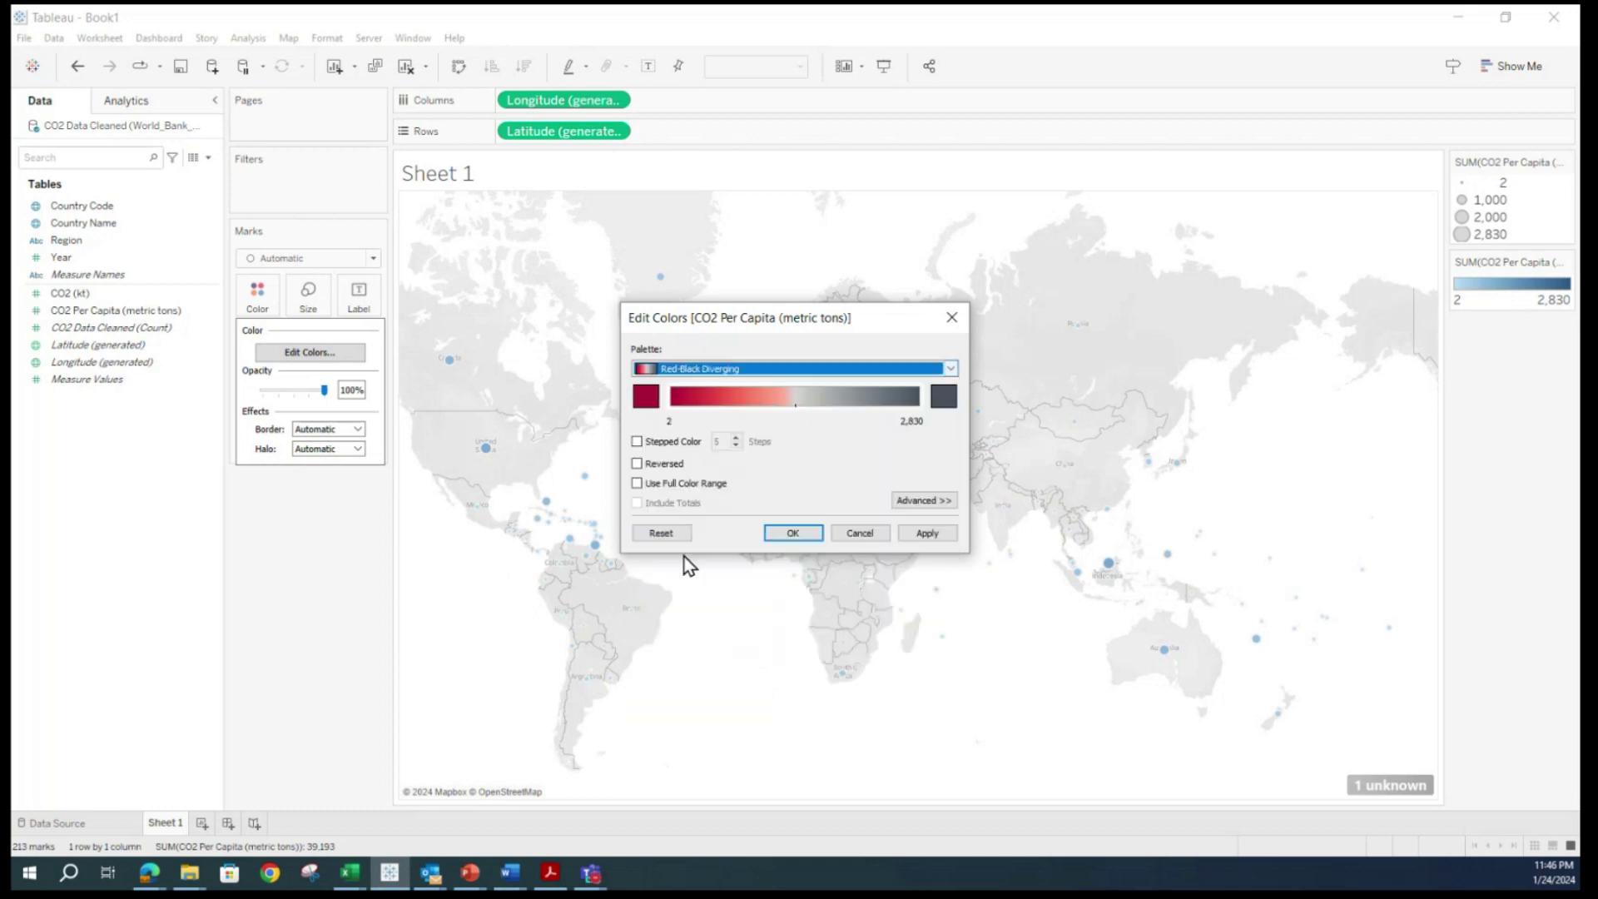
click(636, 463)
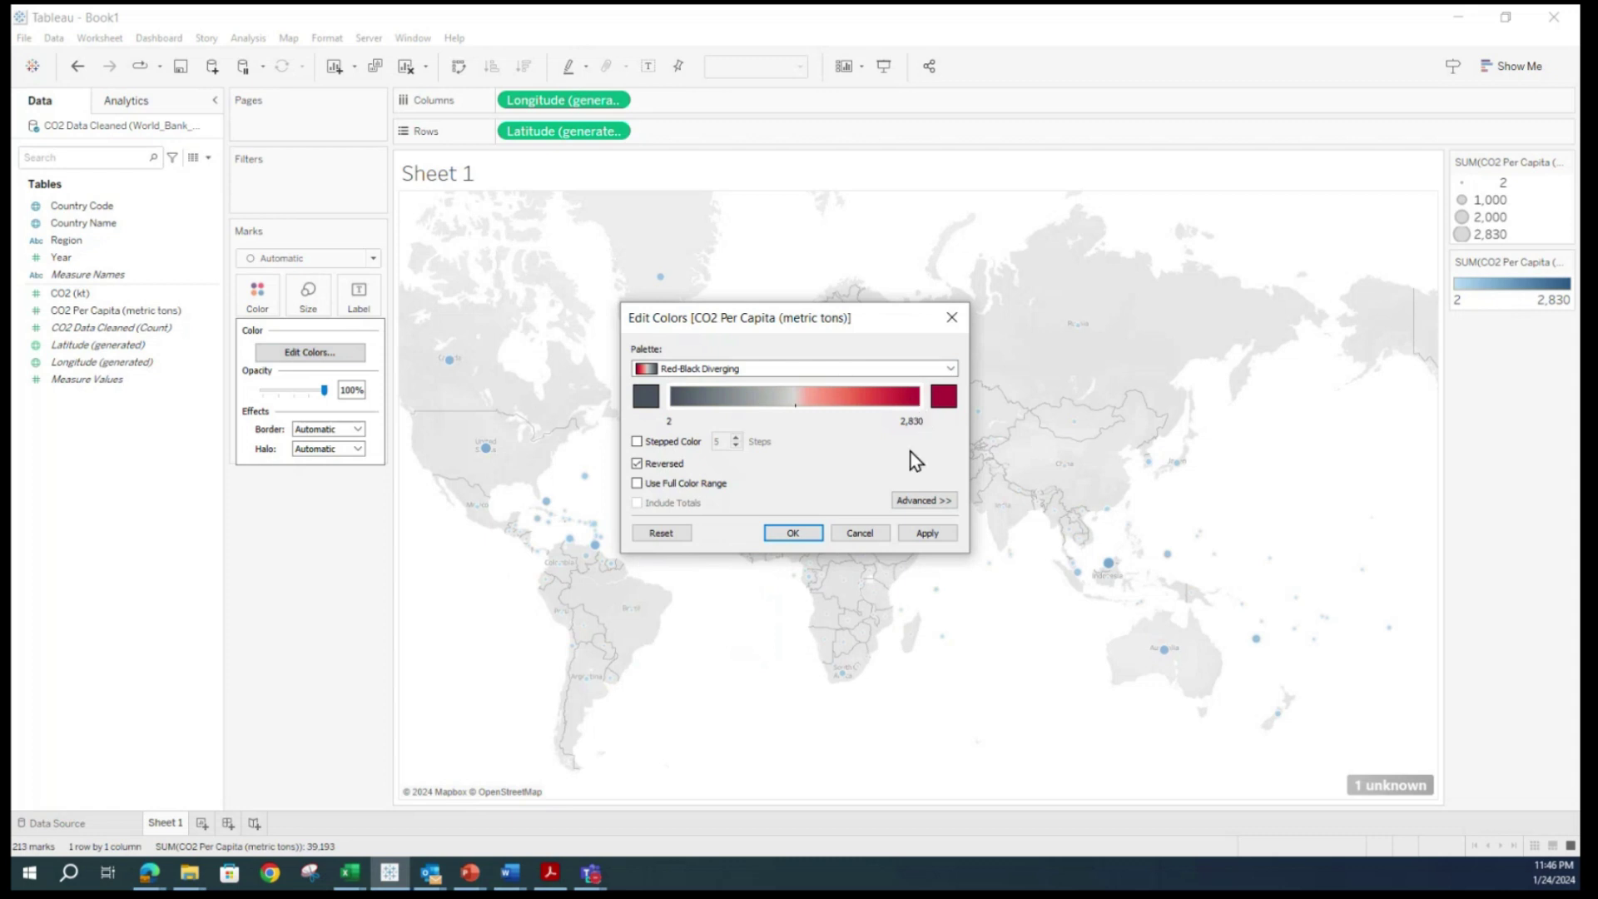
click(931, 534)
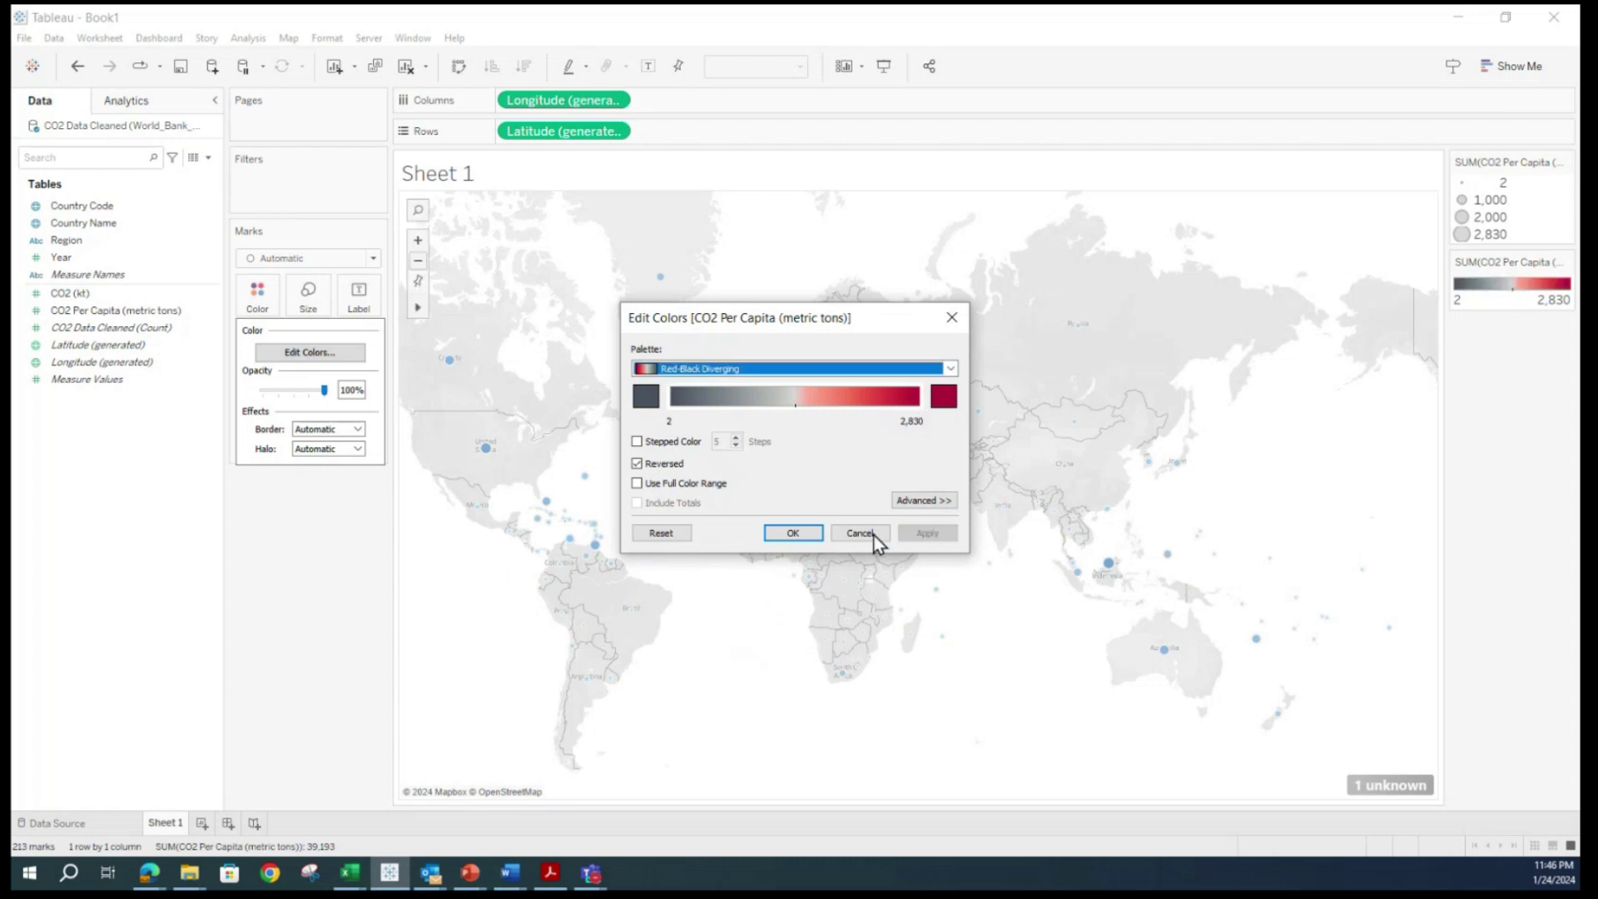
click(793, 533)
mouse_move(924, 511)
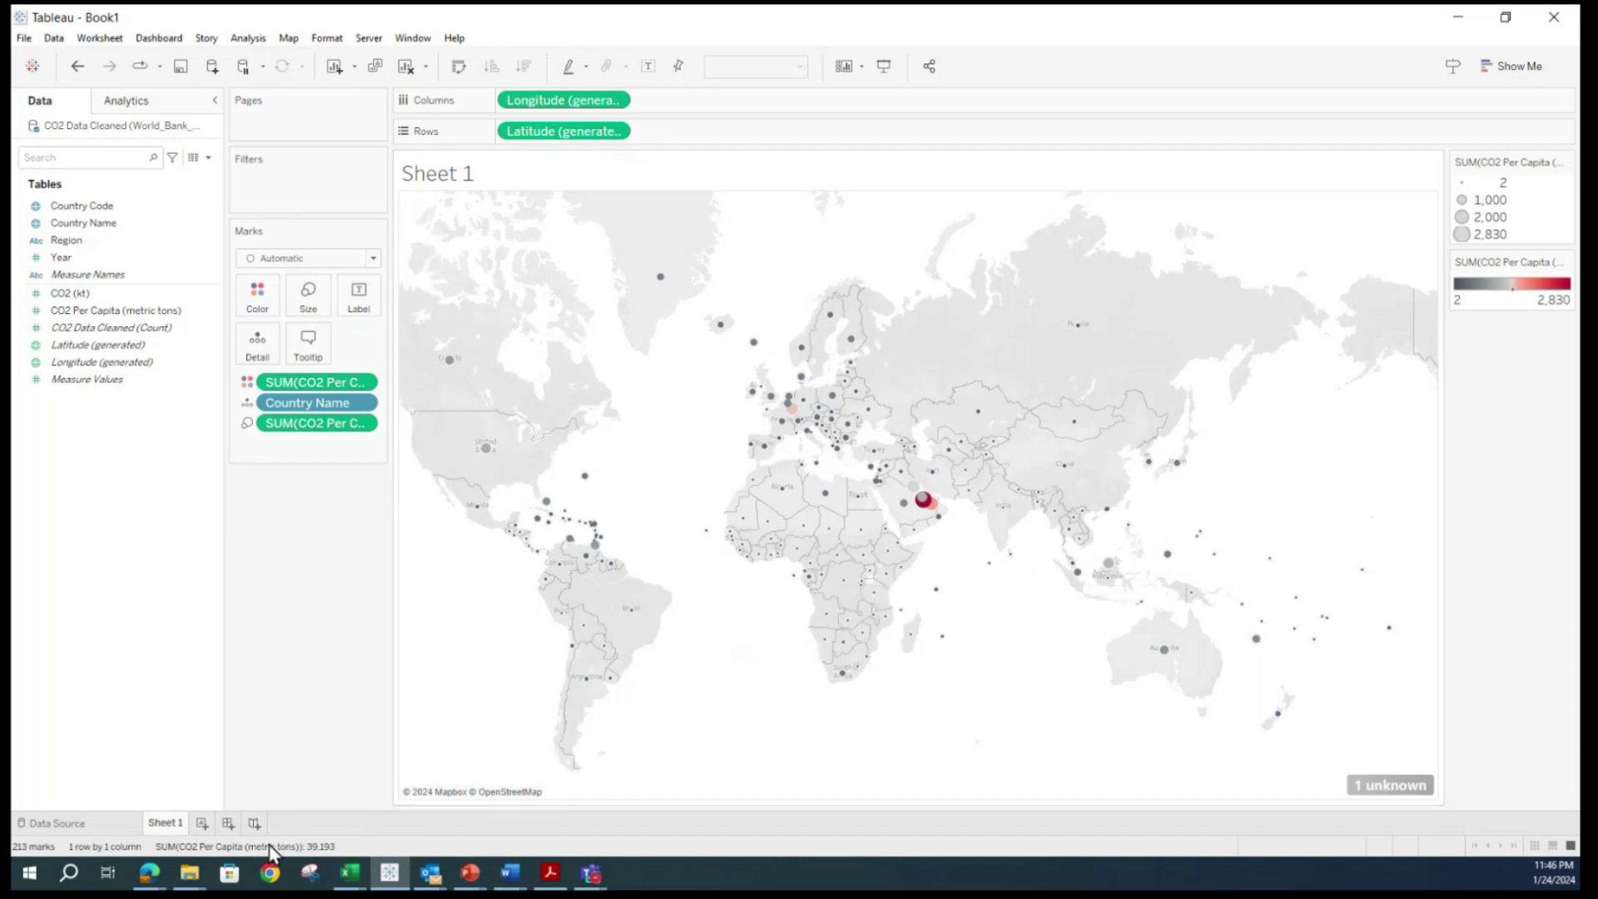
Rename Sheet 1 as CO2 Per Capita.
double_click(165, 822)
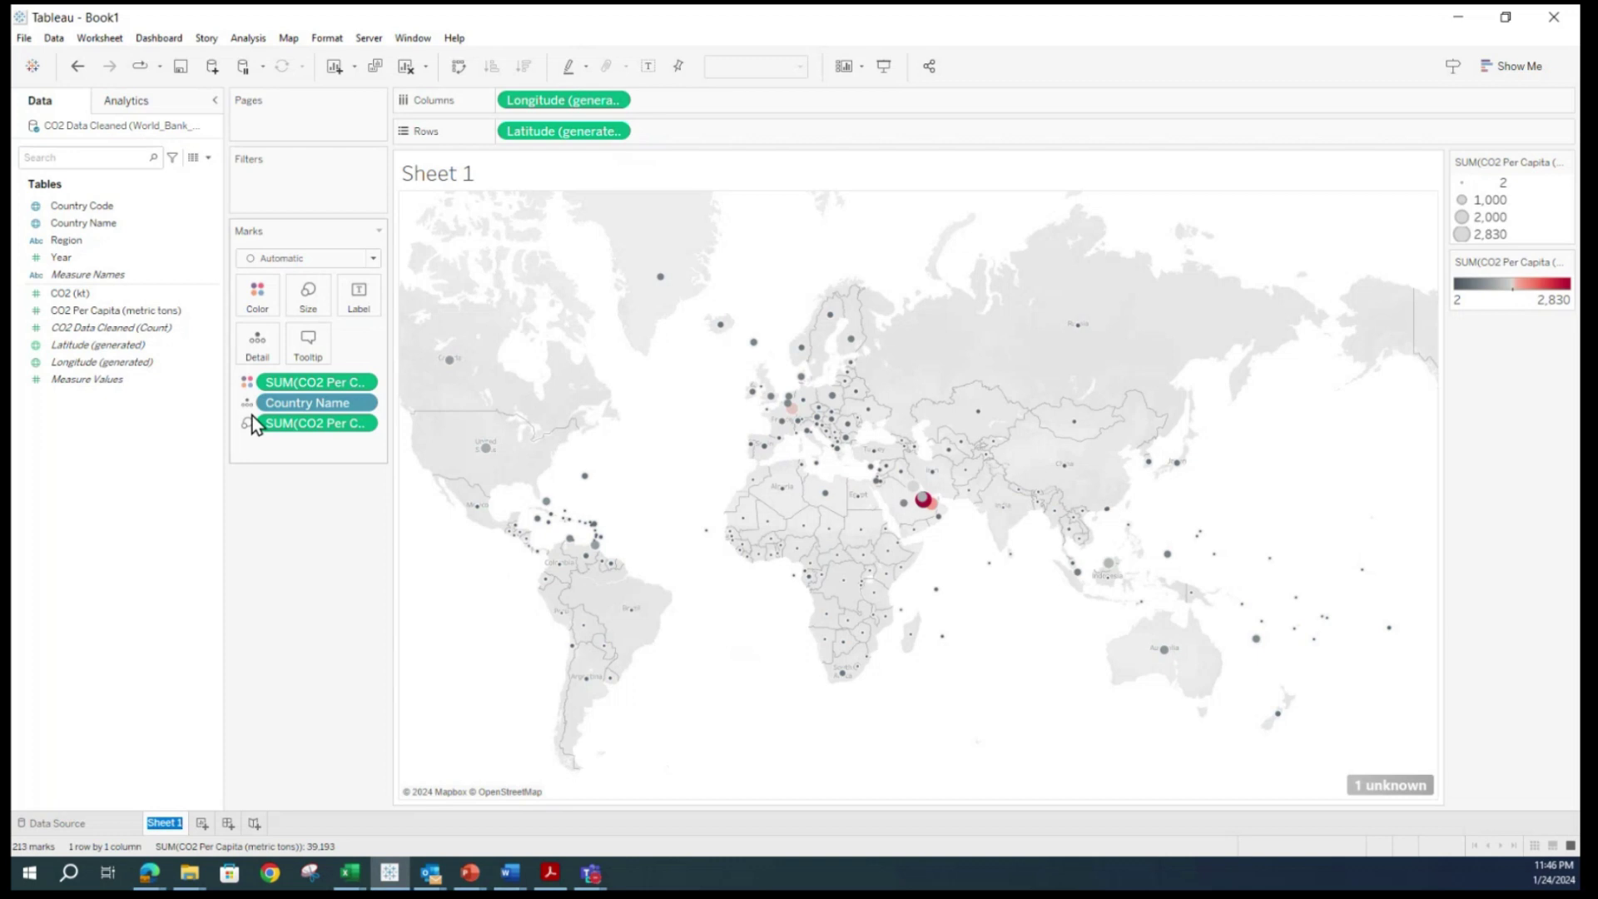
text(CO2)
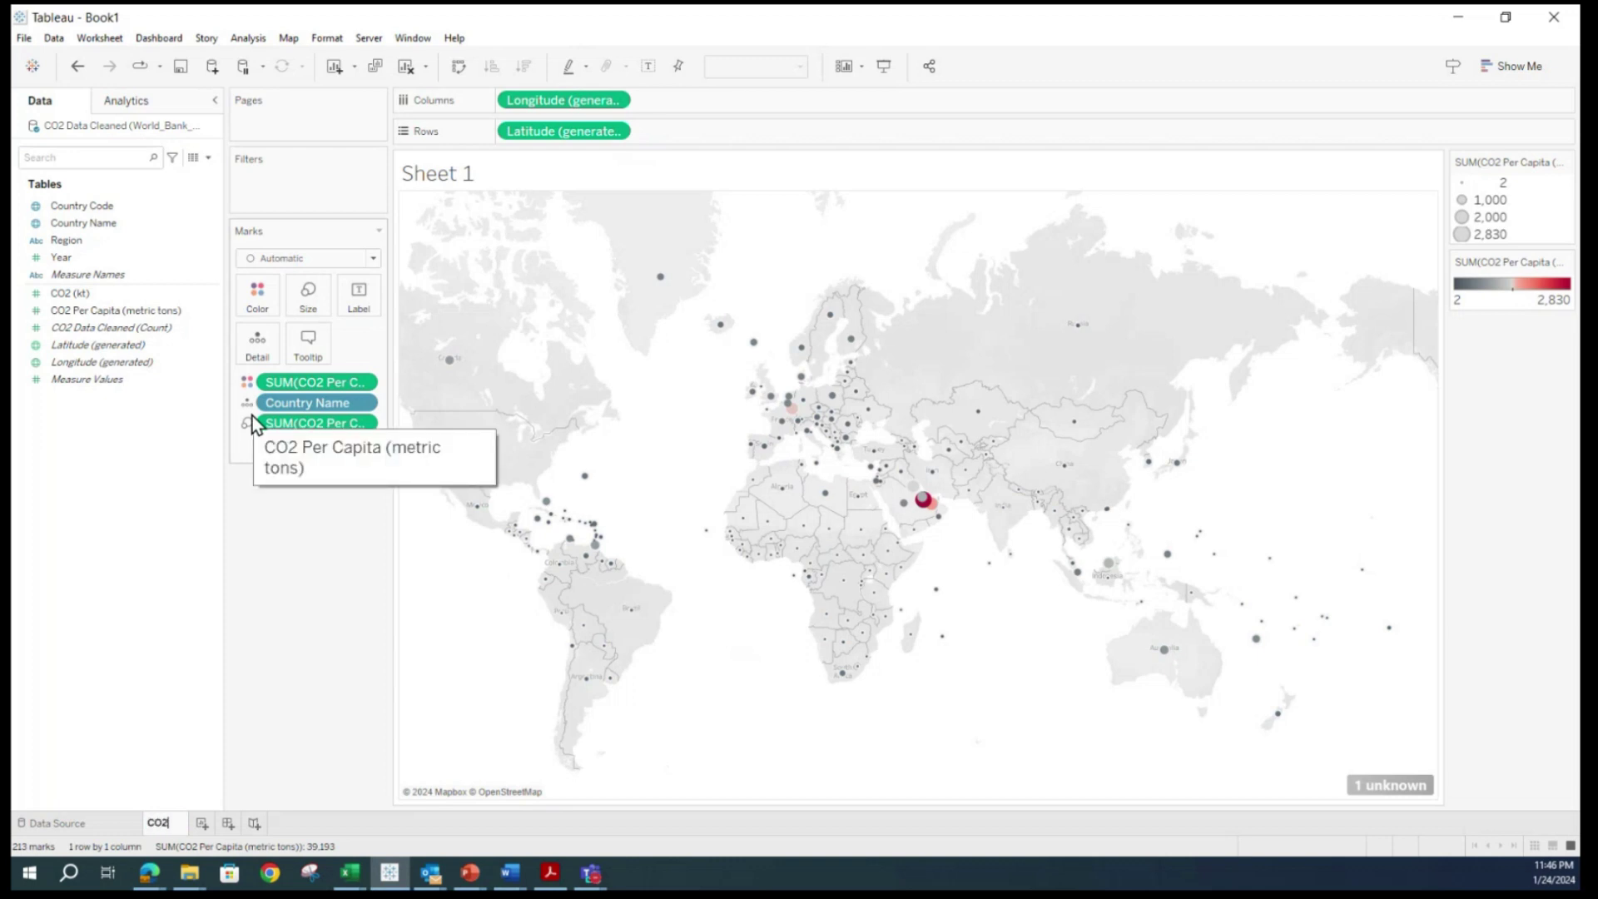
text( Per Capita)
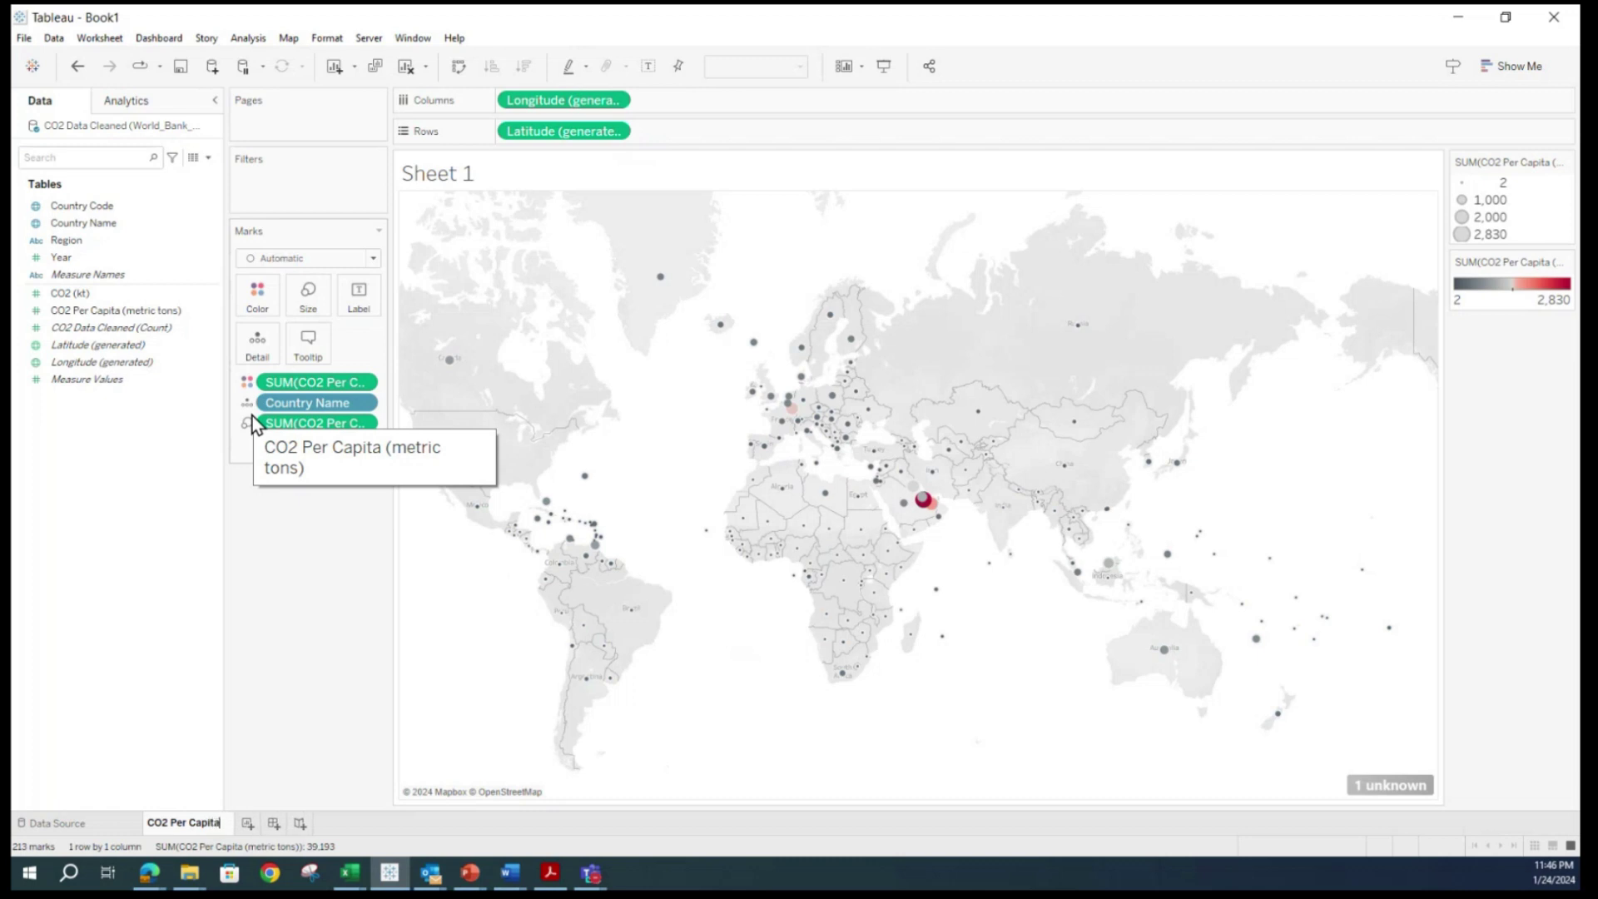
key(Return)
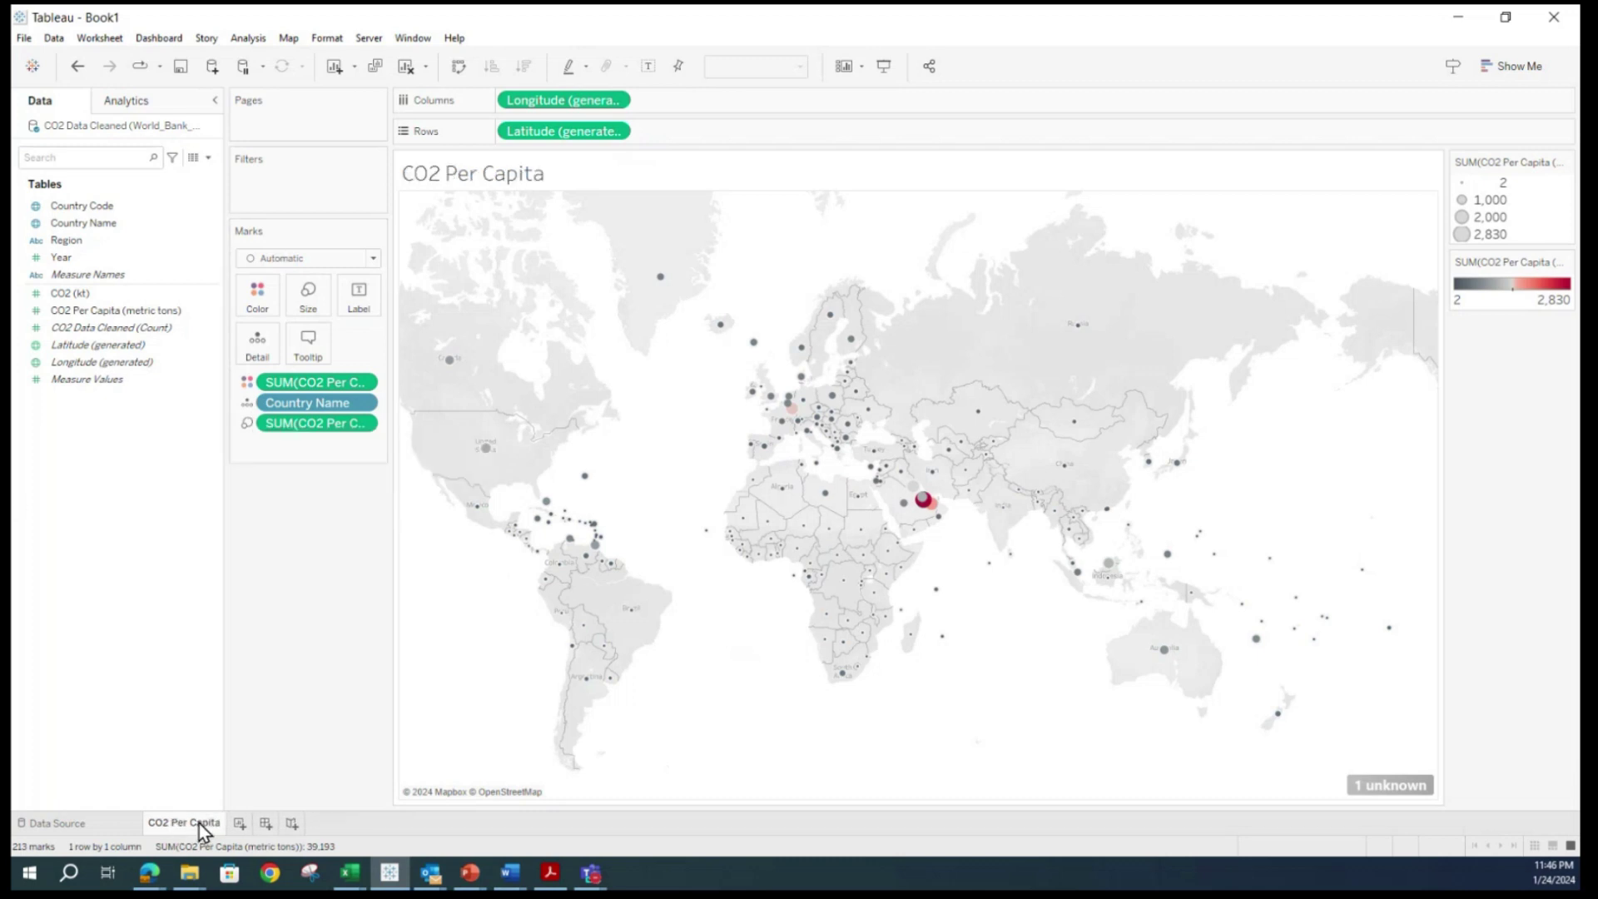
Add a new worksheet and plot CO2 Per Capita (metric tons) against Year as a line chart.
mouse_move(198, 822)
click(238, 822)
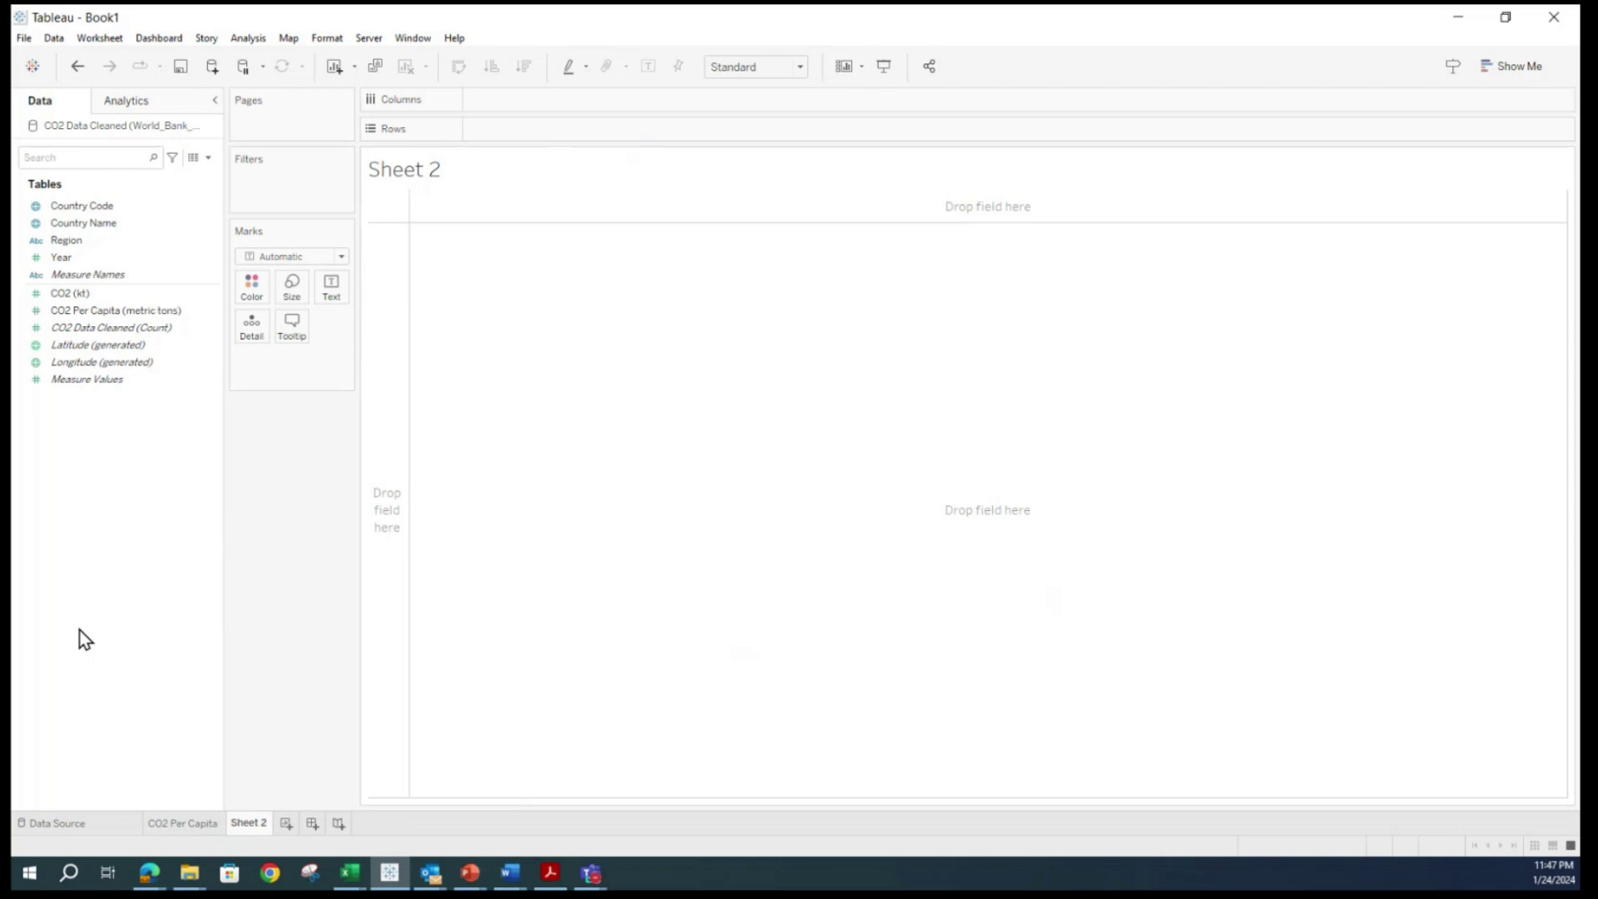
click(72, 313)
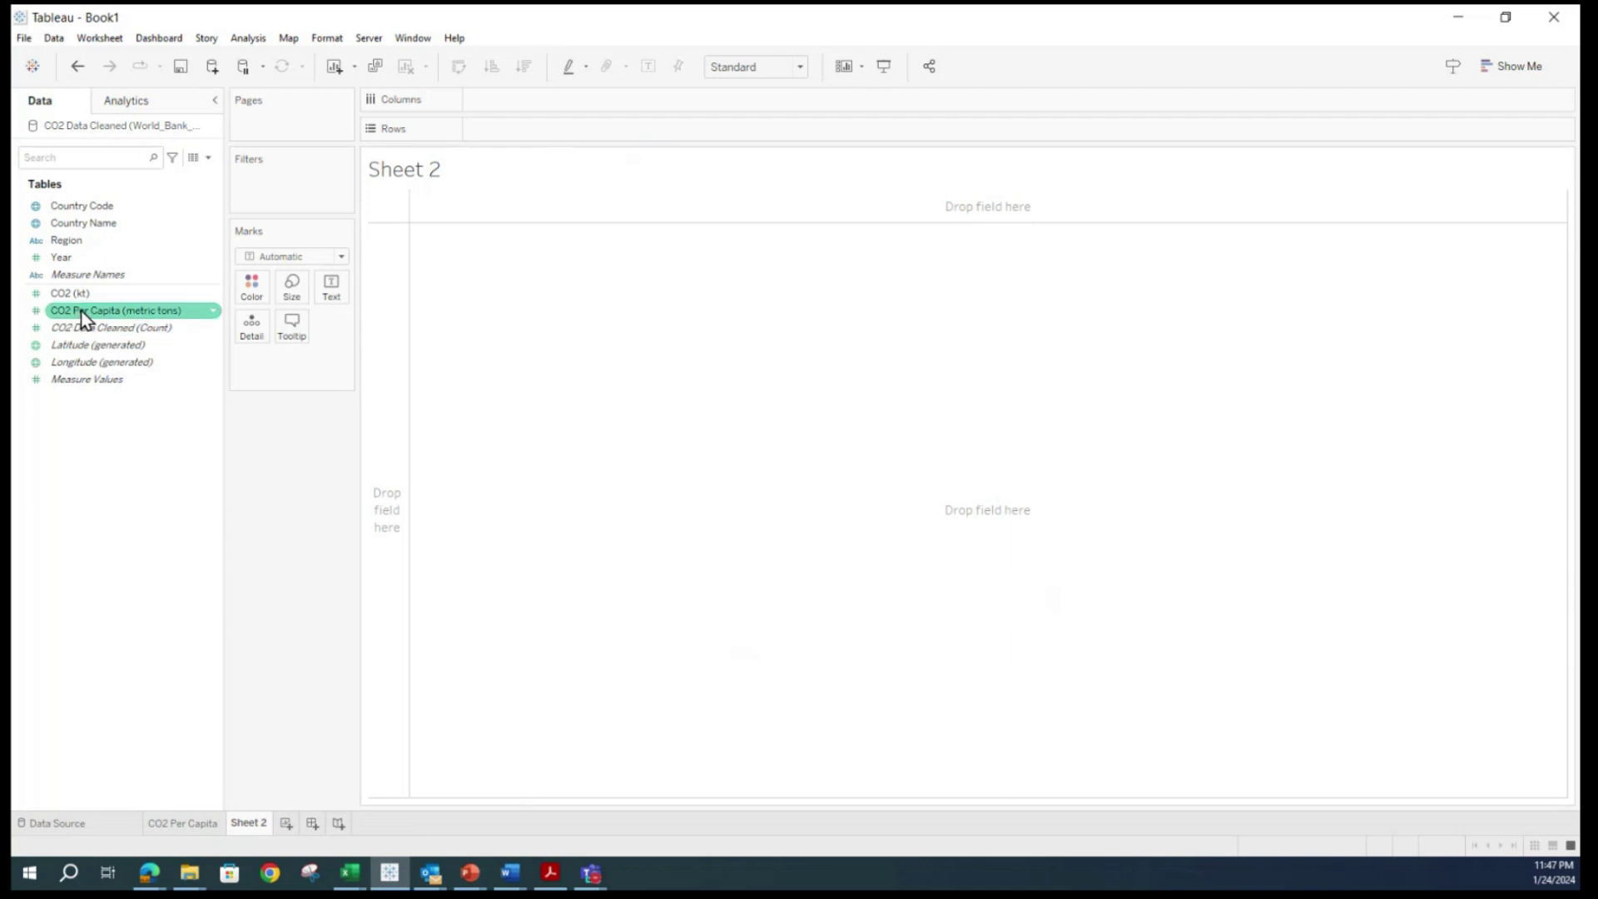
double_click(125, 320)
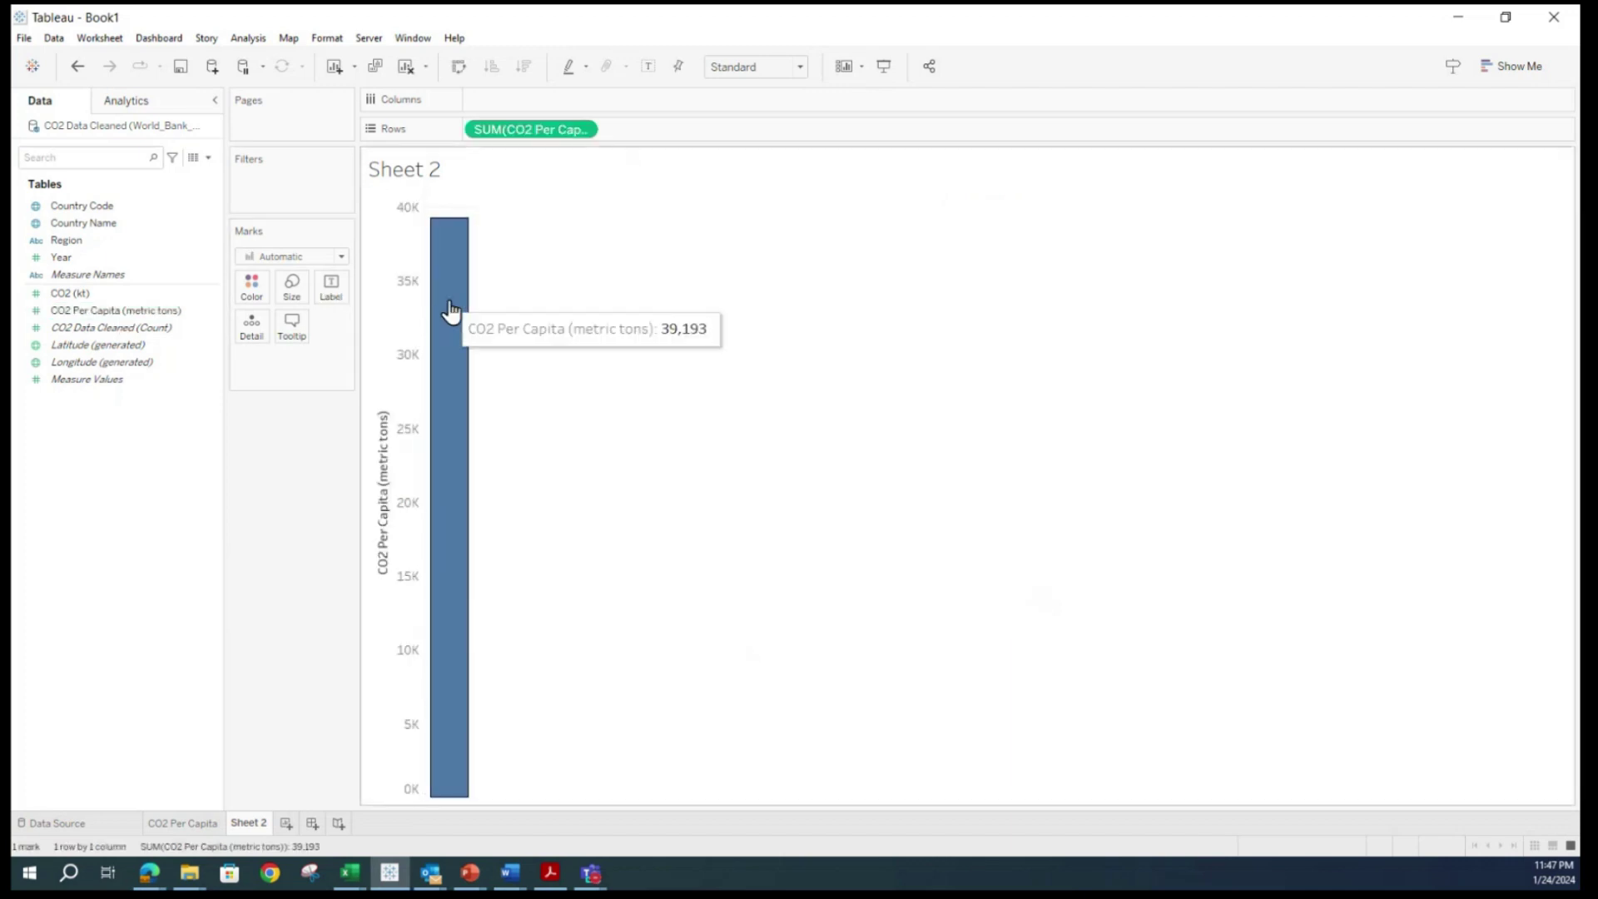
click(58, 262)
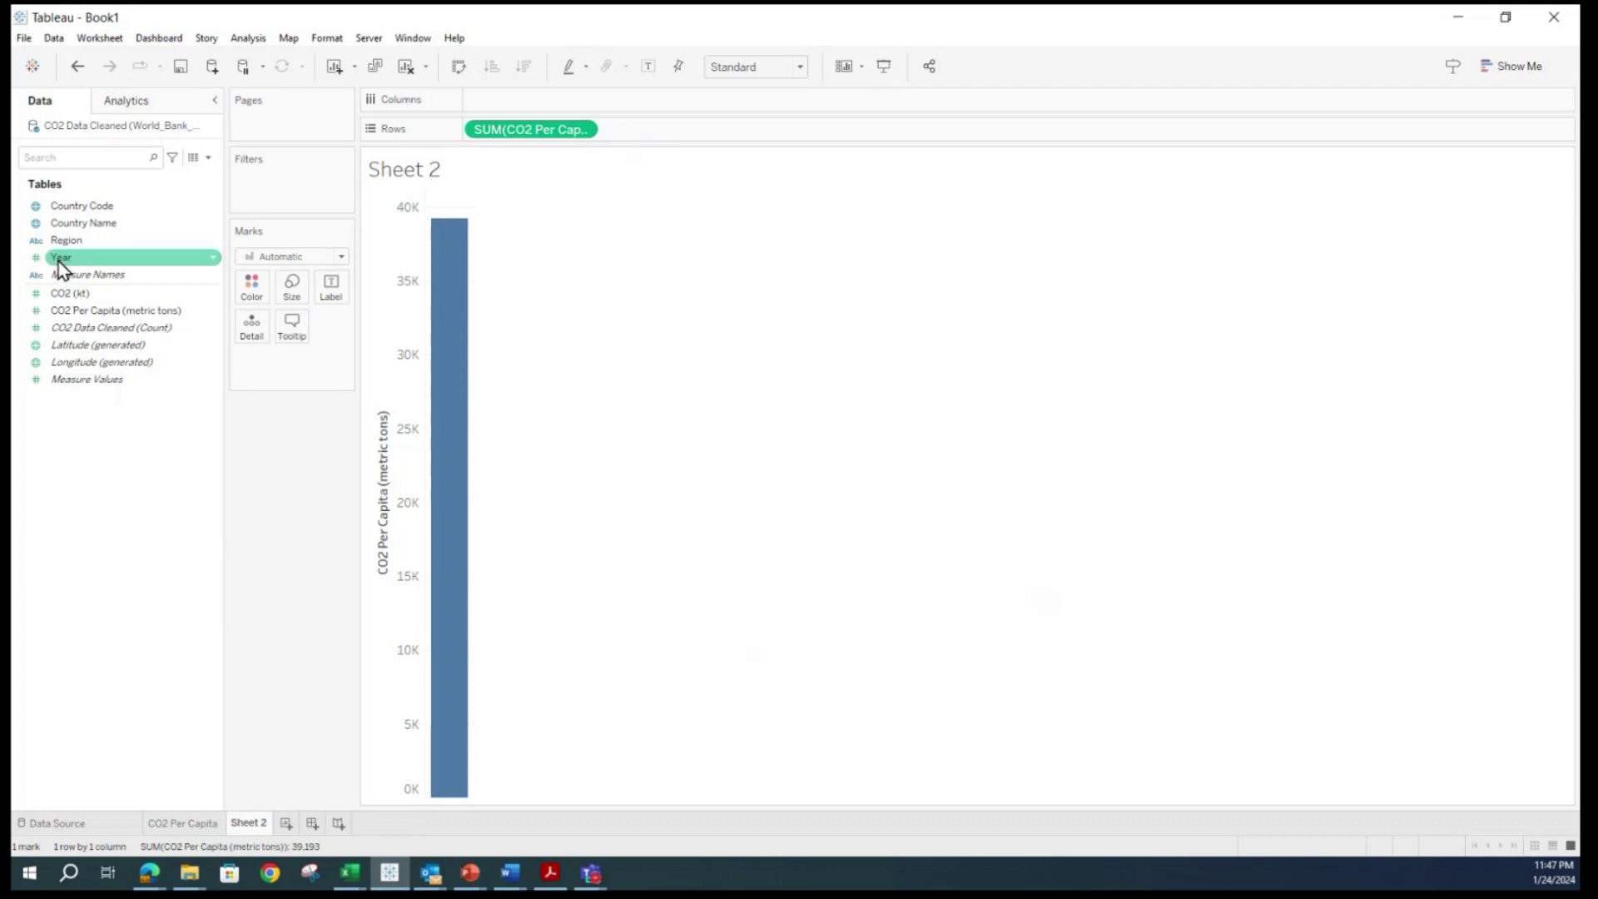
double_click(58, 261)
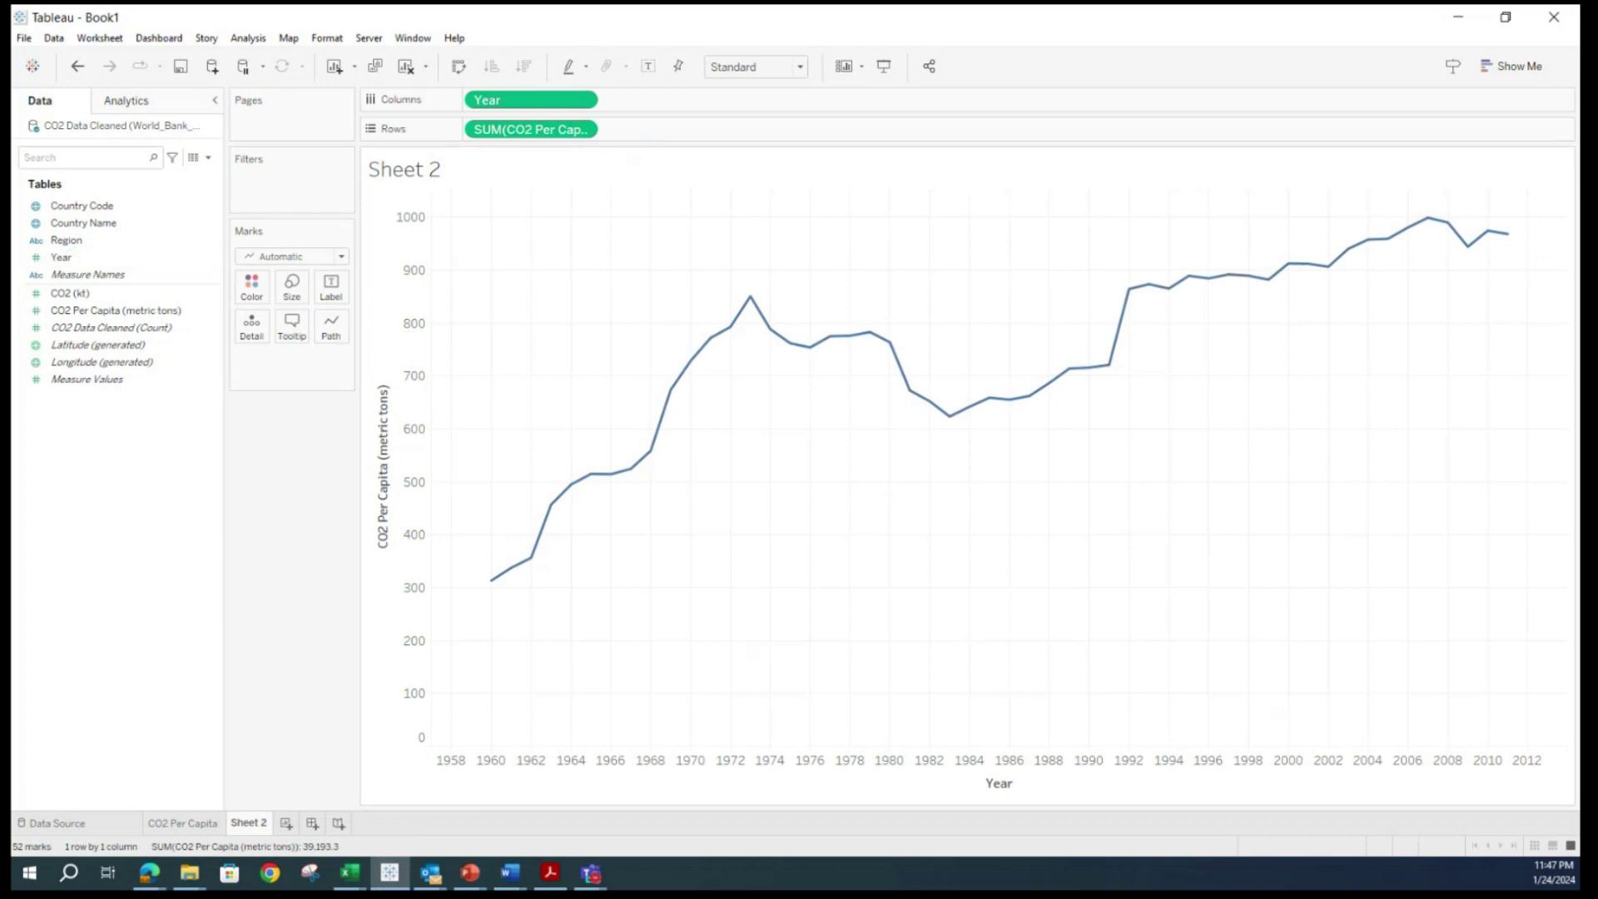
Try adding Country Name to the rows of Sheet 2's line chart, and undo it.
key(alt+Tab)
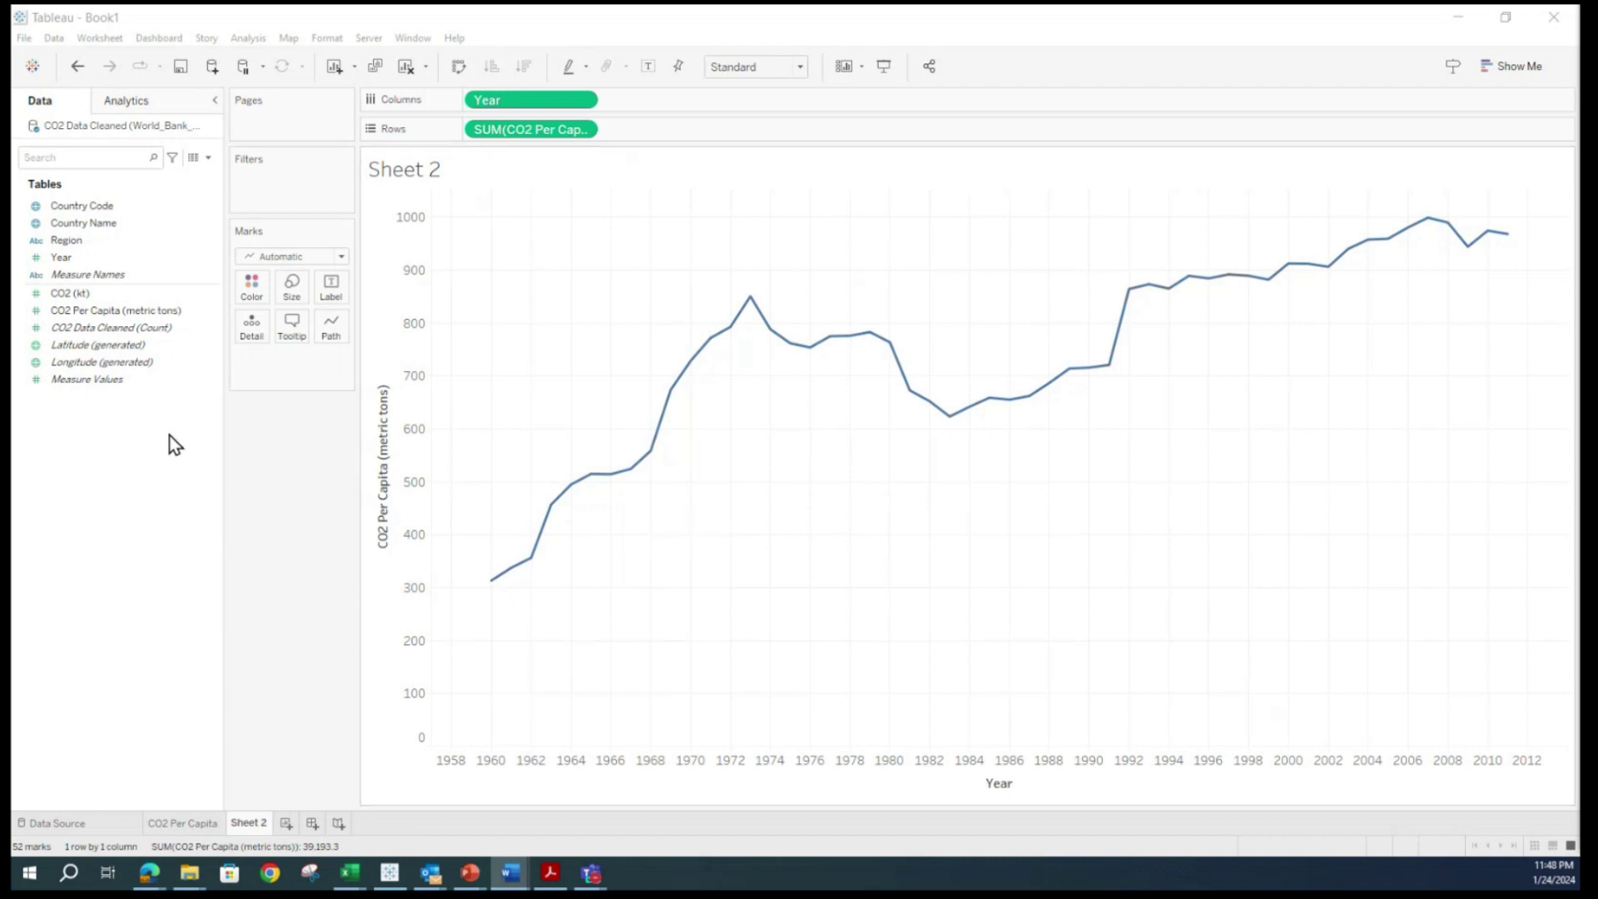
click(75, 224)
double_click(67, 225)
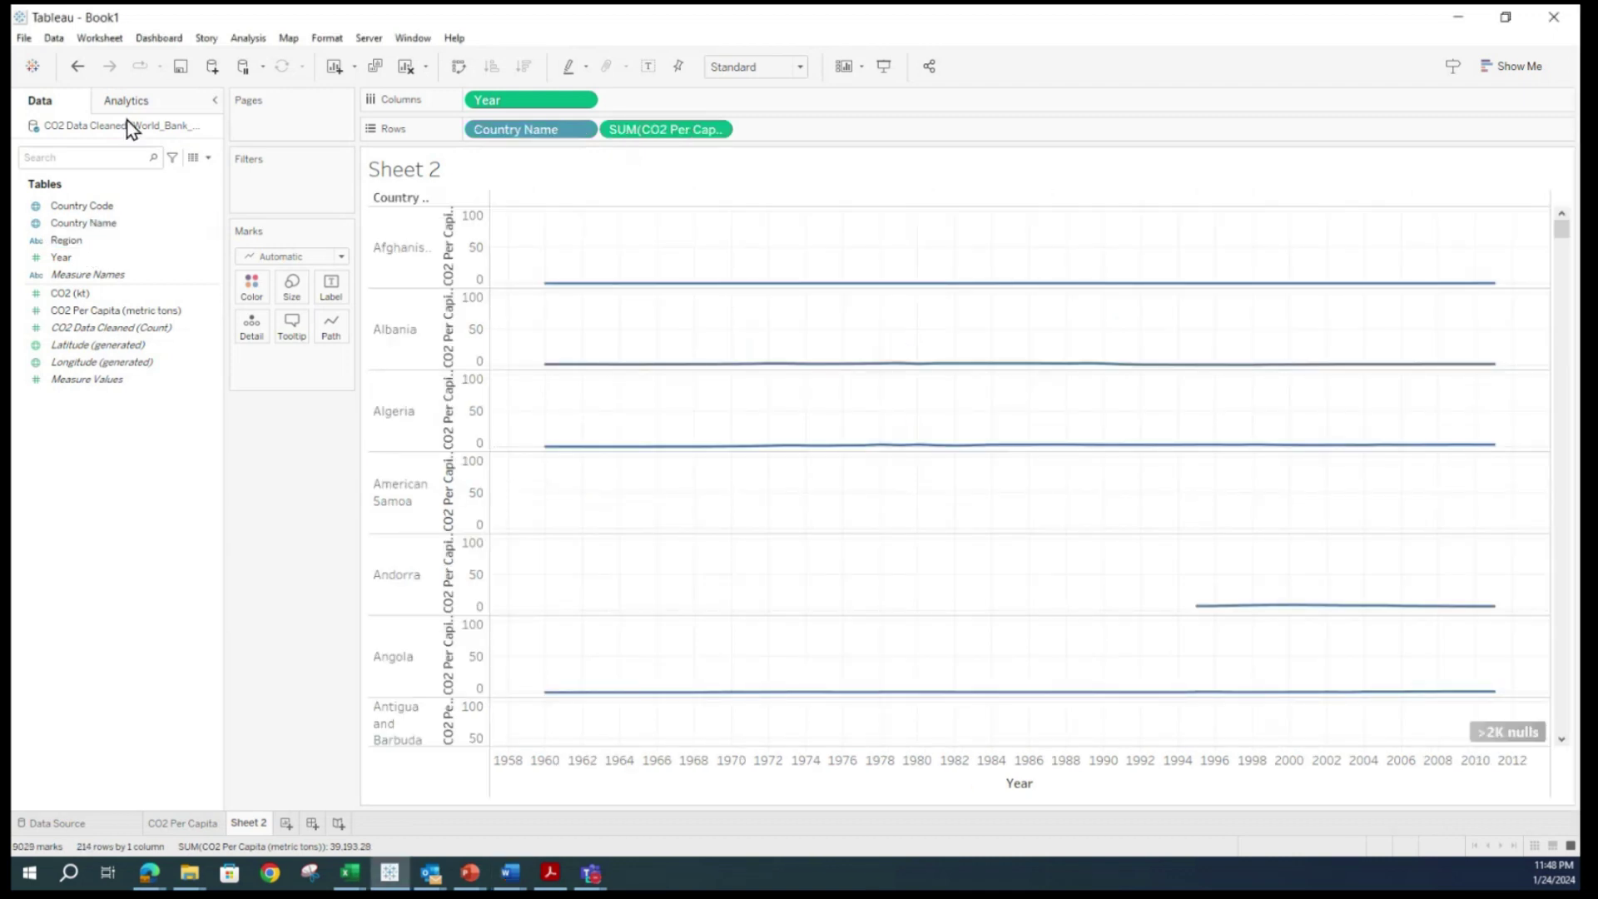
click(77, 65)
Add Country Name as a detail to Sheet 2's line chart to draw a separate line for each country.
click(75, 241)
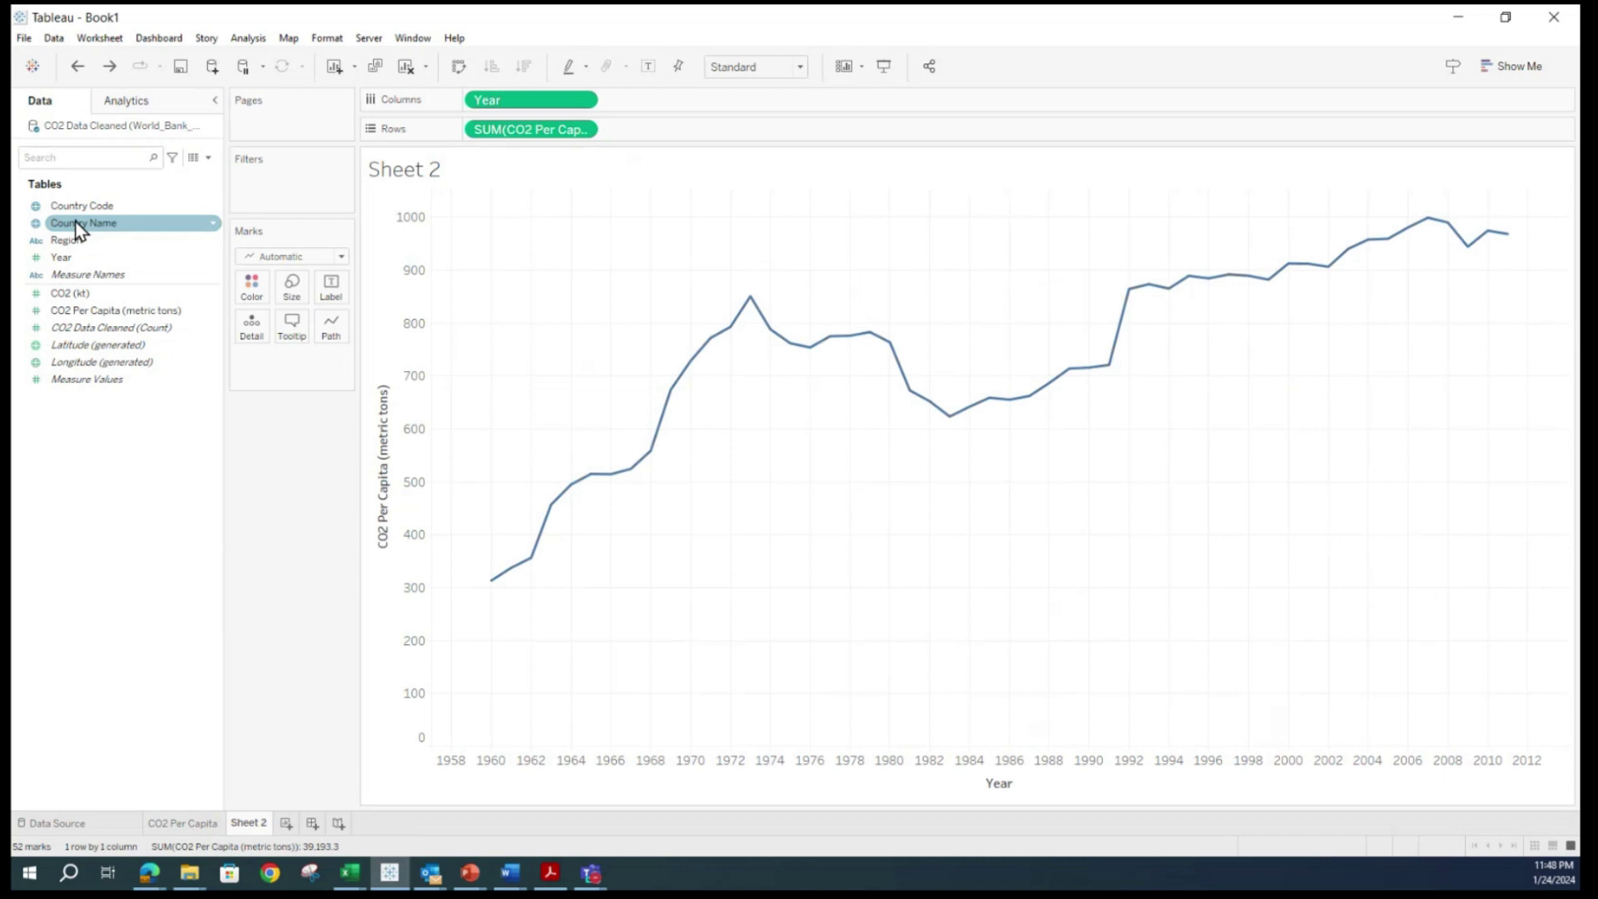
drag(78, 222, 815, 420)
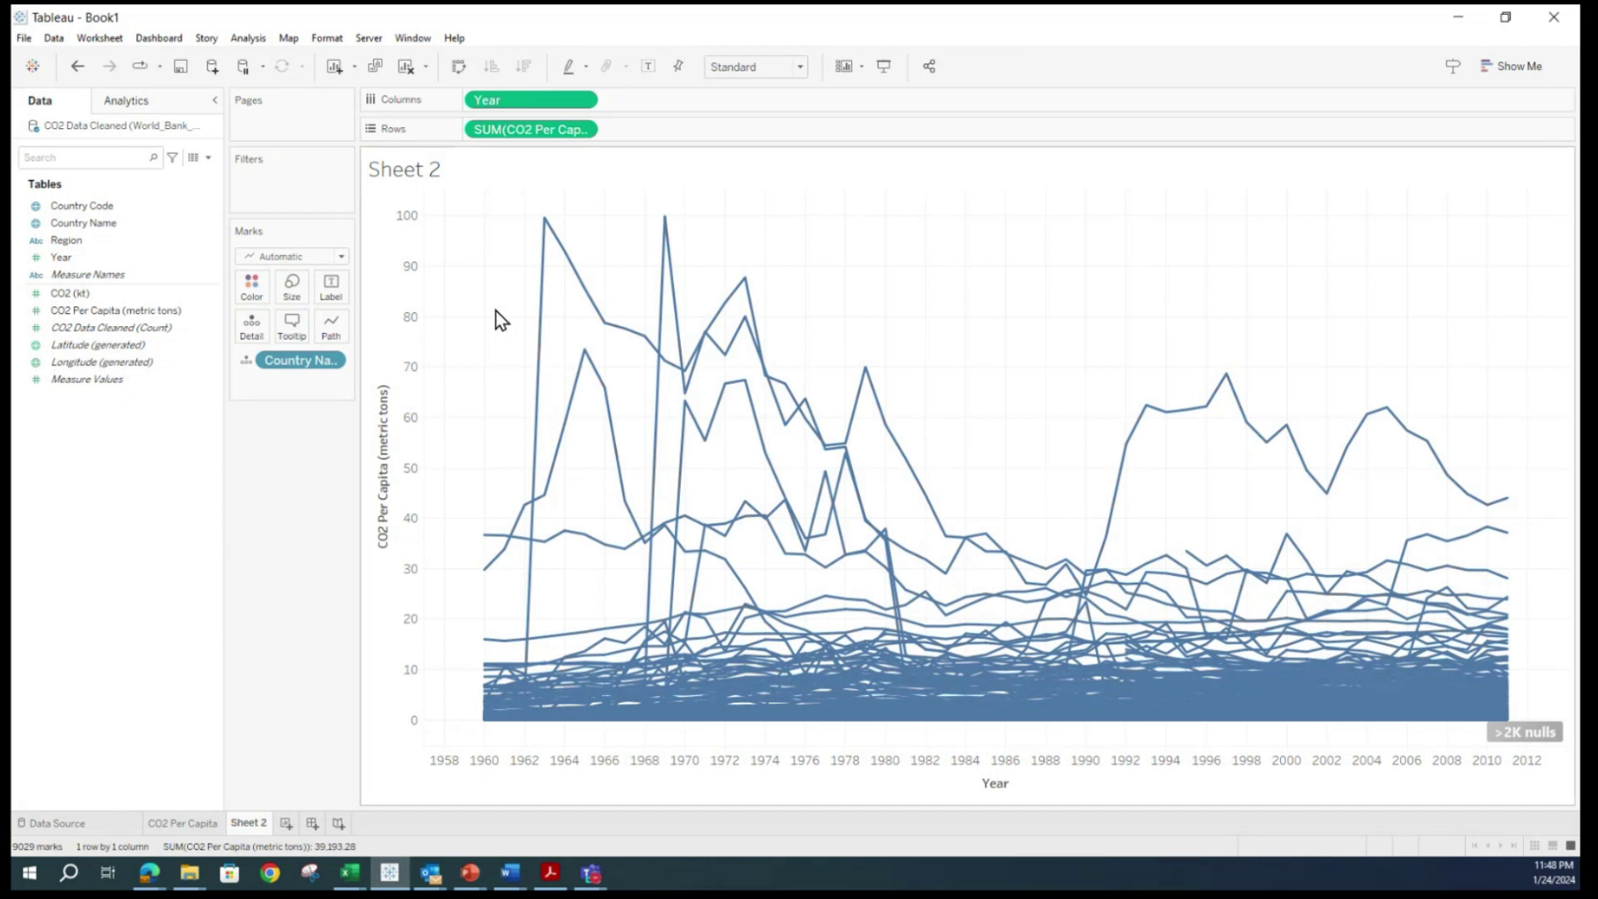
Examine individual country lines and their CO2 per capita details, highlighting the 1963 peak and a line around 2007.
mouse_move(544, 256)
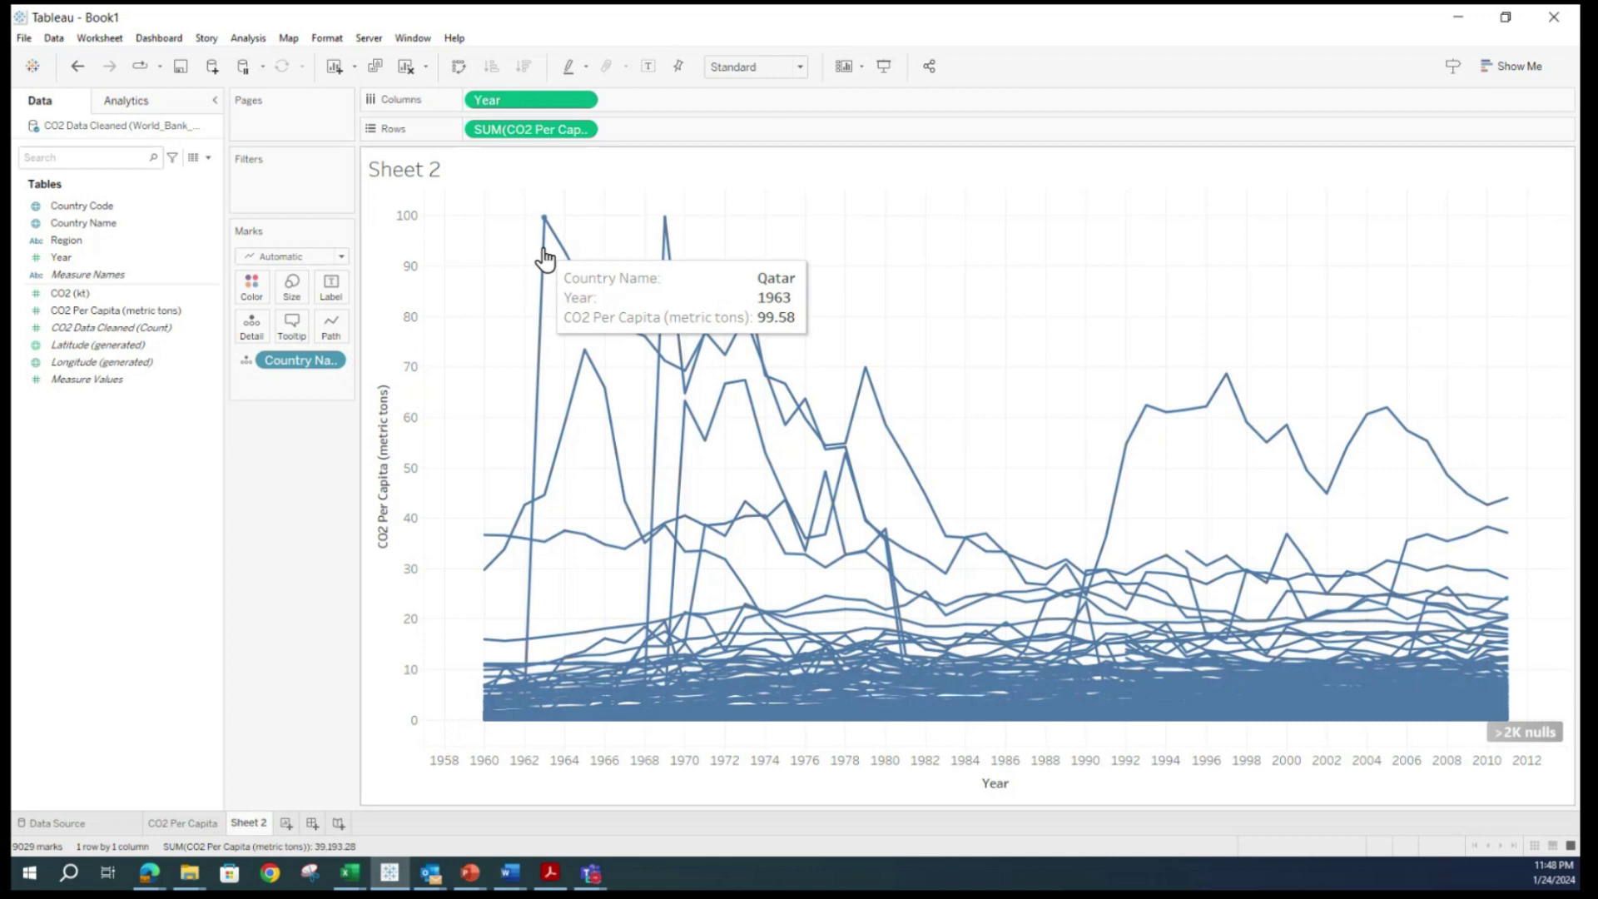
click(544, 258)
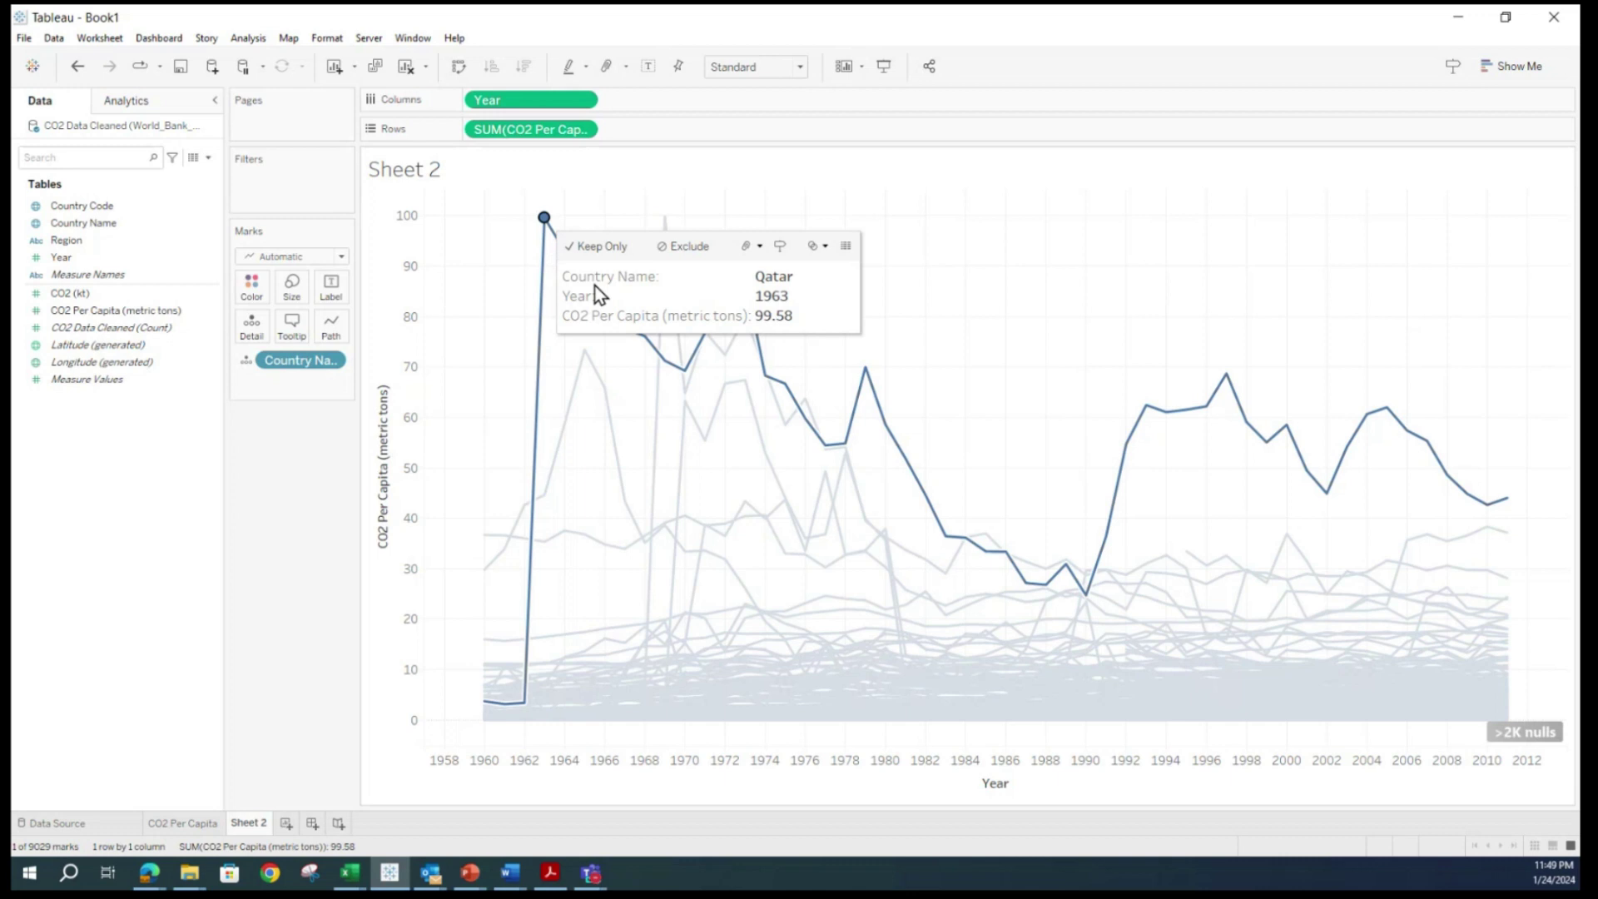
mouse_move(535, 457)
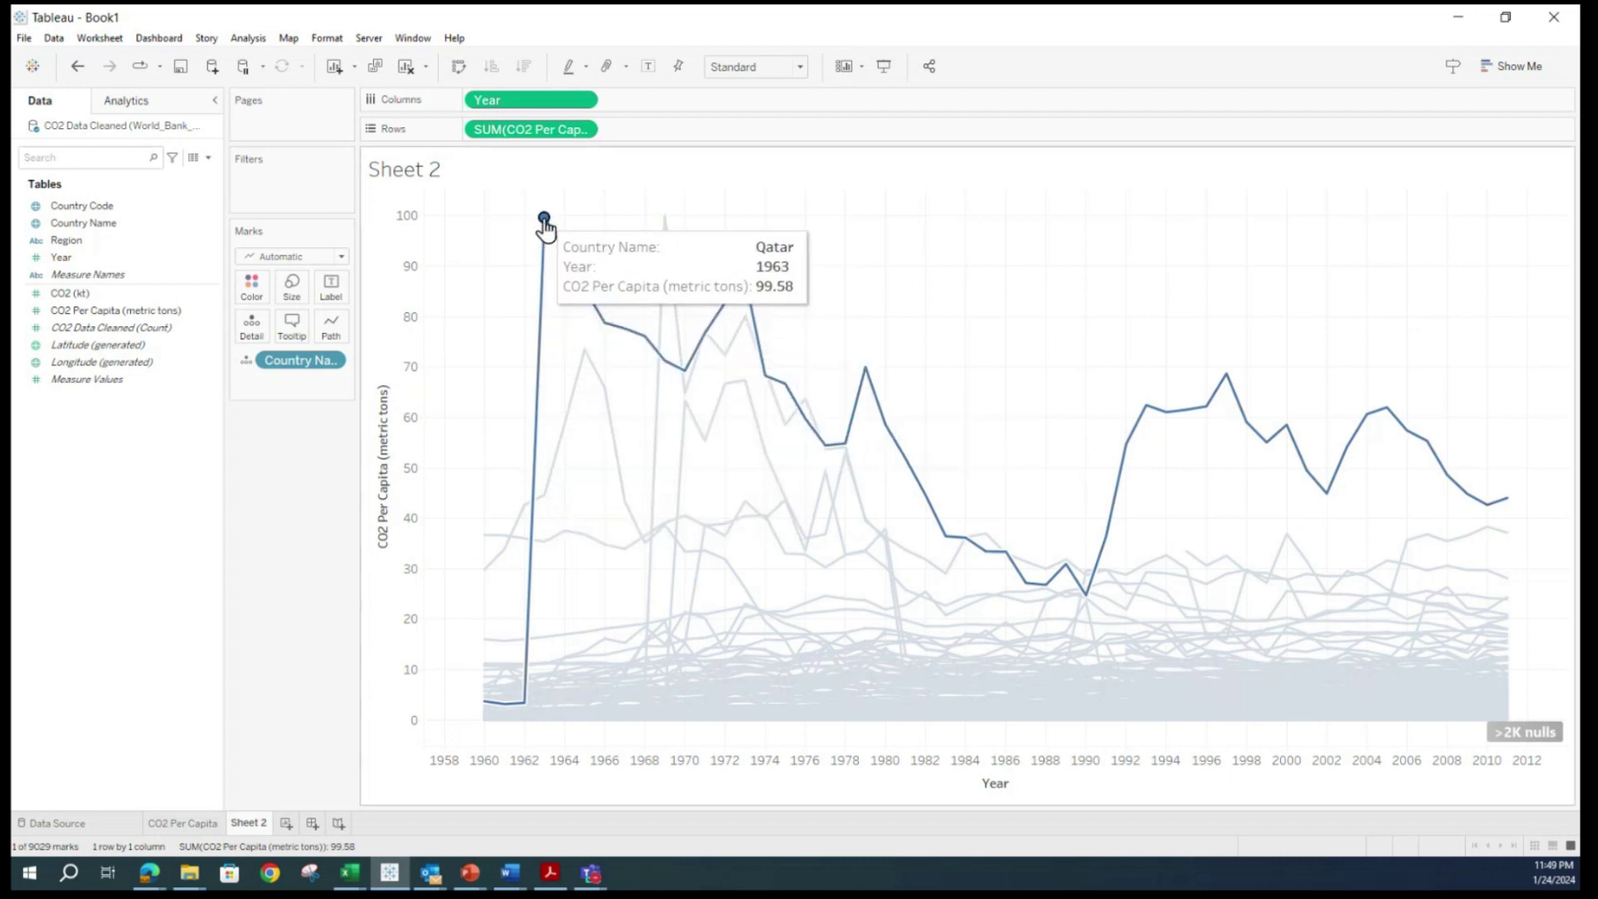
mouse_move(545, 226)
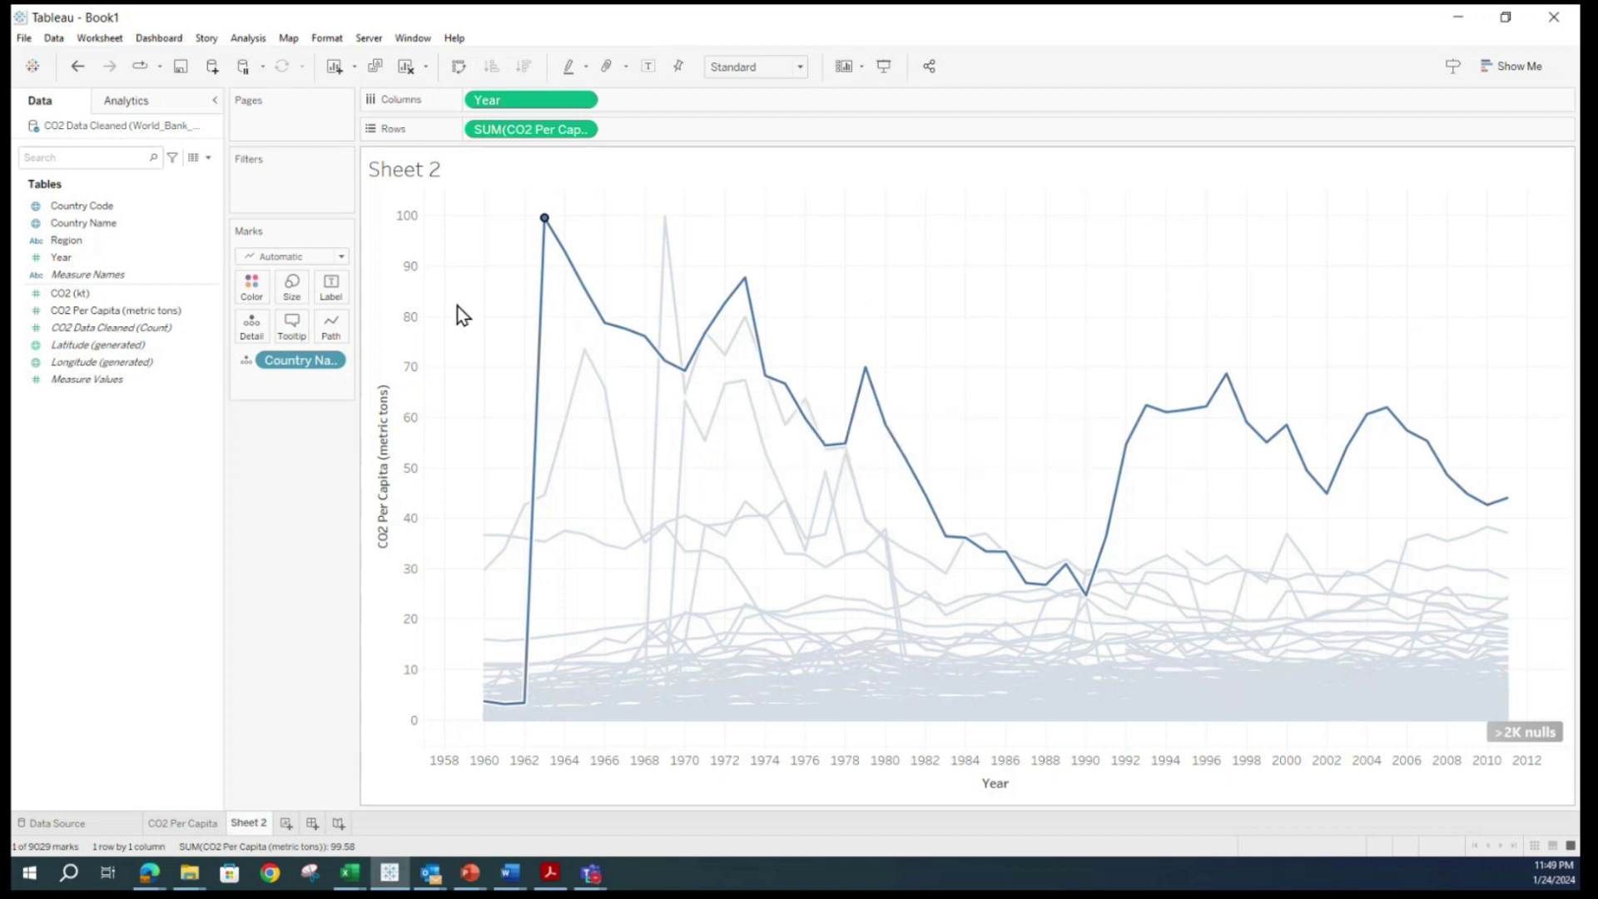
click(546, 248)
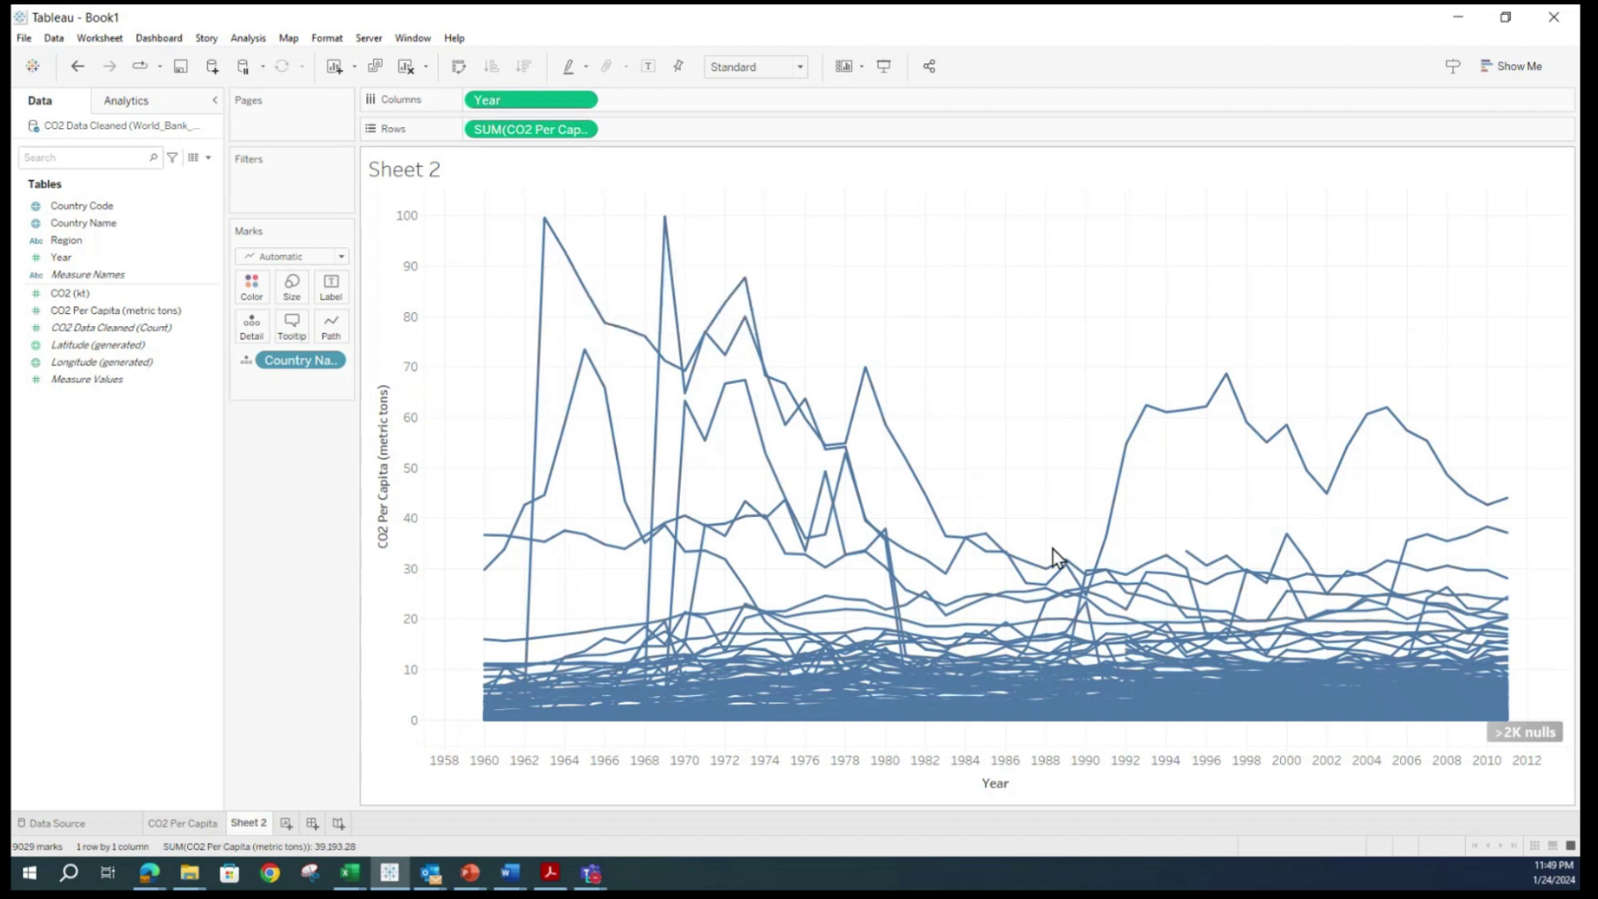
click(1431, 535)
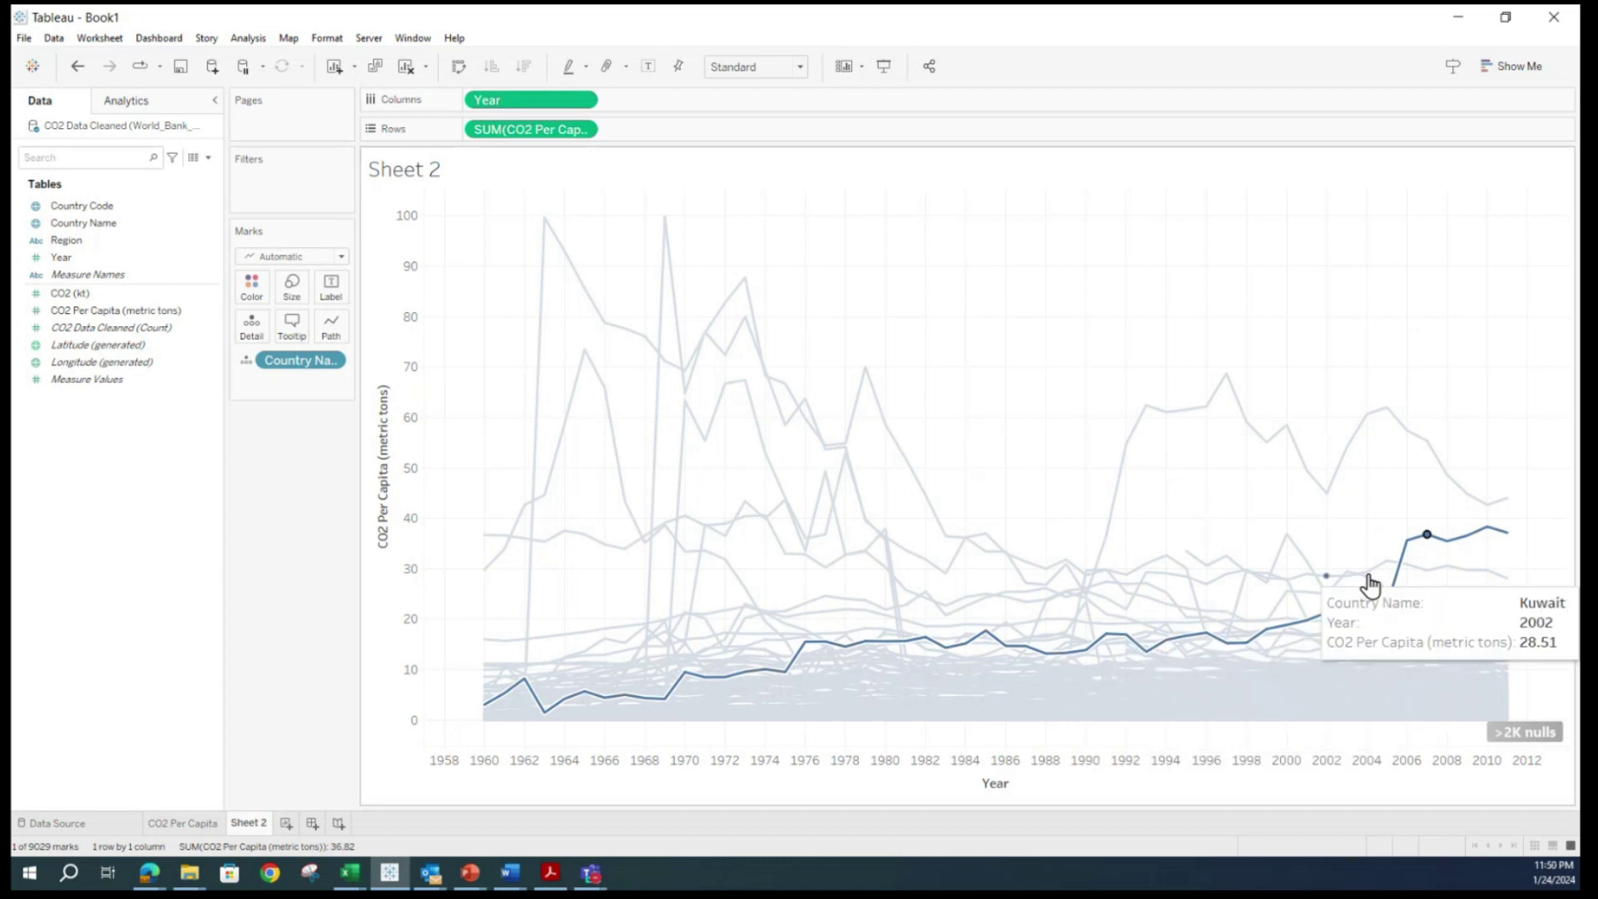
click(1418, 543)
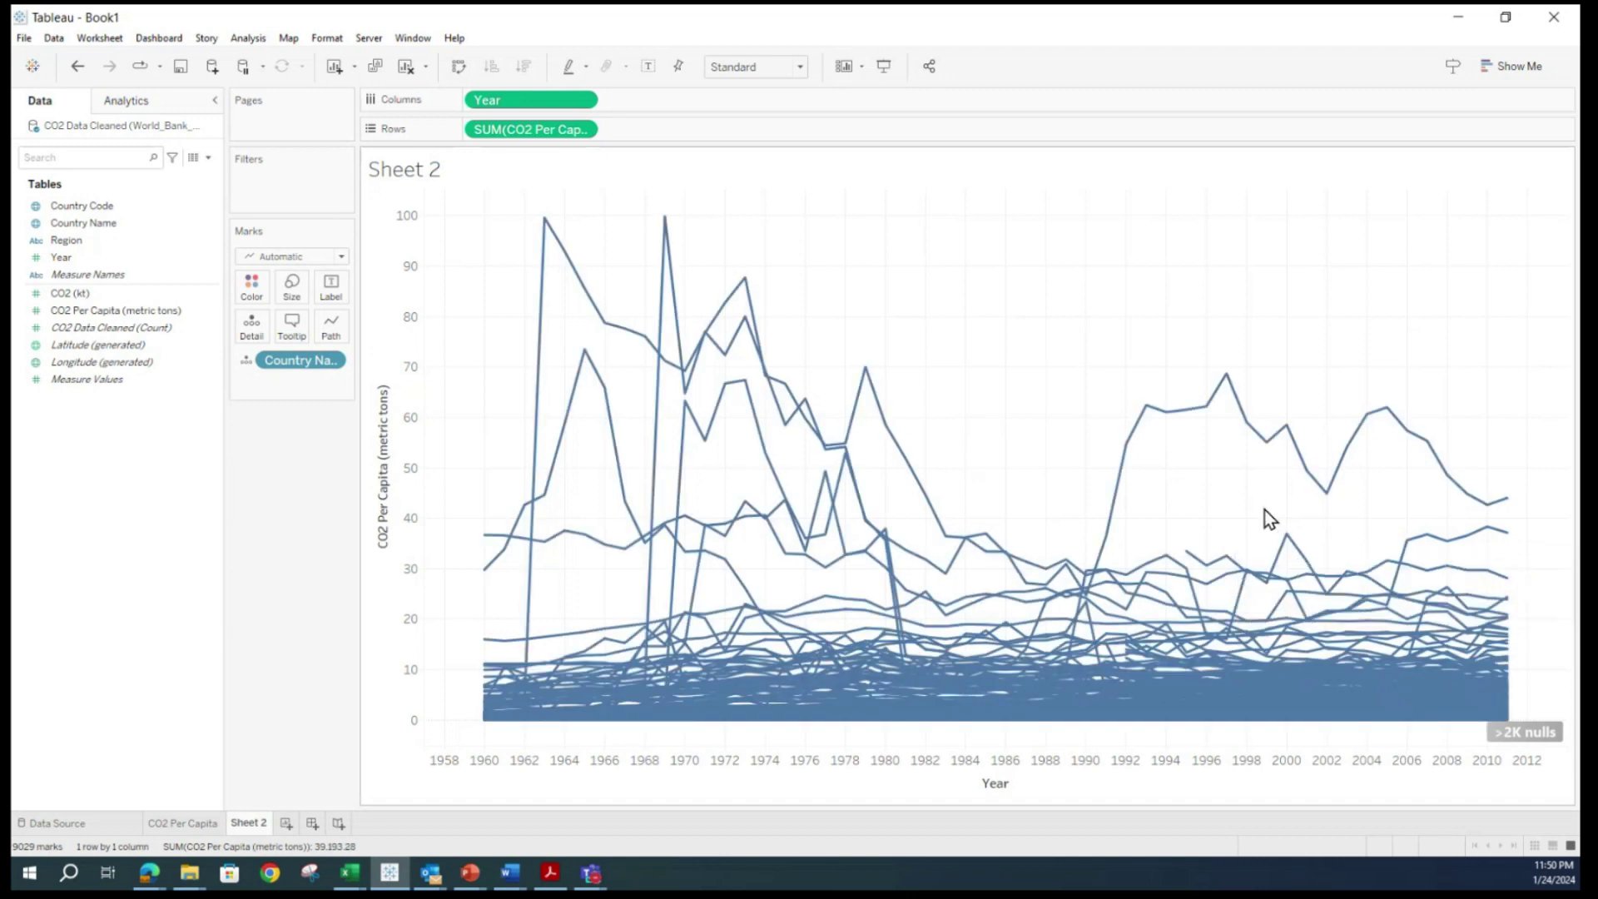
mouse_move(1124, 589)
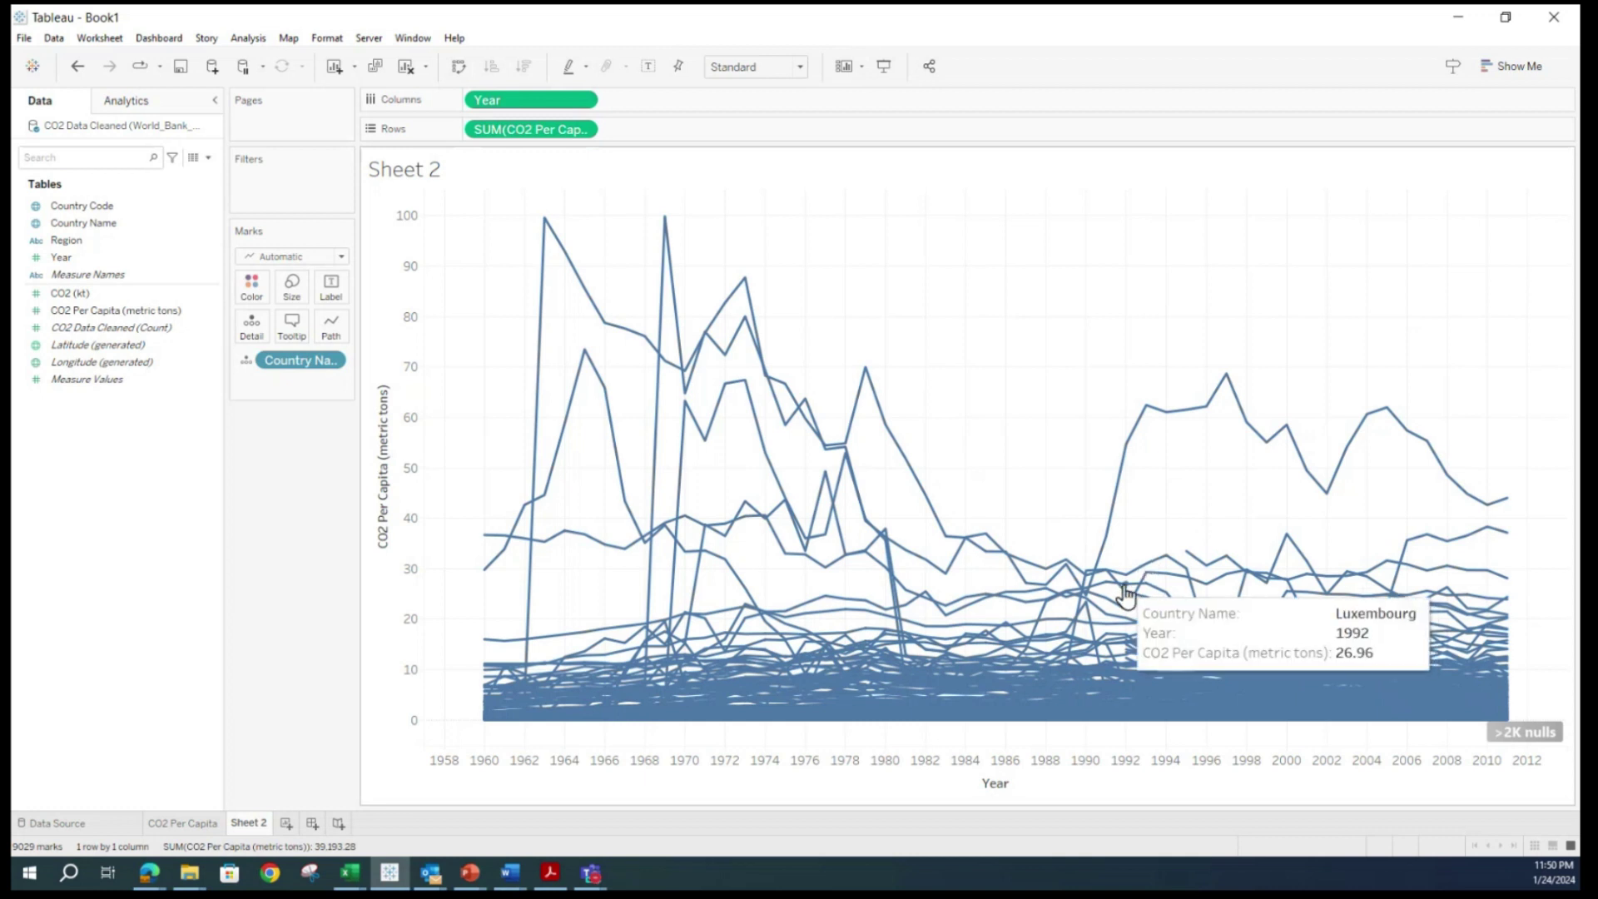
mouse_move(832, 629)
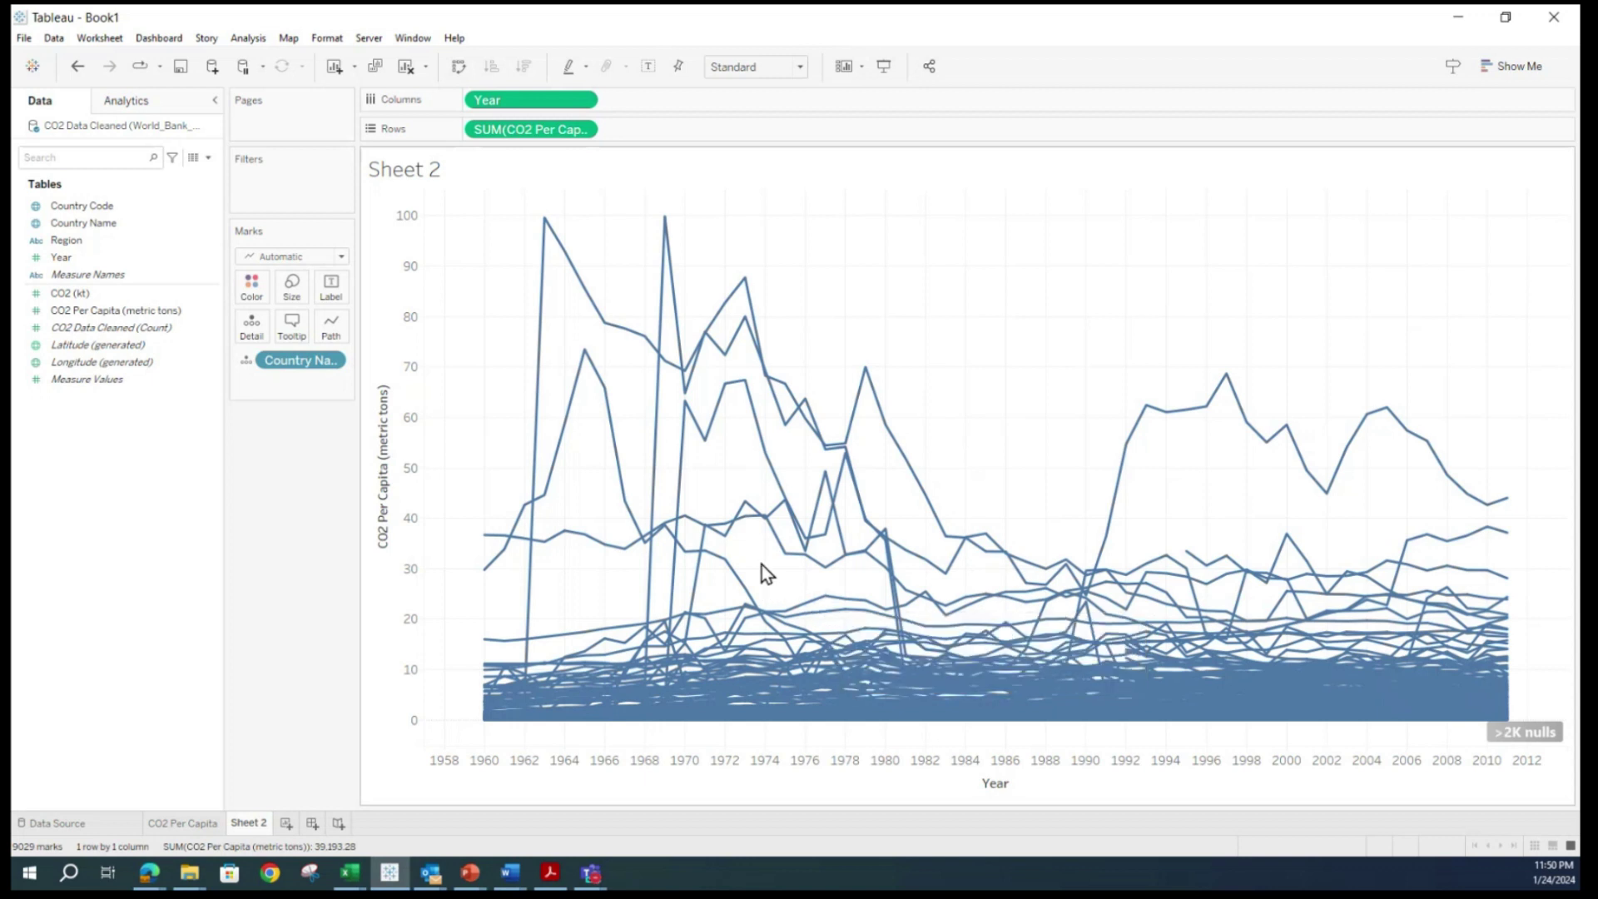
mouse_move(528, 575)
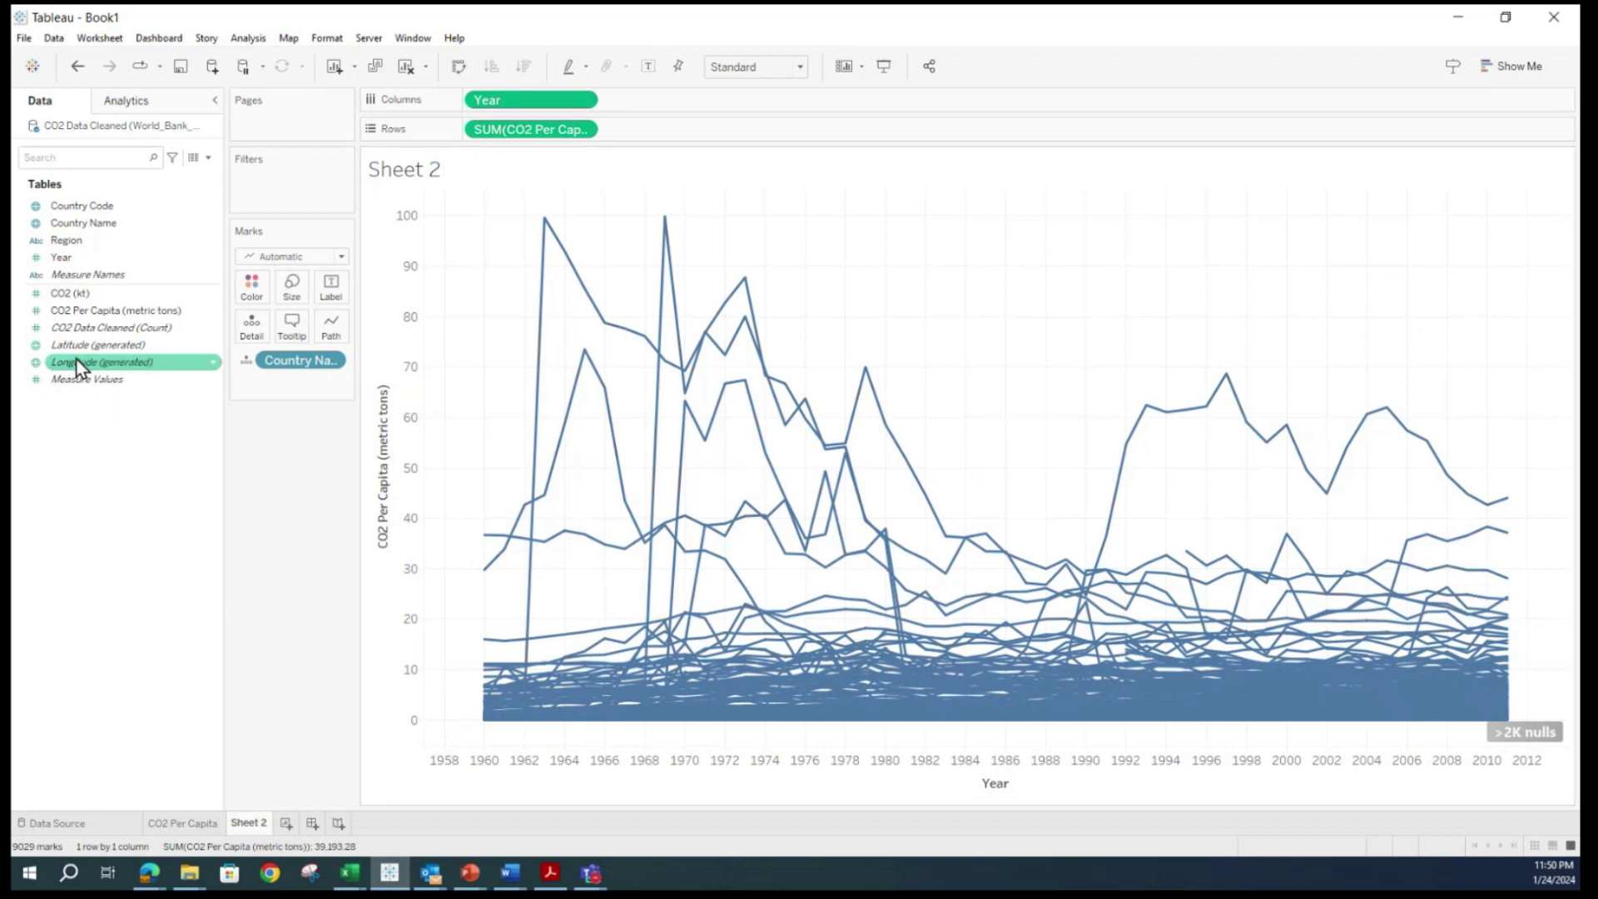
Colour the country lines by CO2 Per Capita (metric tons) using the Red-Black Diverging palette, reversed.
drag(84, 312, 246, 288)
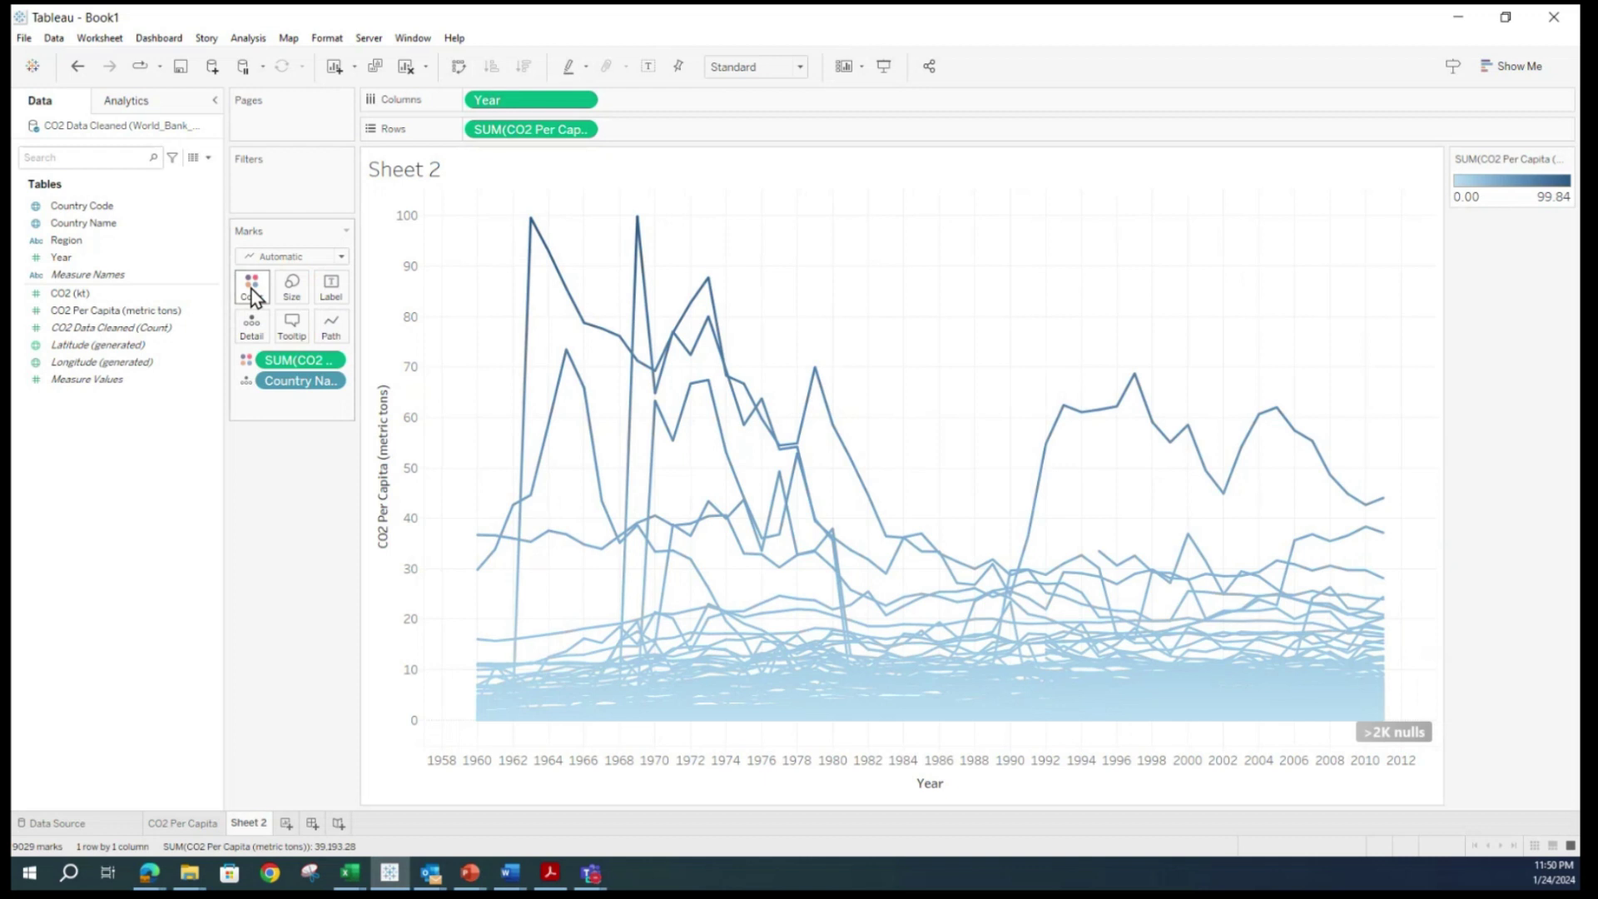
click(251, 288)
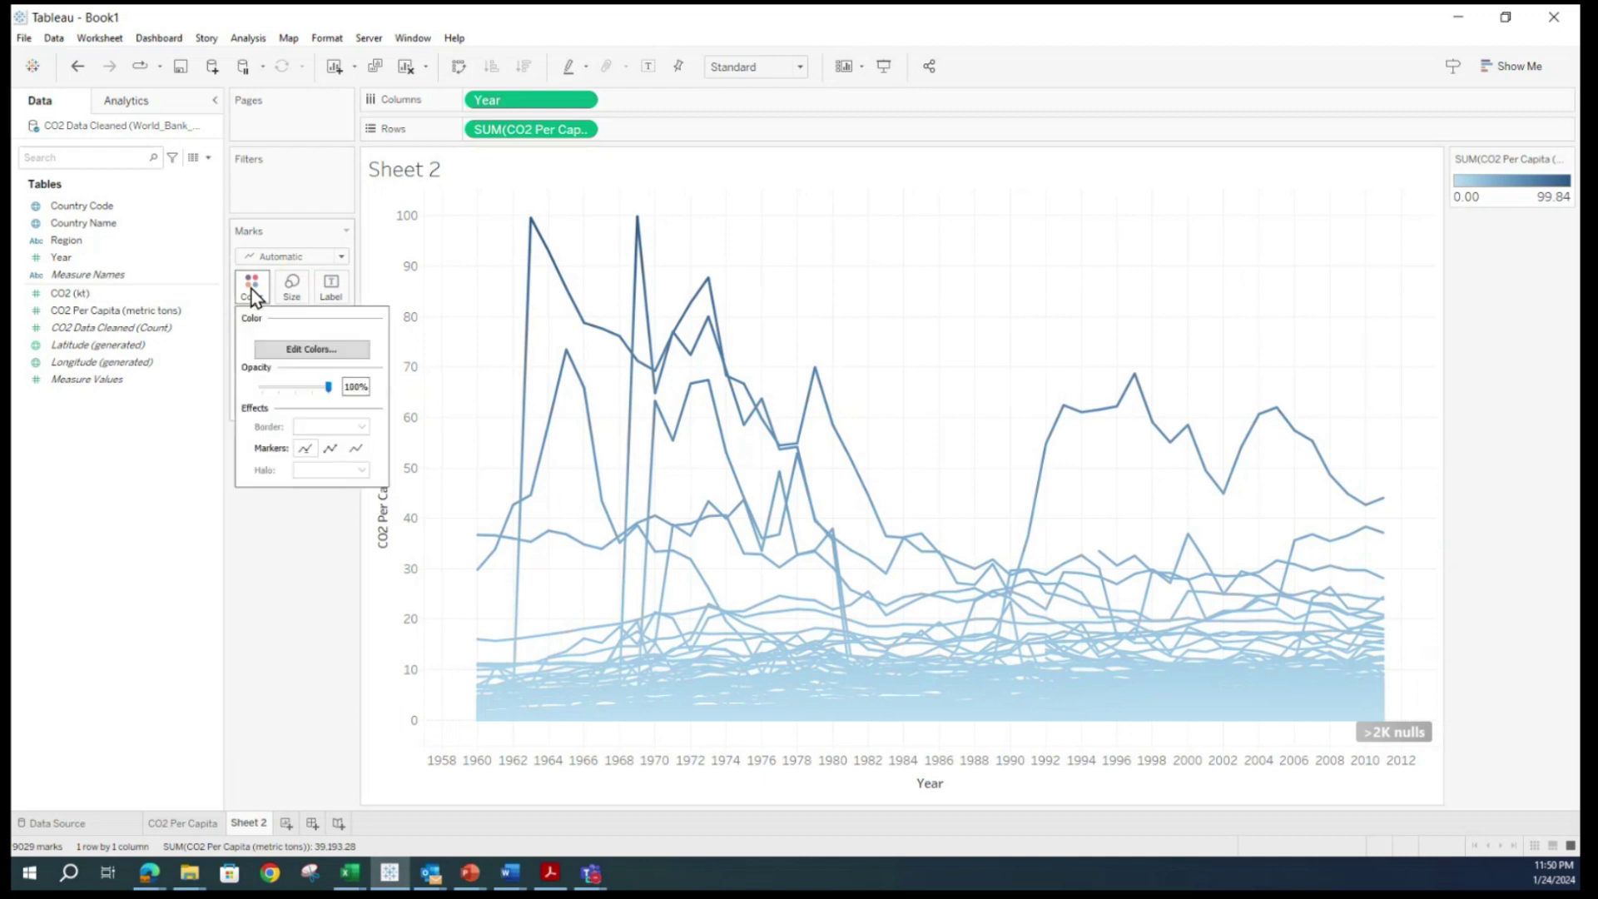
click(283, 351)
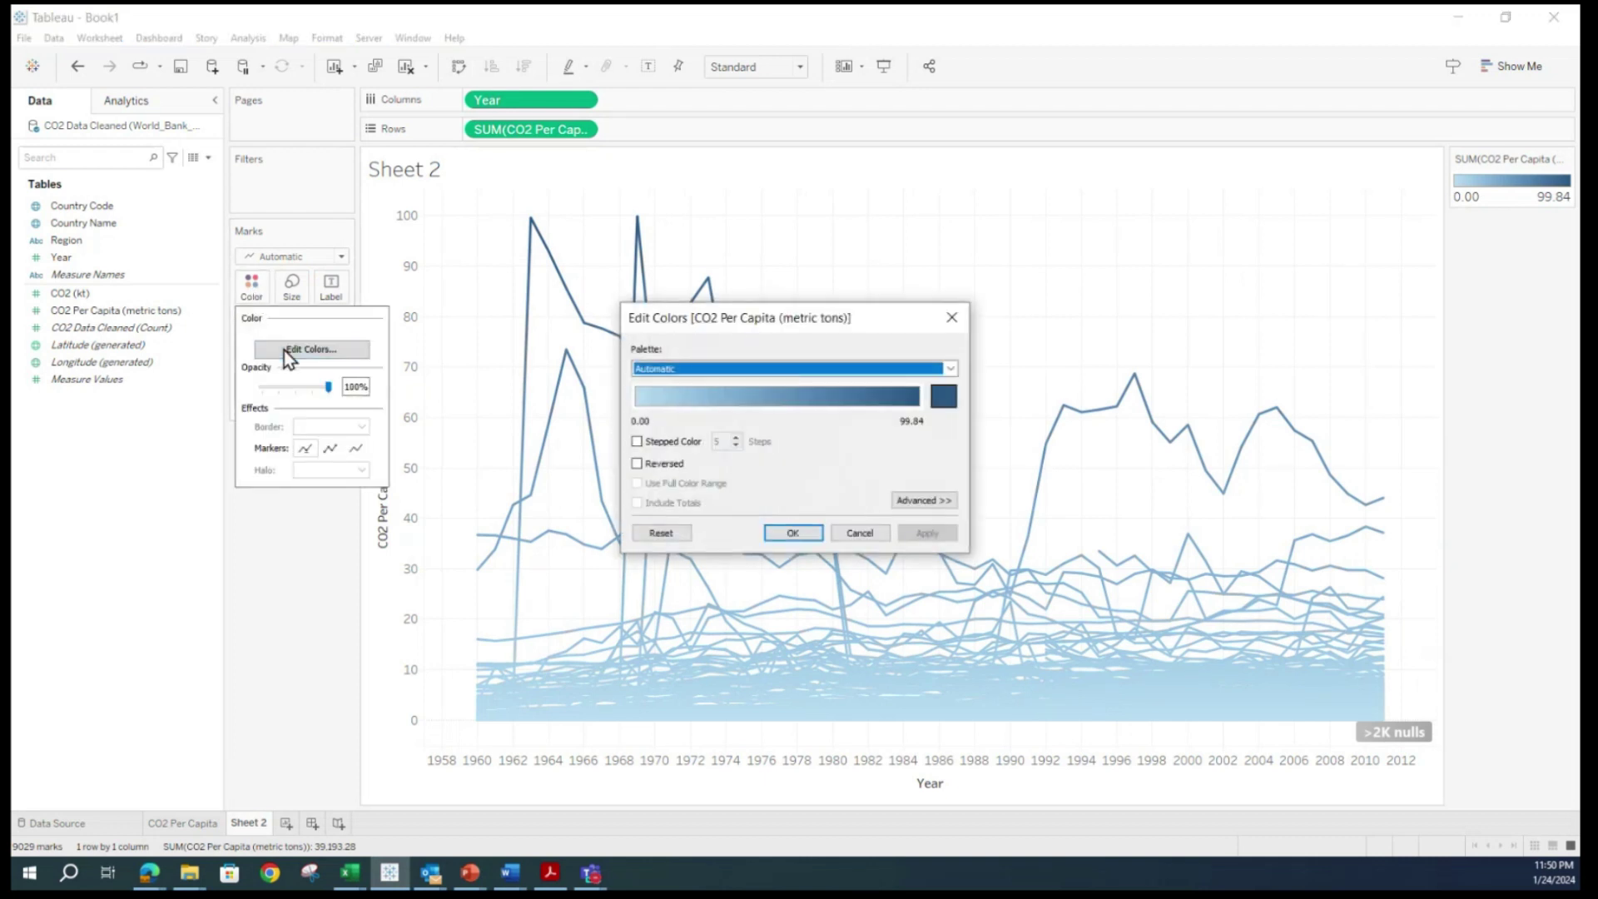
click(776, 368)
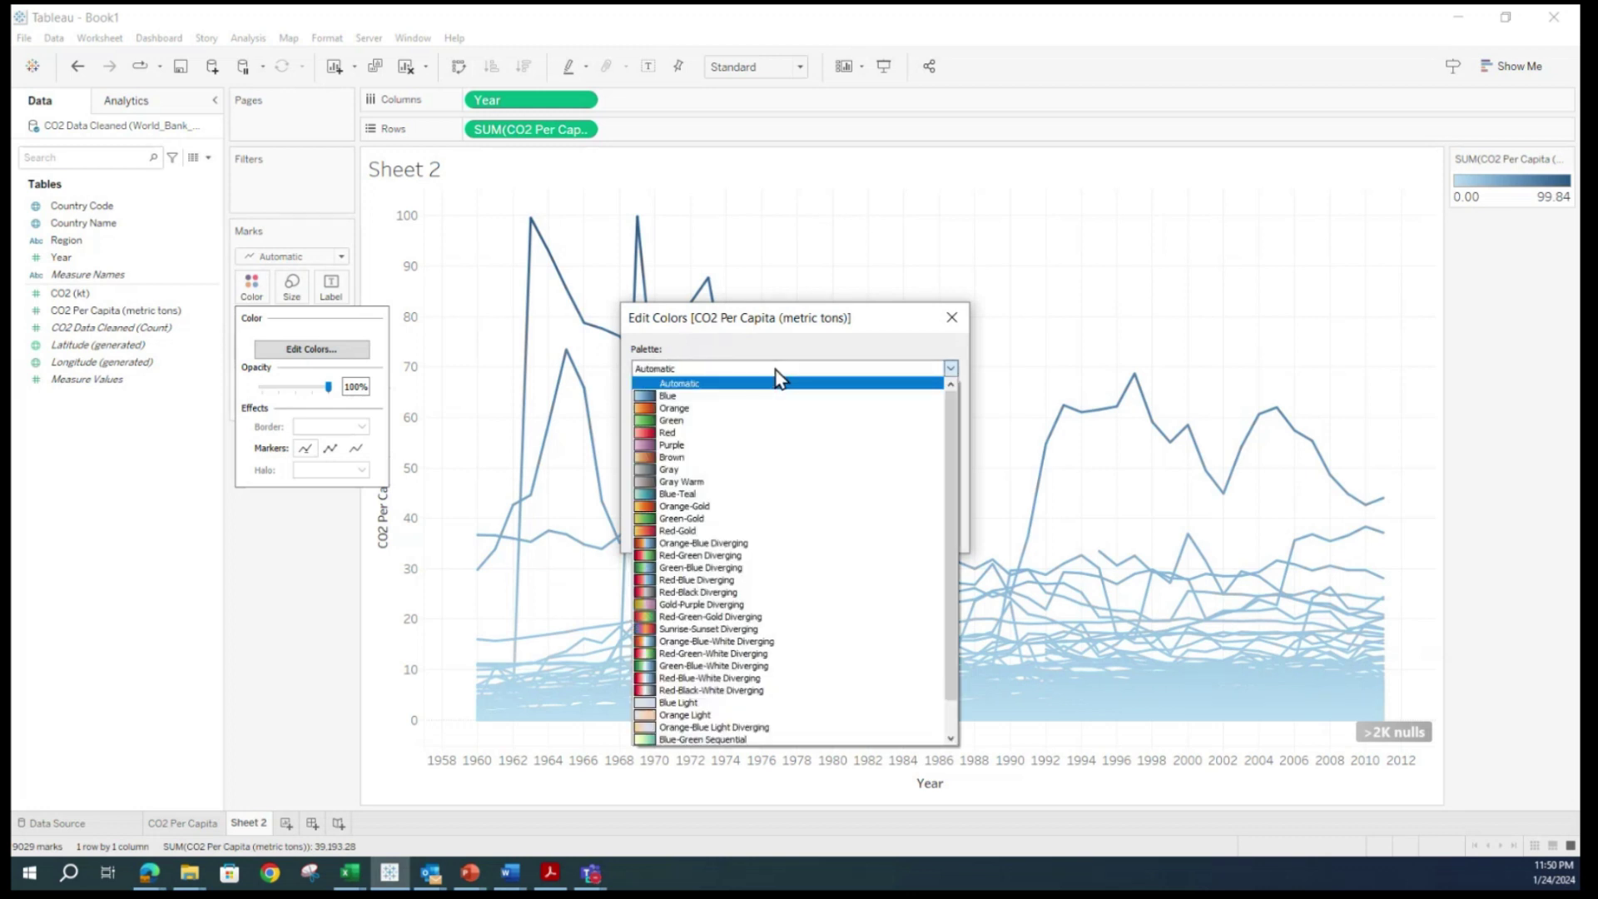
click(692, 592)
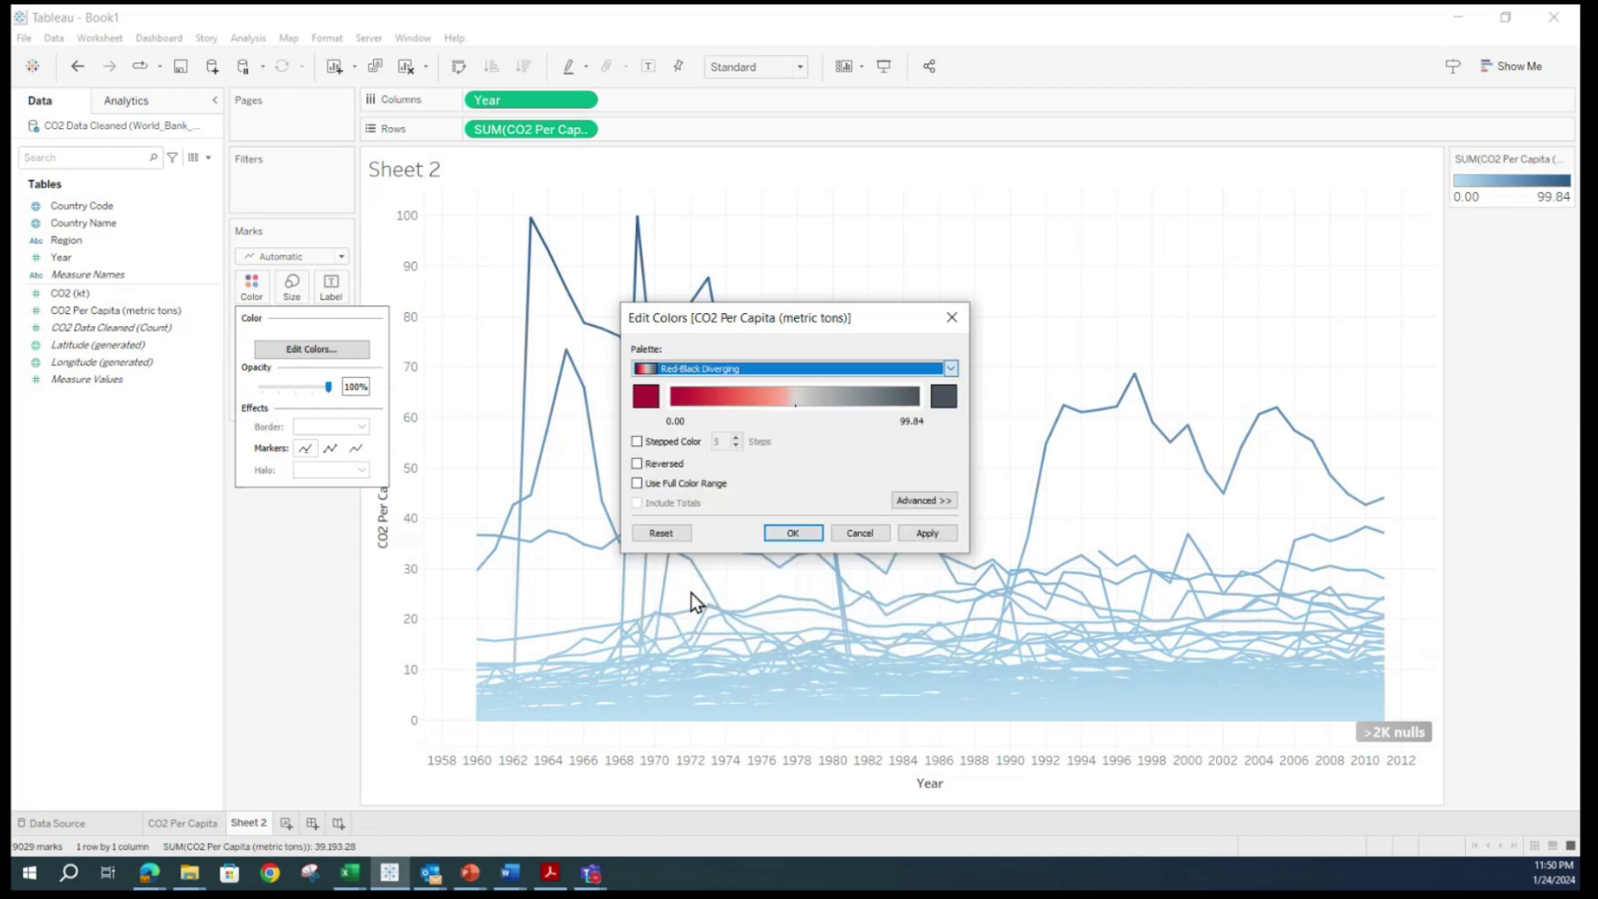
click(664, 466)
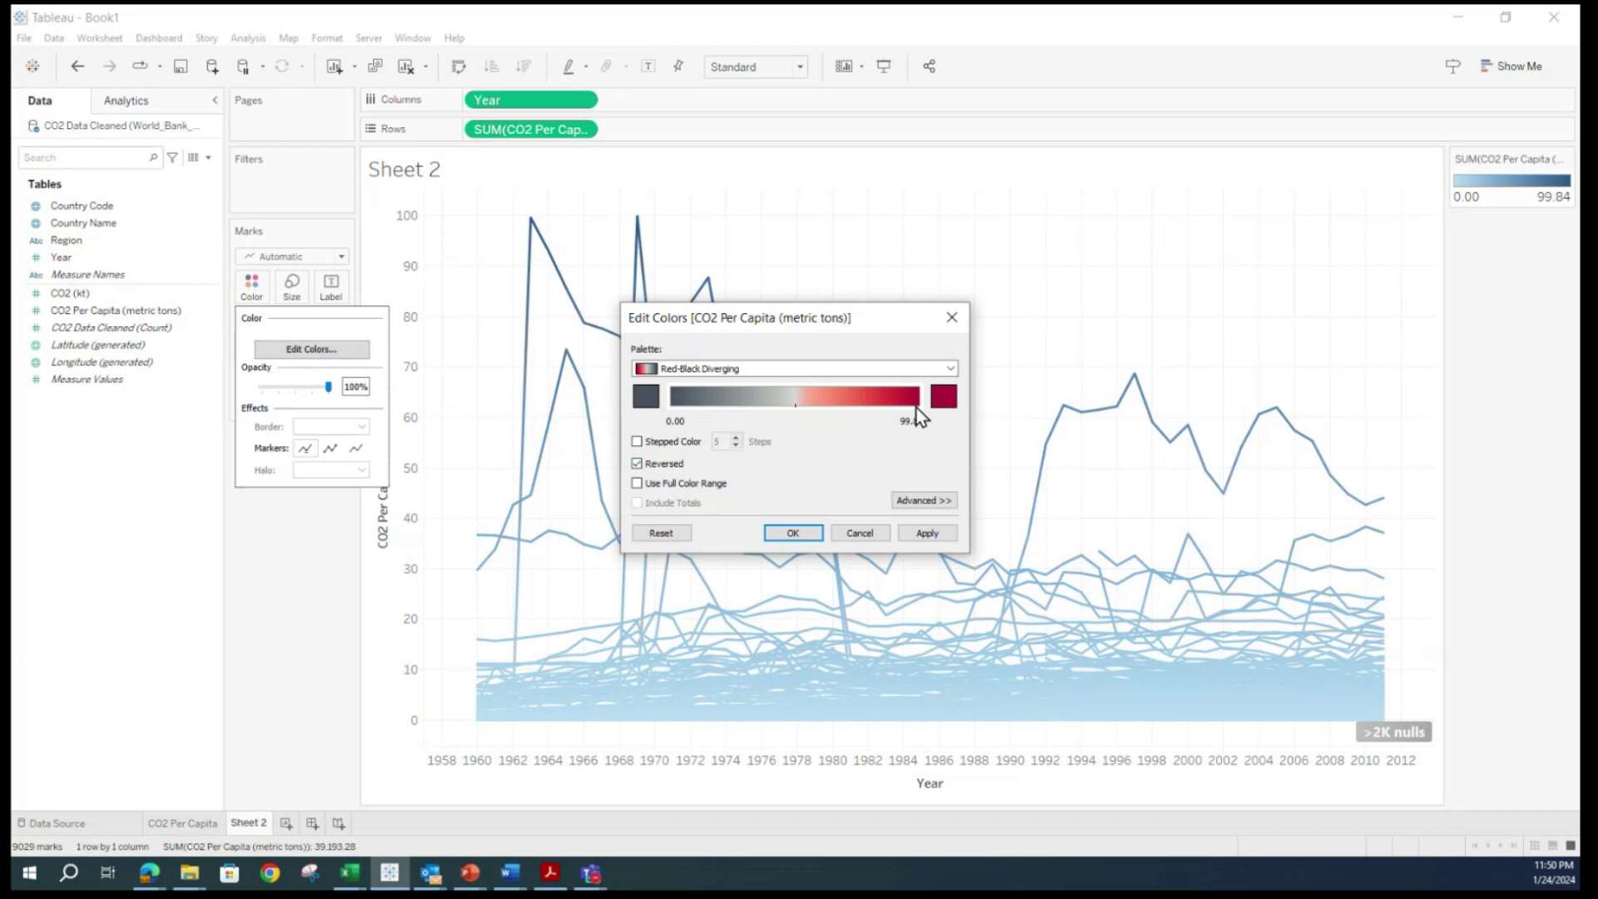
click(928, 534)
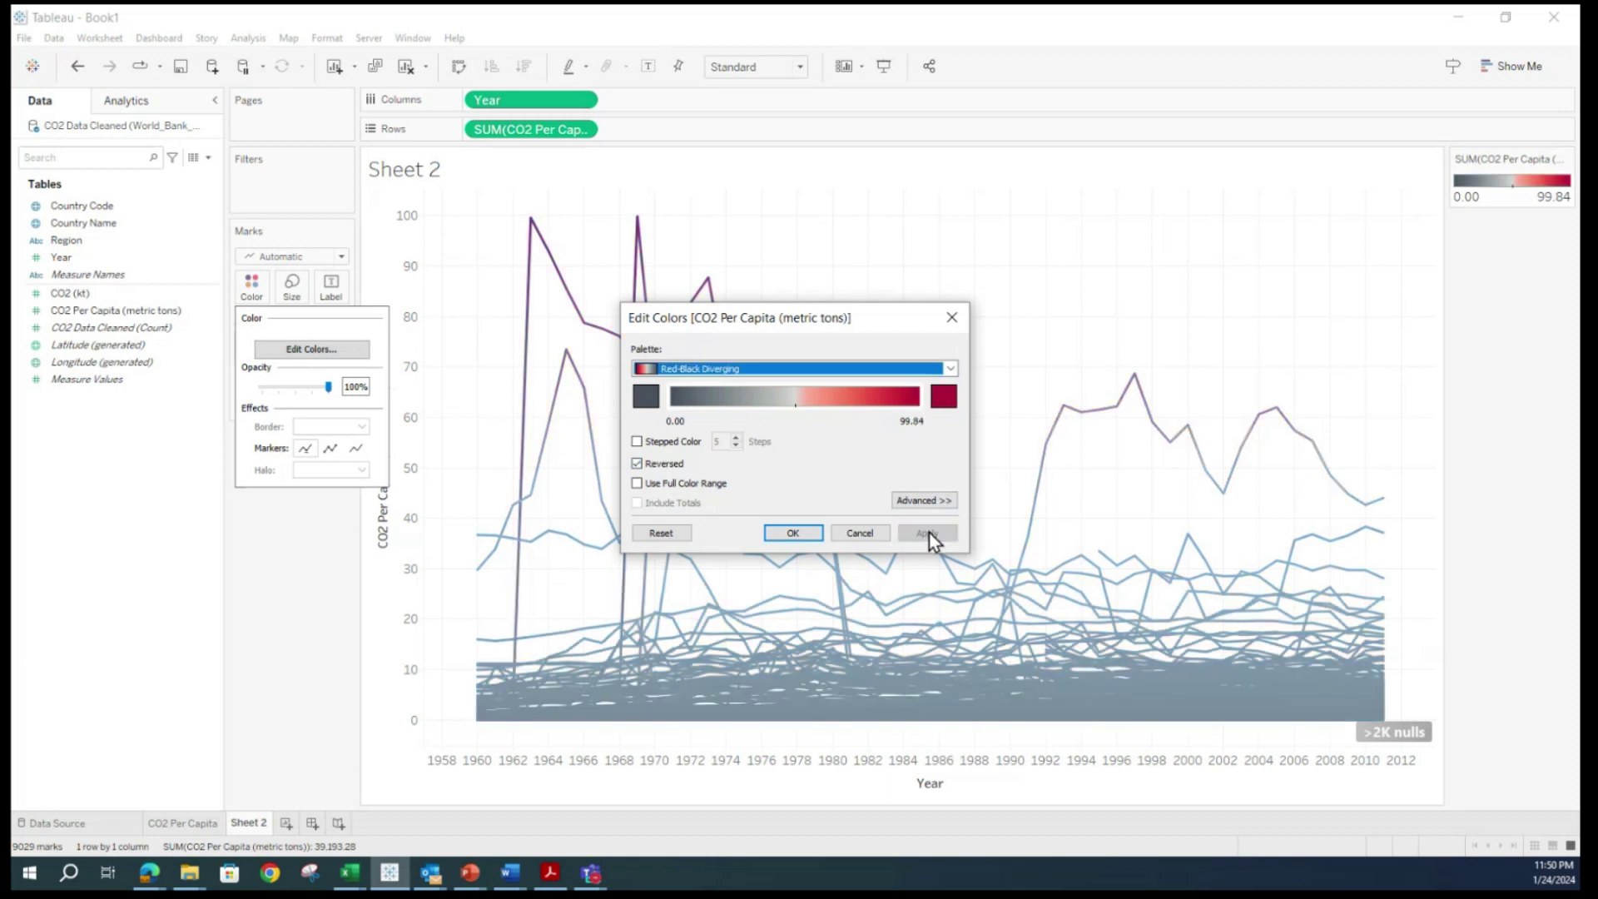
click(795, 534)
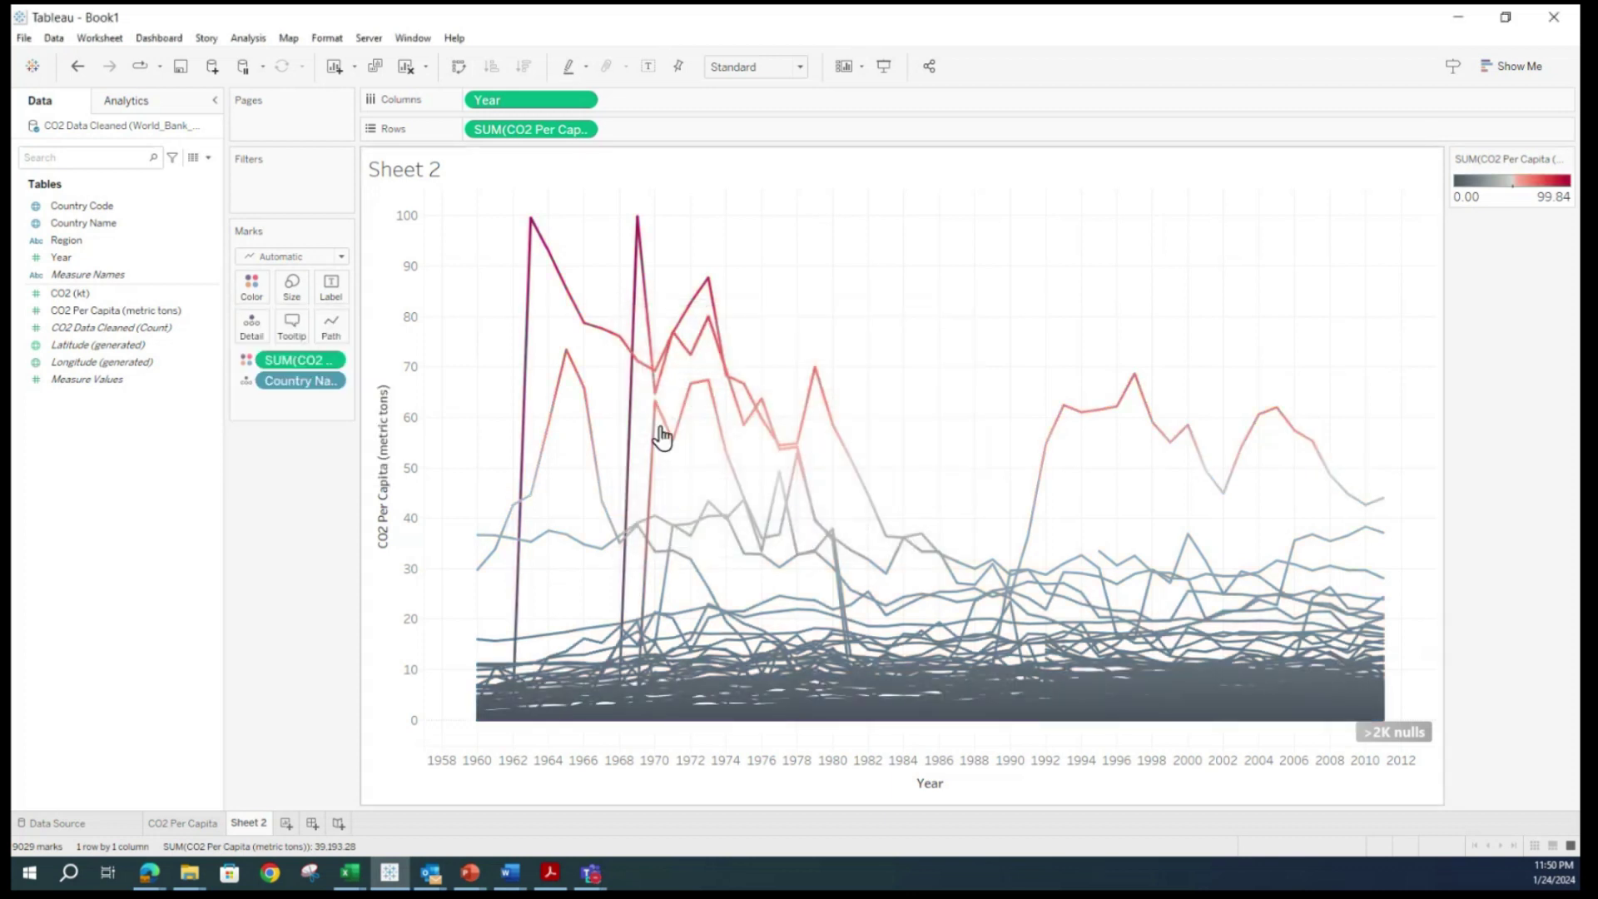
mouse_move(554, 275)
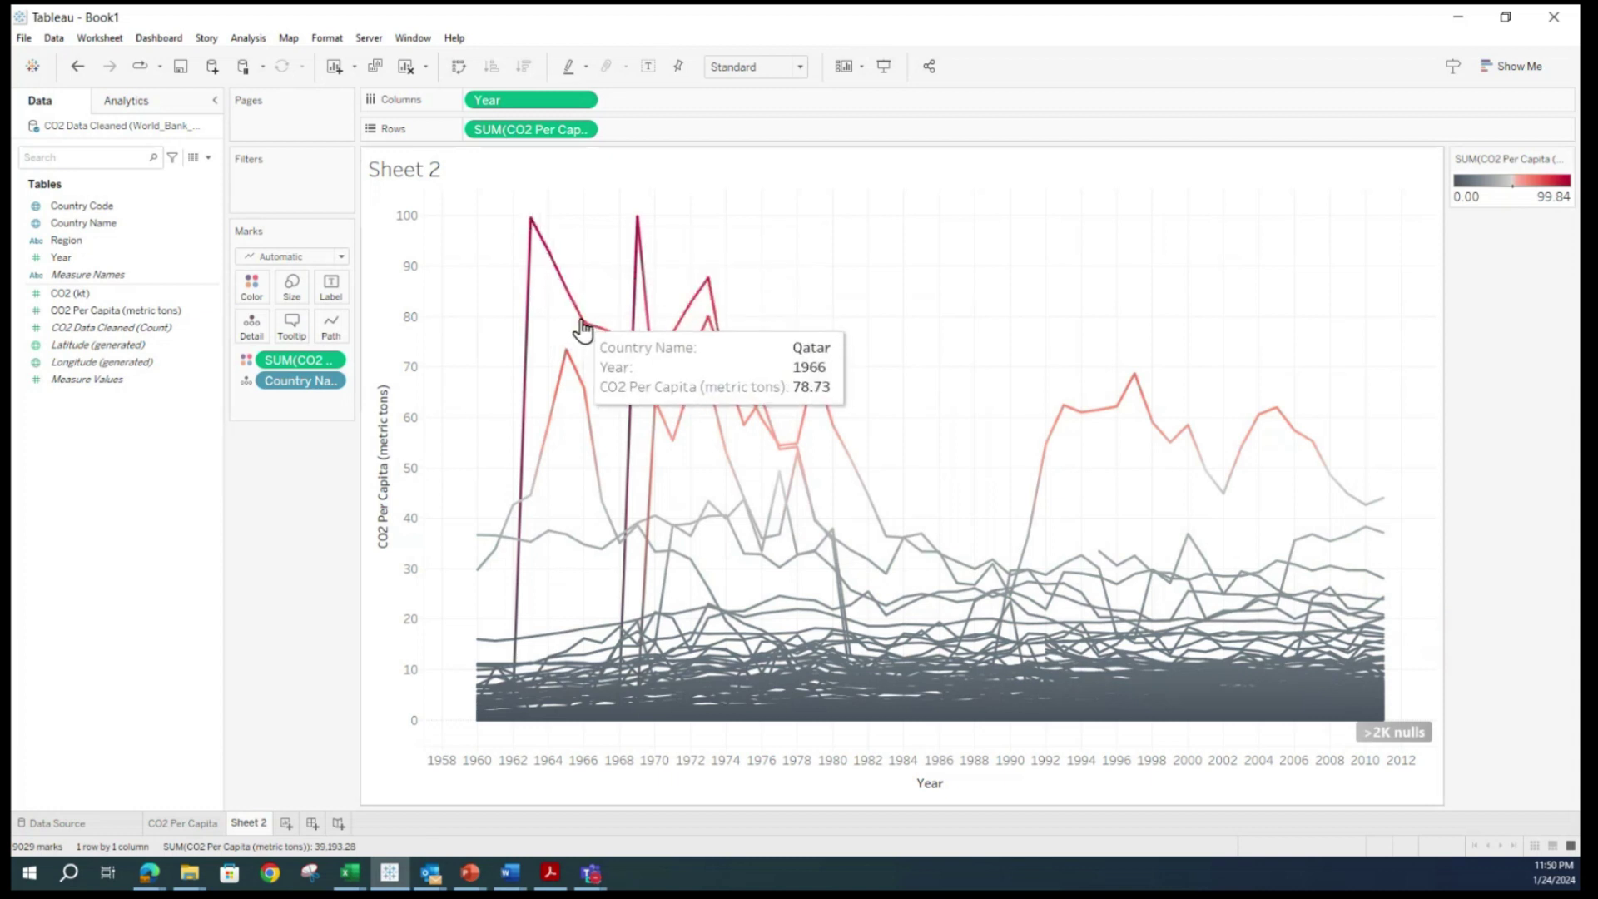
Rename Sheet 2 as CO2 Per Capita Per Year.
key(alt+Tab)
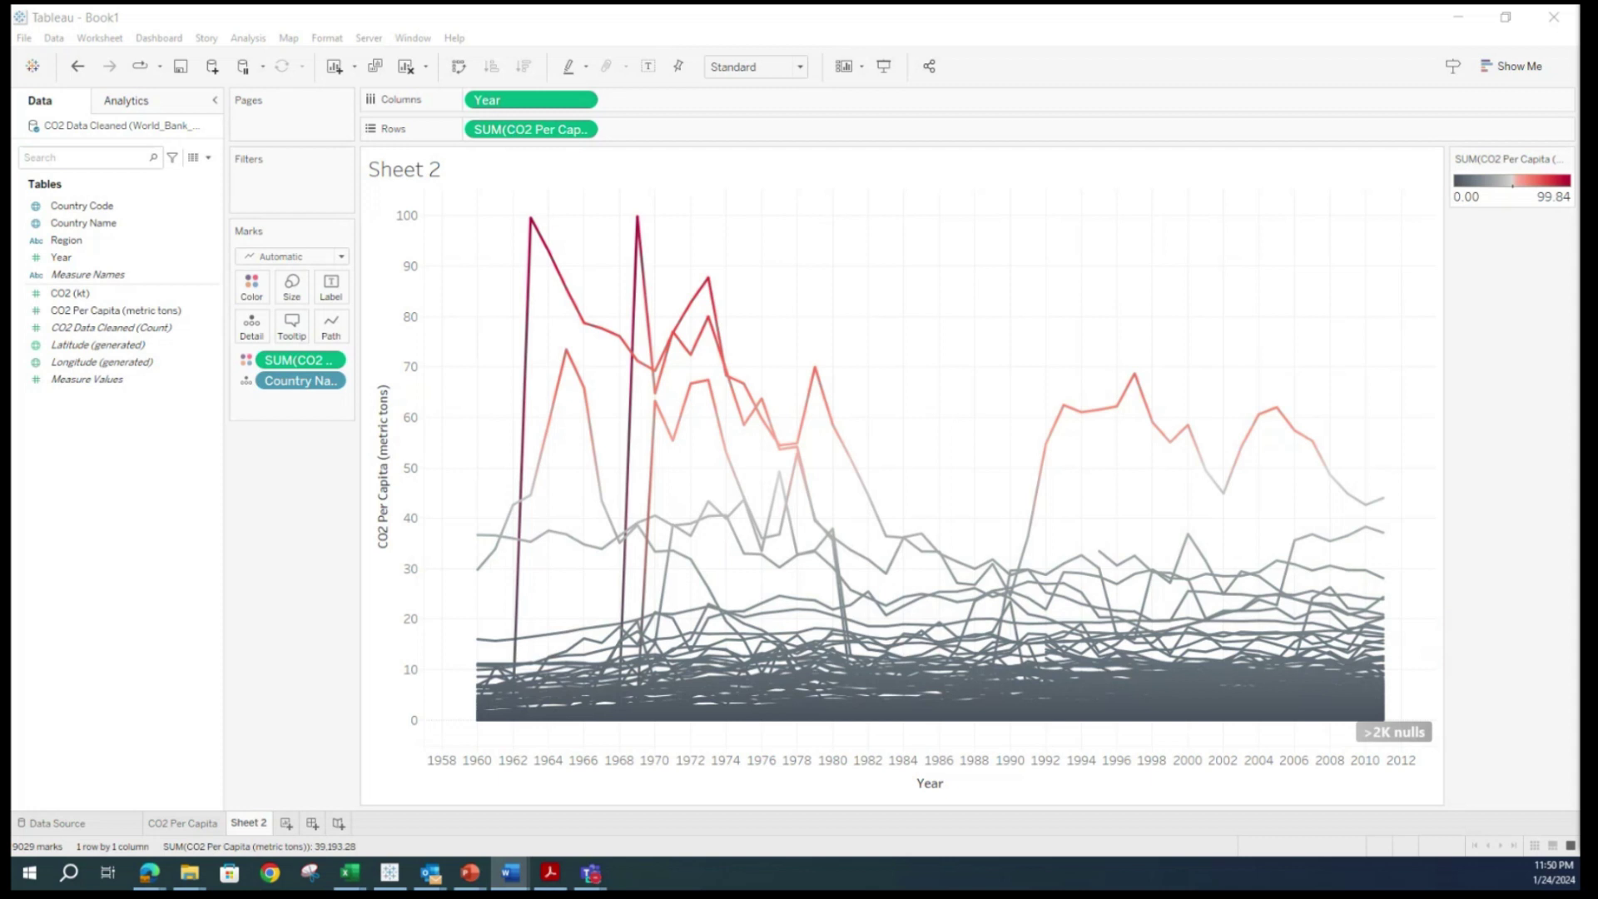
double_click(248, 824)
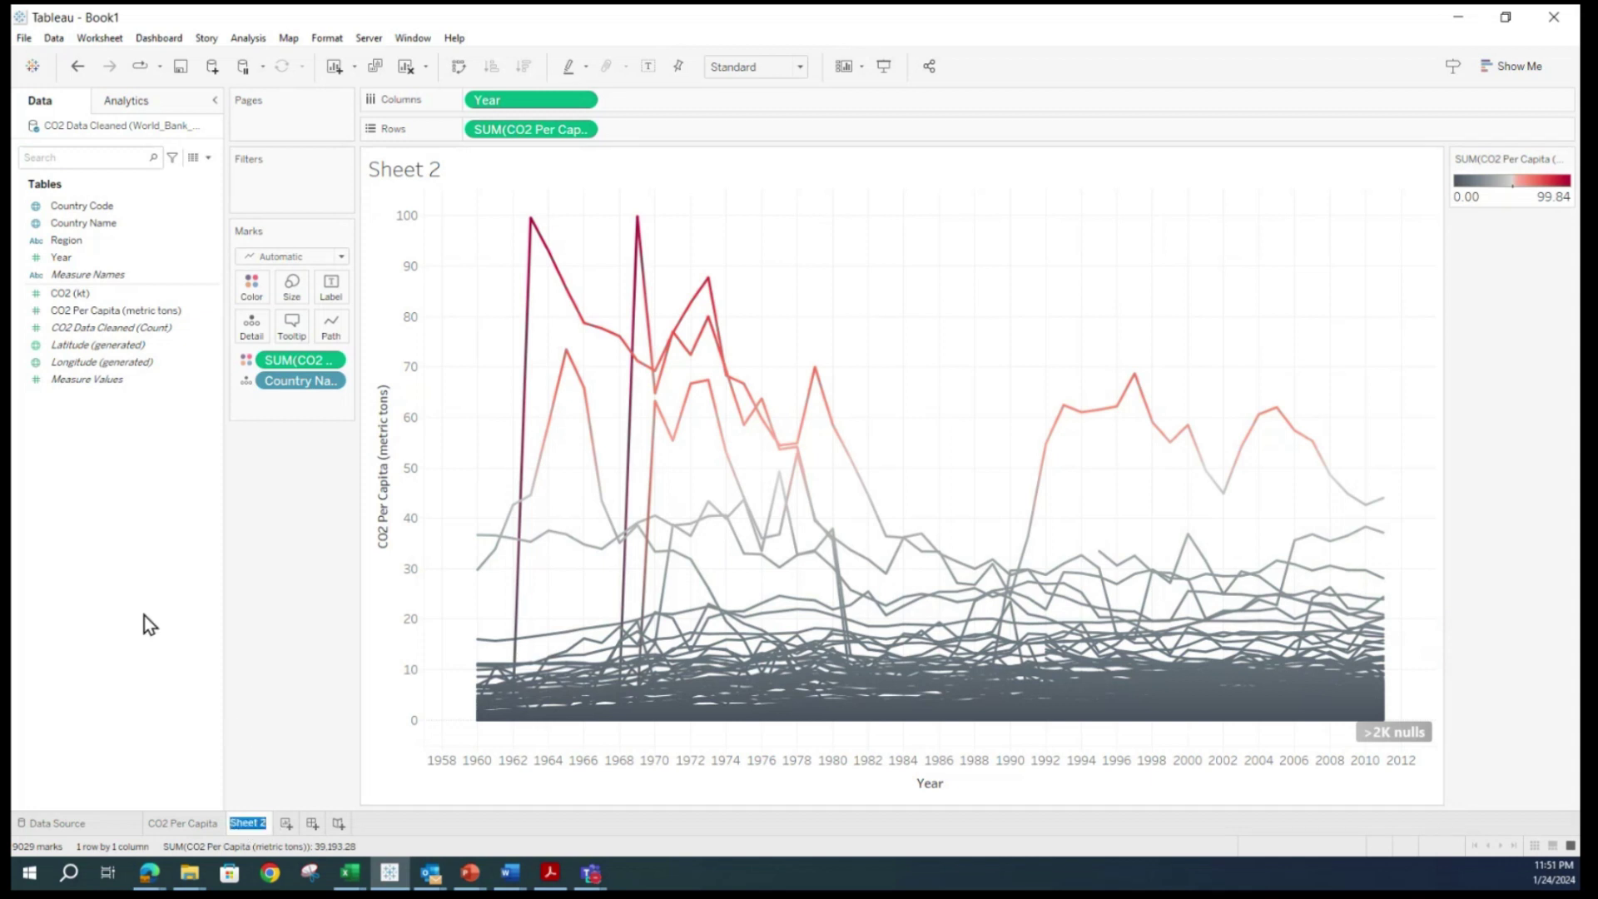
mouse_move(940, 666)
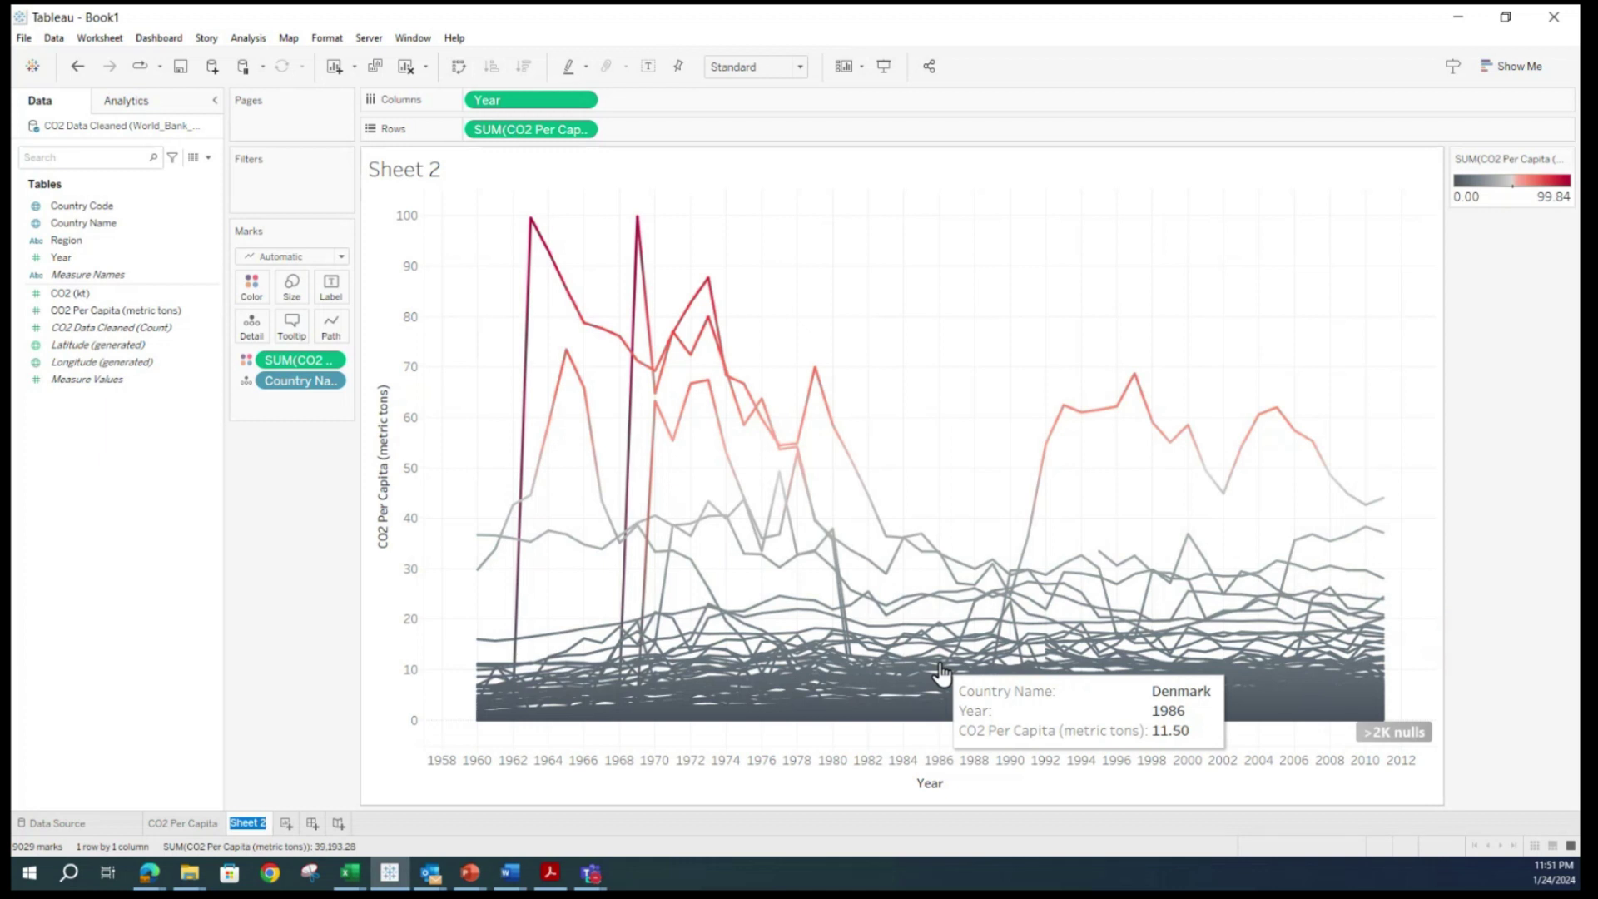
text(CO2 Per Capita)
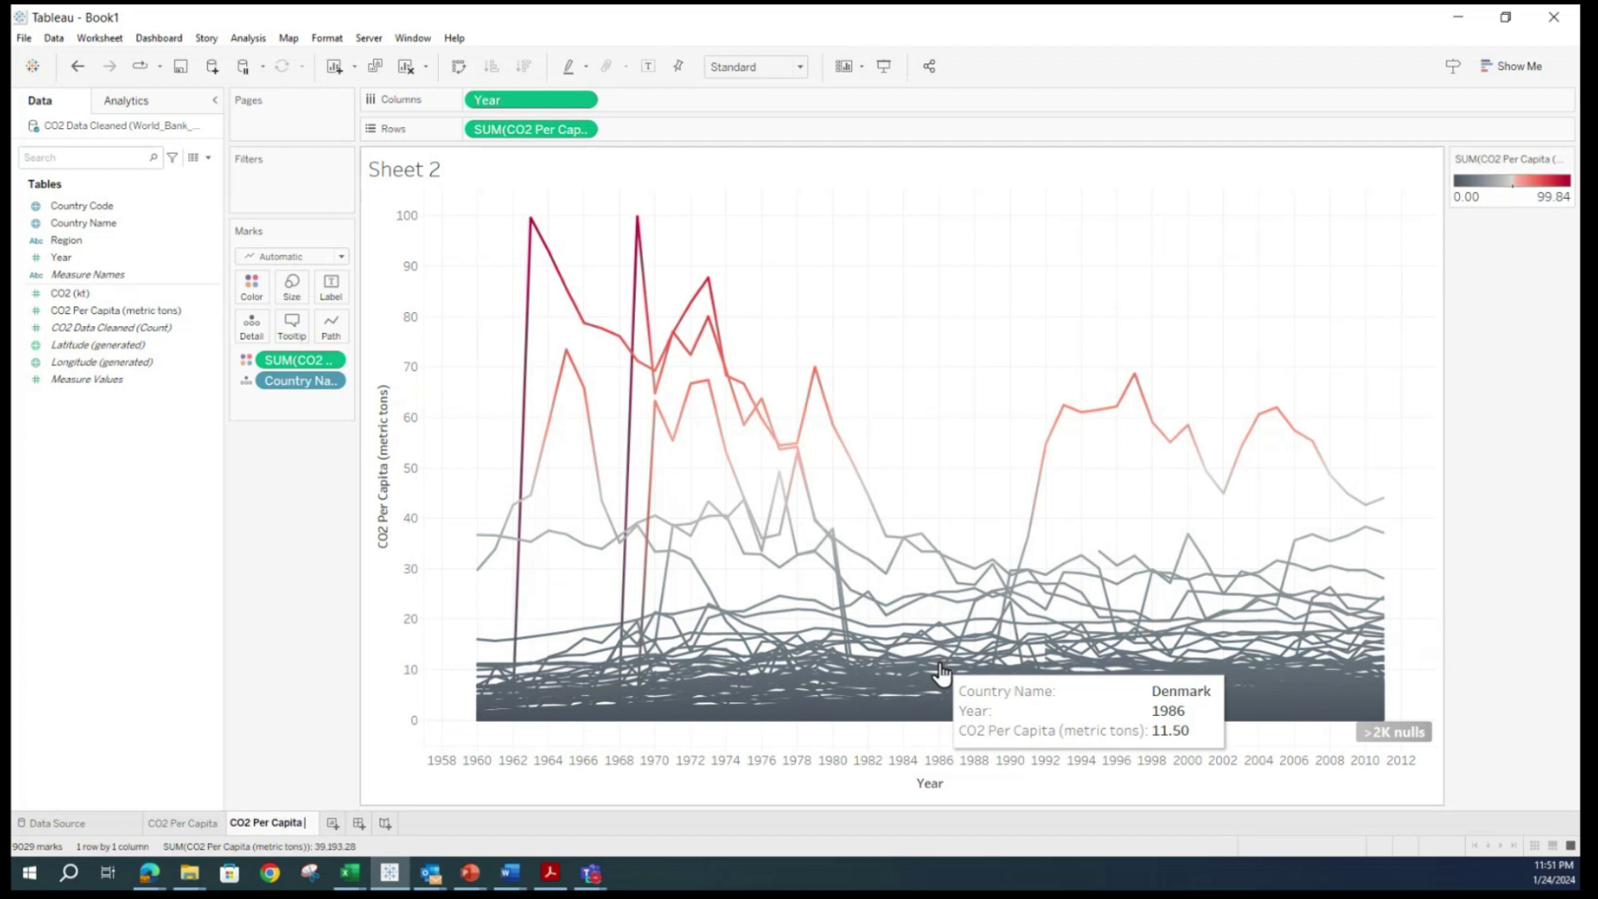
text( per year)
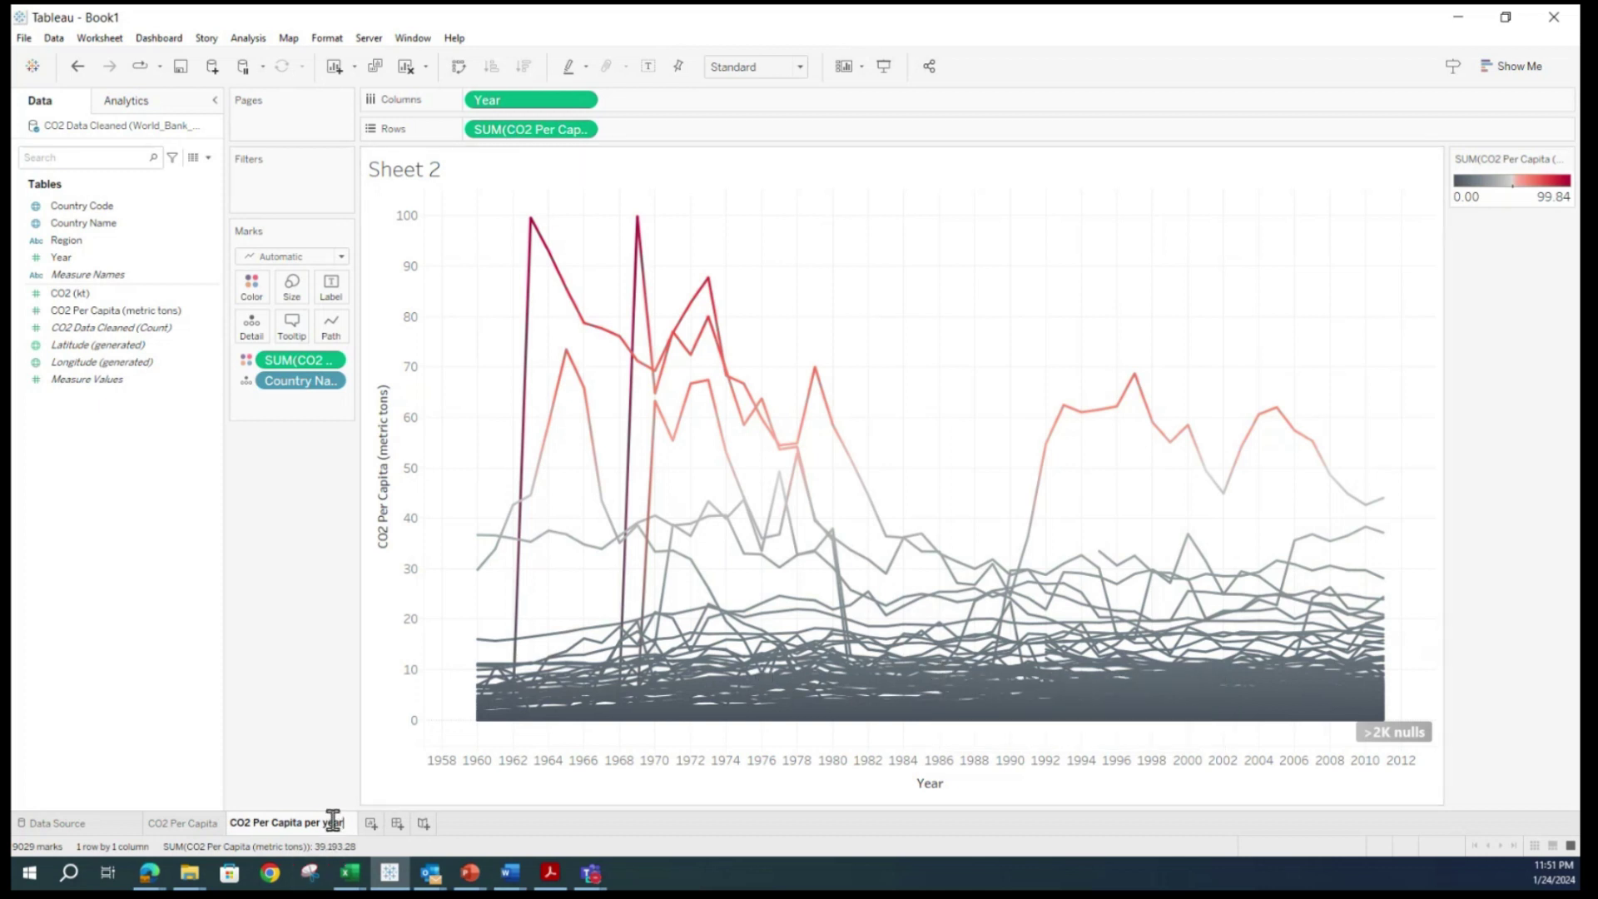
click(362, 793)
key(Left)
key(Left)
key(Left)
key(BackSpace)
text(Y)
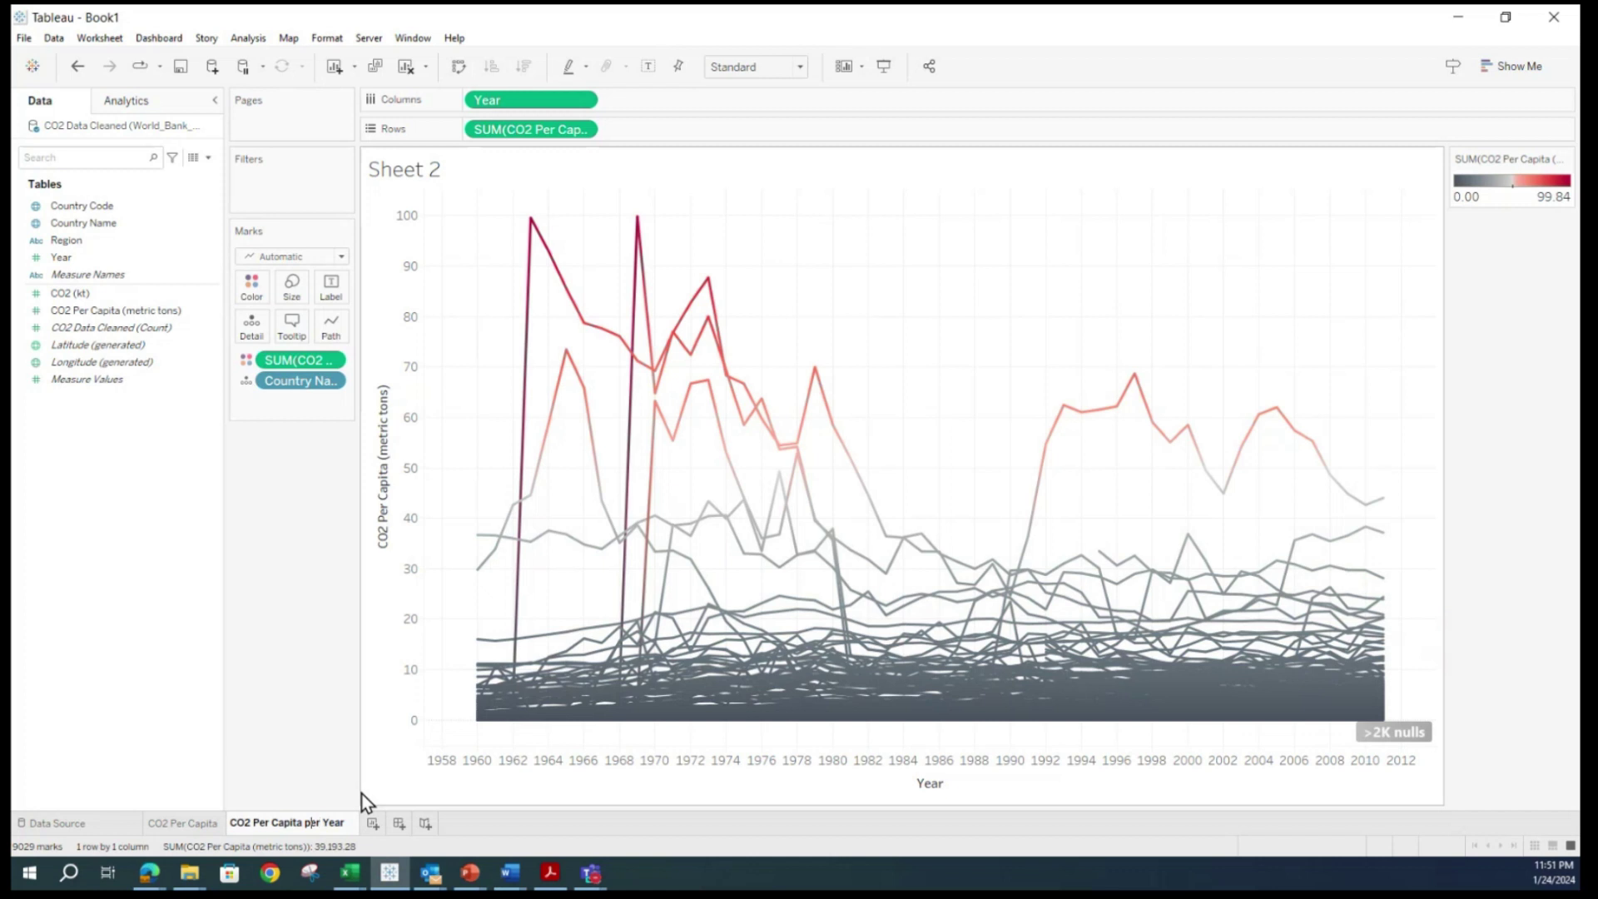
key(BackSpace)
text(P)
key(Return)
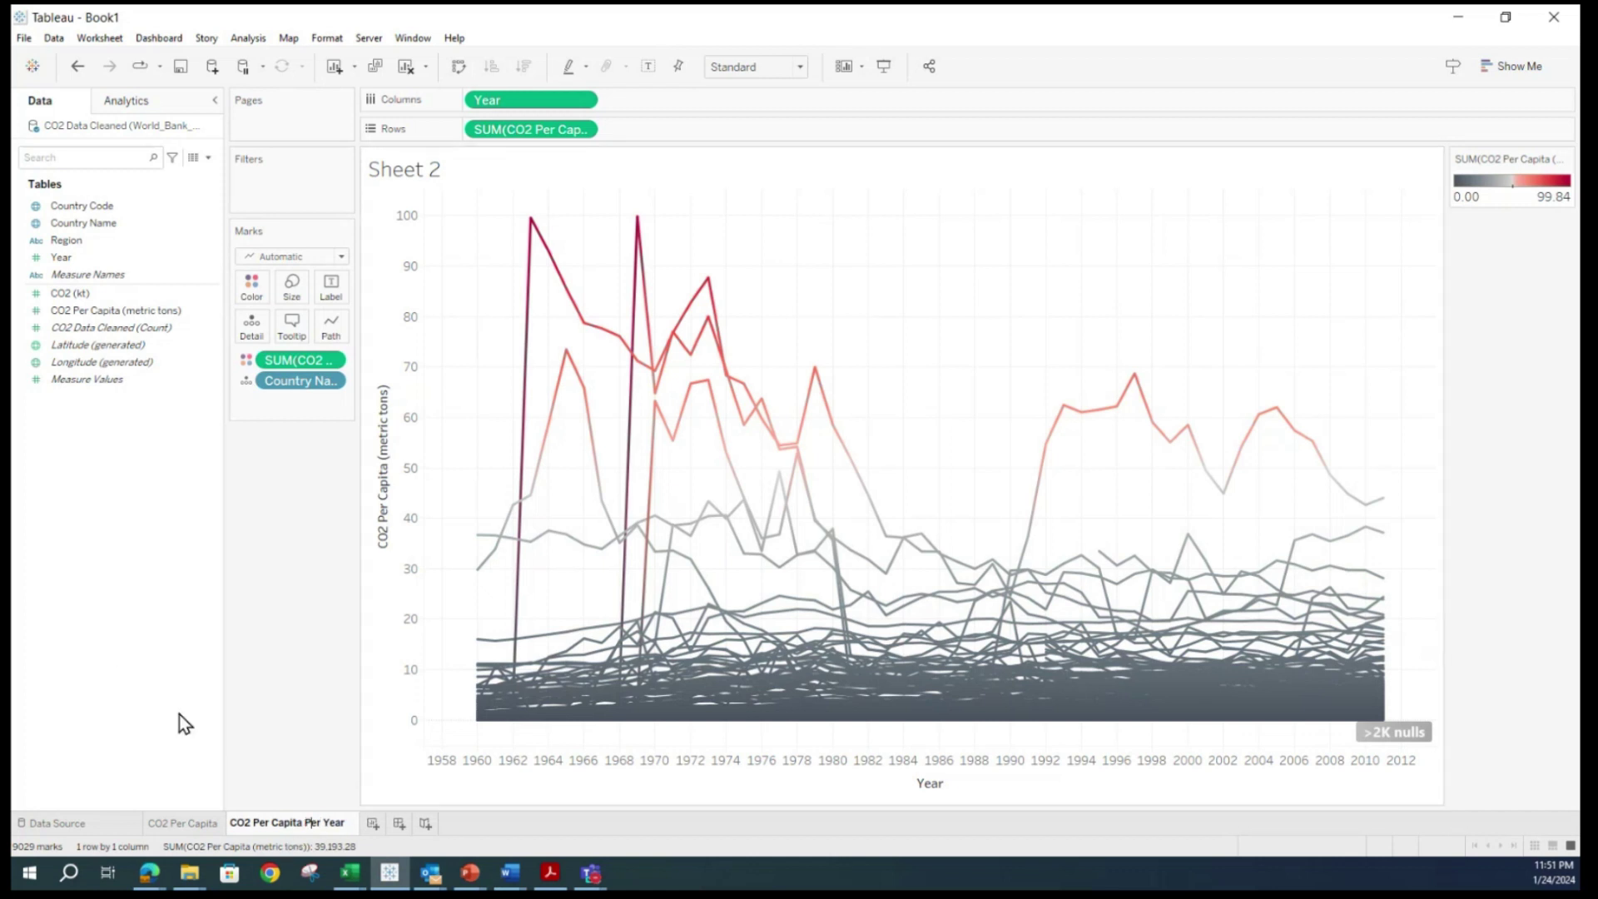
click(138, 666)
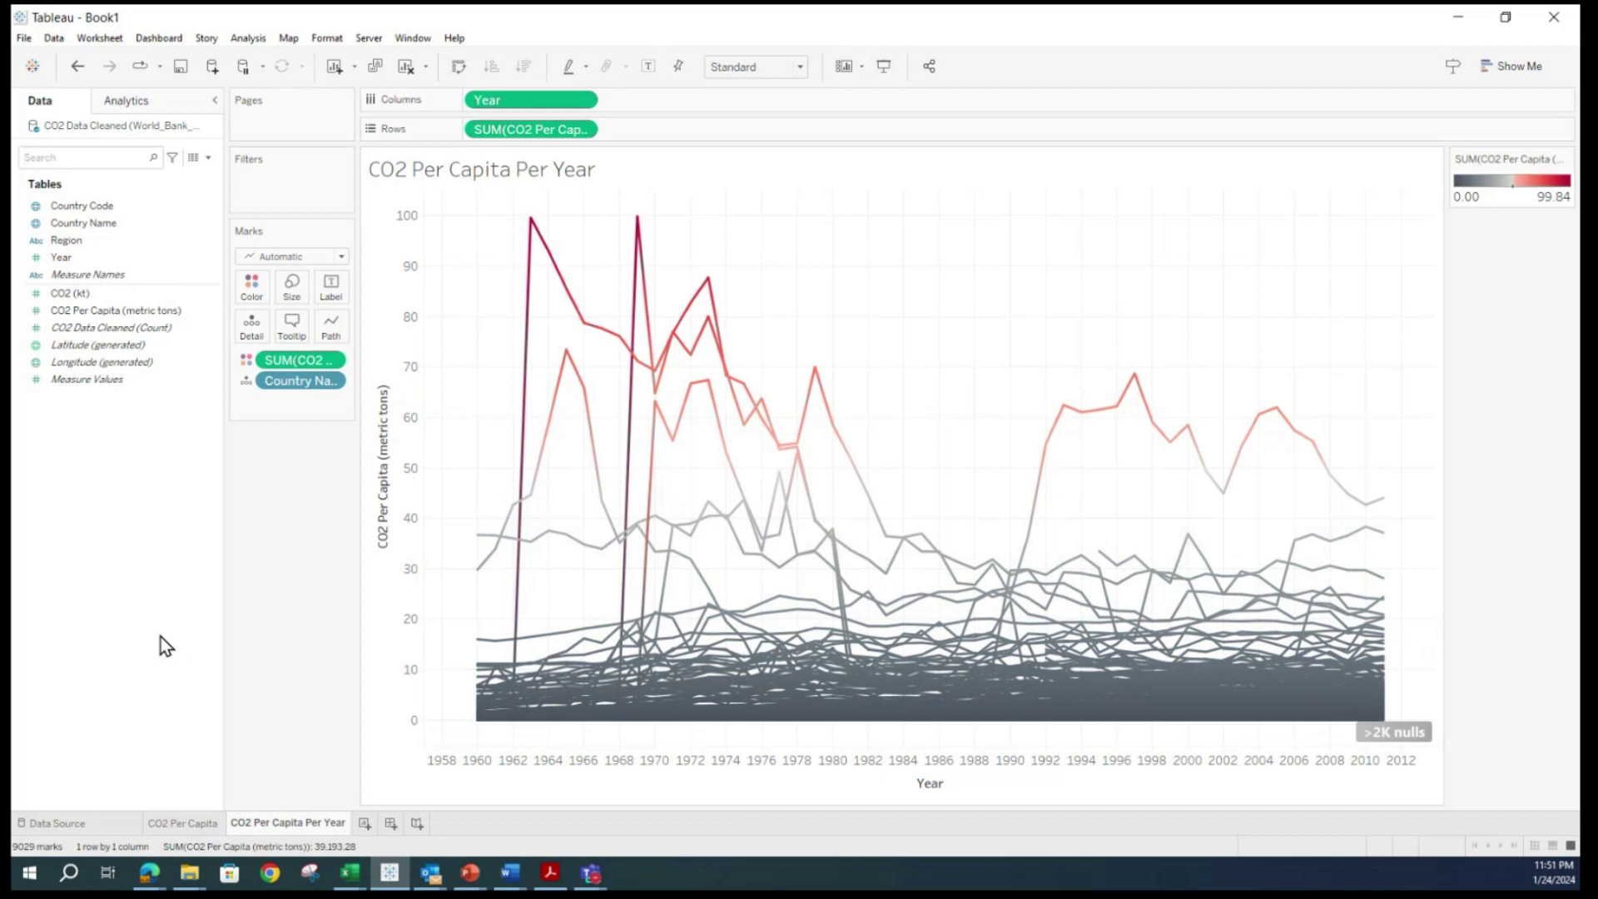
Create a new dashboard containing the CO2 Per Capita map with the CO2 Per Capita Per Year line chart tiled beneath it.
click(391, 823)
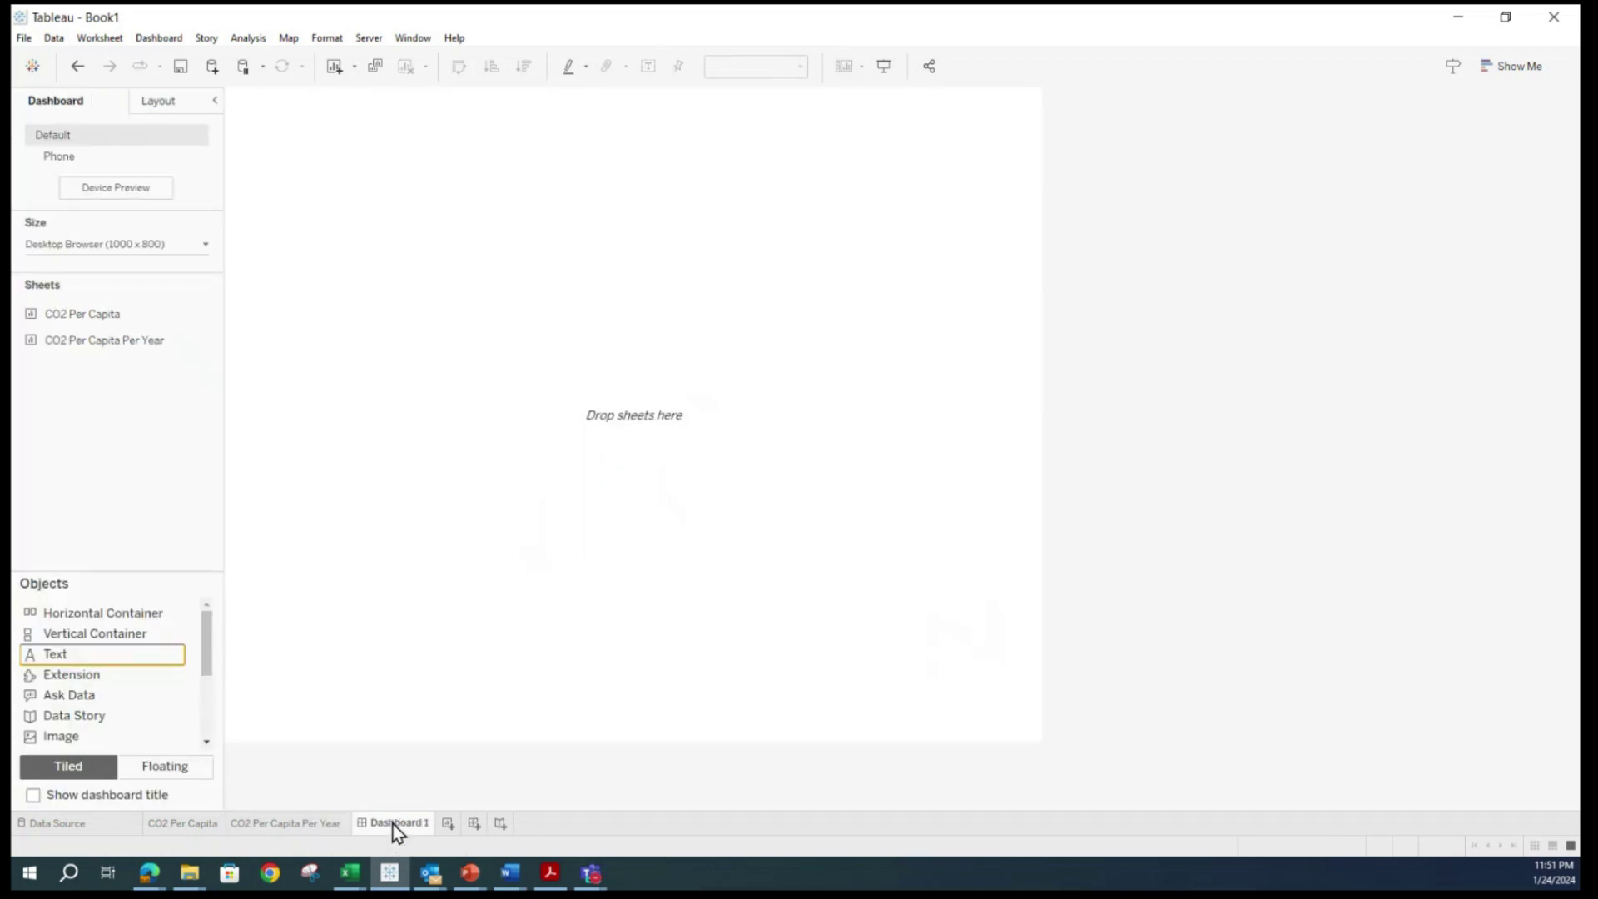
mouse_move(397, 826)
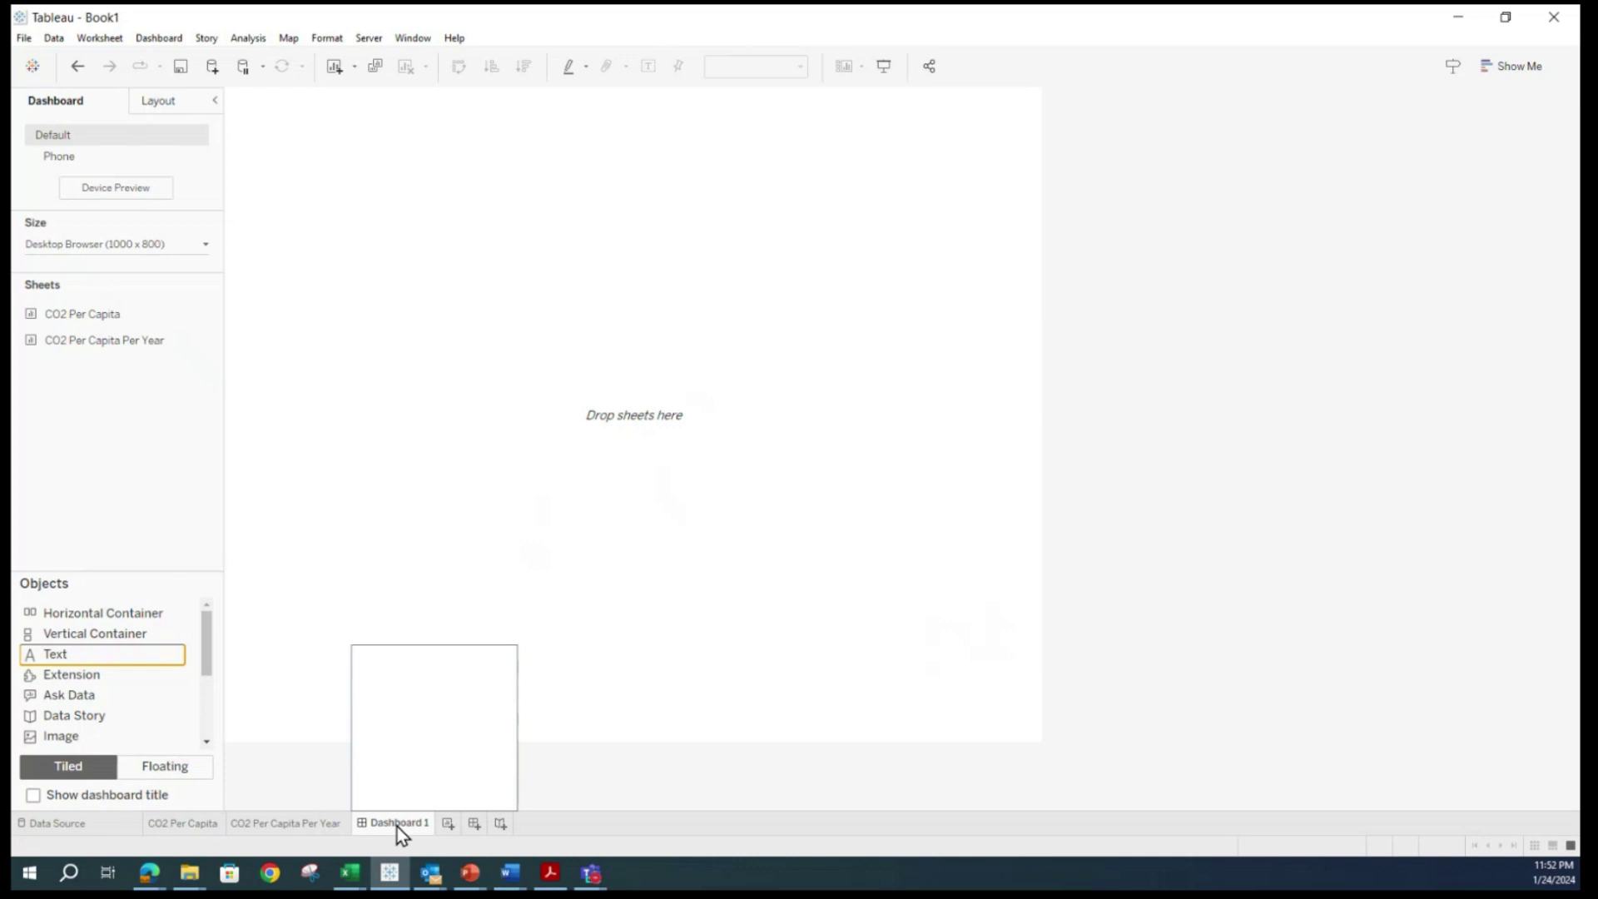
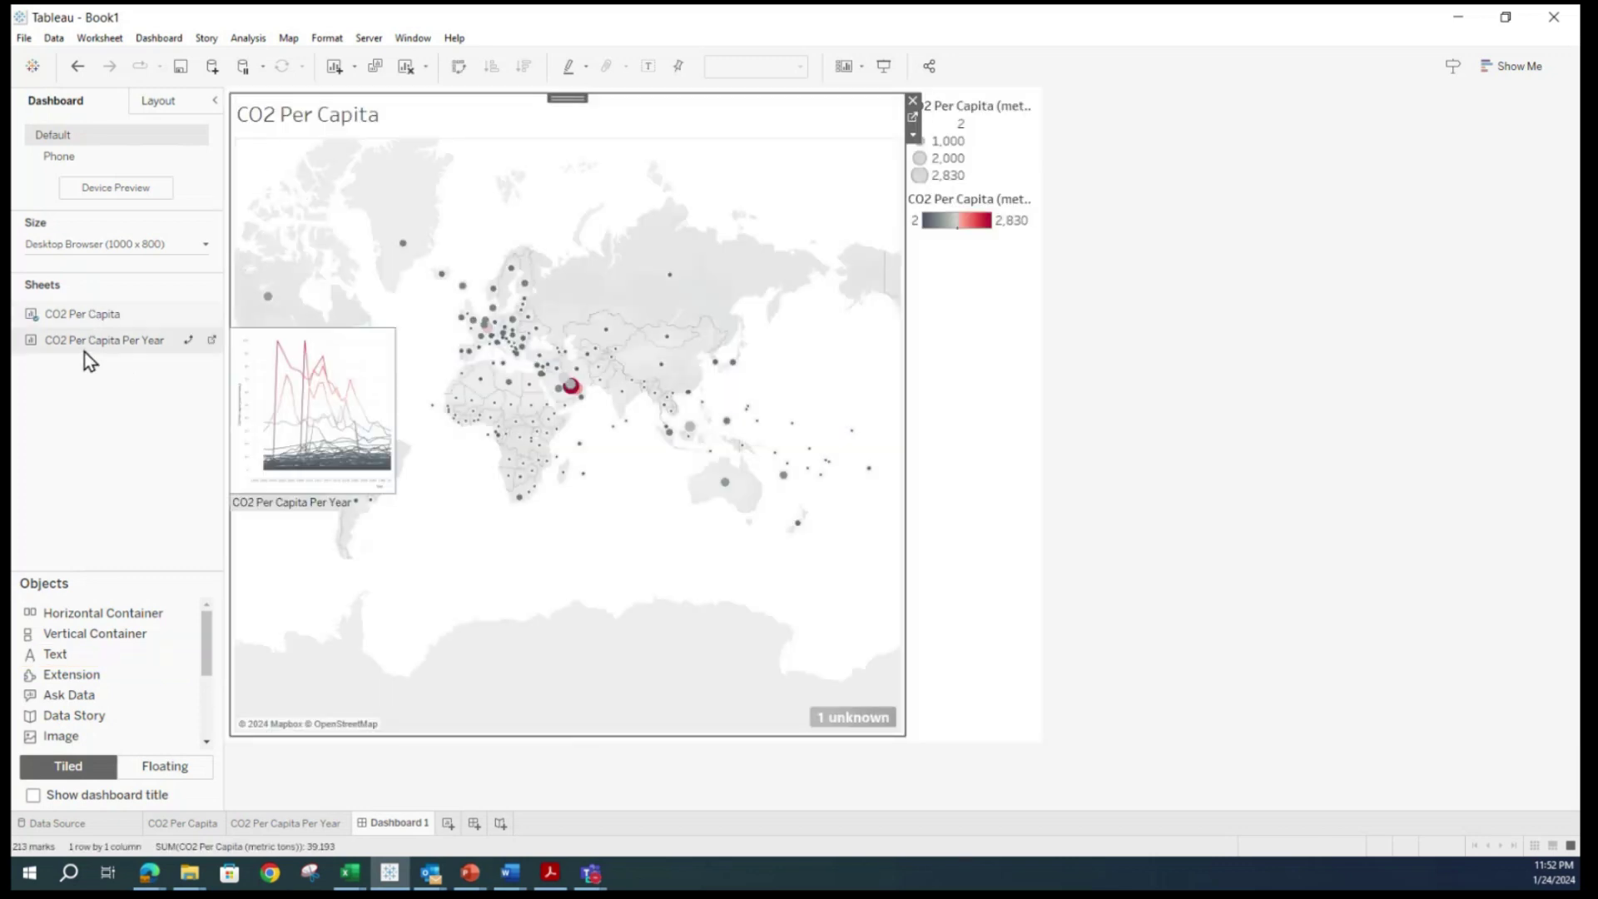
drag(86, 345, 504, 616)
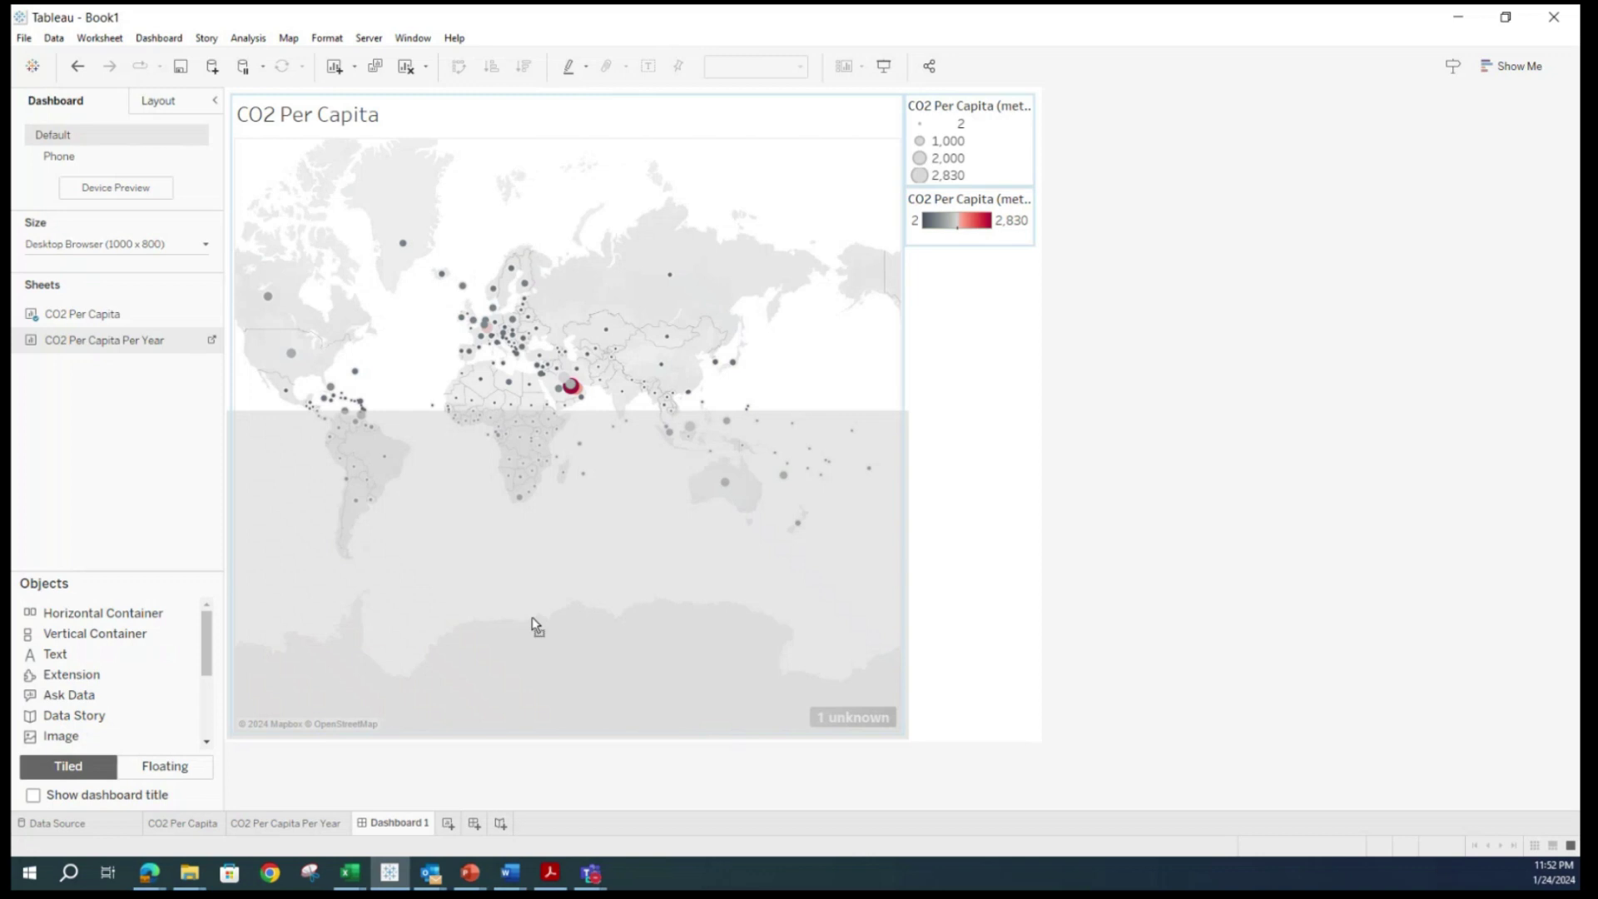
mouse_move(531, 616)
mouse_down()
mouse_move(521, 627)
mouse_move(196, 534)
mouse_move(361, 555)
mouse_up()
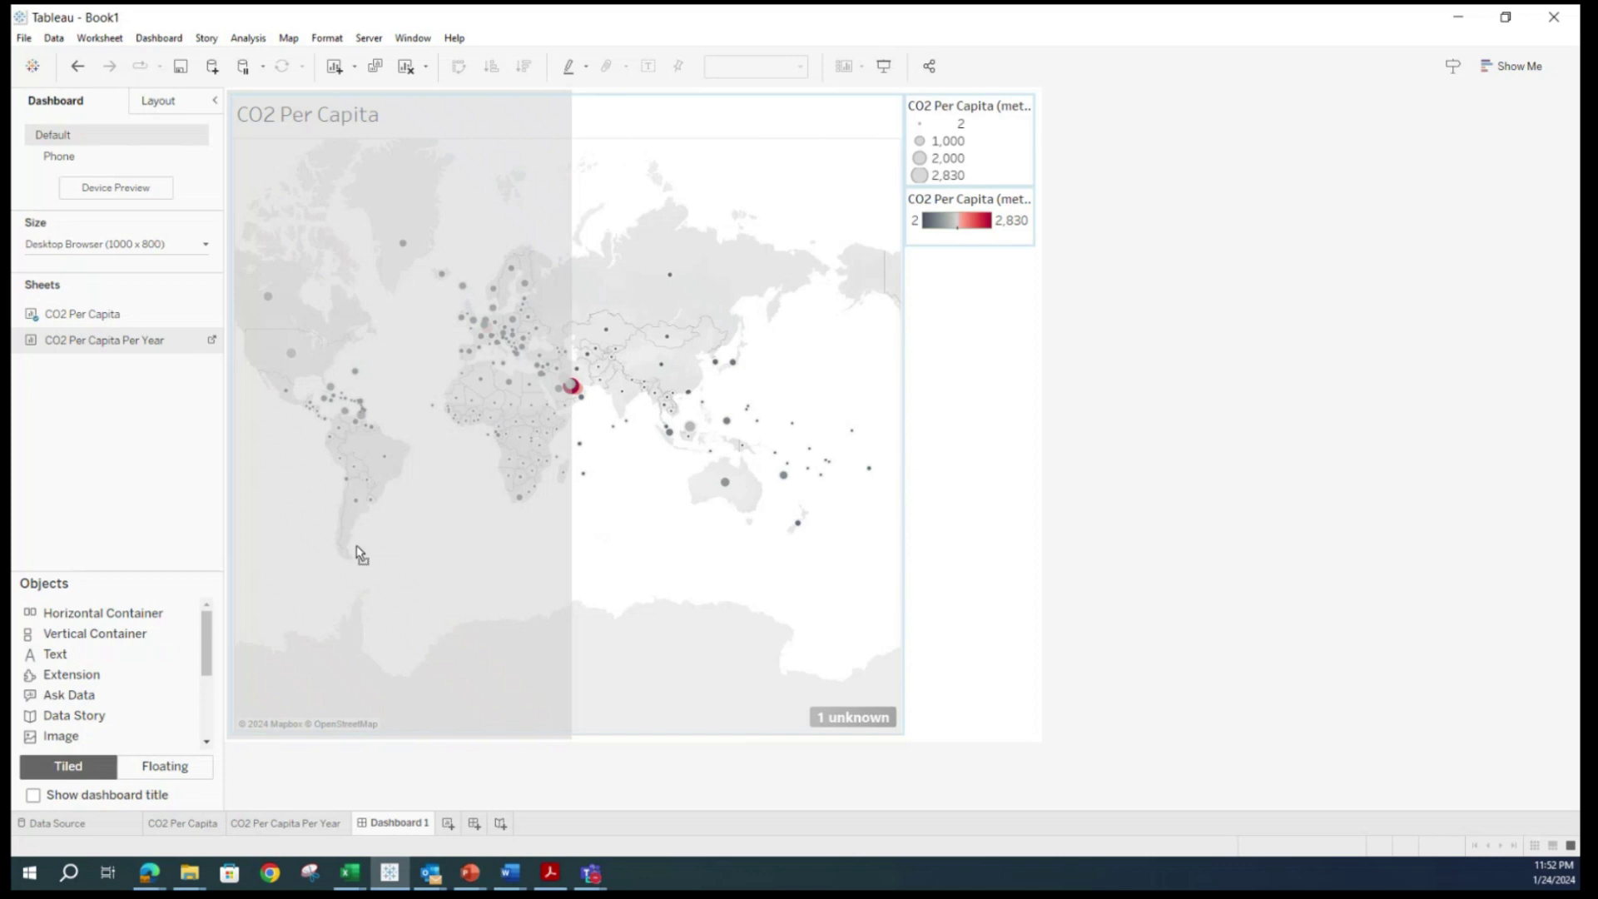
drag(361, 555, 362, 556)
mouse_move(373, 550)
mouse_down()
mouse_move(532, 571)
mouse_move(794, 385)
mouse_move(799, 356)
mouse_up()
mouse_move(711, 313)
mouse_down()
mouse_move(565, 276)
mouse_move(667, 297)
mouse_move(769, 462)
mouse_move(532, 579)
mouse_up()
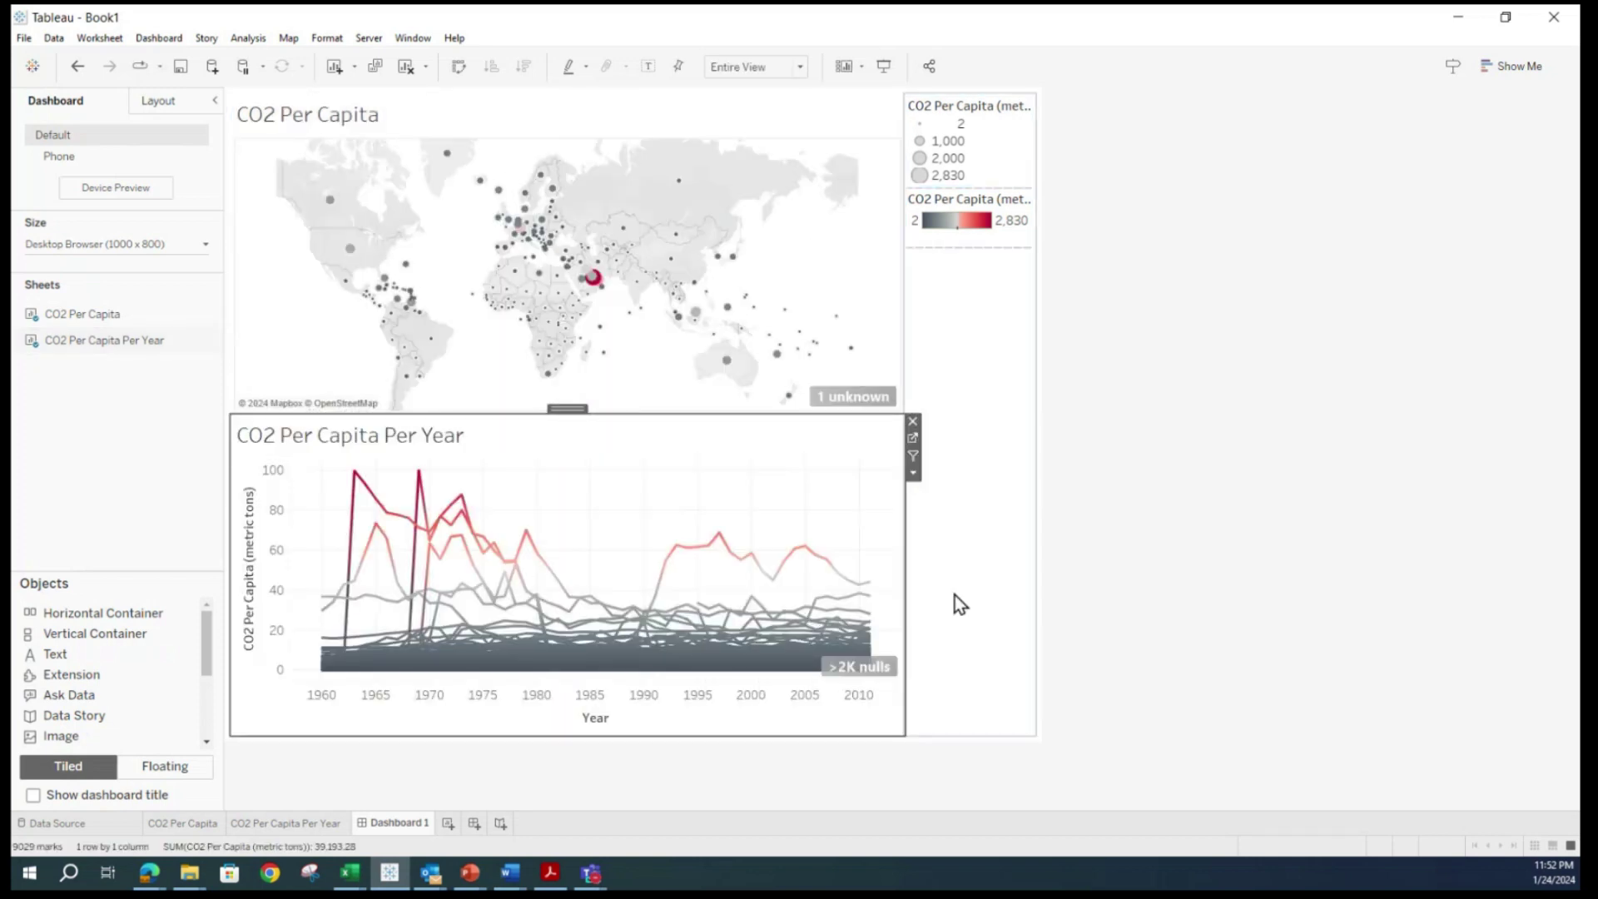
Try the Full Screen (1024 x 768), Laptop Browser (800 x 600), Web Page Embedded (800 x 800) and Blog Embedded (650 x 860) dashboard sizes.
key(alt+Tab)
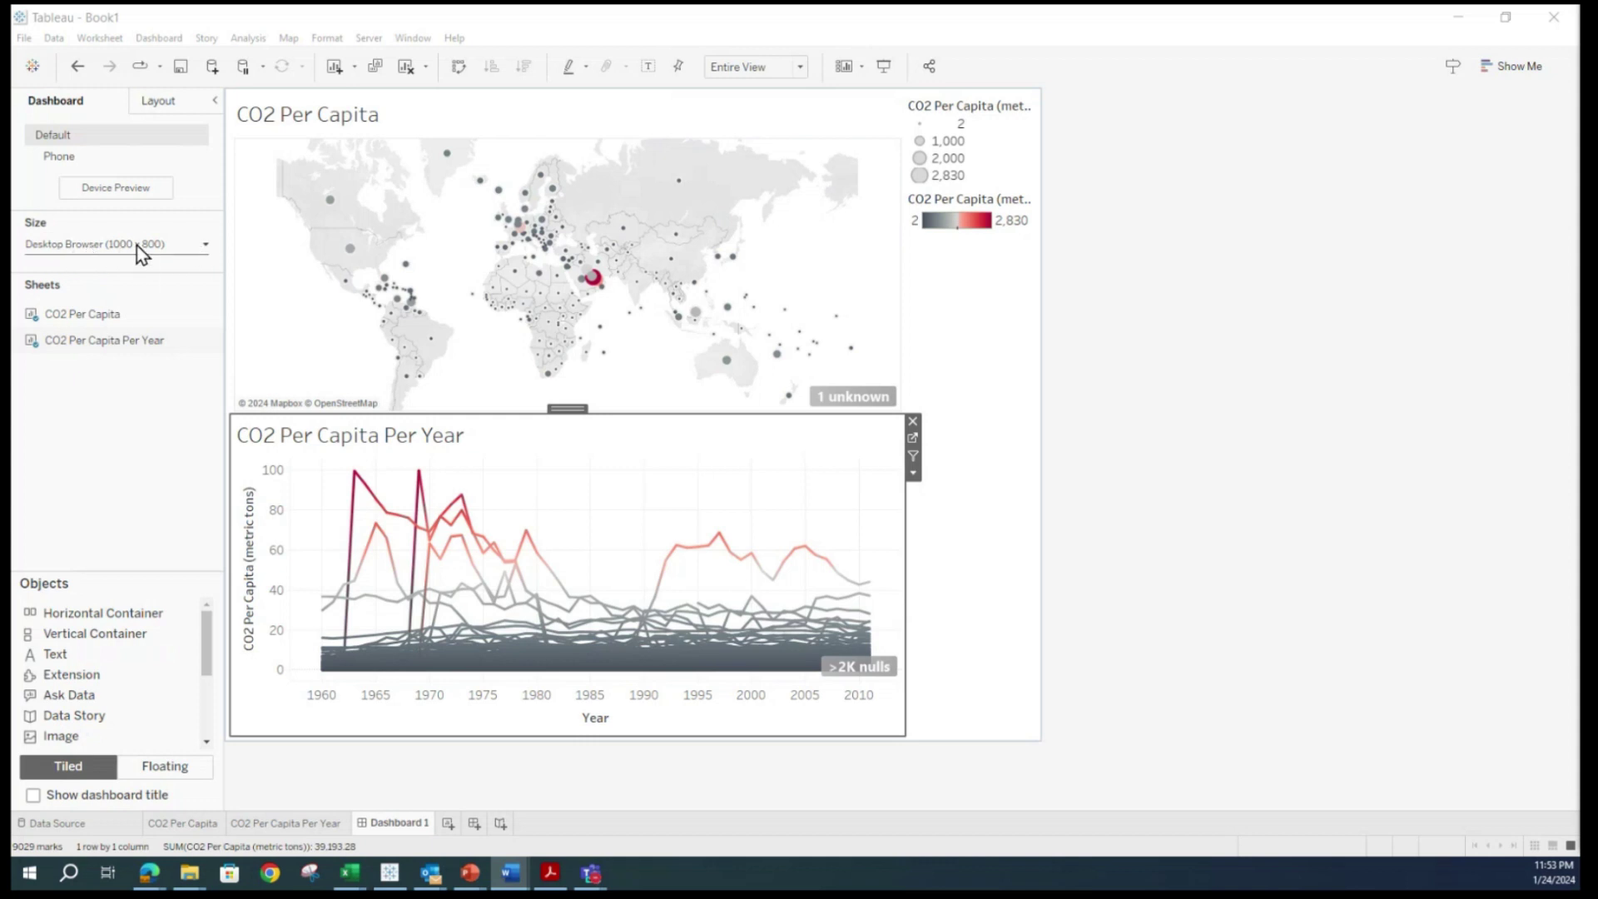
click(117, 245)
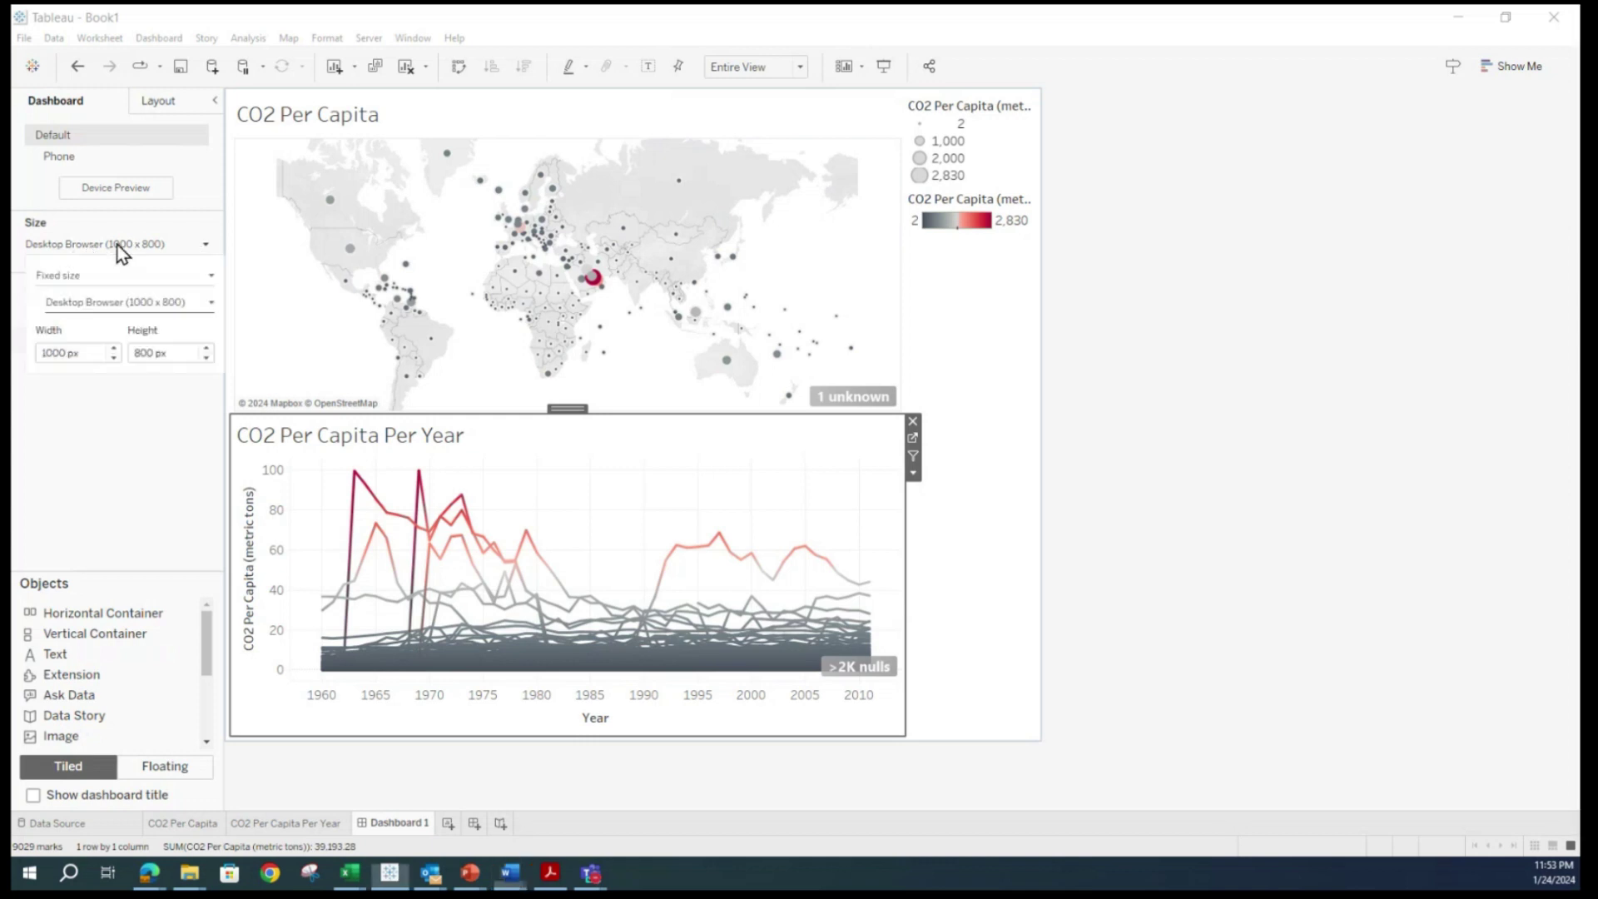
click(203, 244)
click(203, 245)
click(211, 305)
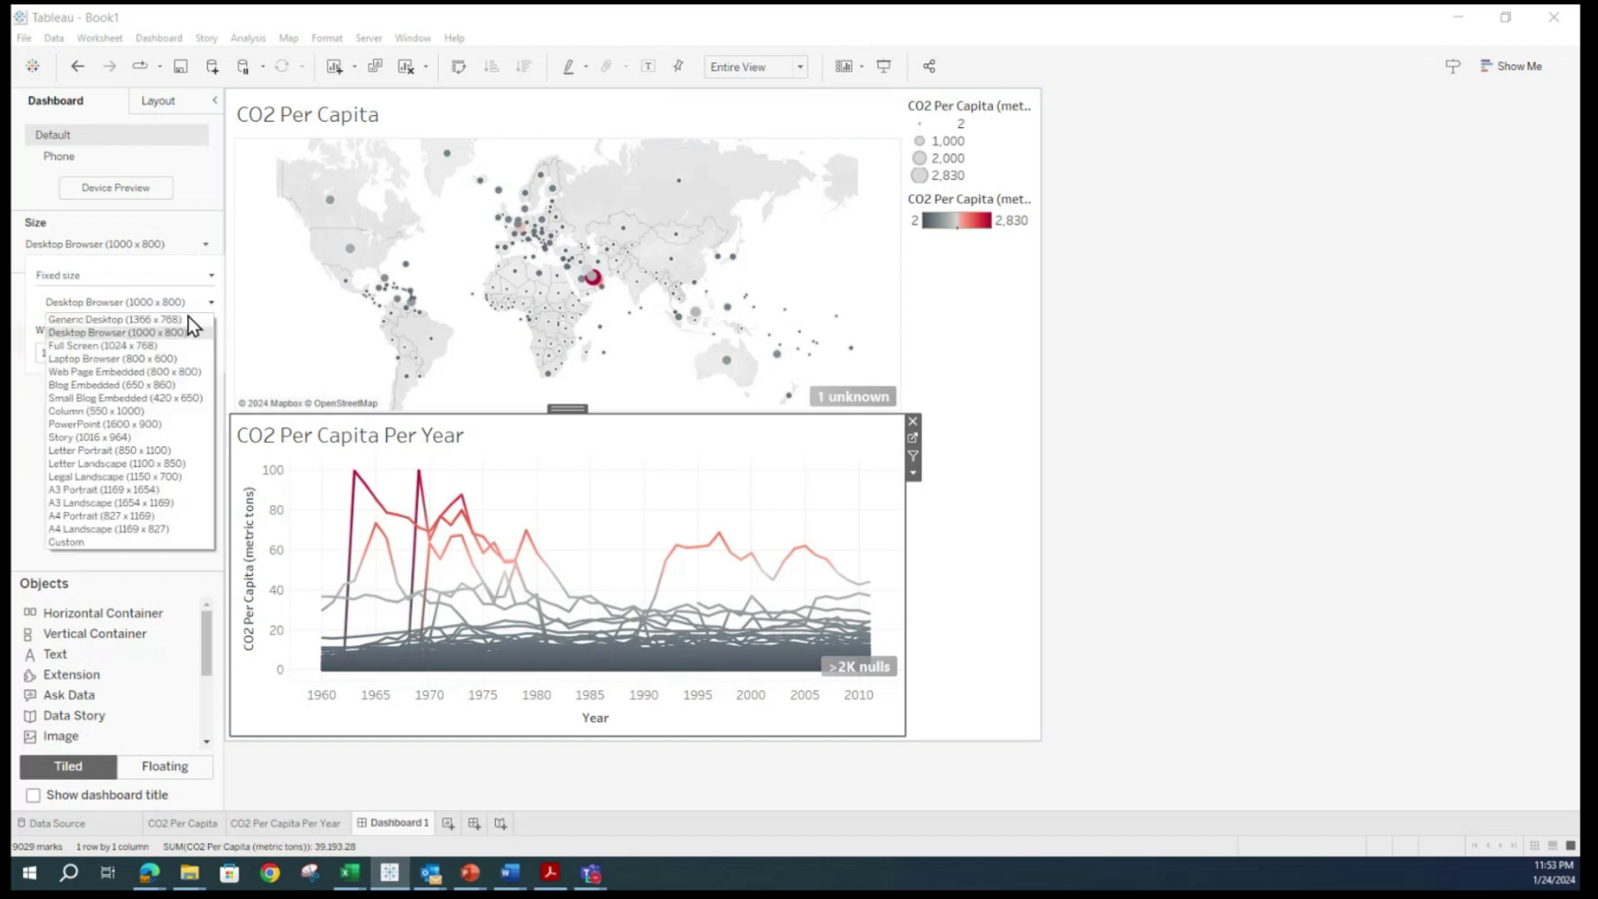
click(100, 345)
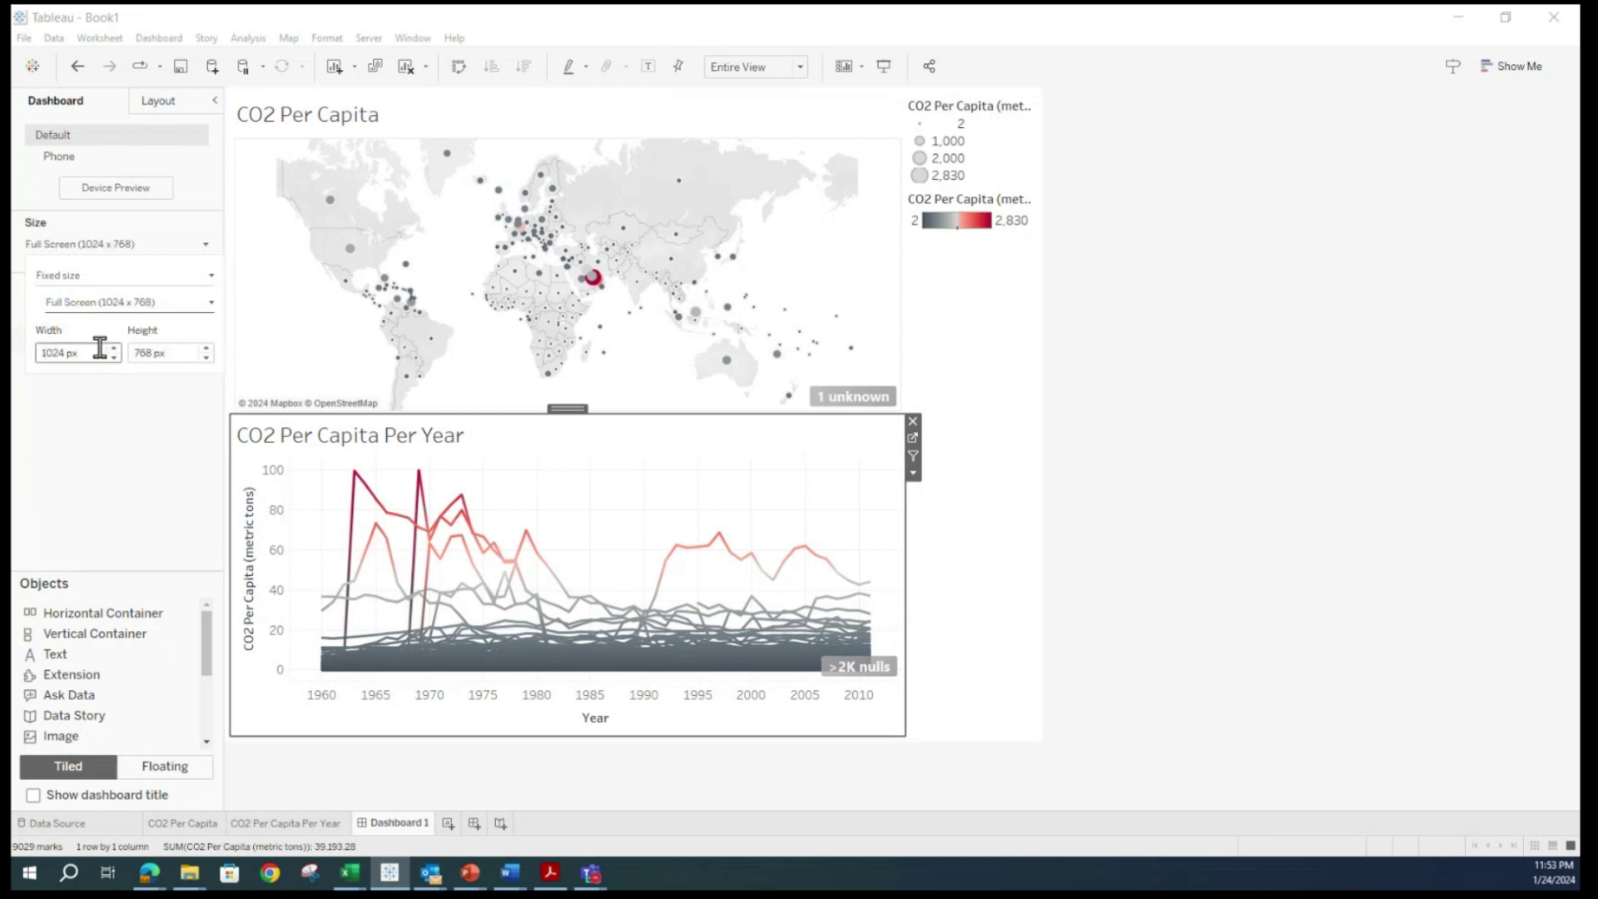
click(104, 303)
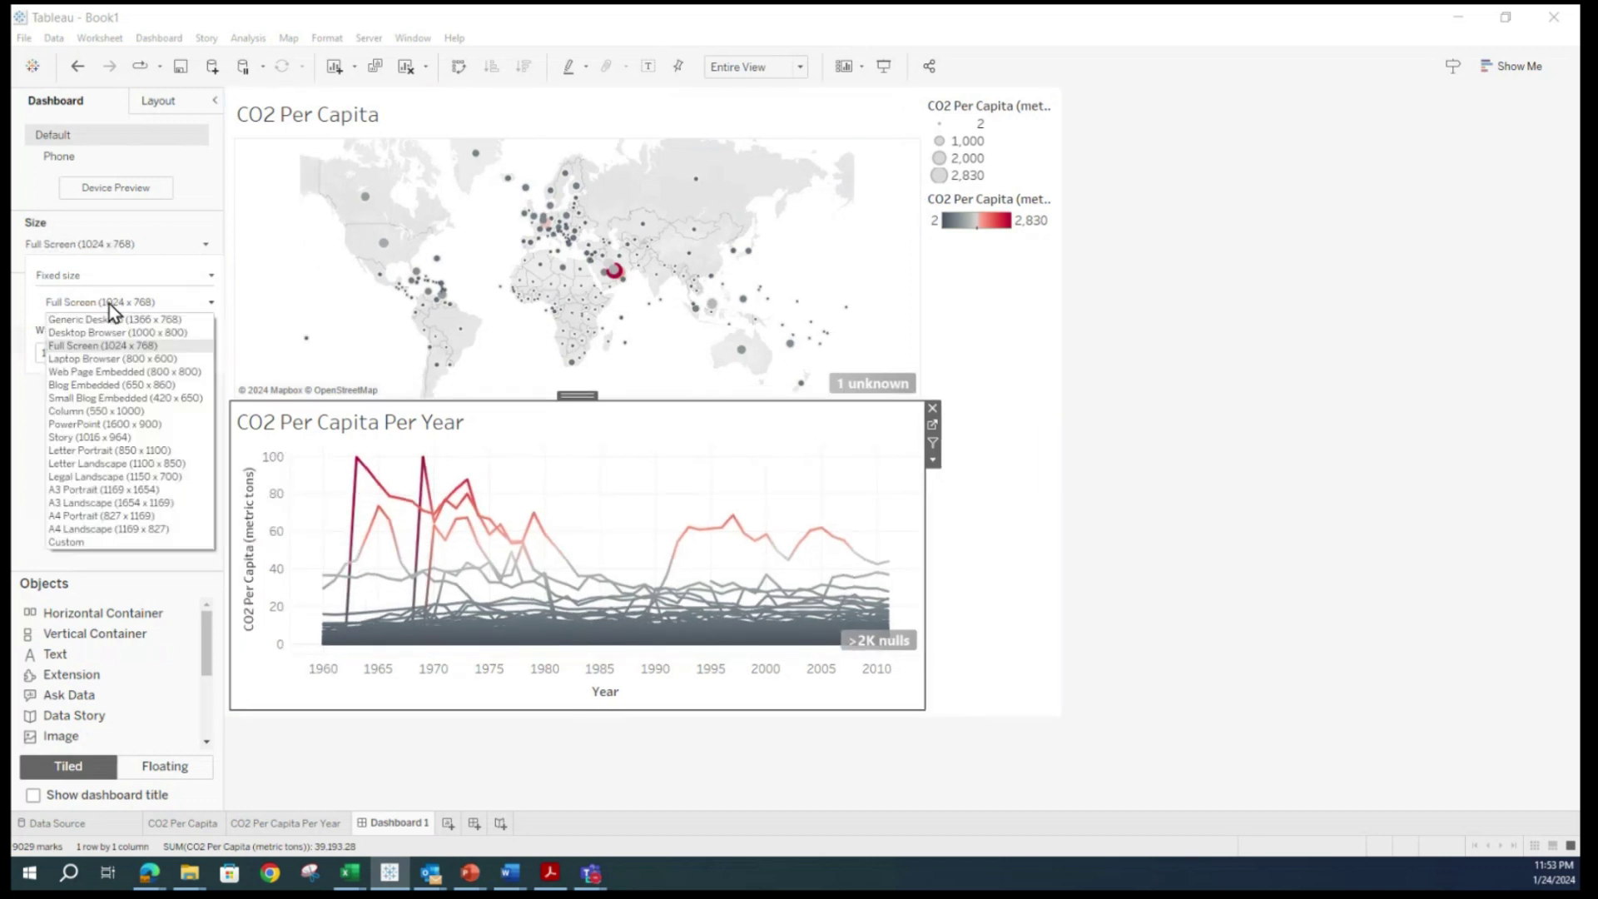
click(82, 359)
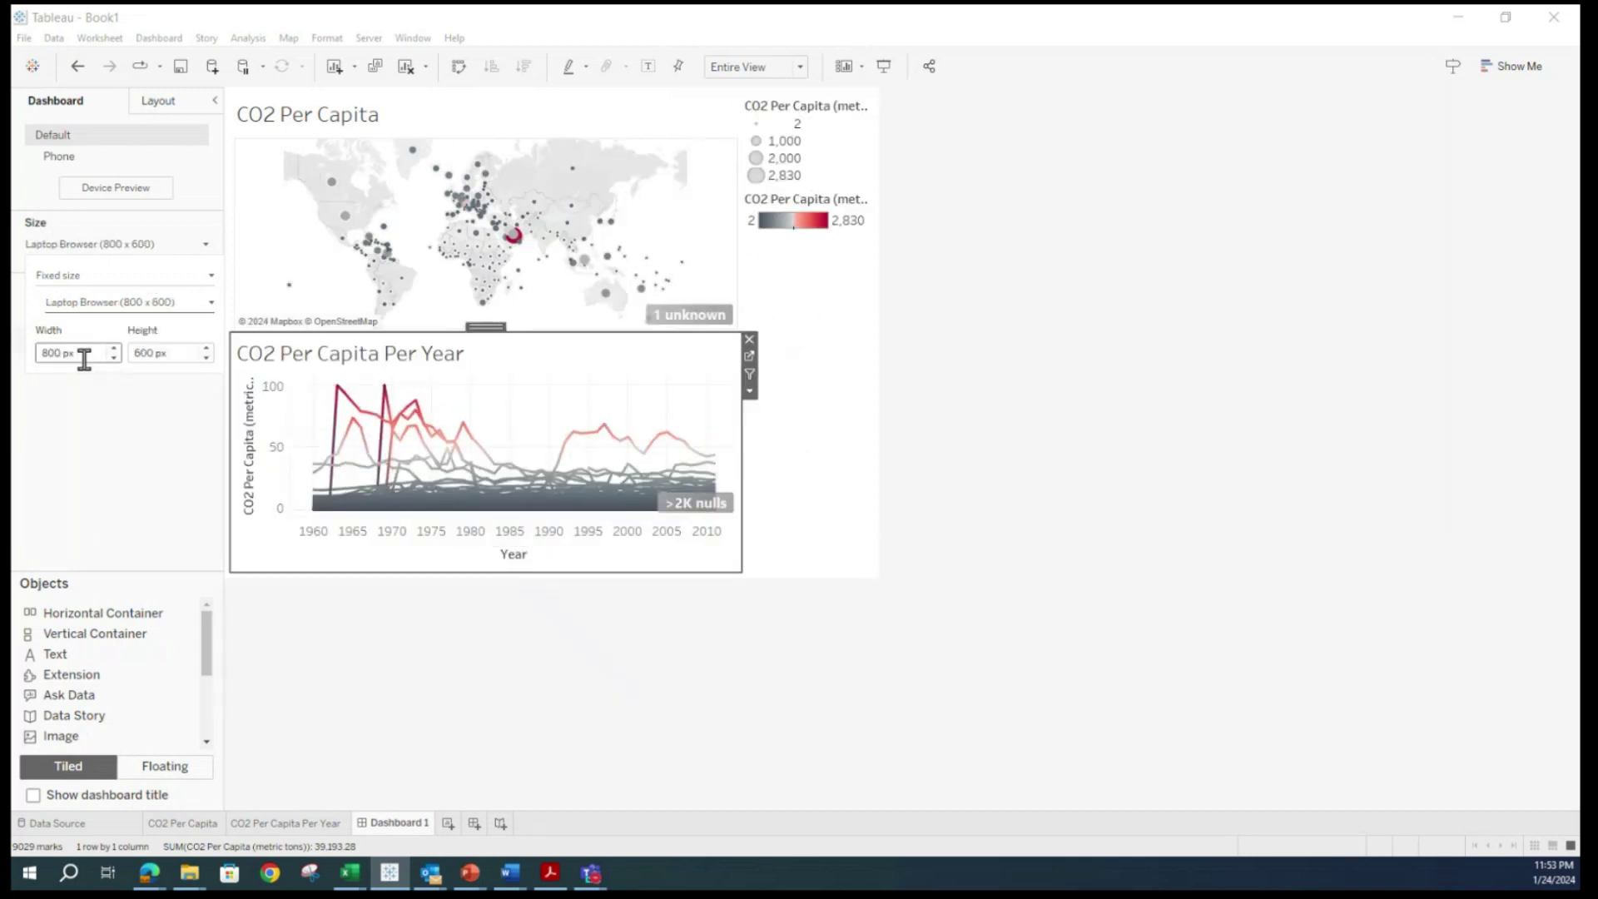
click(171, 305)
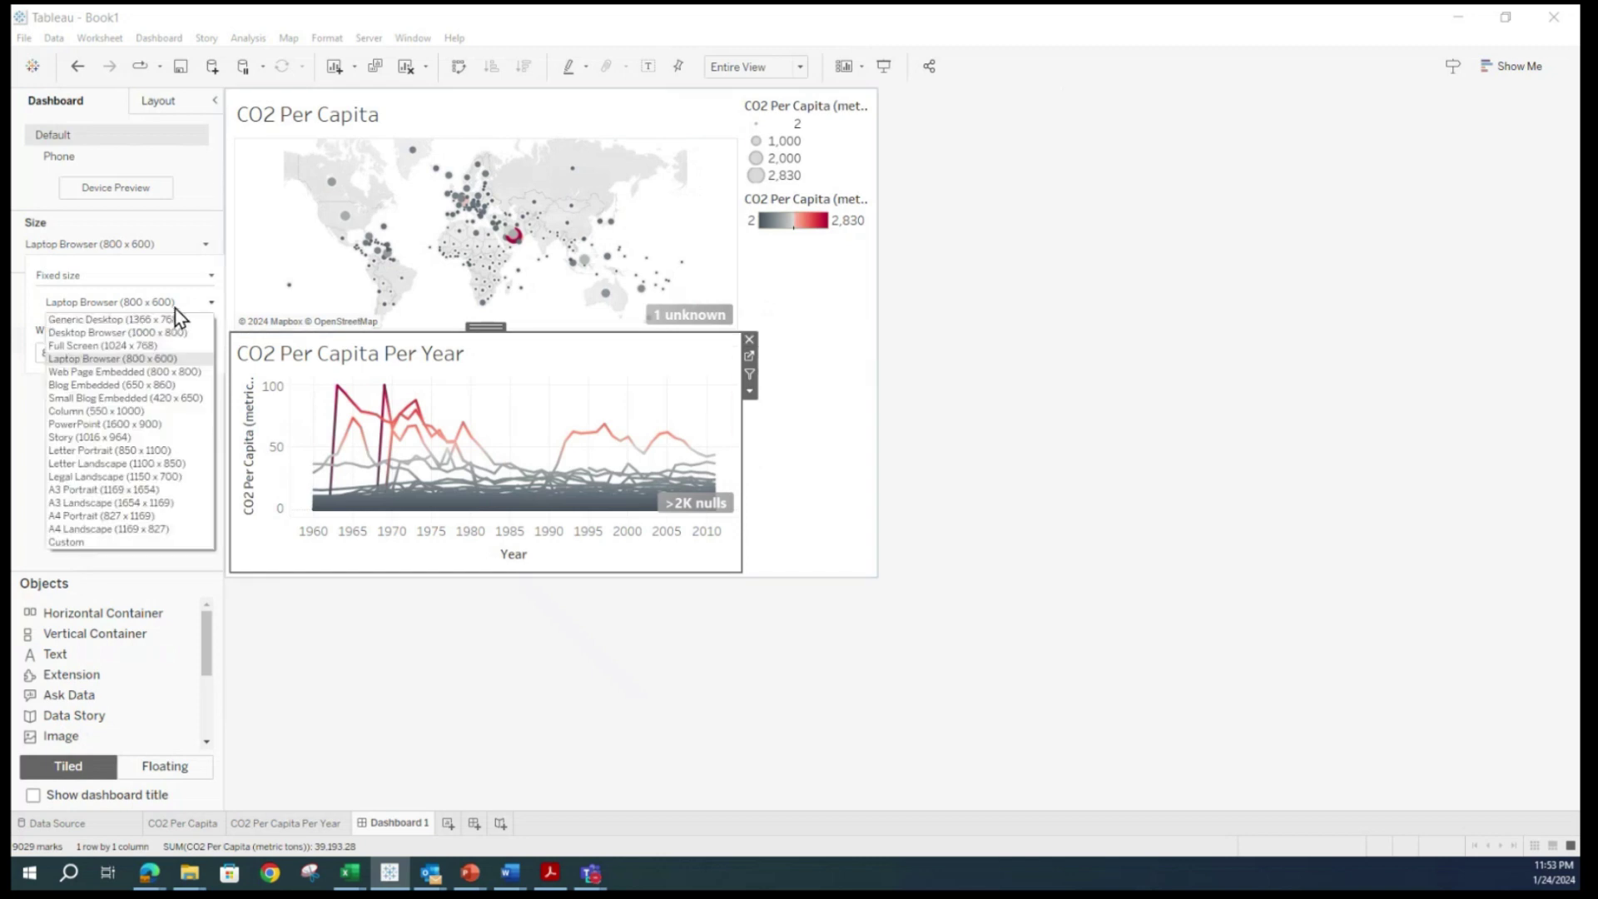
click(80, 374)
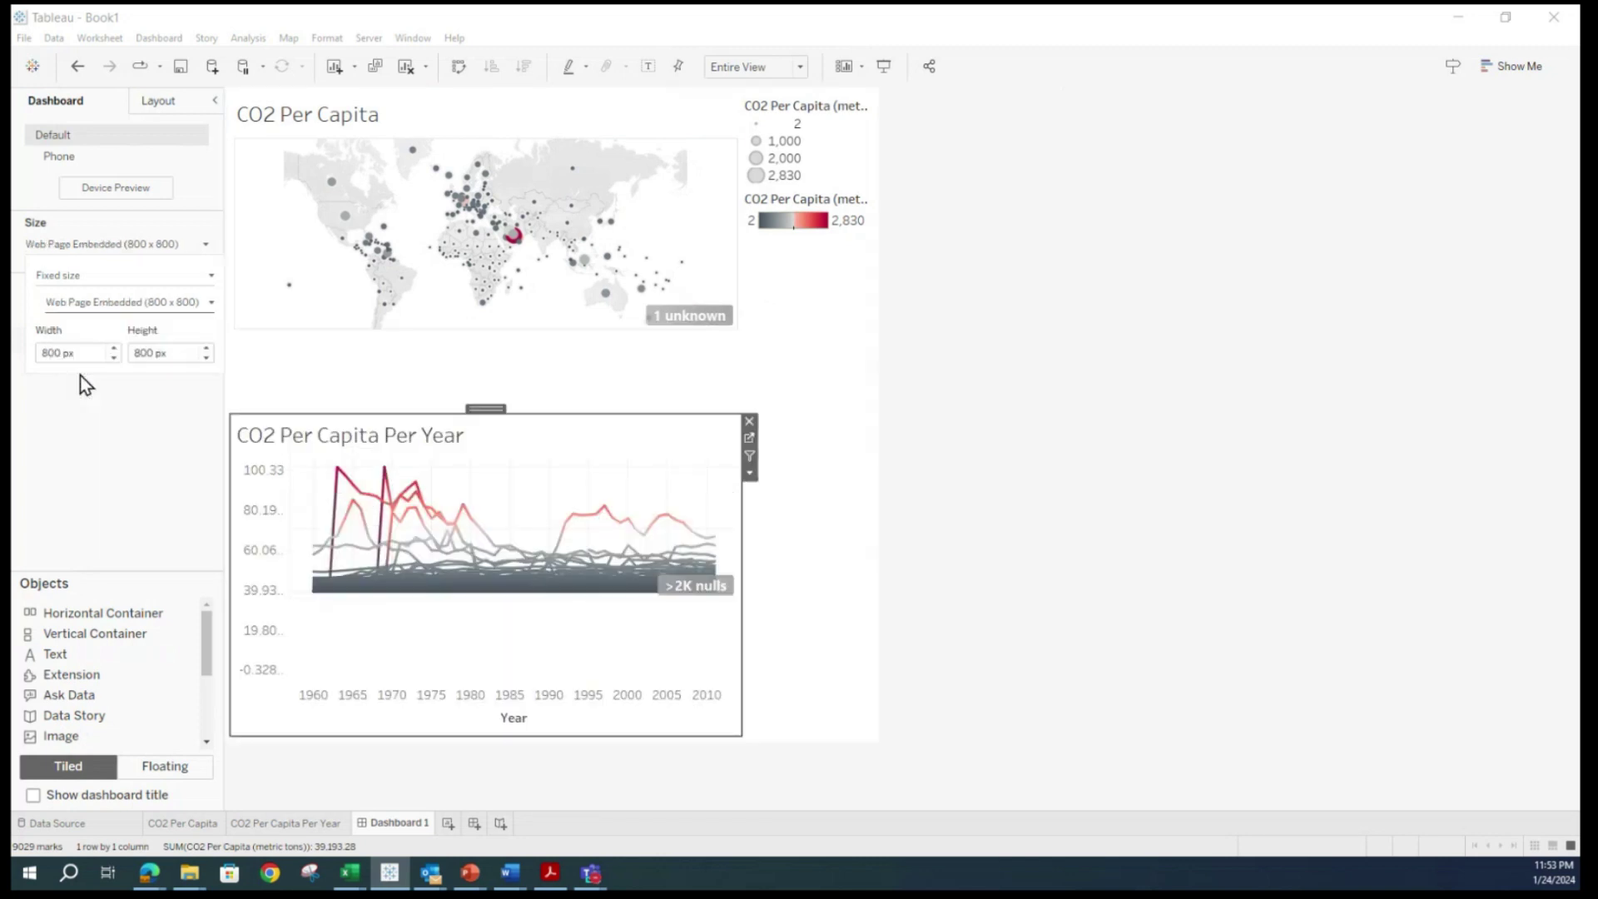
click(133, 304)
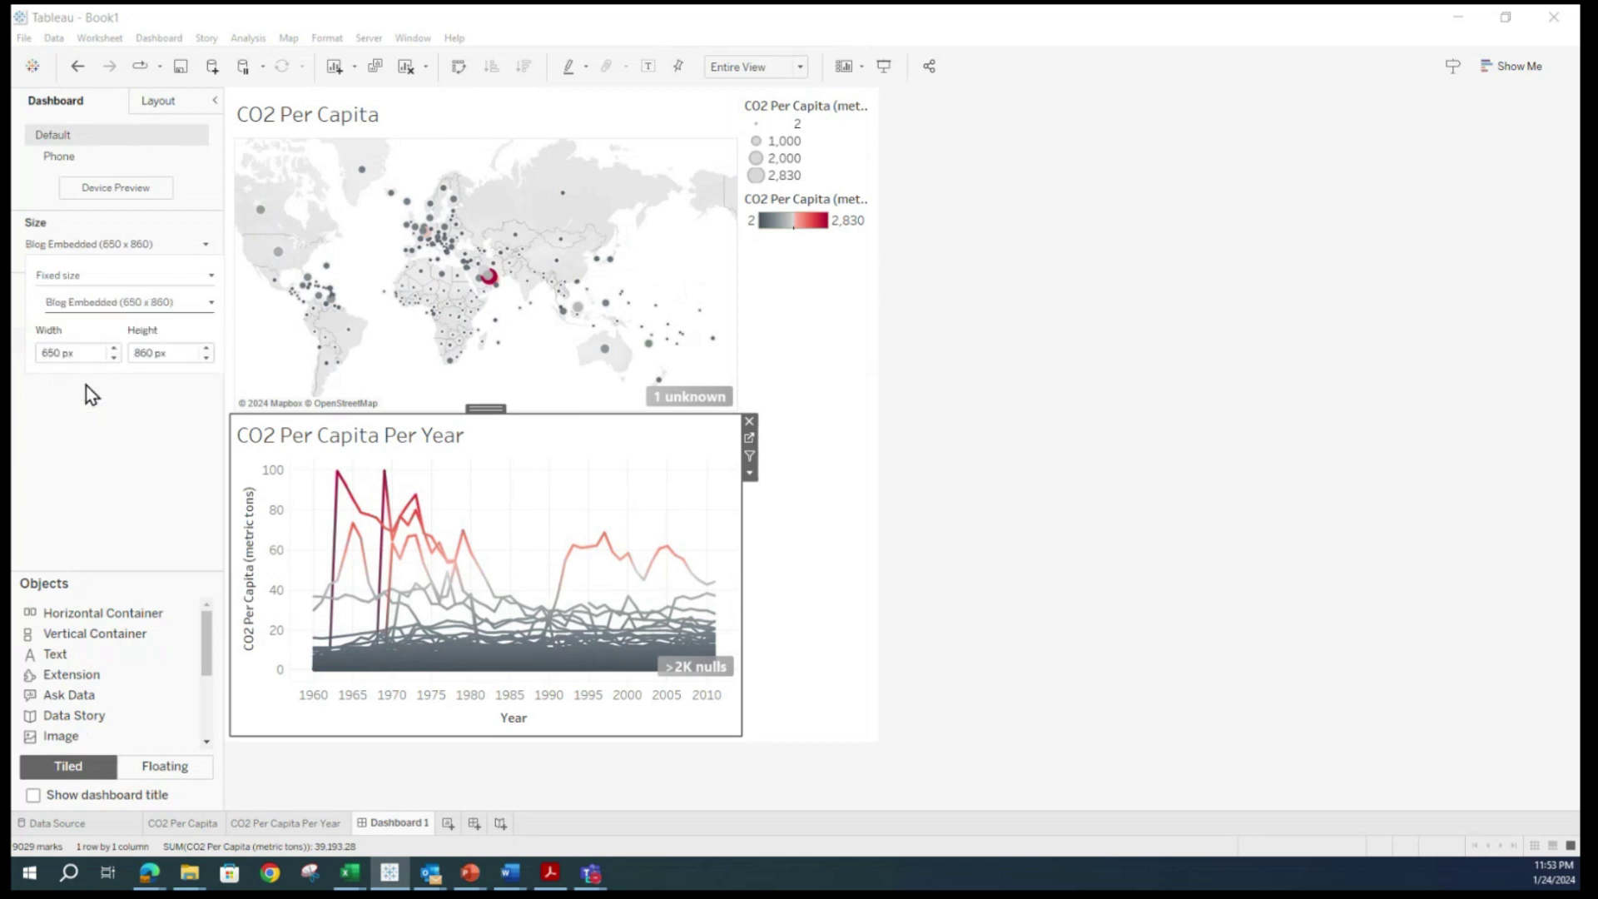
click(86, 387)
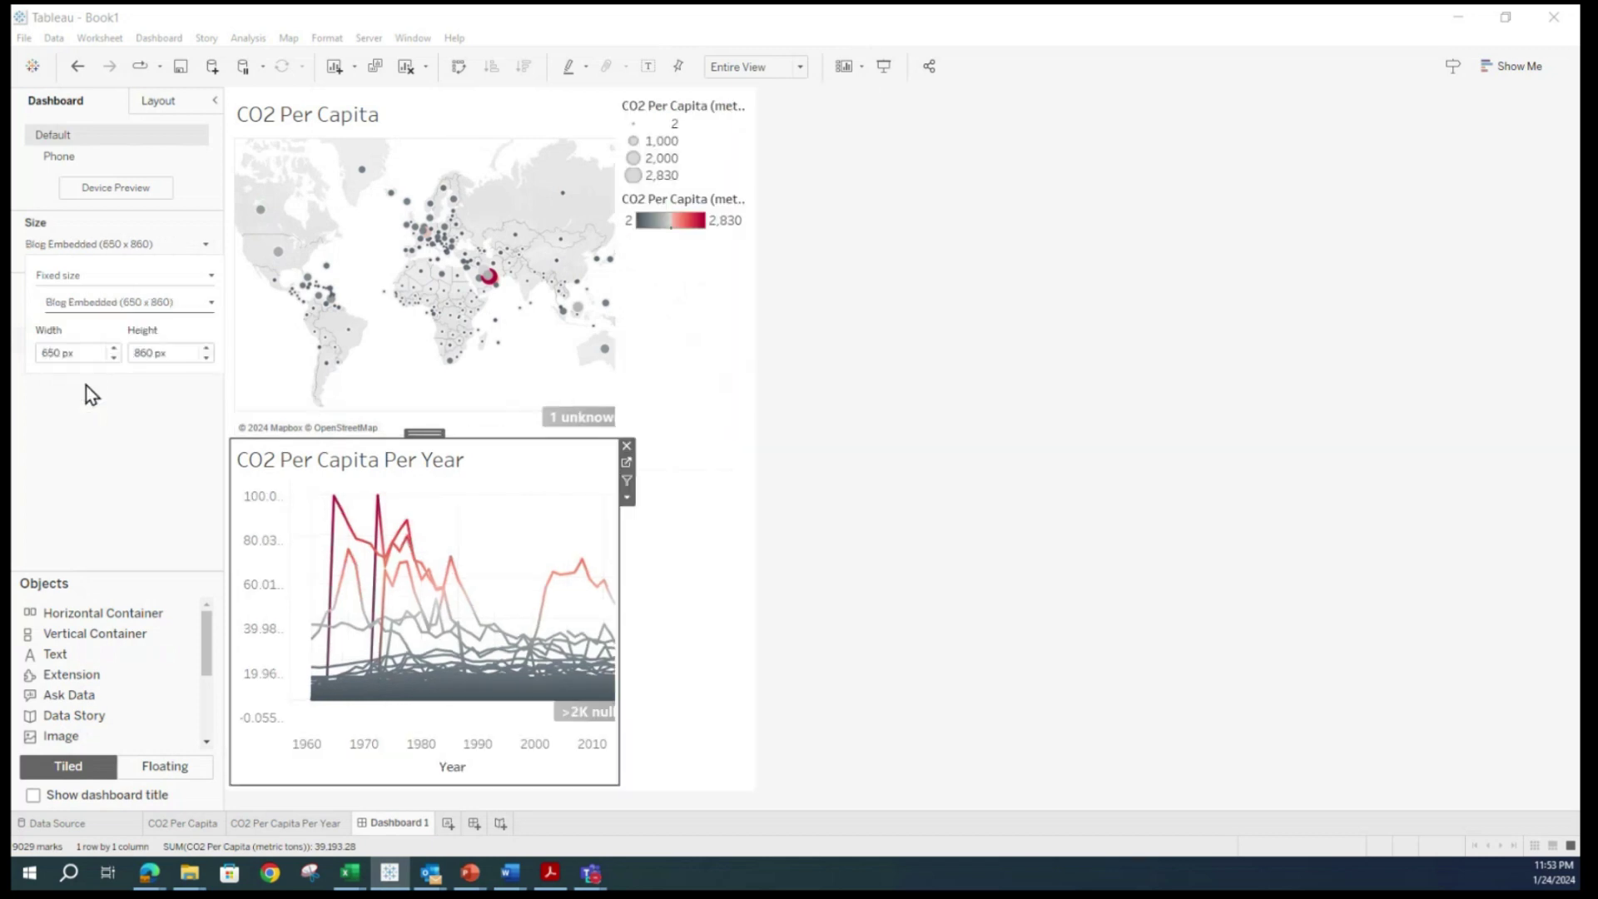
Try the Small Blog Embedded, PowerPoint and Letter Portrait dashboard sizes, and return to the fixed size Desktop Browser (1000 x 800).
click(111, 301)
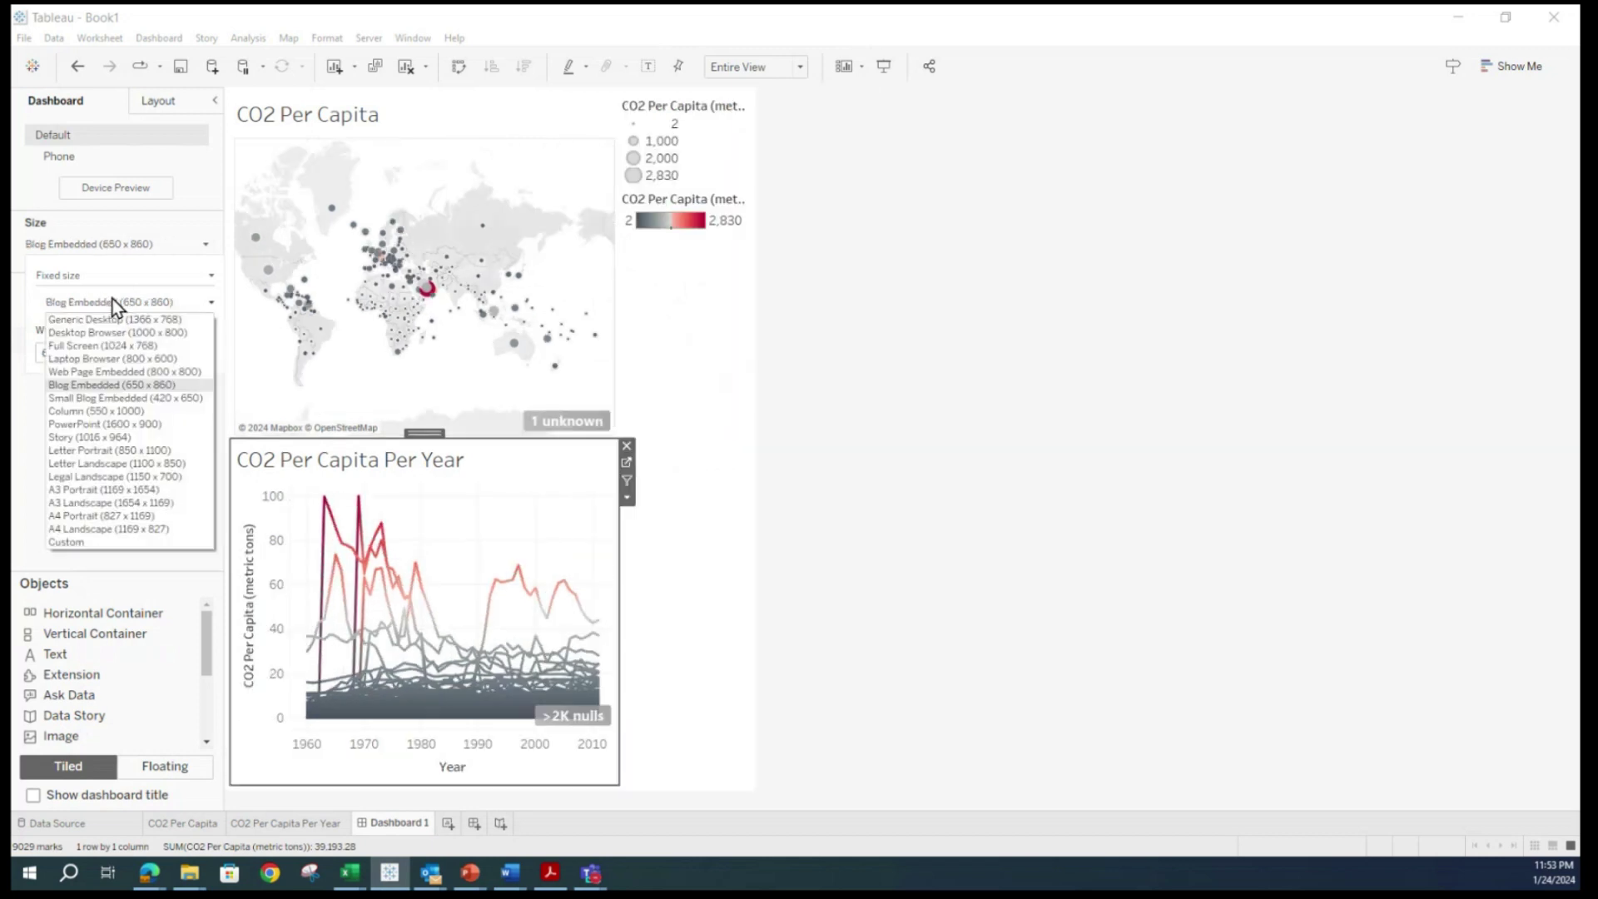
click(83, 401)
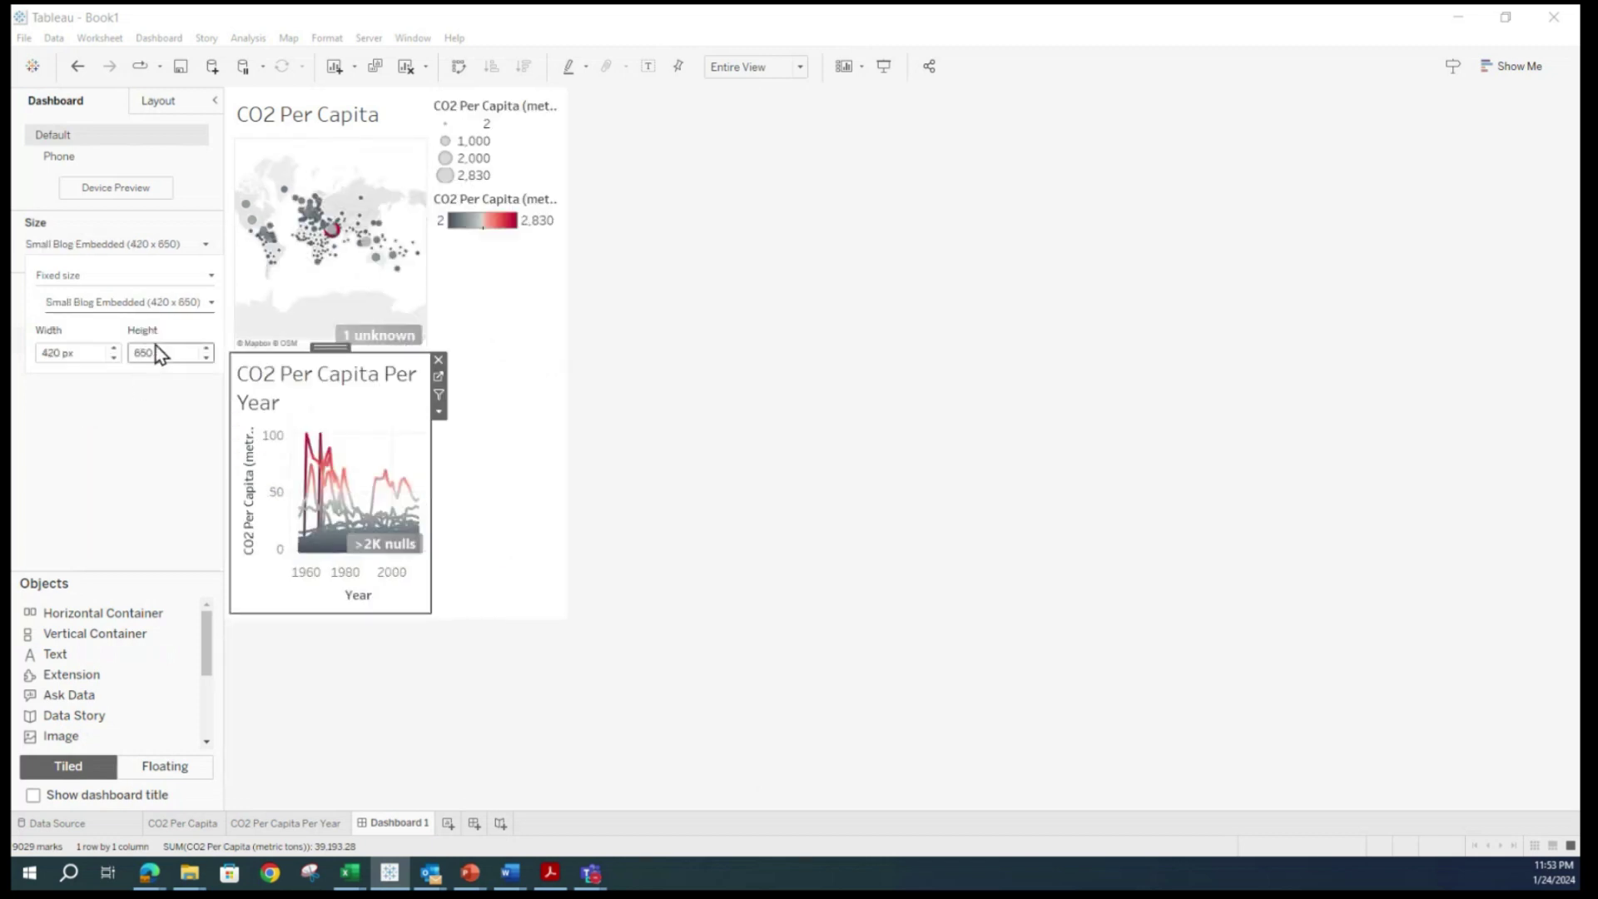
click(131, 302)
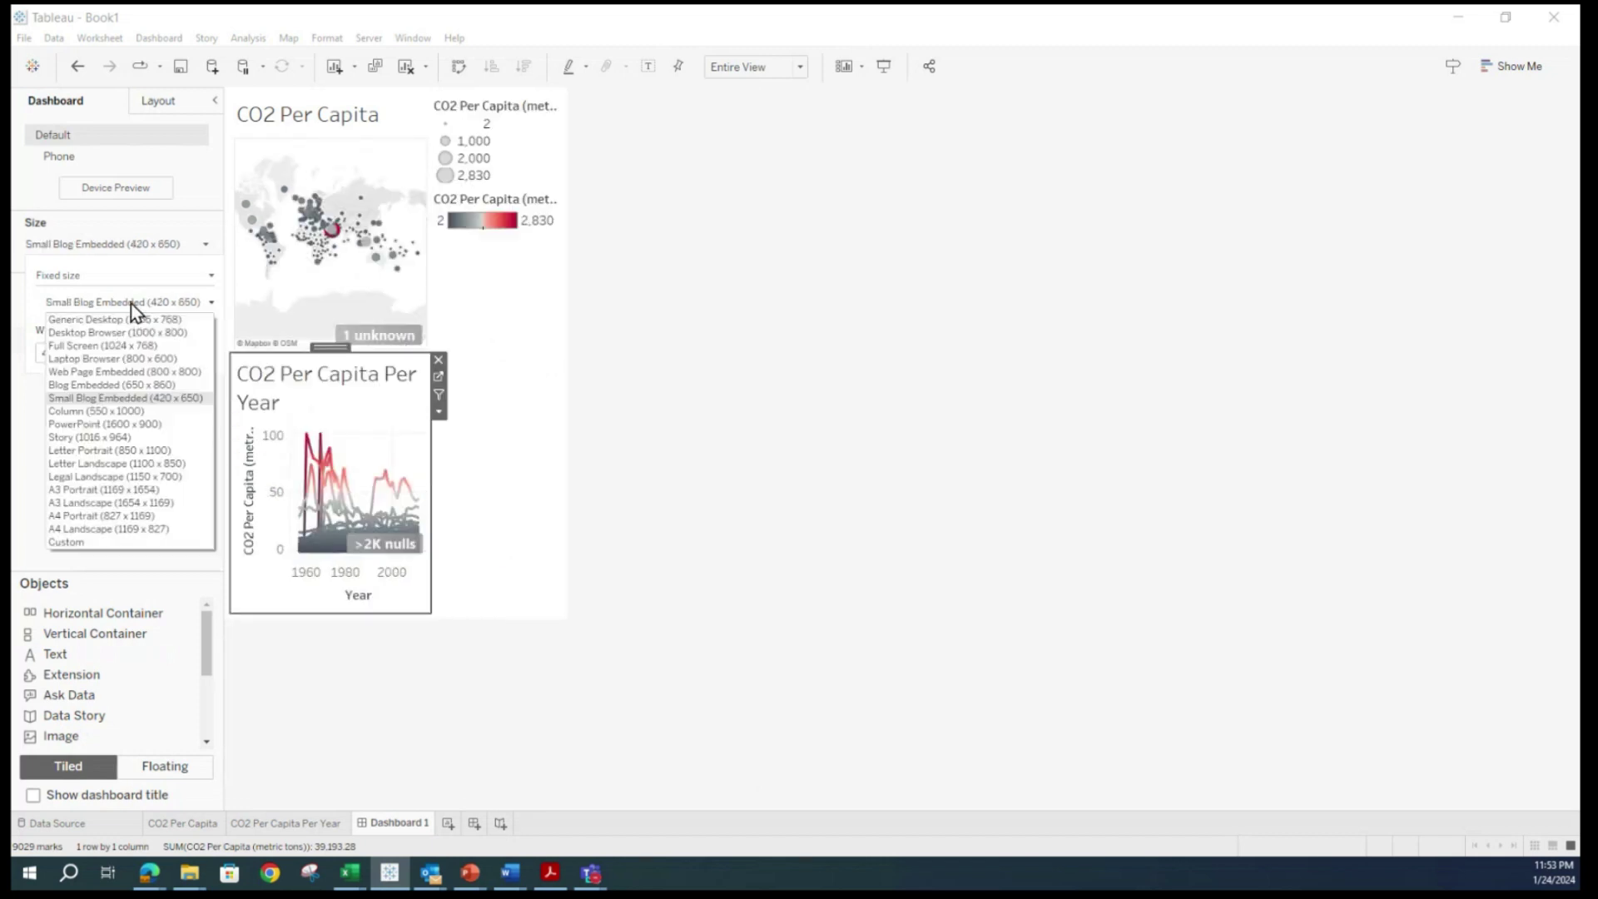
click(114, 424)
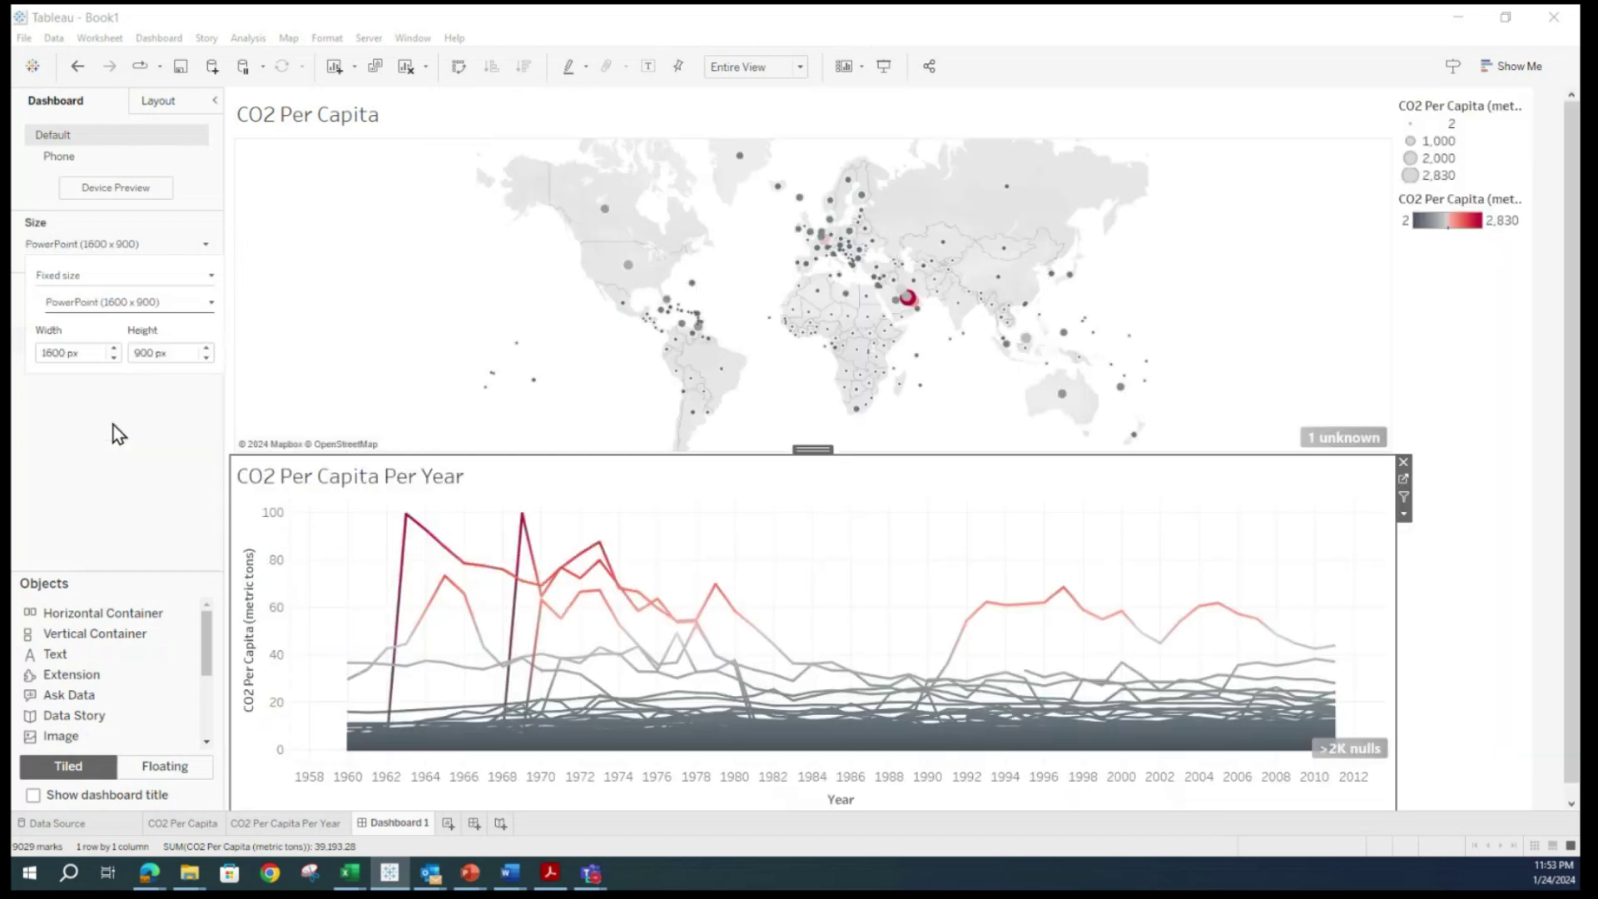
click(114, 303)
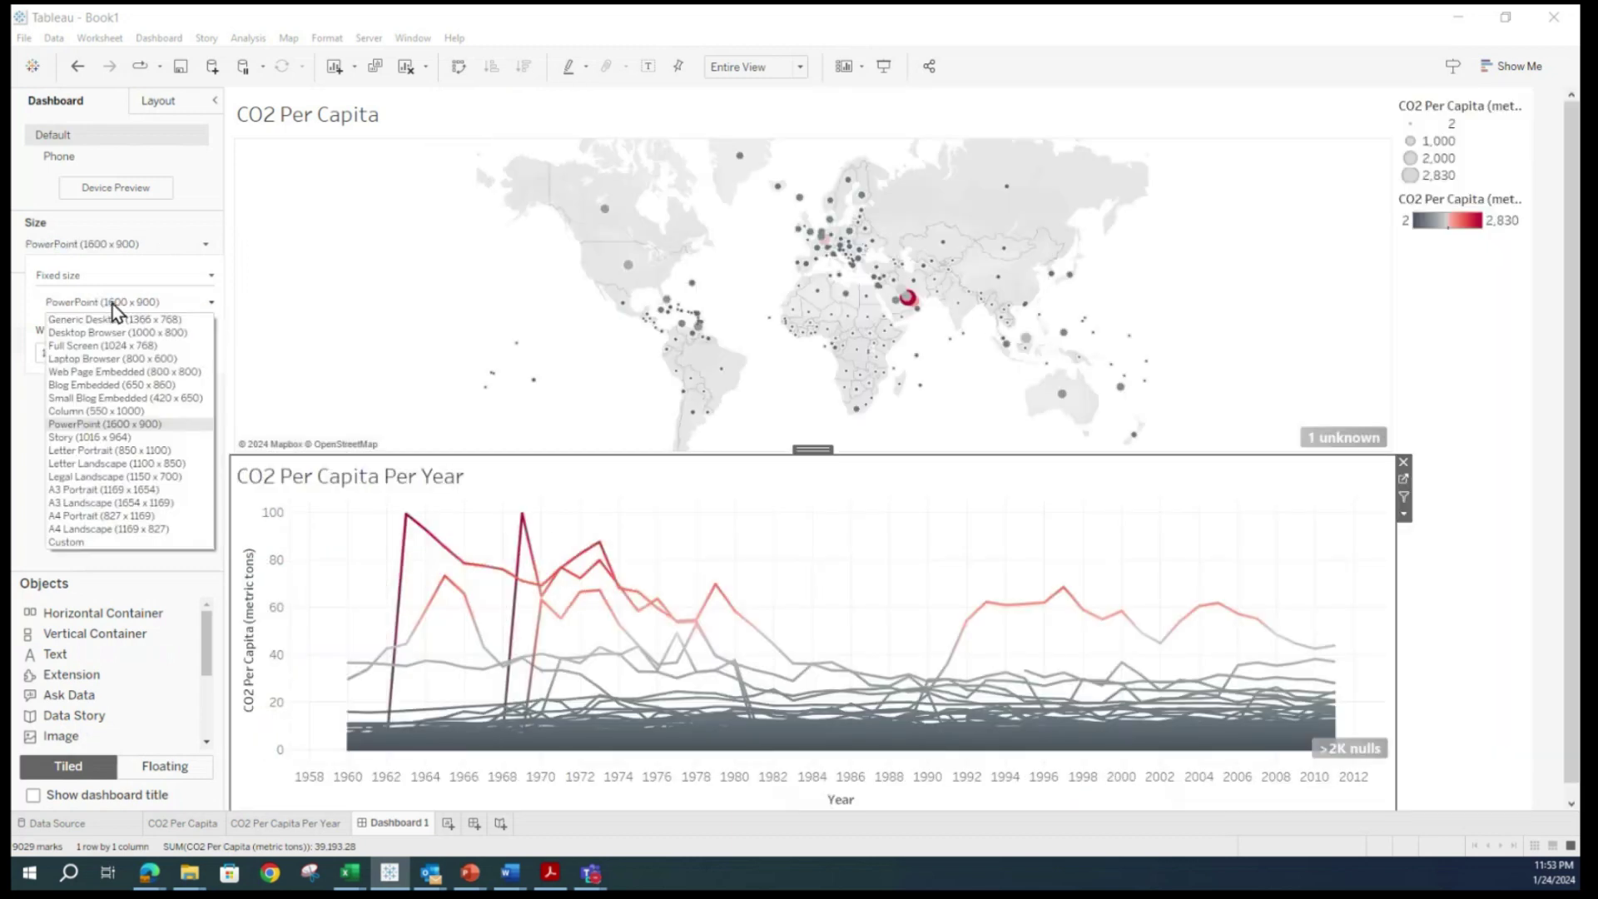
click(97, 450)
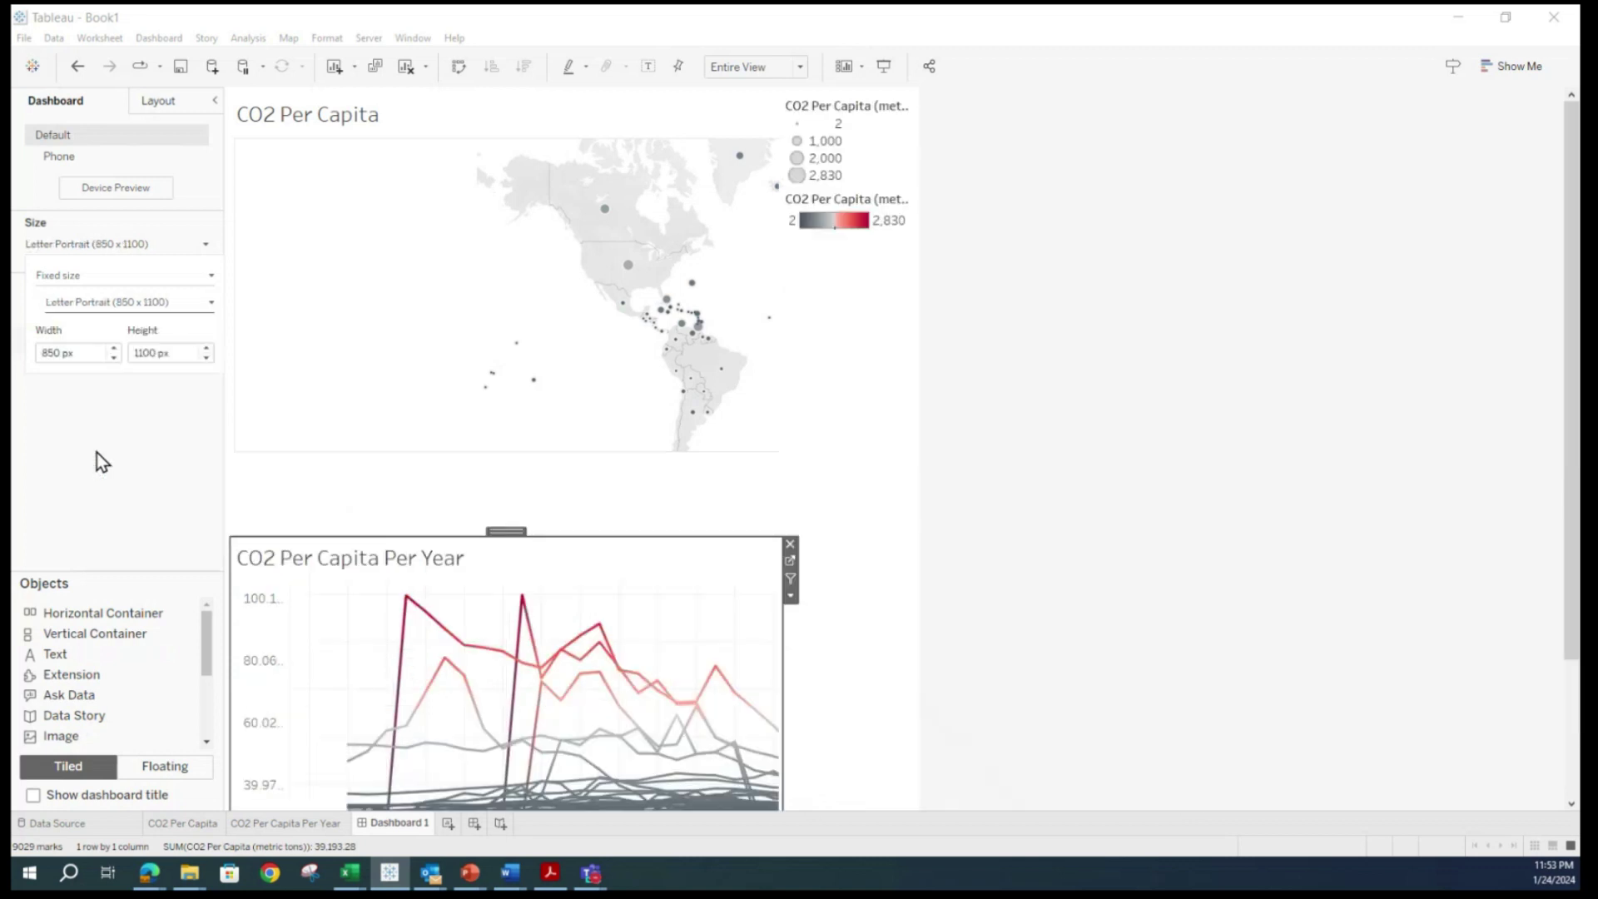
click(136, 306)
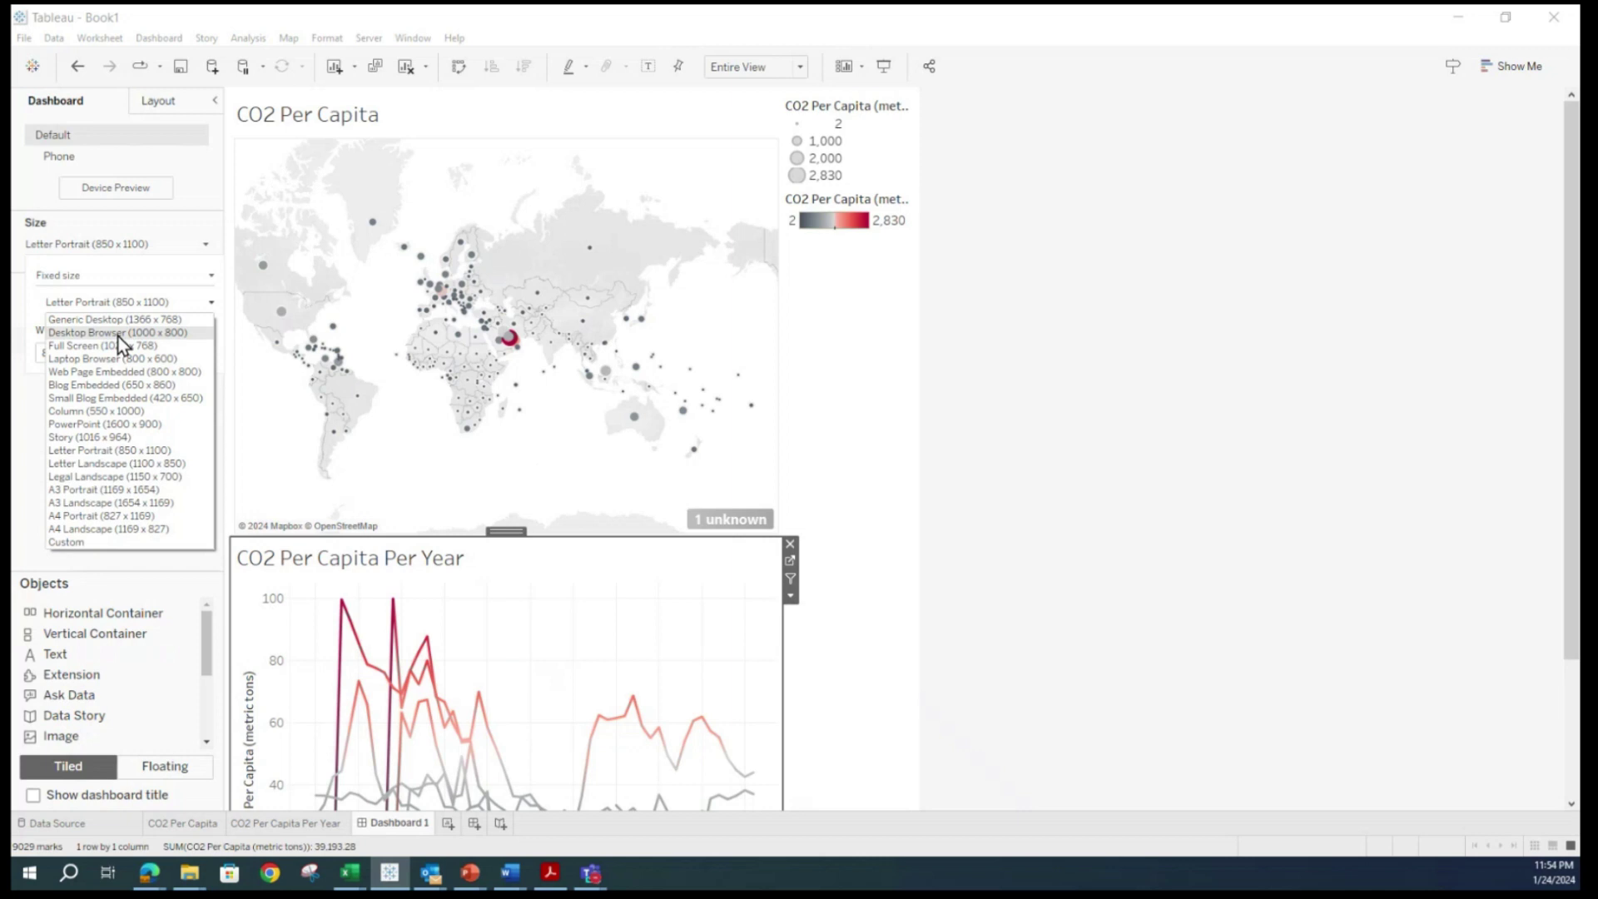
click(118, 333)
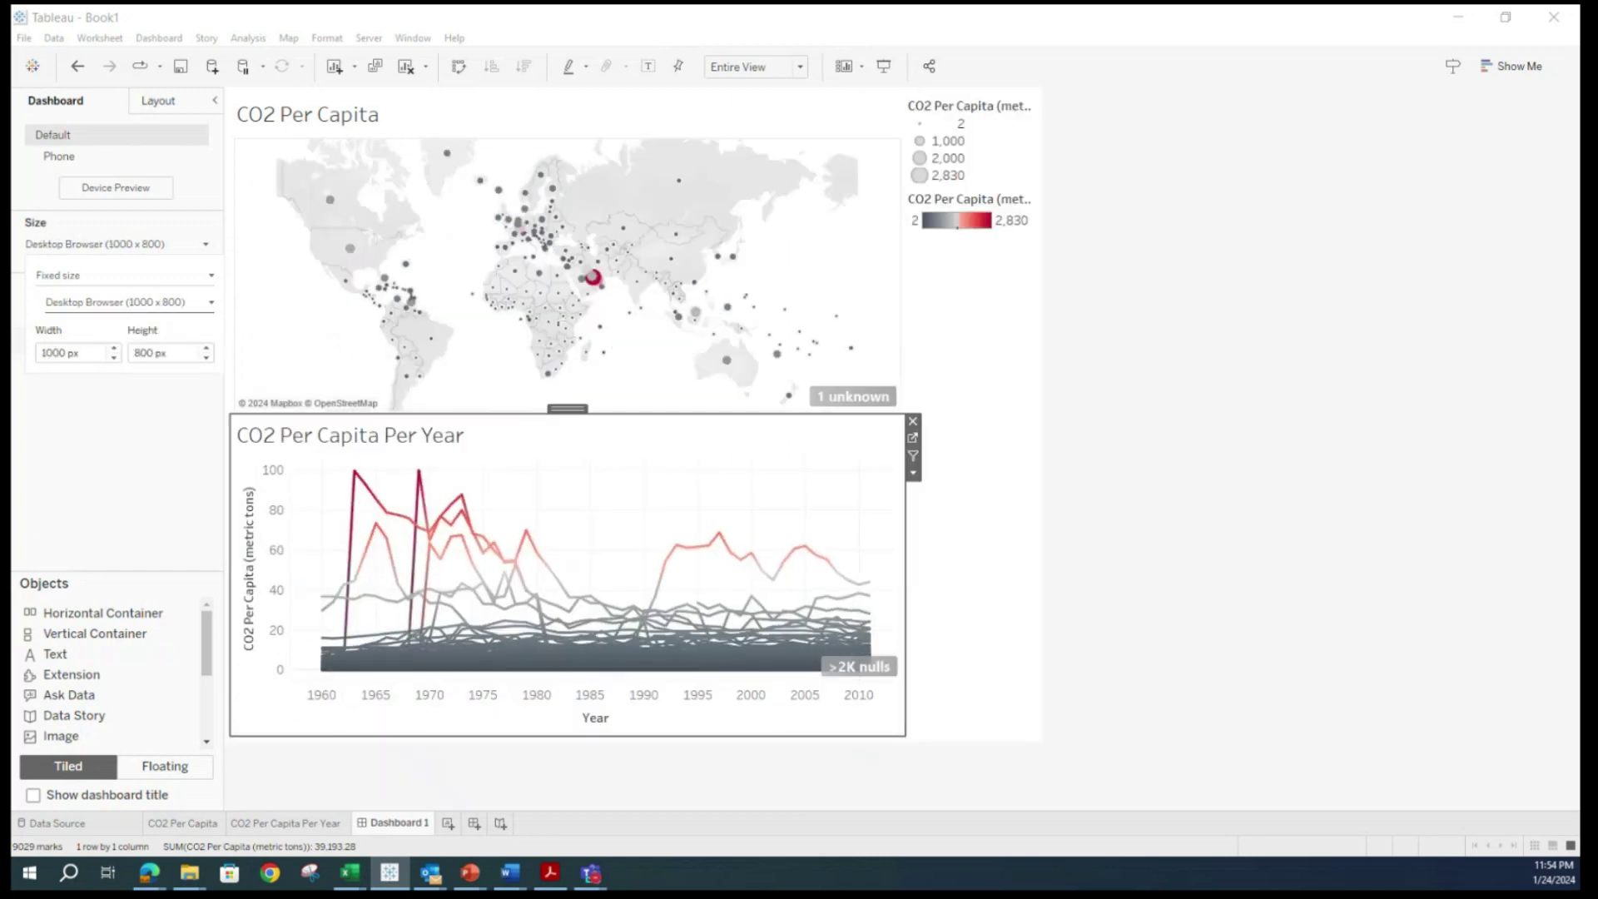
Try moving the circle-size legend below the colour legend, and restore the original order of the two legends.
click(510, 872)
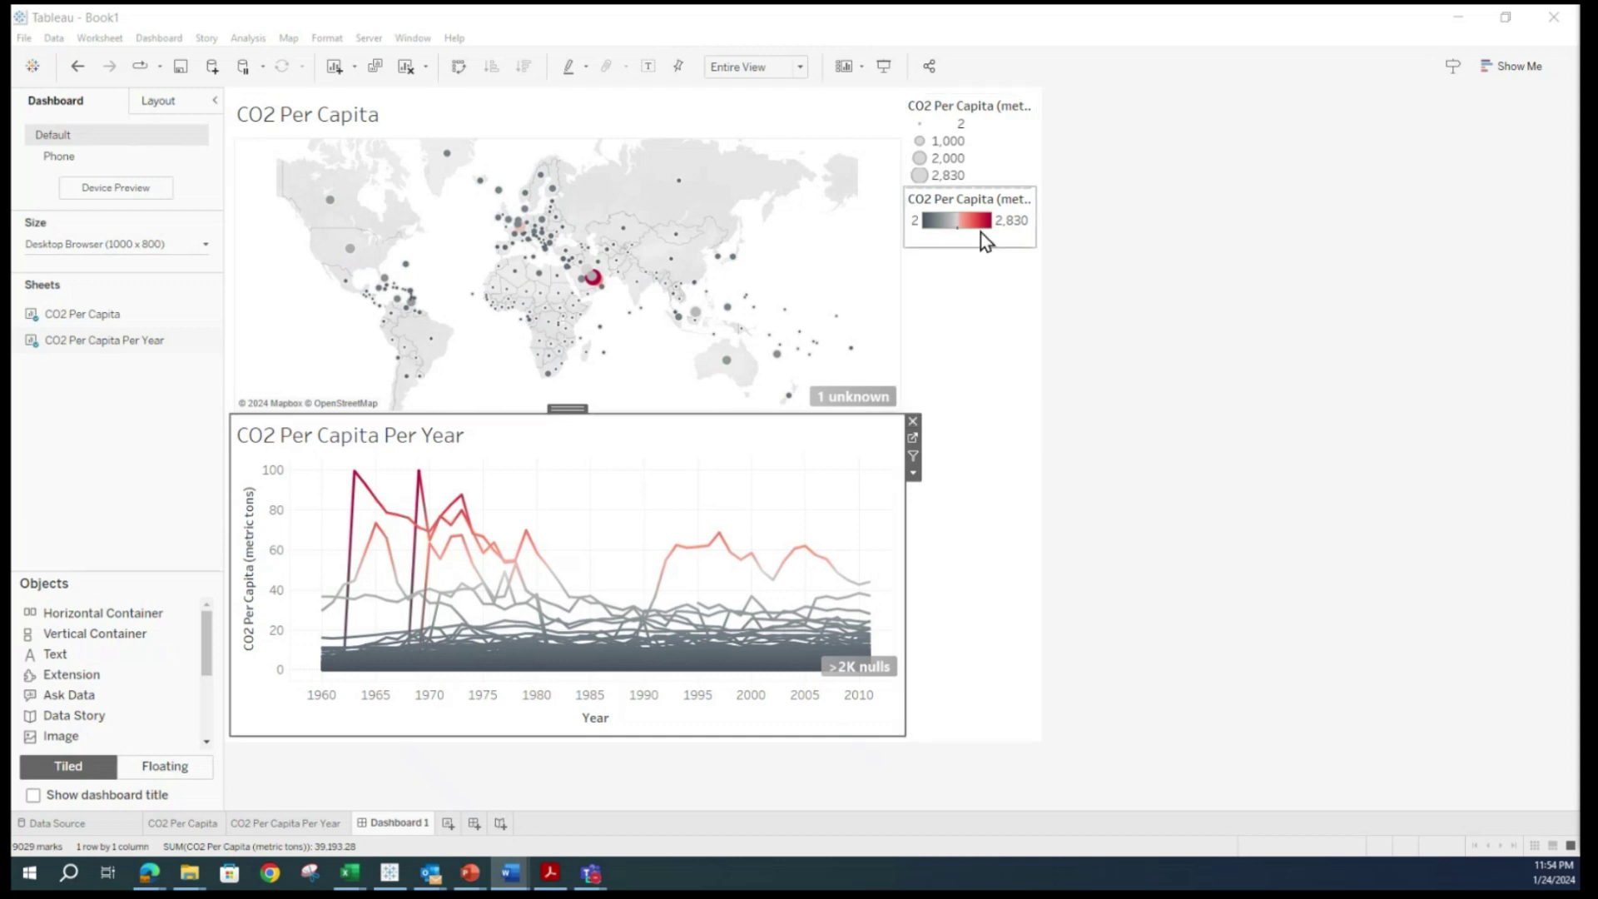
click(995, 108)
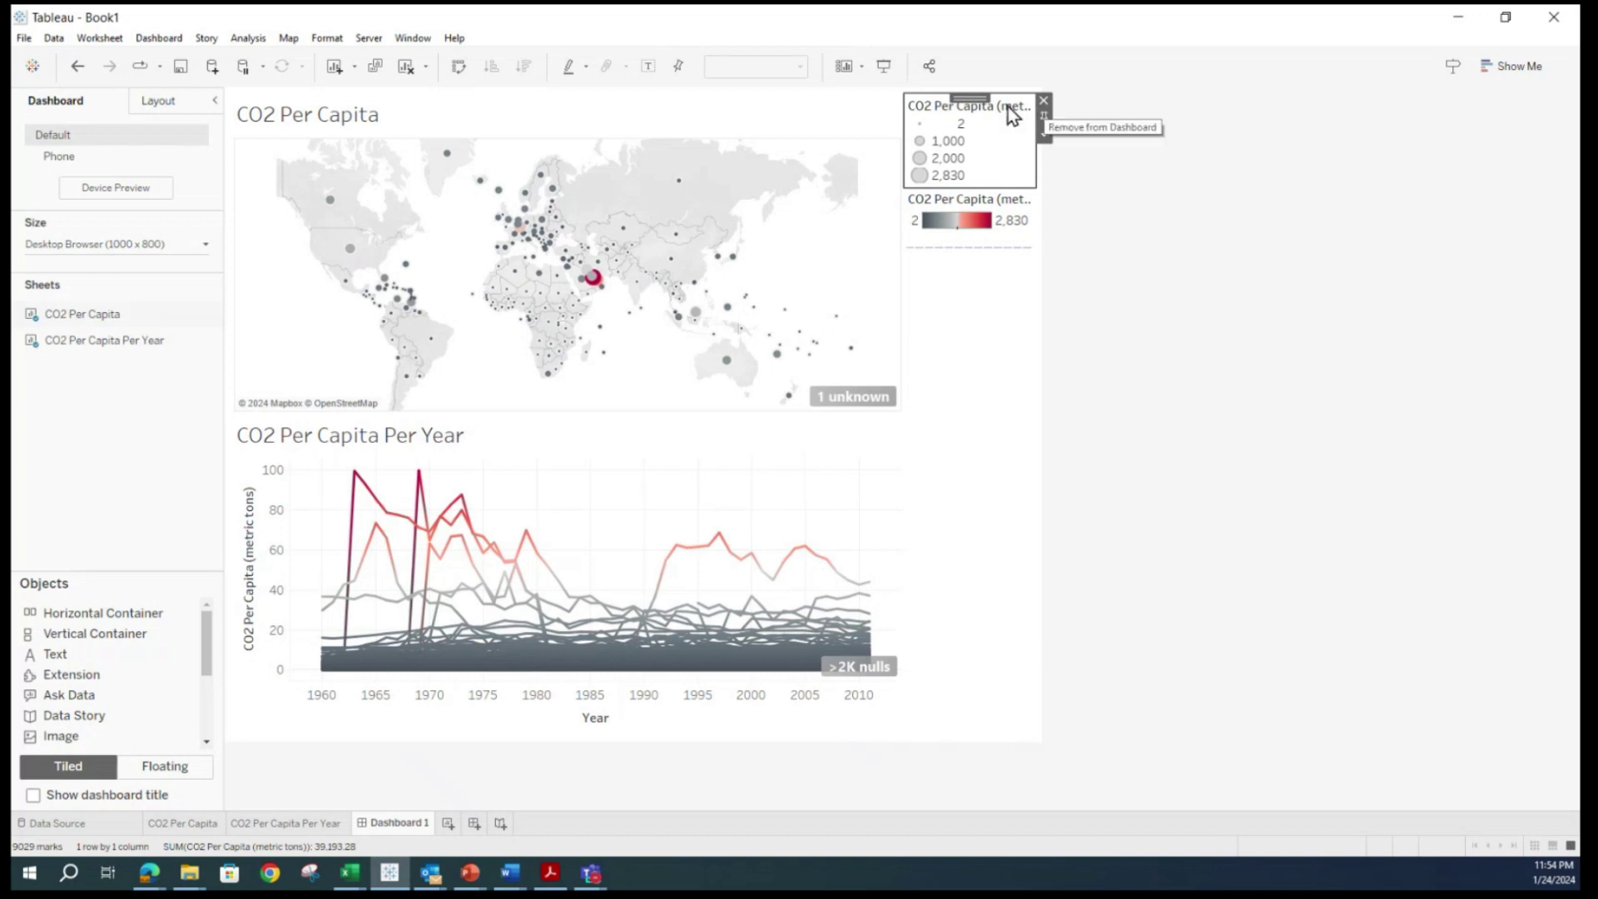
drag(969, 99, 967, 291)
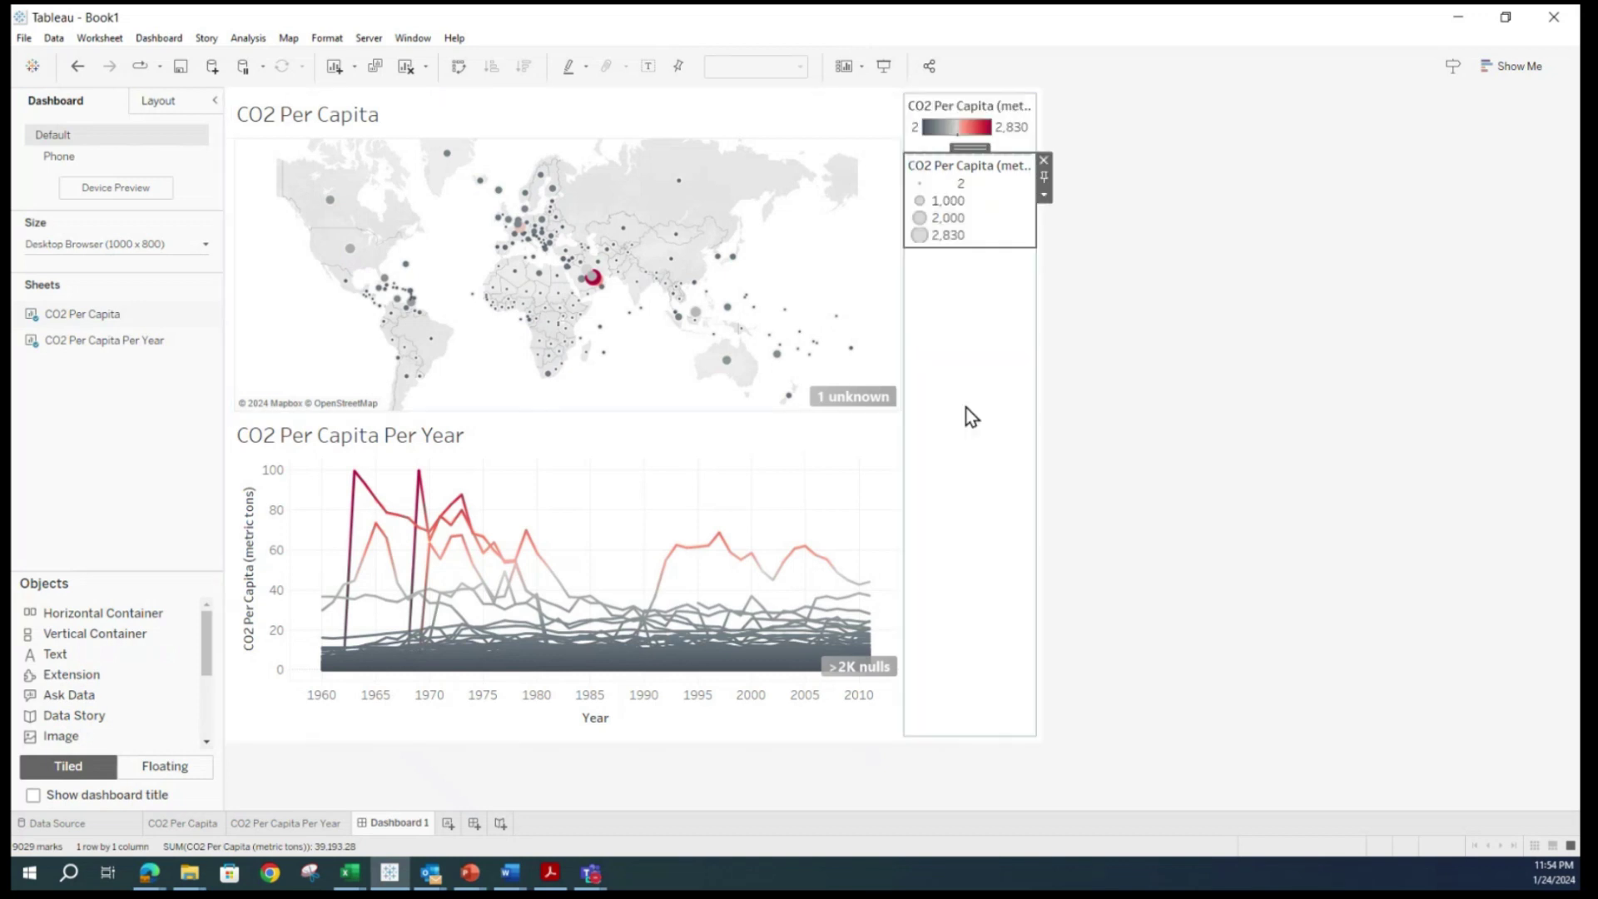
click(981, 93)
drag(980, 108, 975, 258)
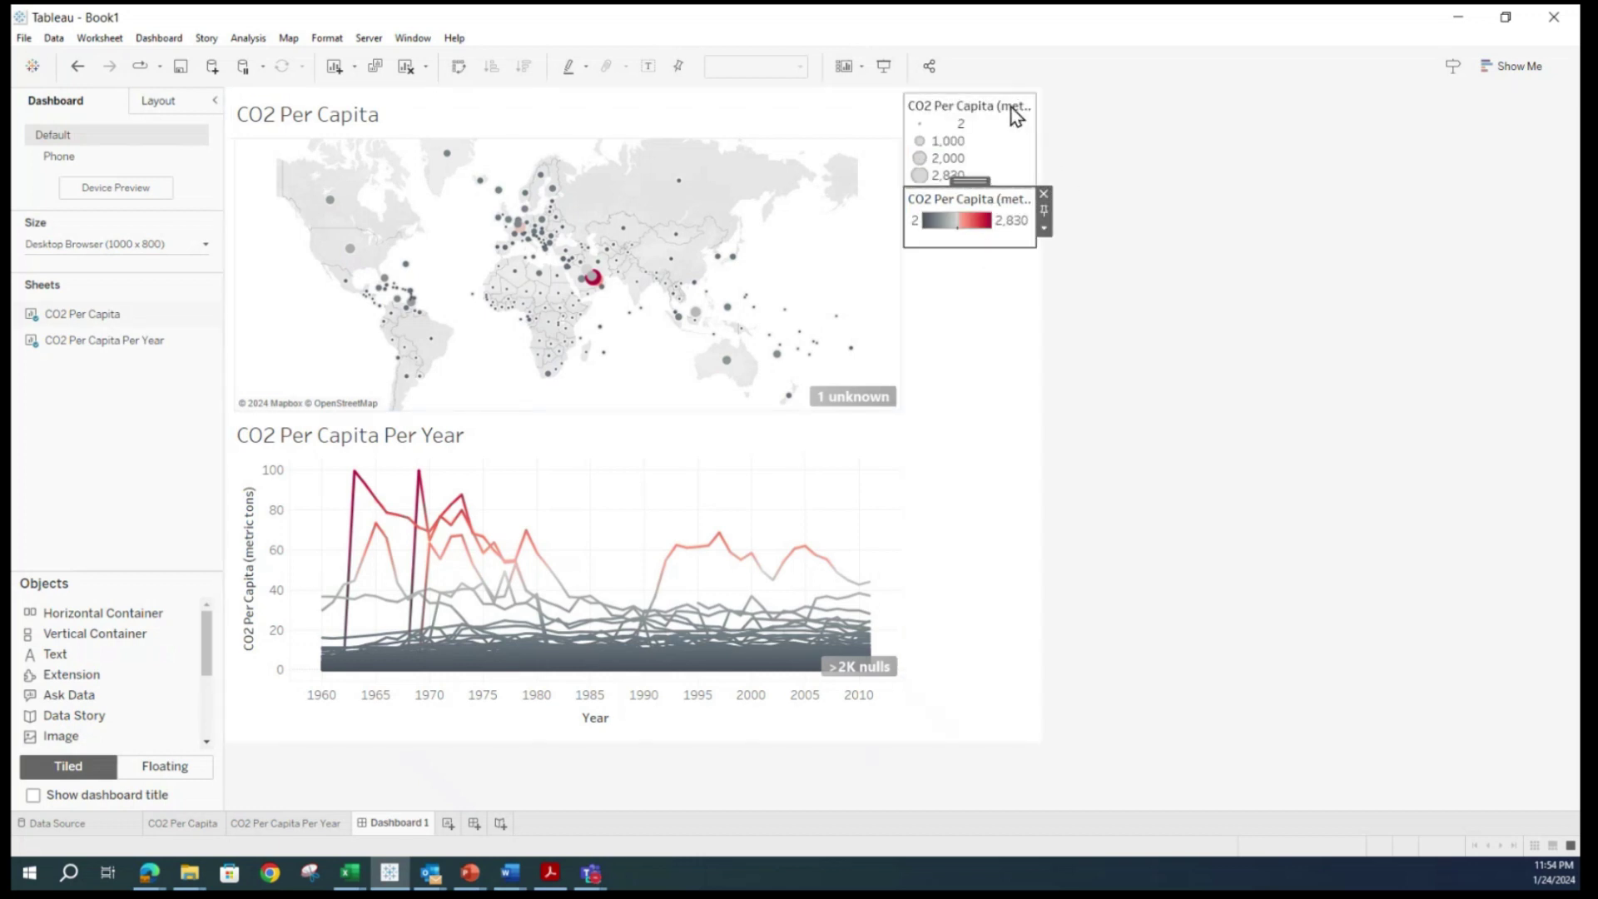
Remove both CO2 Per Capita legends, size and colour, from the dashboard.
mouse_move(601, 276)
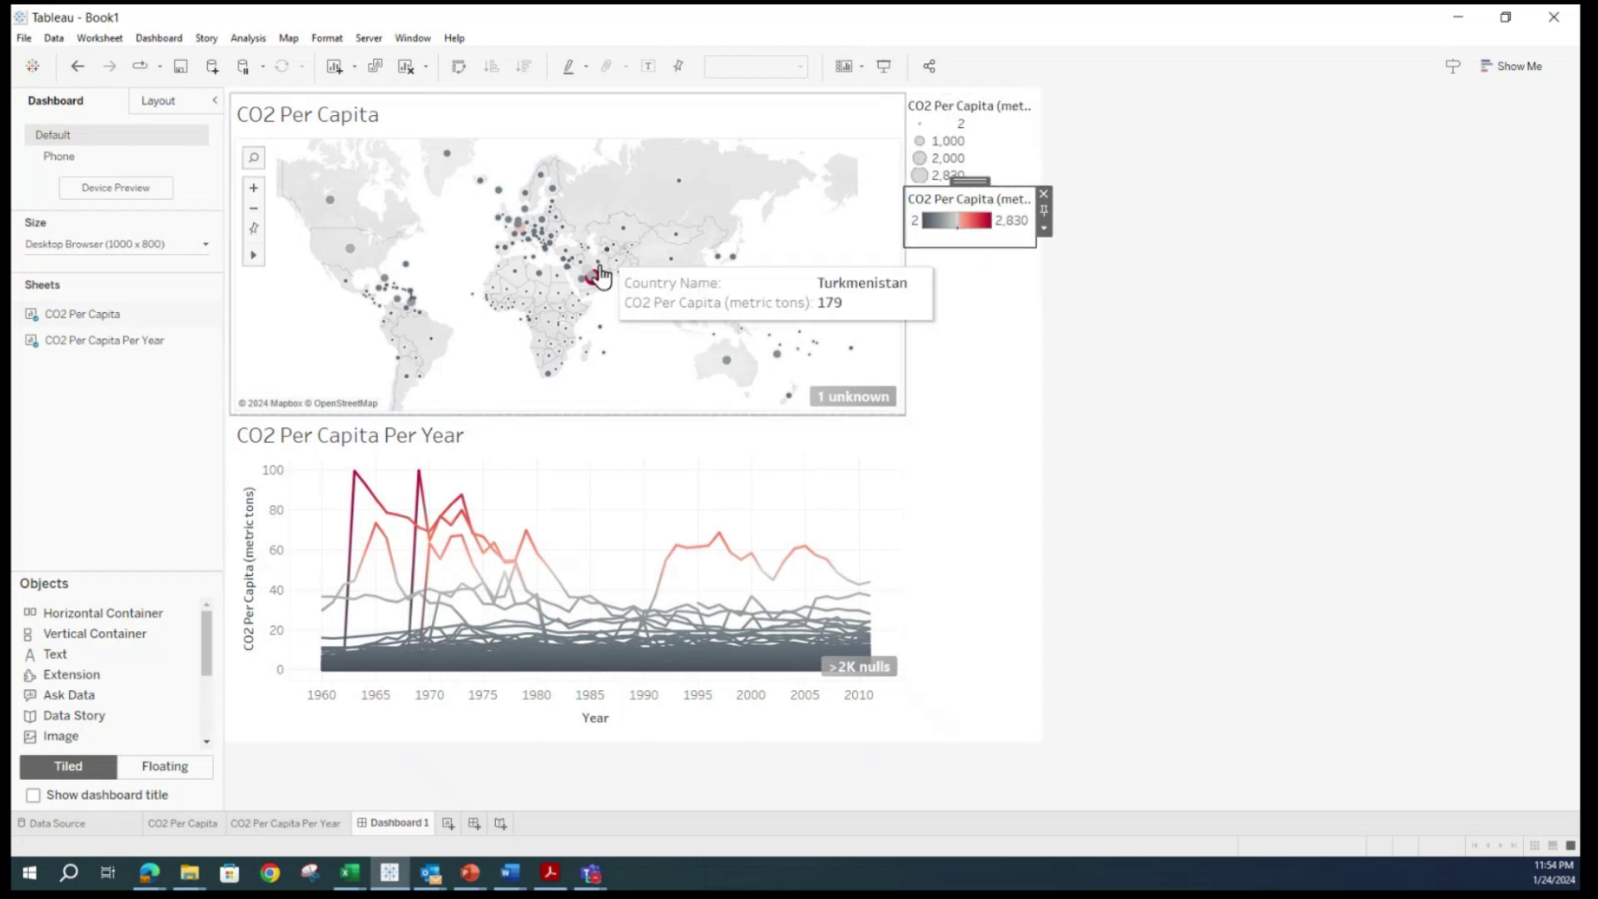
click(1030, 98)
click(1043, 100)
click(1016, 129)
click(1042, 100)
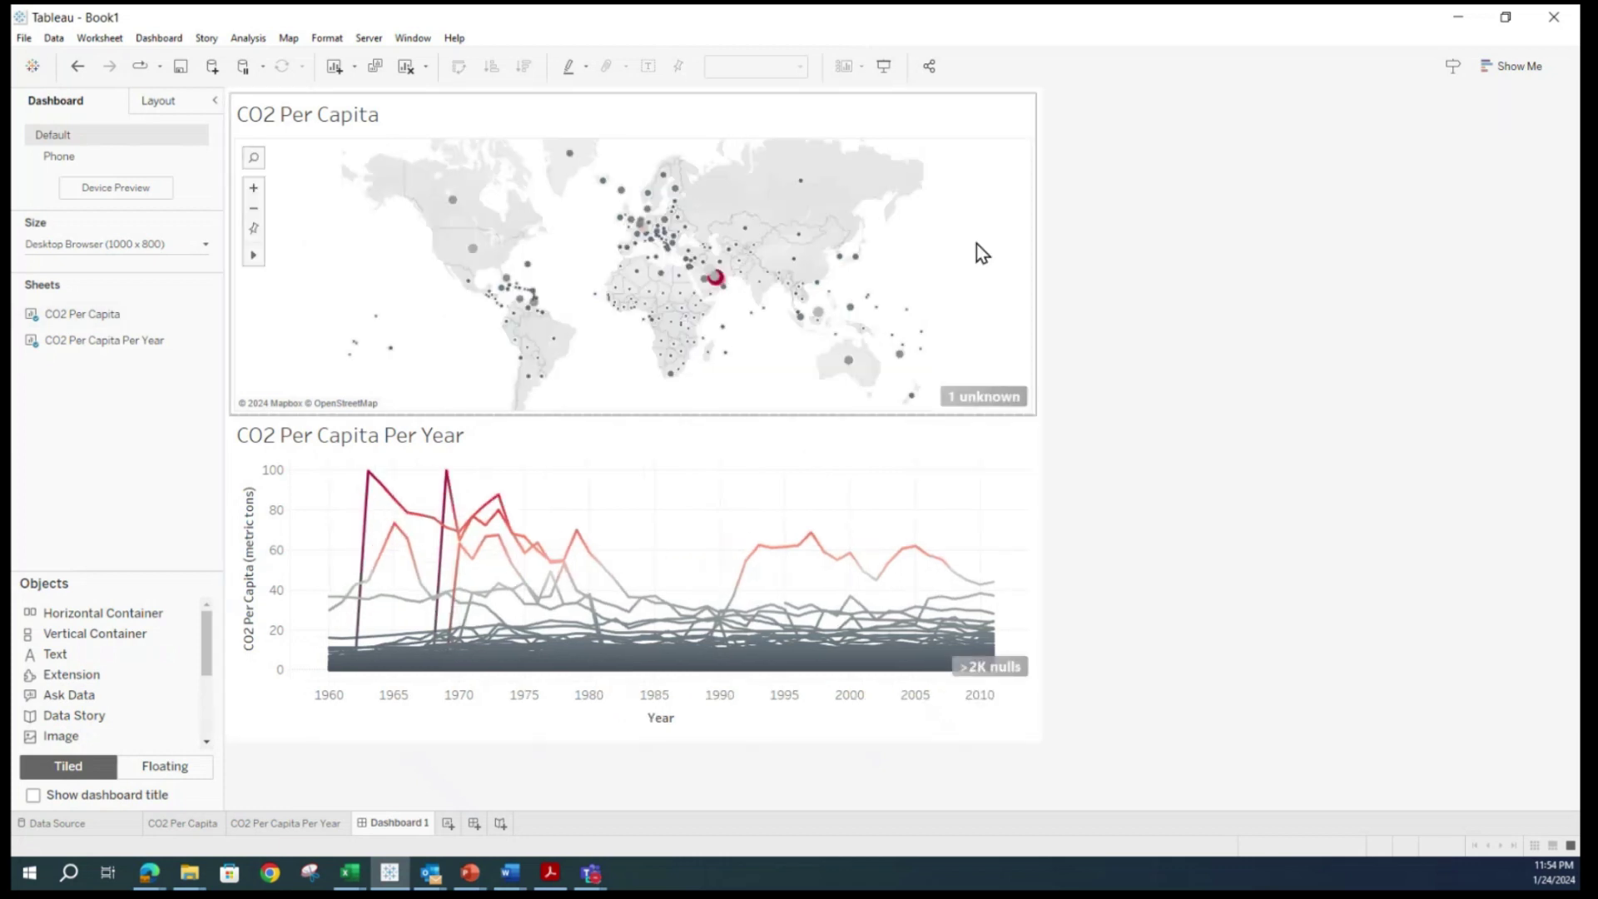
Set the CO2 Per Capita map to act as a filter for the dashboard.
mouse_move(660, 365)
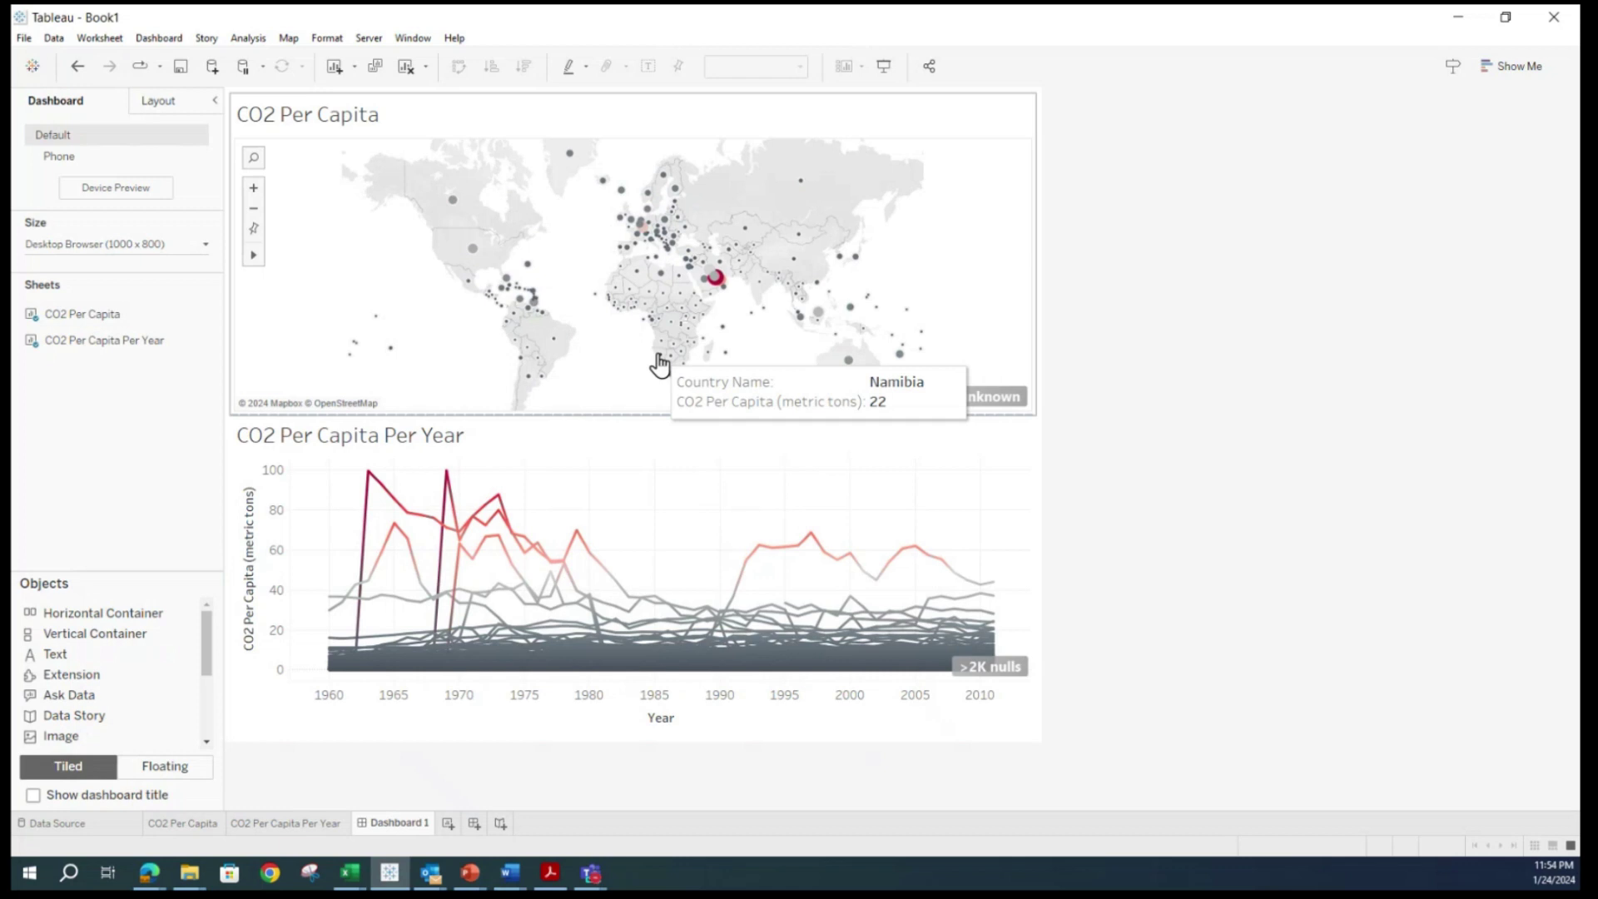
mouse_move(1002, 408)
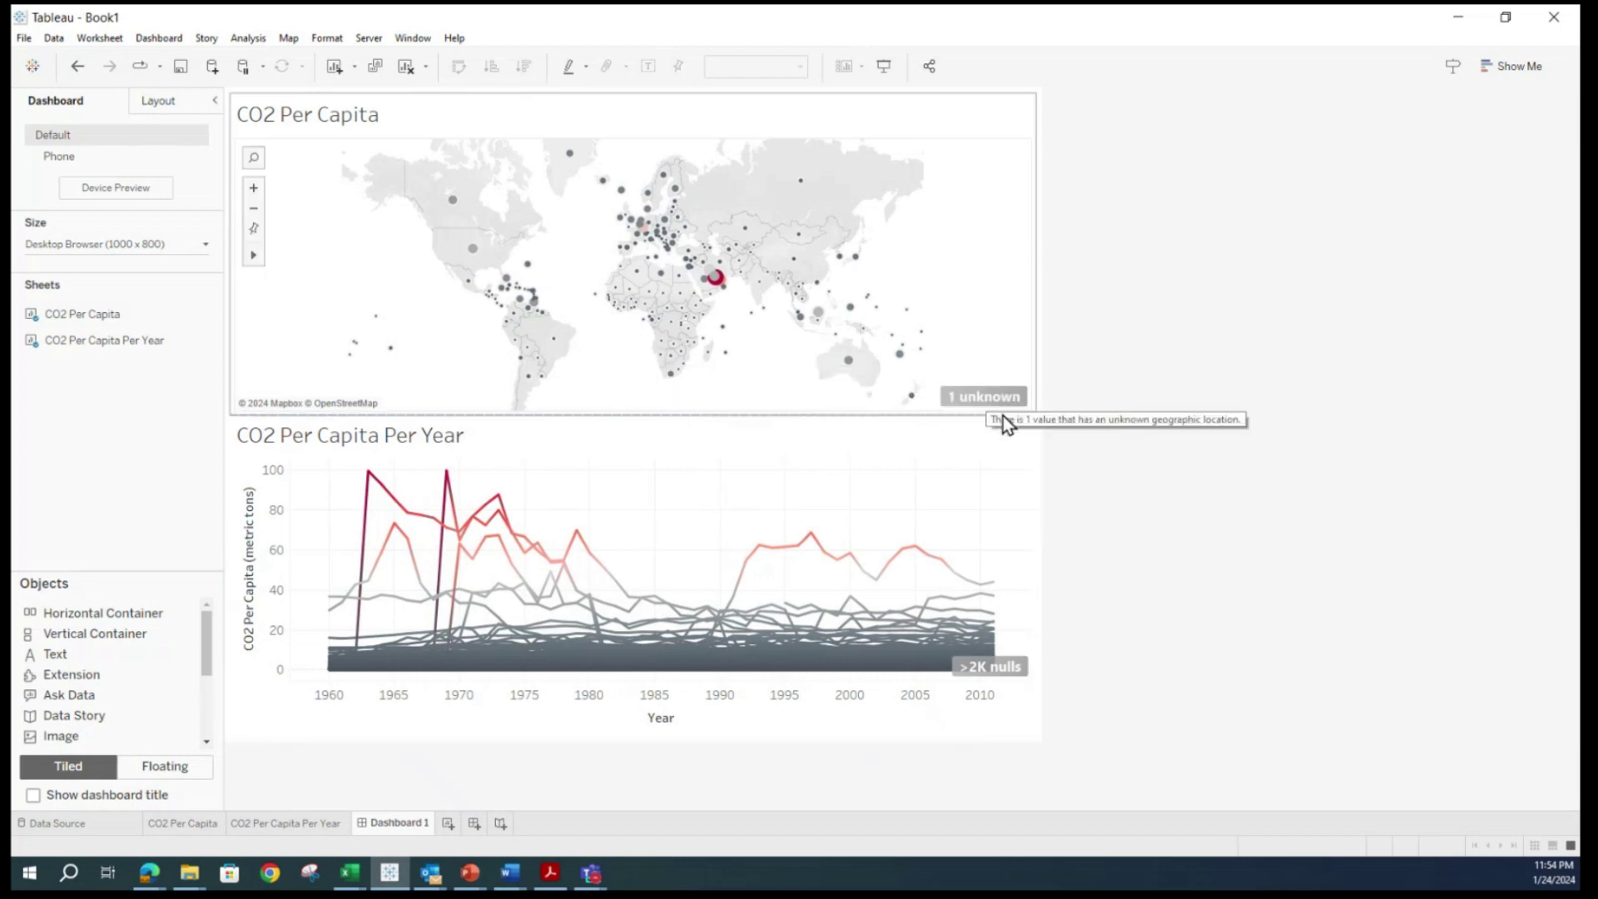
click(1012, 117)
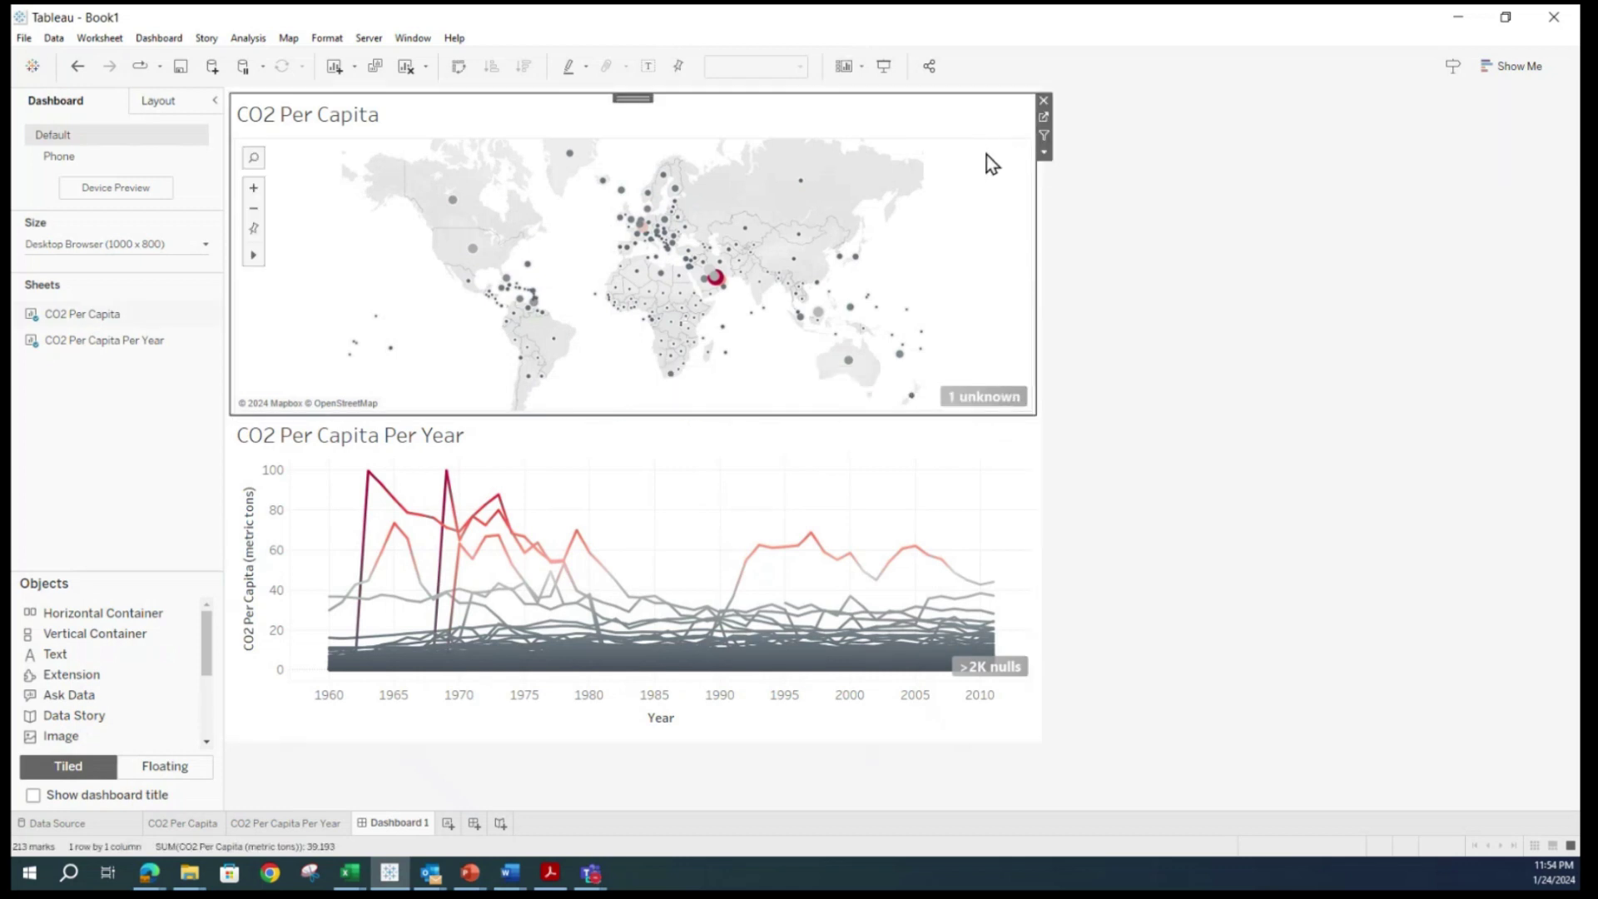
click(1045, 135)
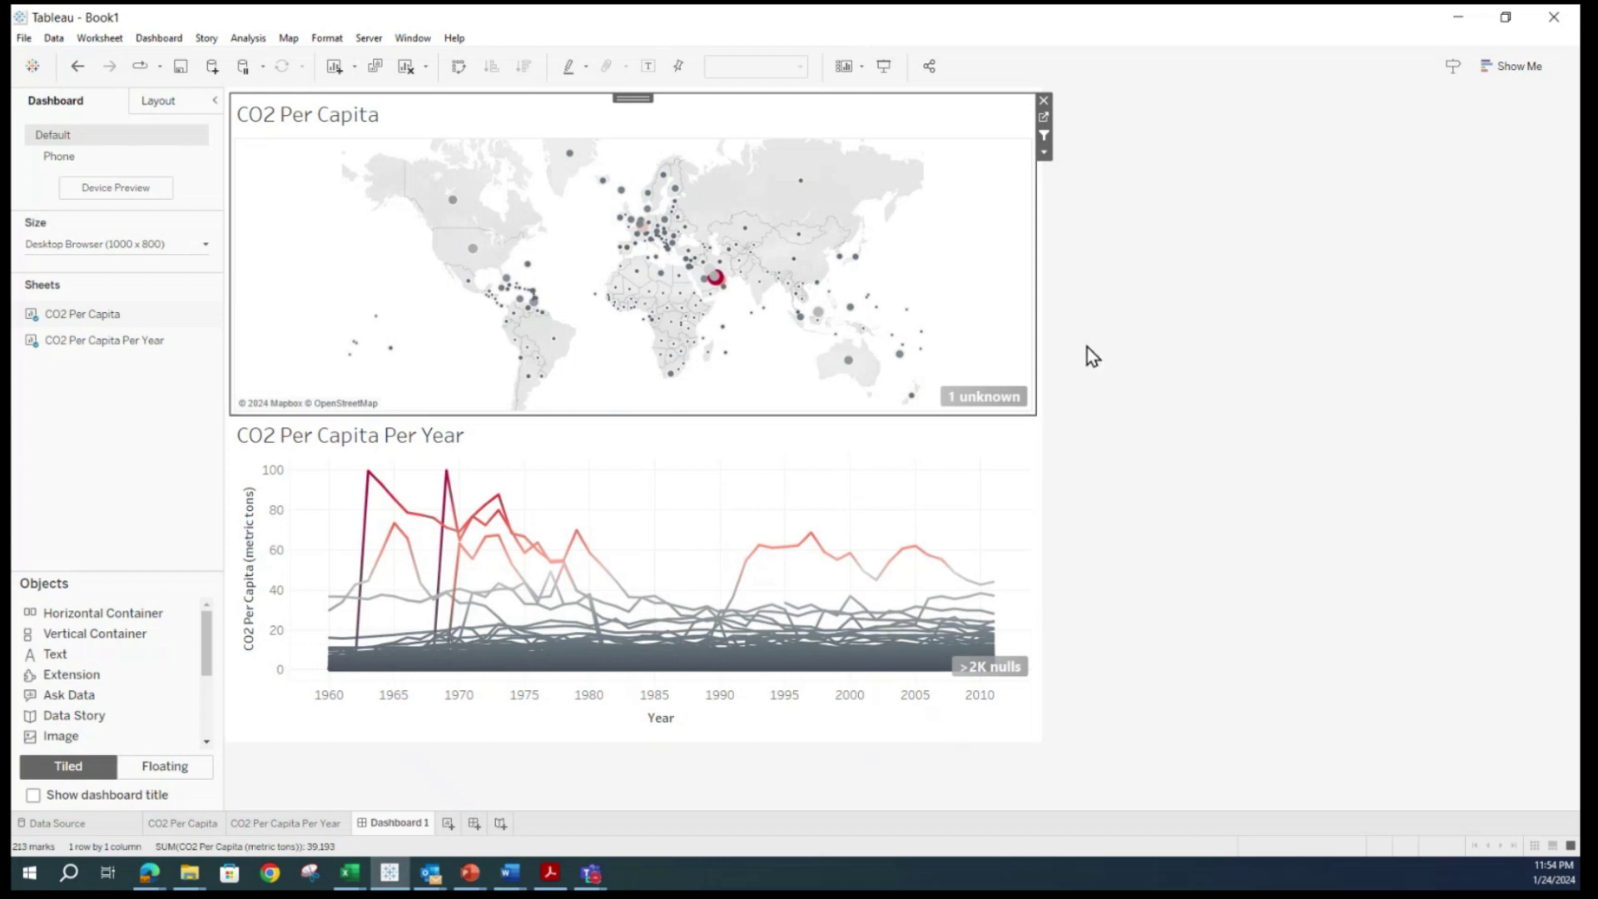
click(1193, 328)
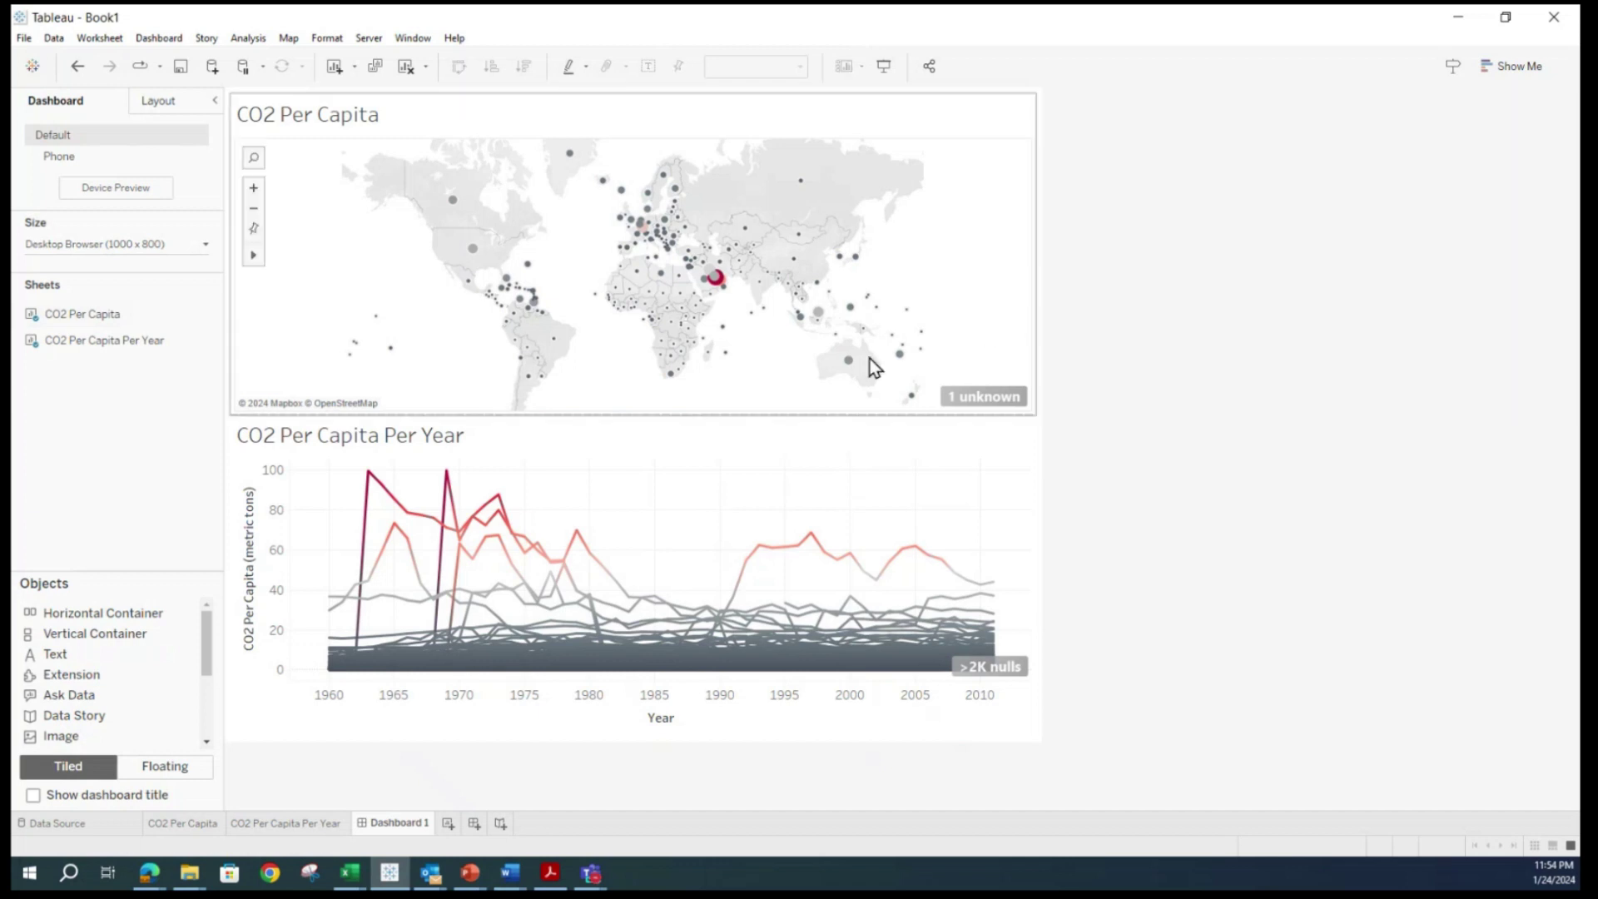
Test the map filter by selecting Qatar to isolate its yearly line, and clear the selection to examine other countries.
mouse_move(726, 280)
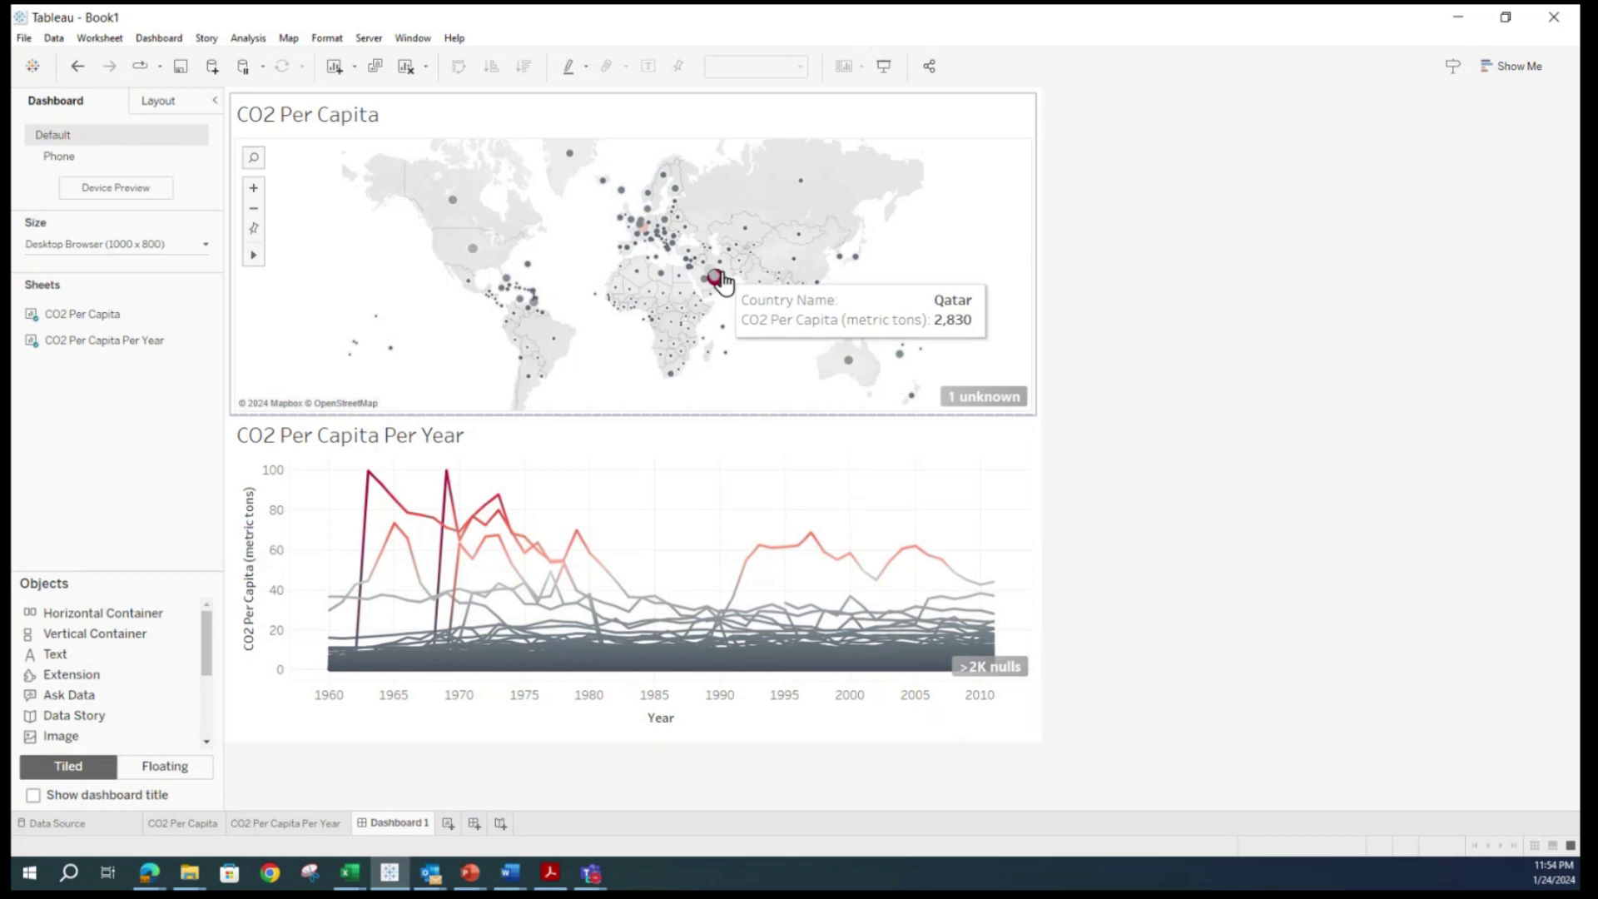
mouse_move(360, 549)
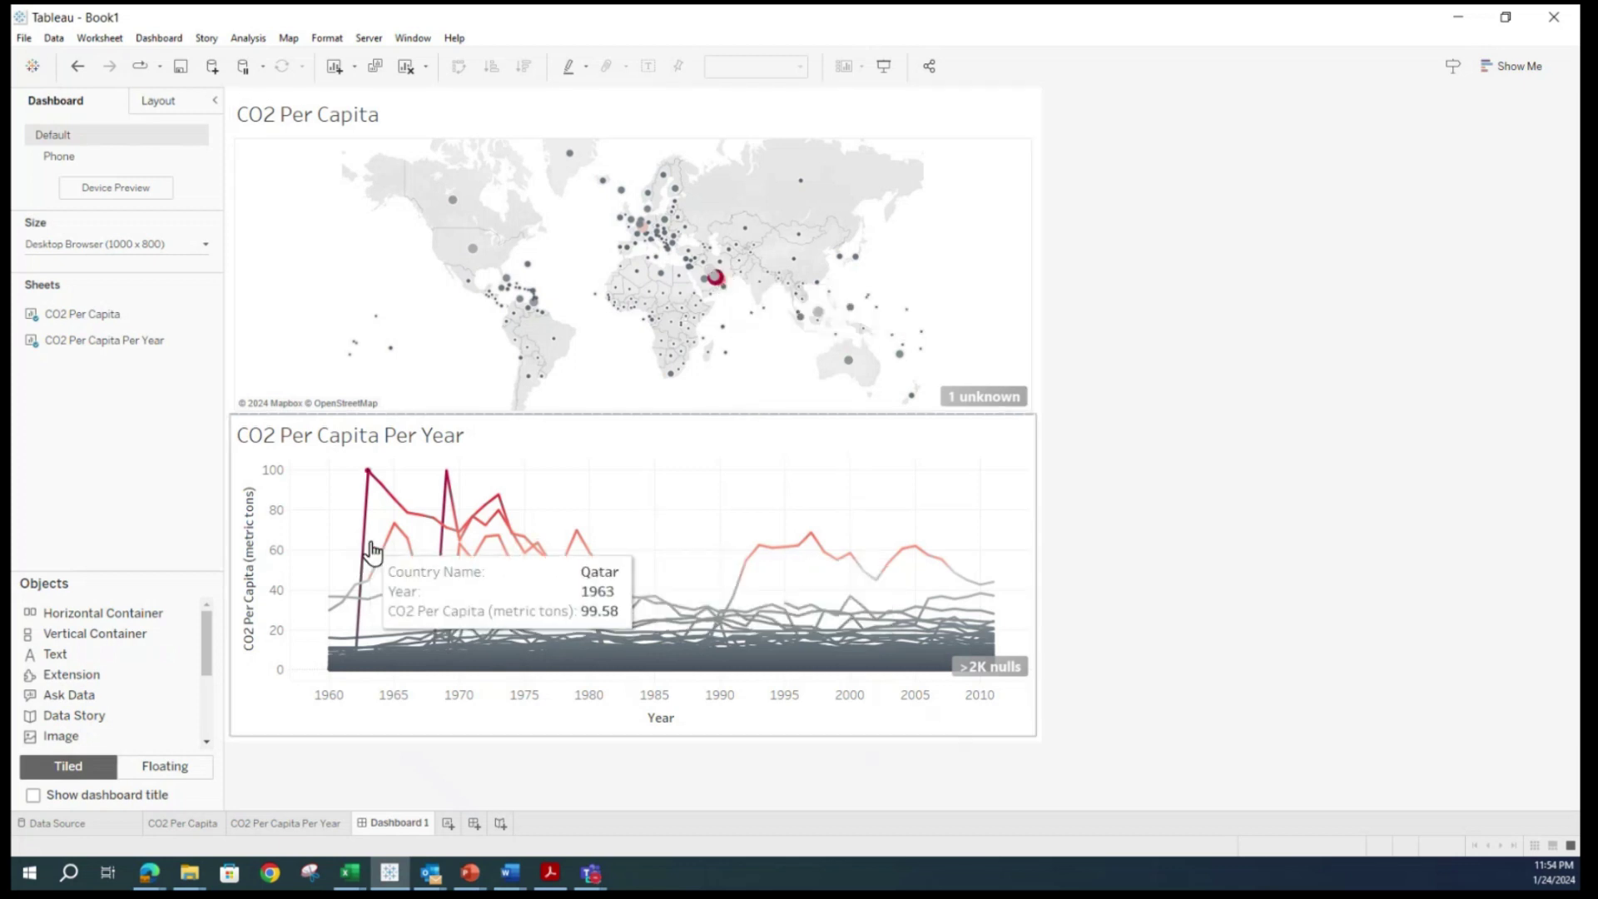
click(717, 279)
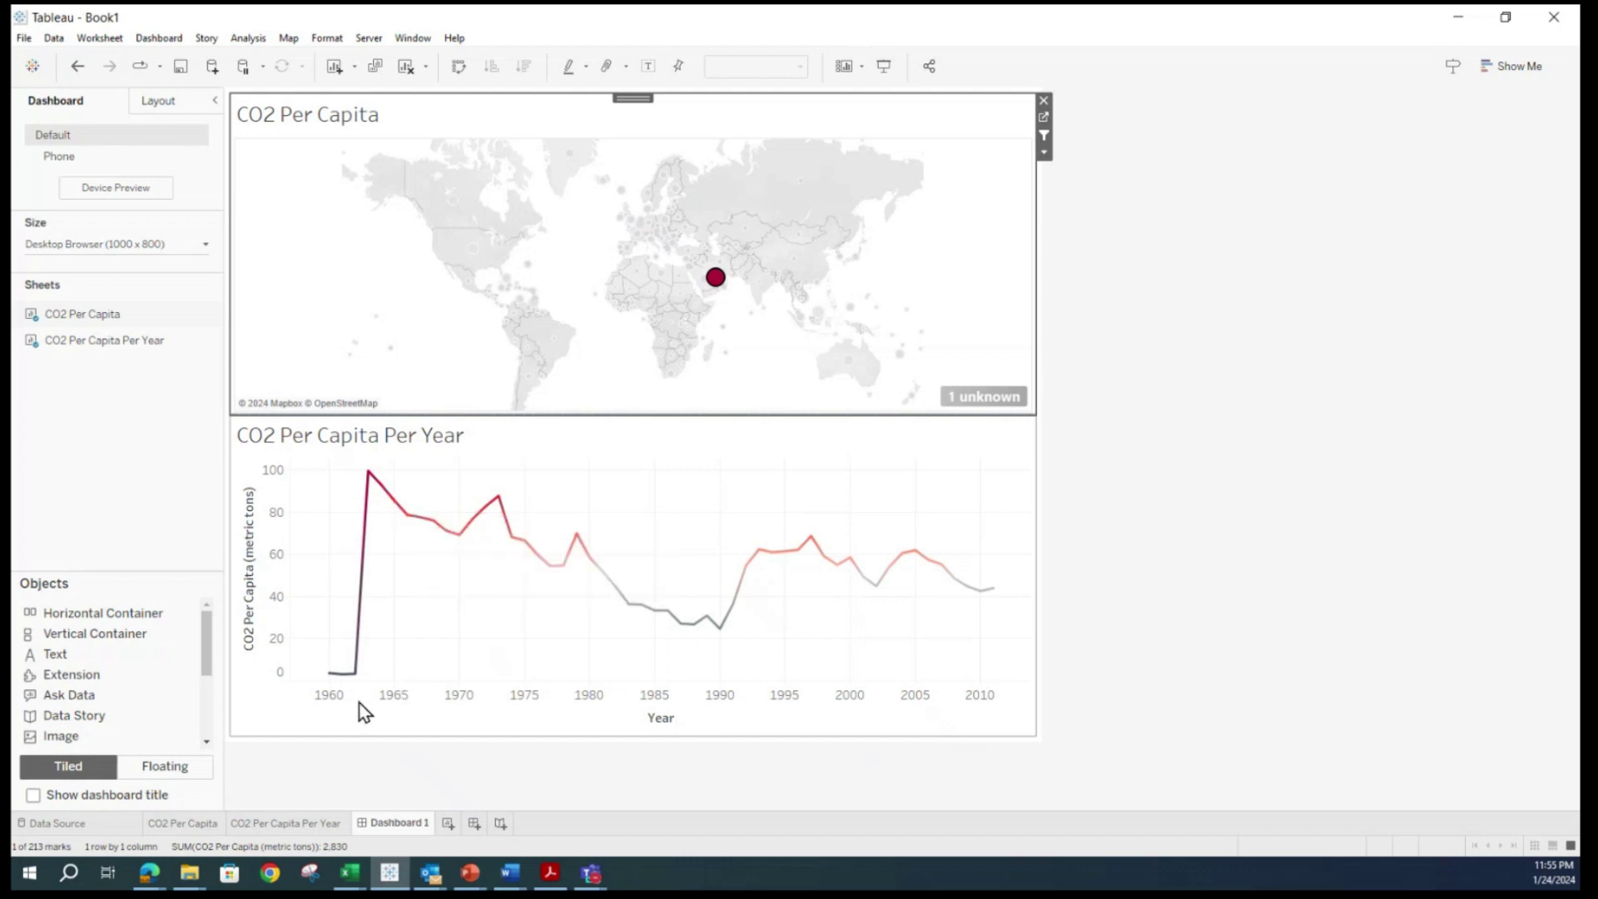
mouse_move(334, 680)
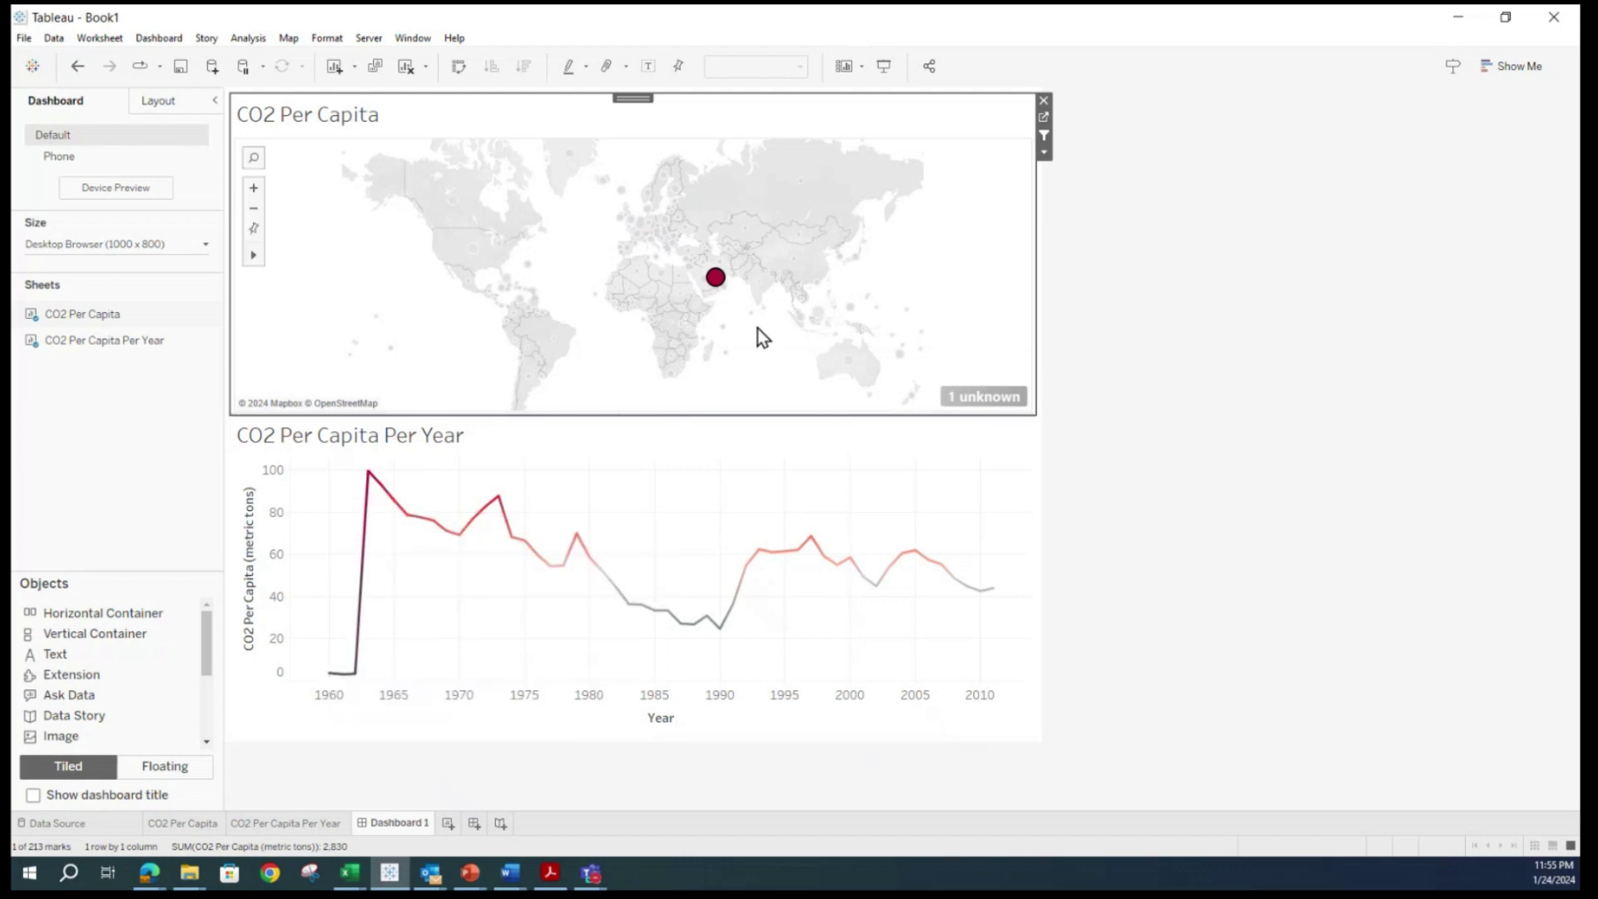
click(720, 288)
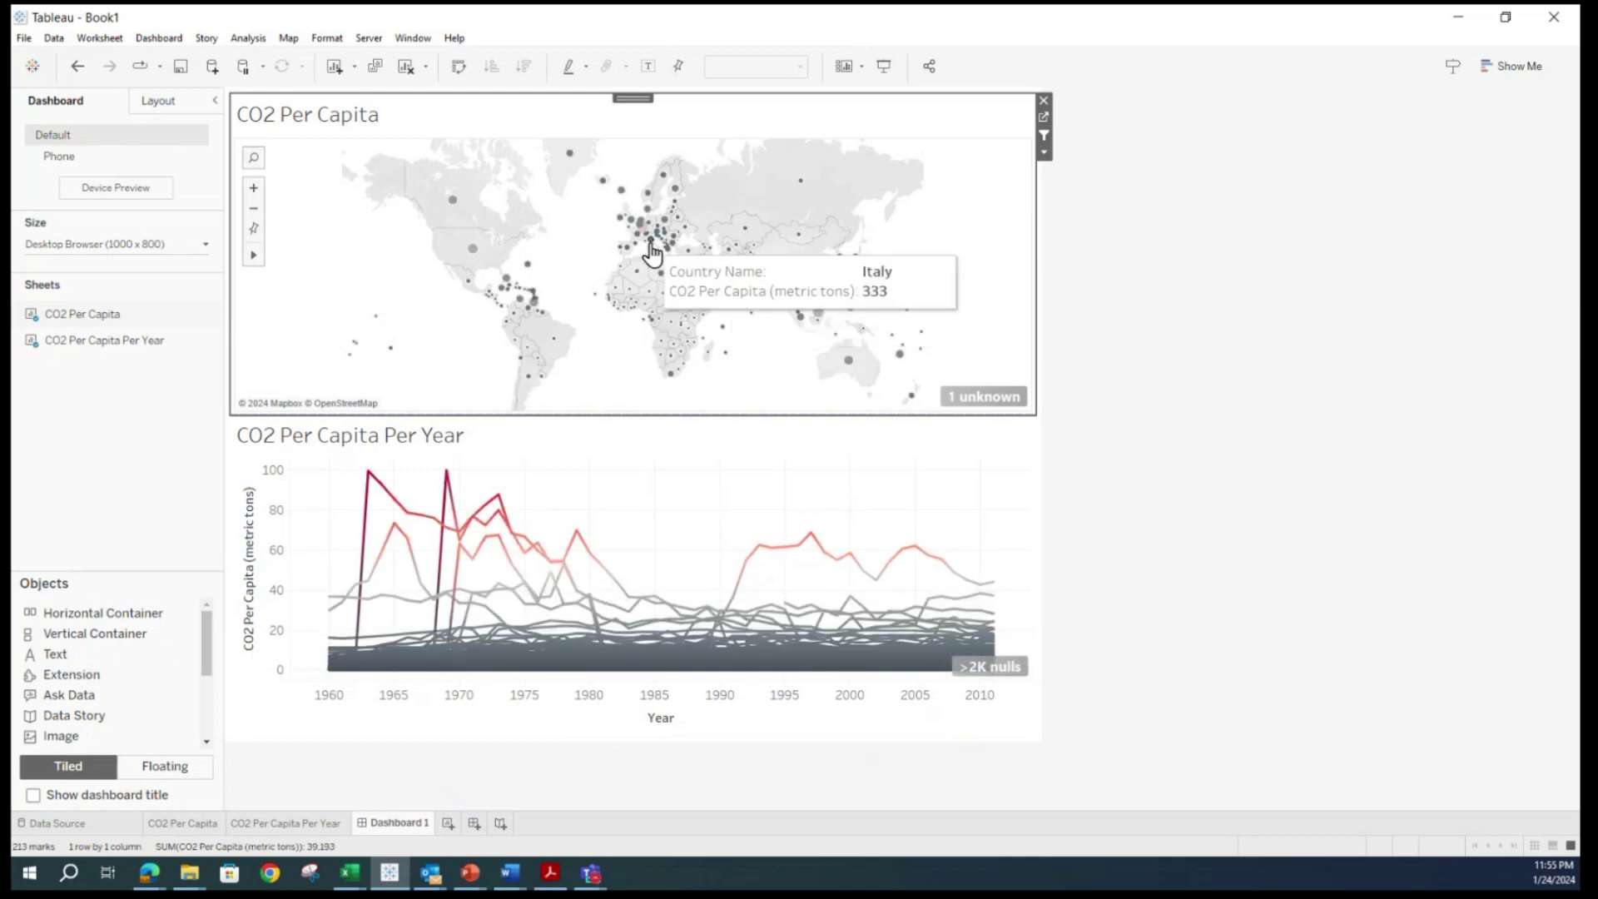
mouse_move(472, 253)
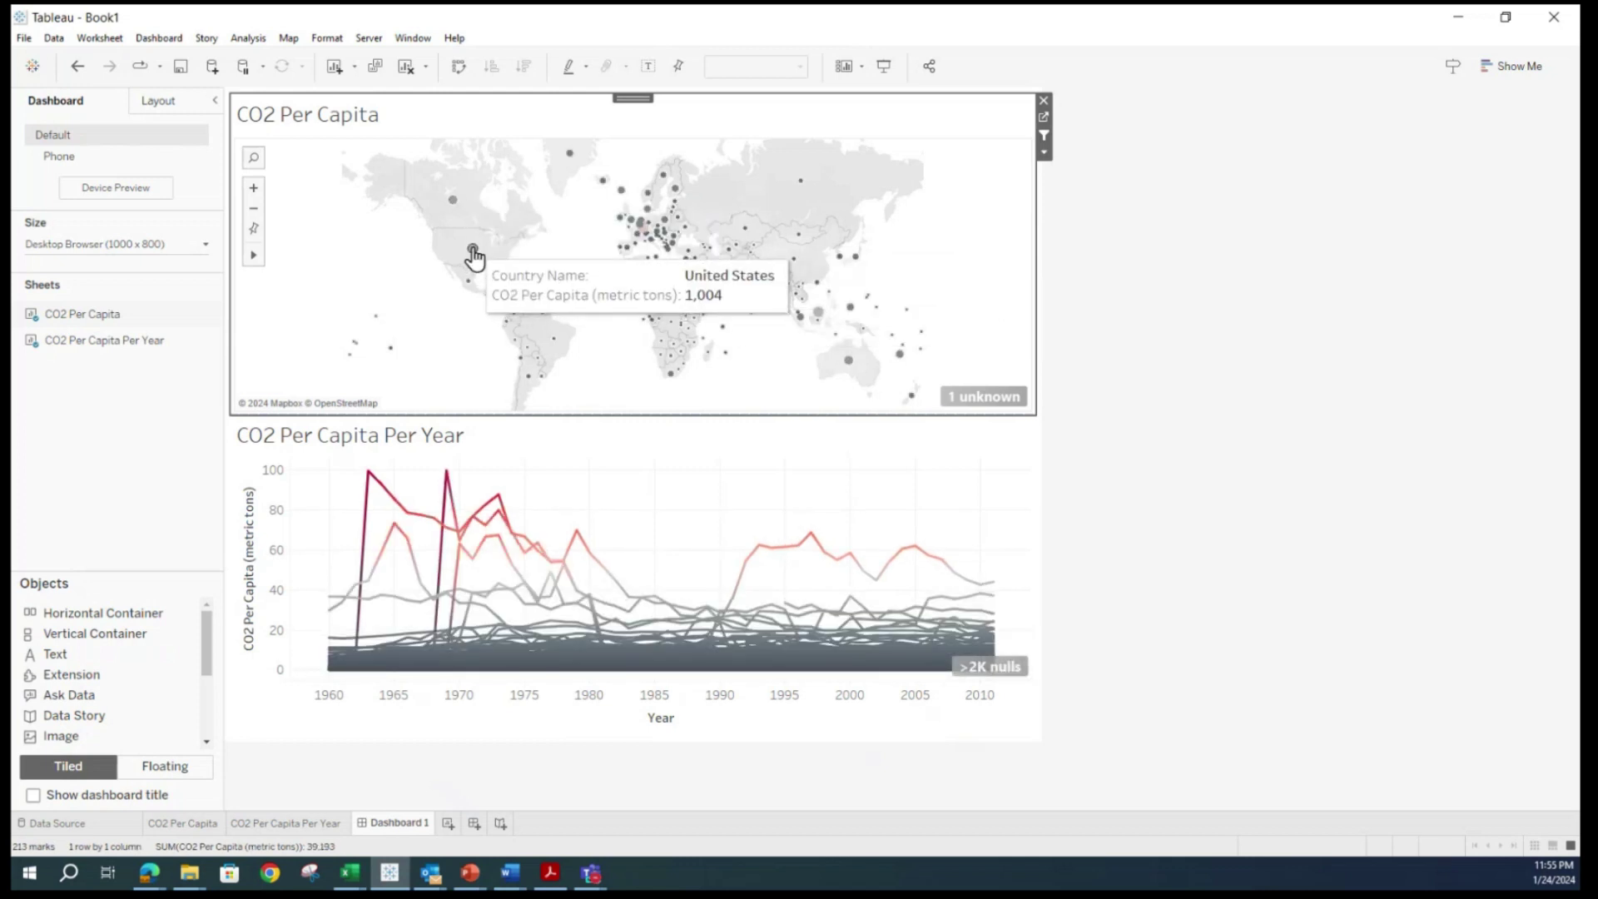
Isolate the United States' yearly line through the map filter, examine its values from 1960 to 2011, and clear the selection.
click(473, 253)
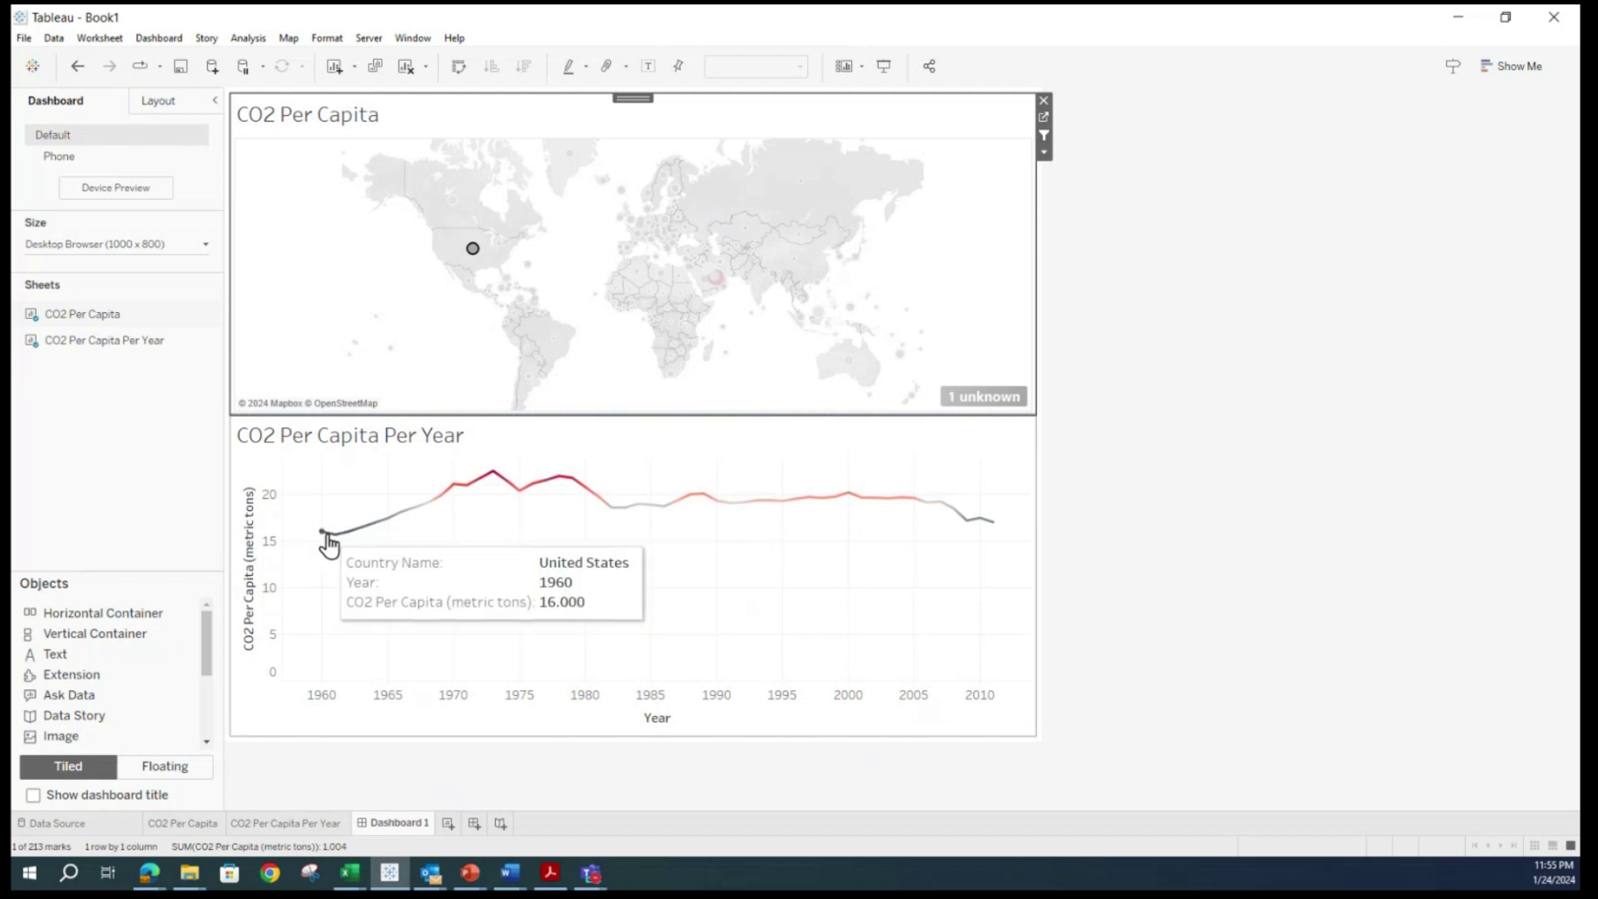
mouse_move(994, 526)
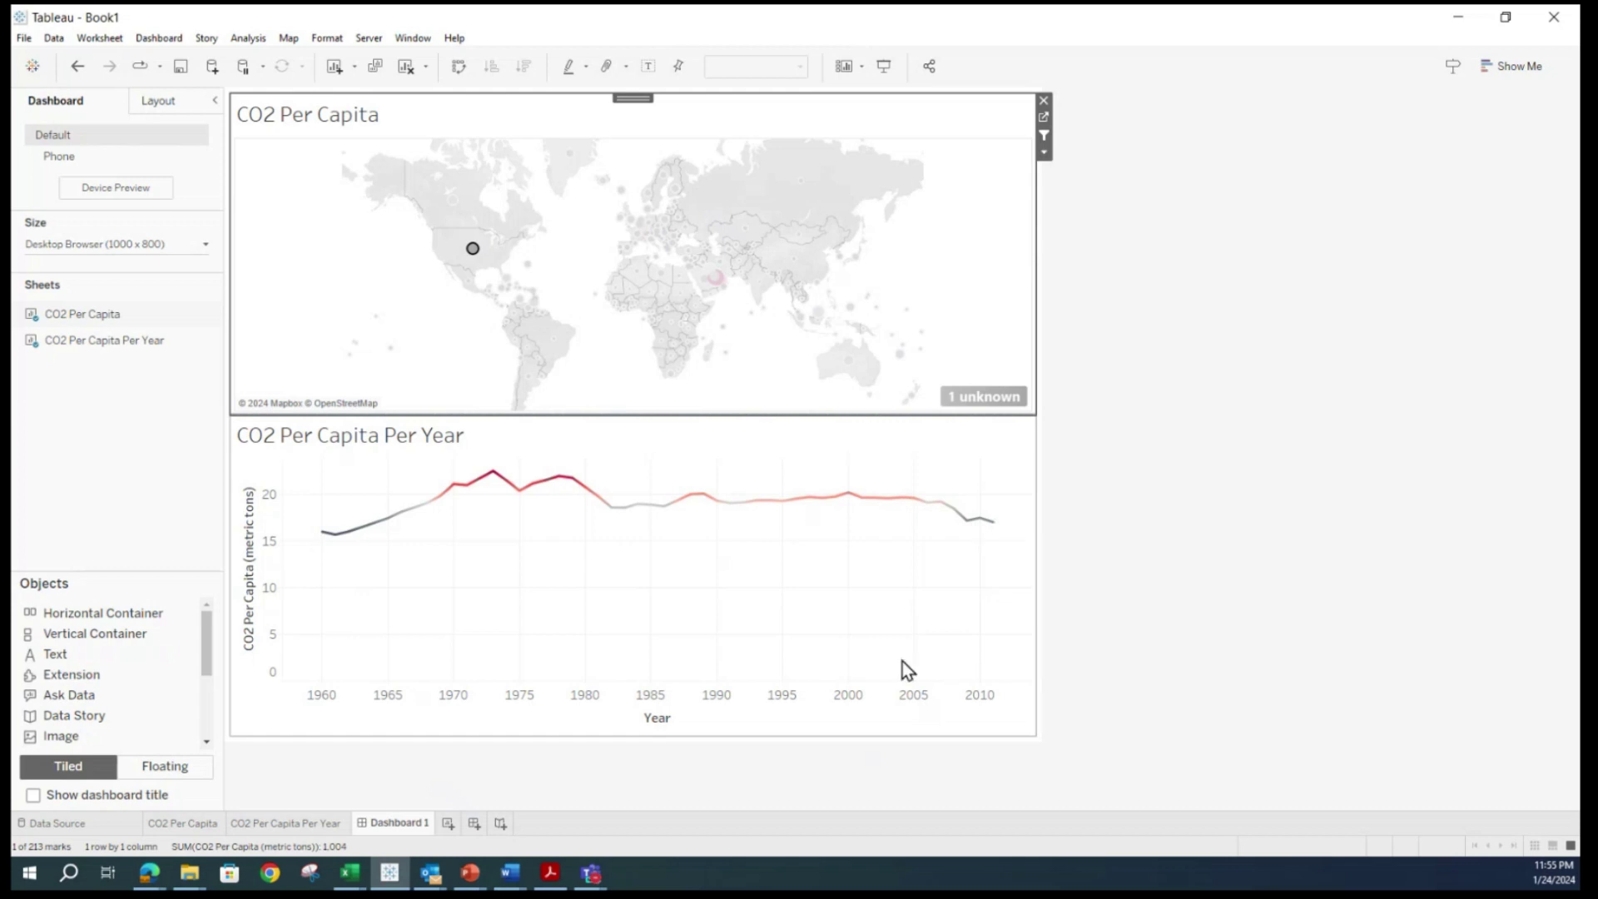
click(473, 250)
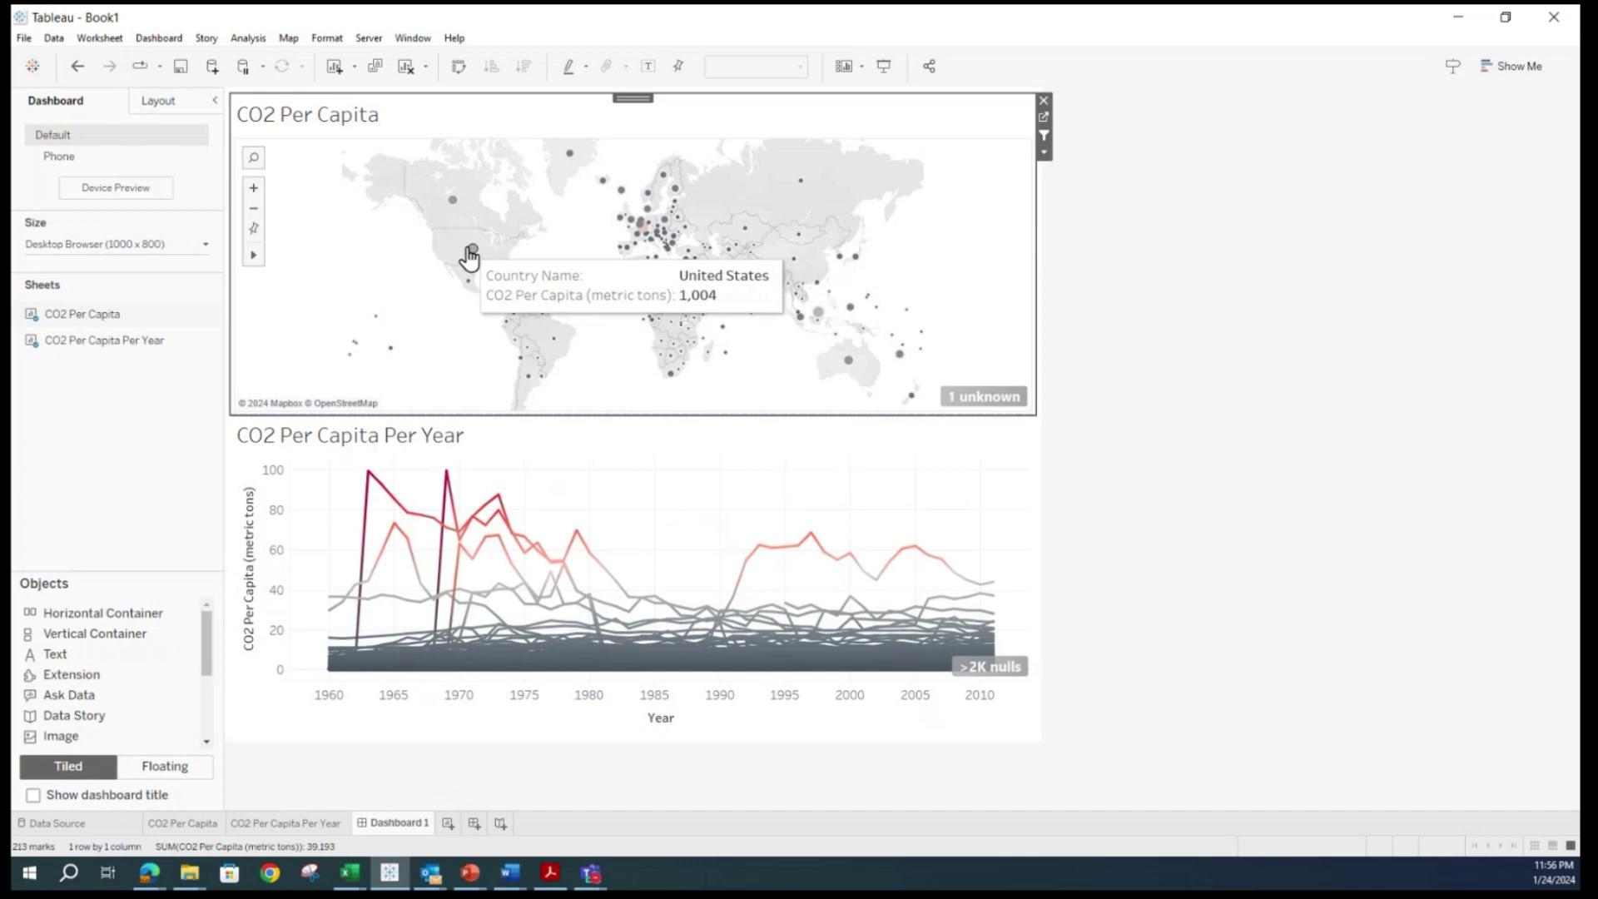
Add a text object to the dashboard reading "How the CO2 Emission has changed for countries over the years?".
click(510, 872)
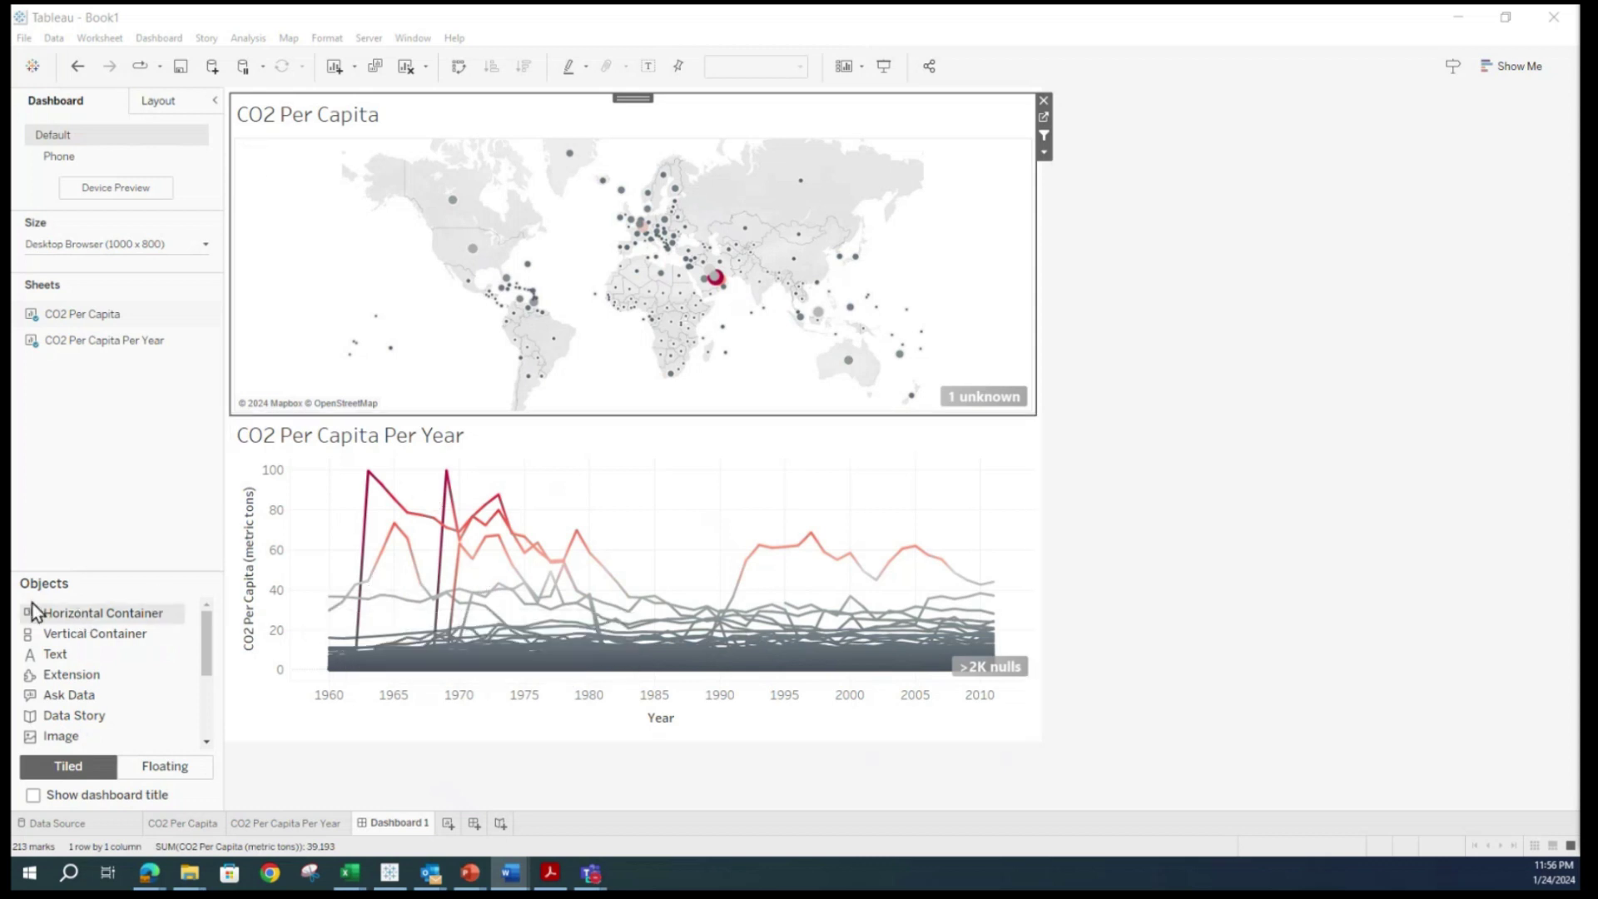
double_click(47, 655)
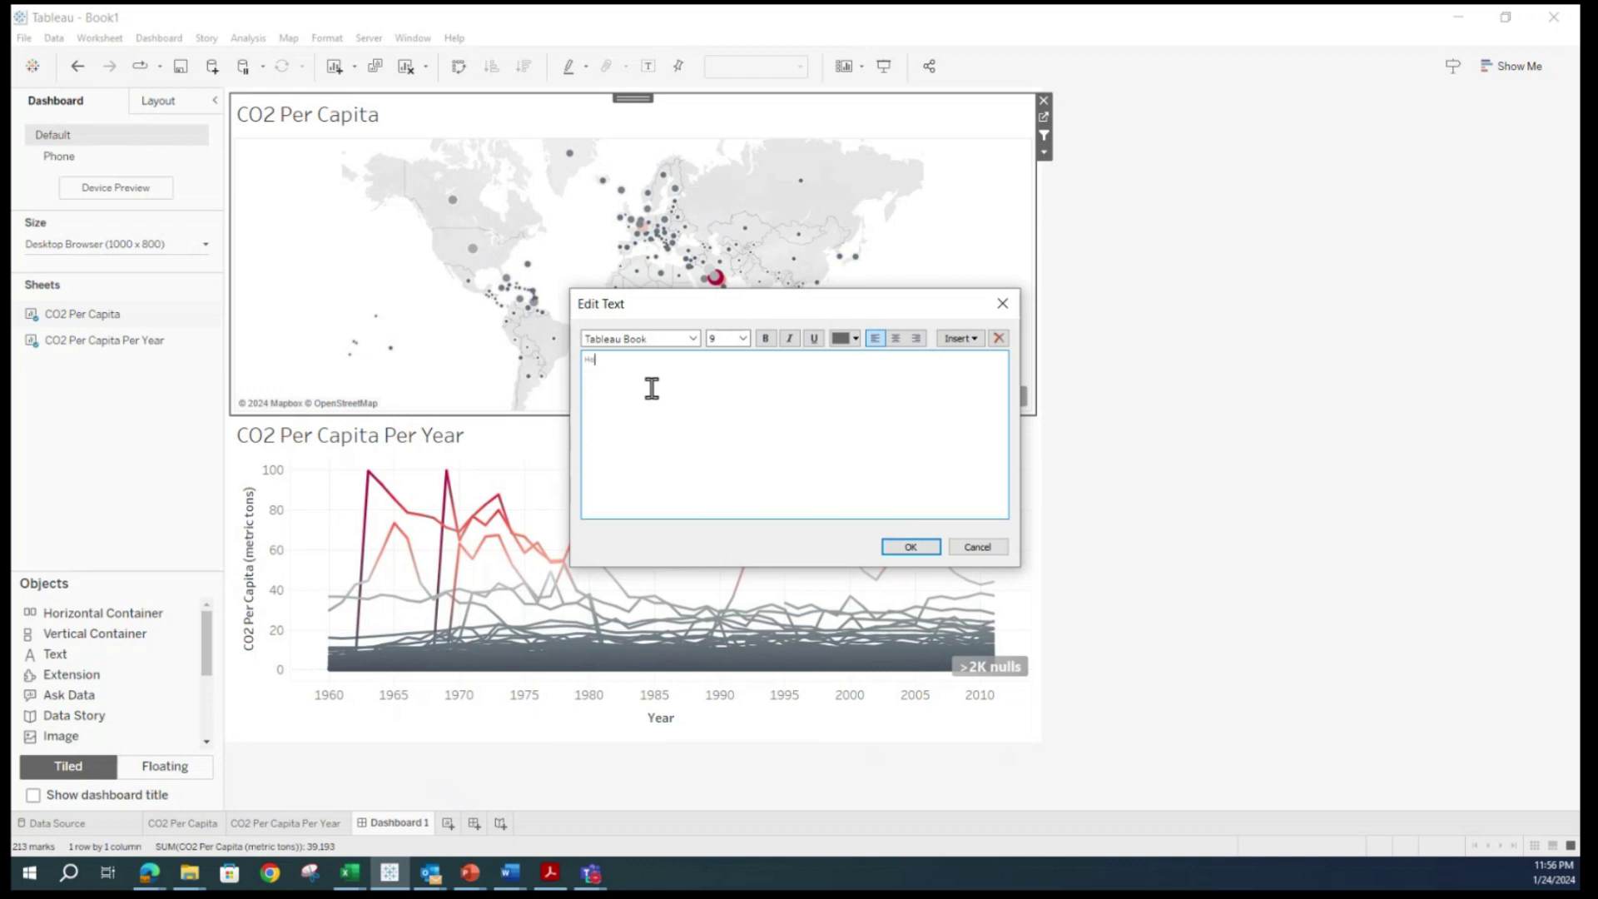
text(tha)
text( CO2)
text( Emissio)
text(n has cha)
text(nged for co)
text(untrie)
text(s over t)
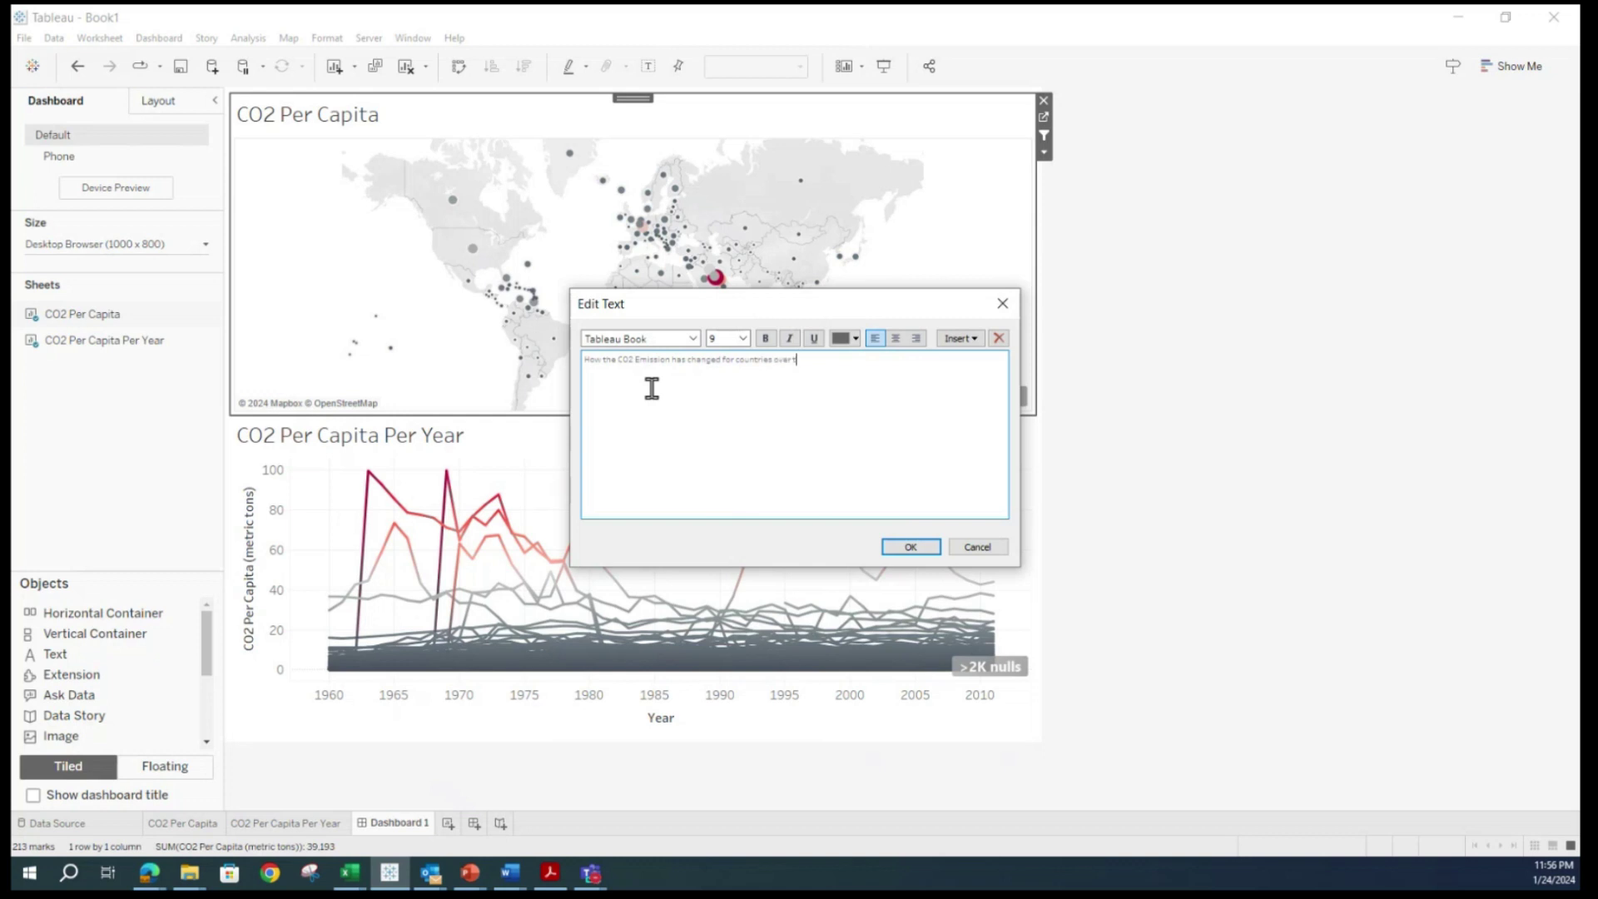
text(he years?)
Format the whole heading text as 20-point bold and place it on the dashboard.
key(ctrl+a)
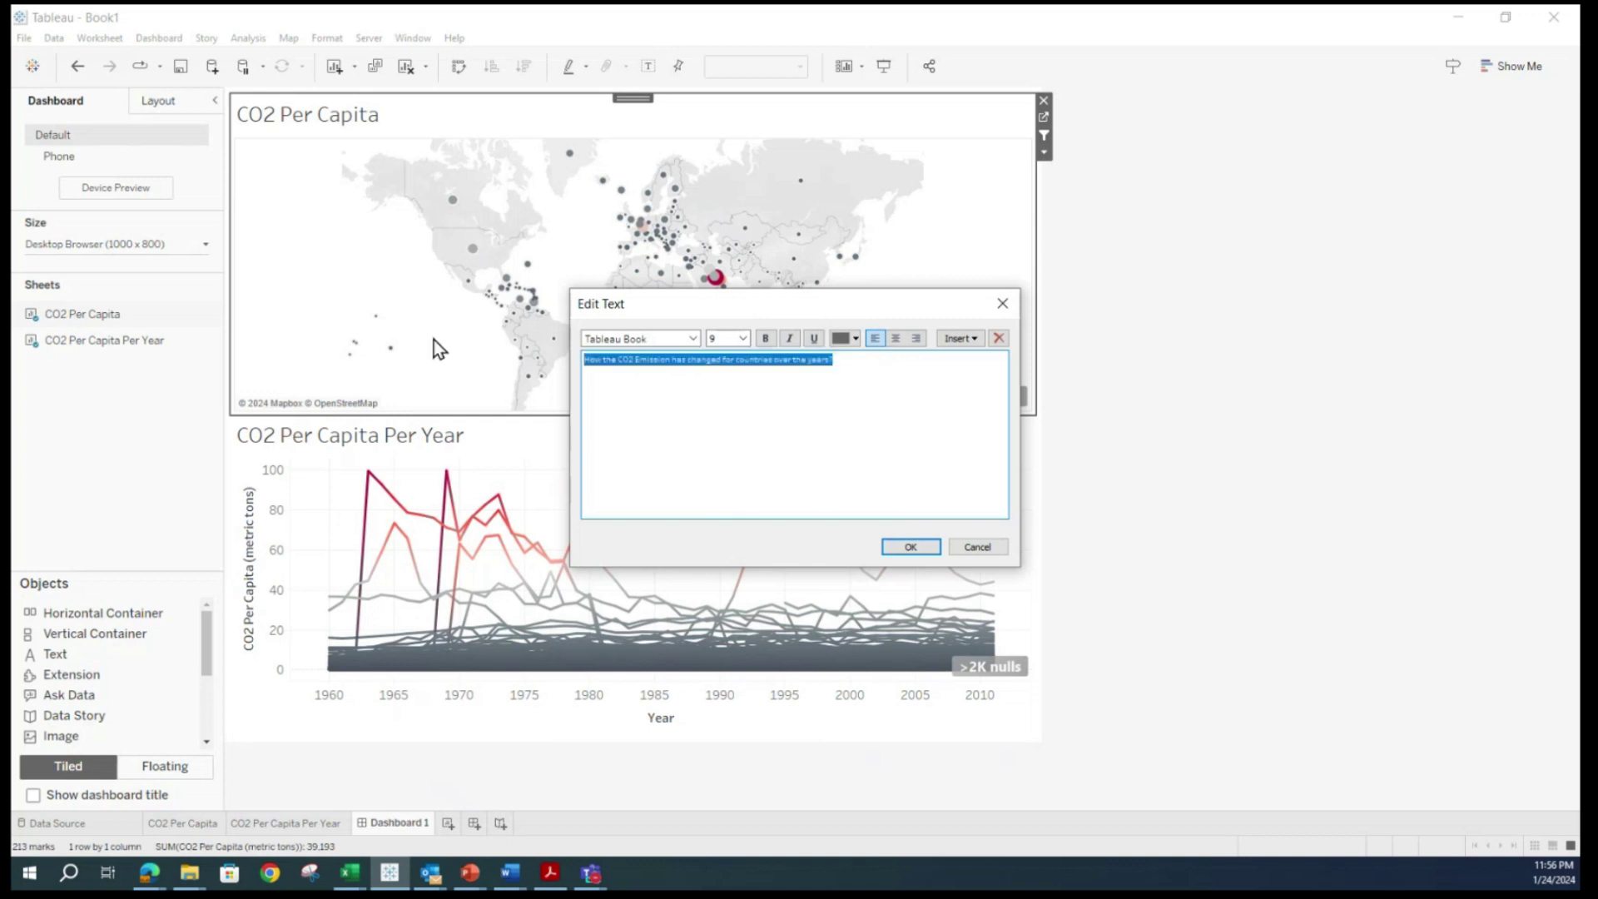
click(743, 341)
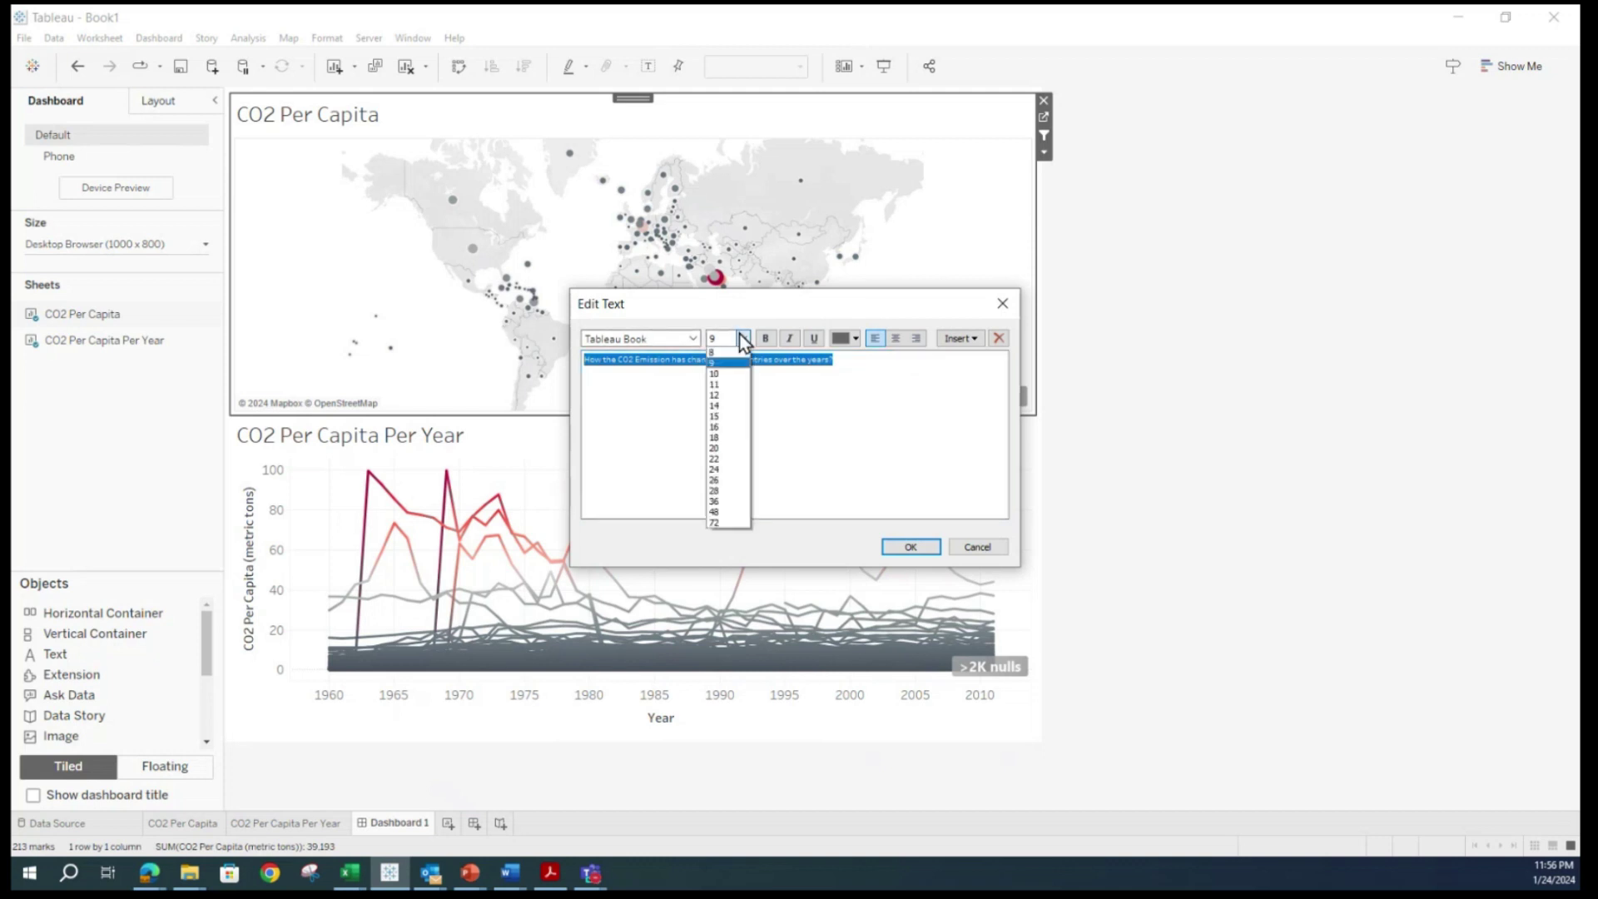
click(727, 449)
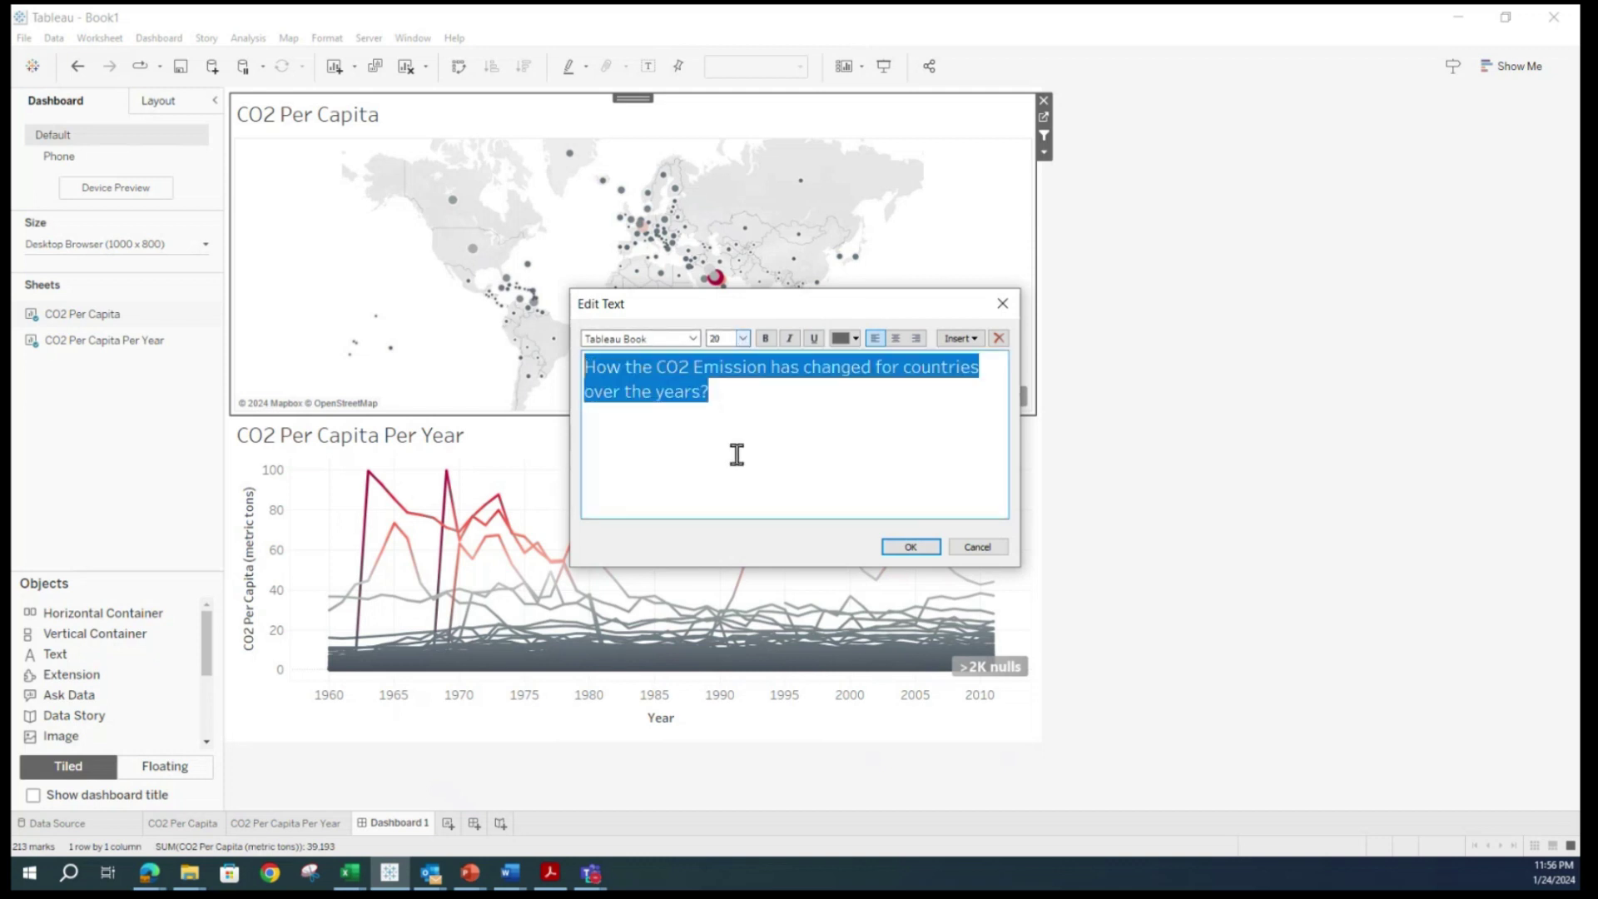
click(766, 337)
click(913, 546)
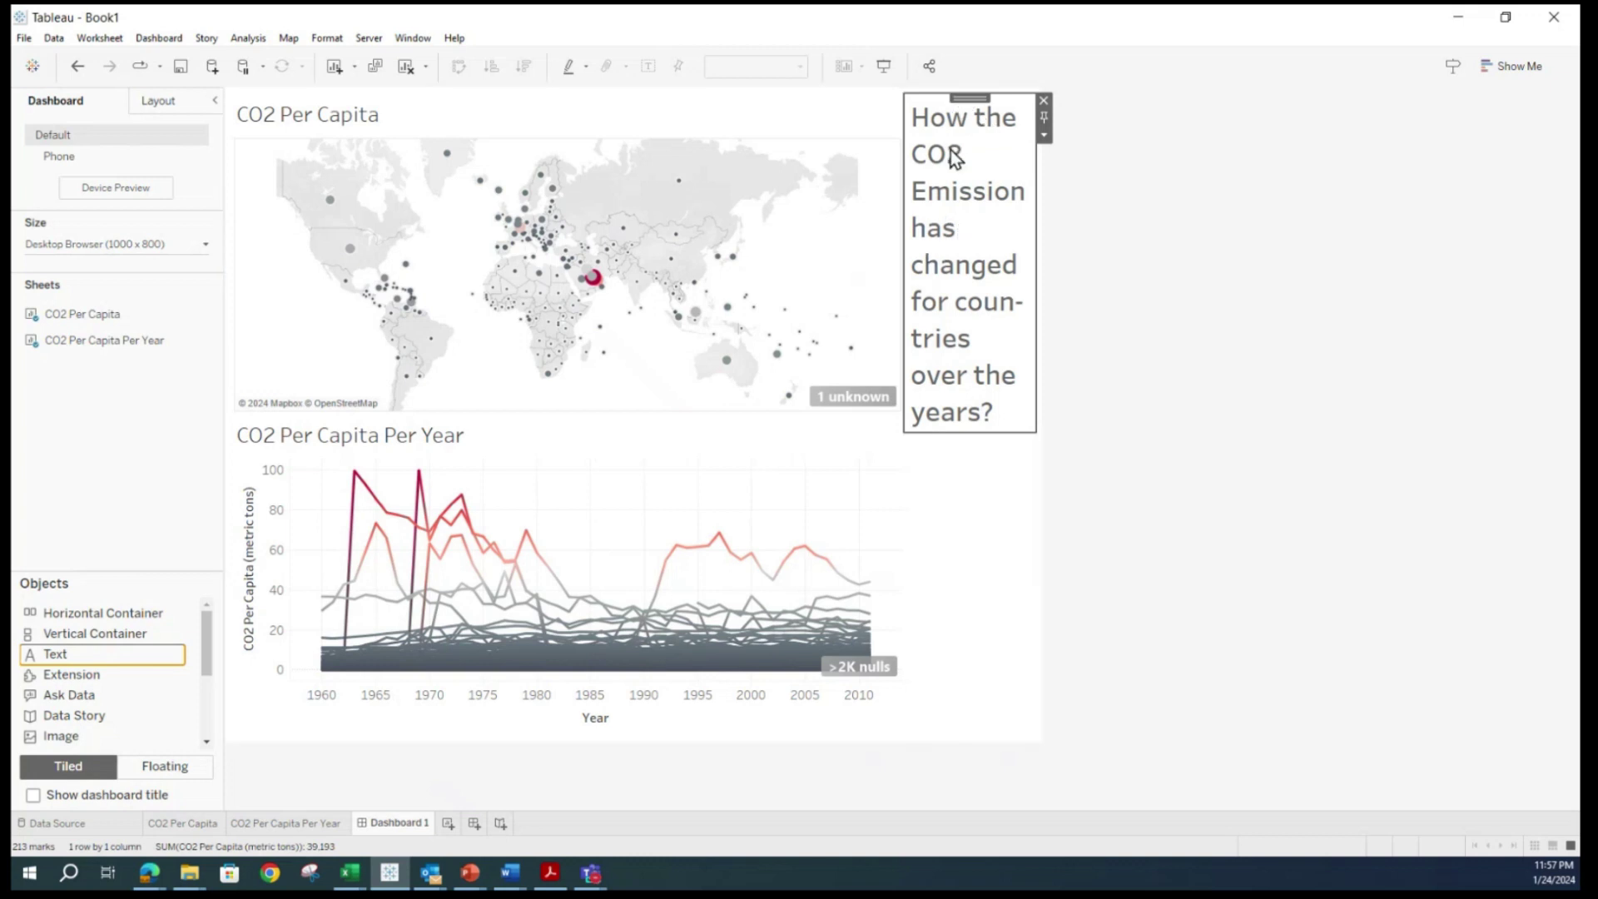
Move the heading text above the CO2 Per Capita map at full dashboard width and reduce its height to a narrow strip.
mouse_move(968, 98)
mouse_down()
mouse_move(838, 103)
mouse_move(653, 171)
mouse_move(541, 454)
mouse_move(510, 463)
mouse_move(517, 421)
mouse_up()
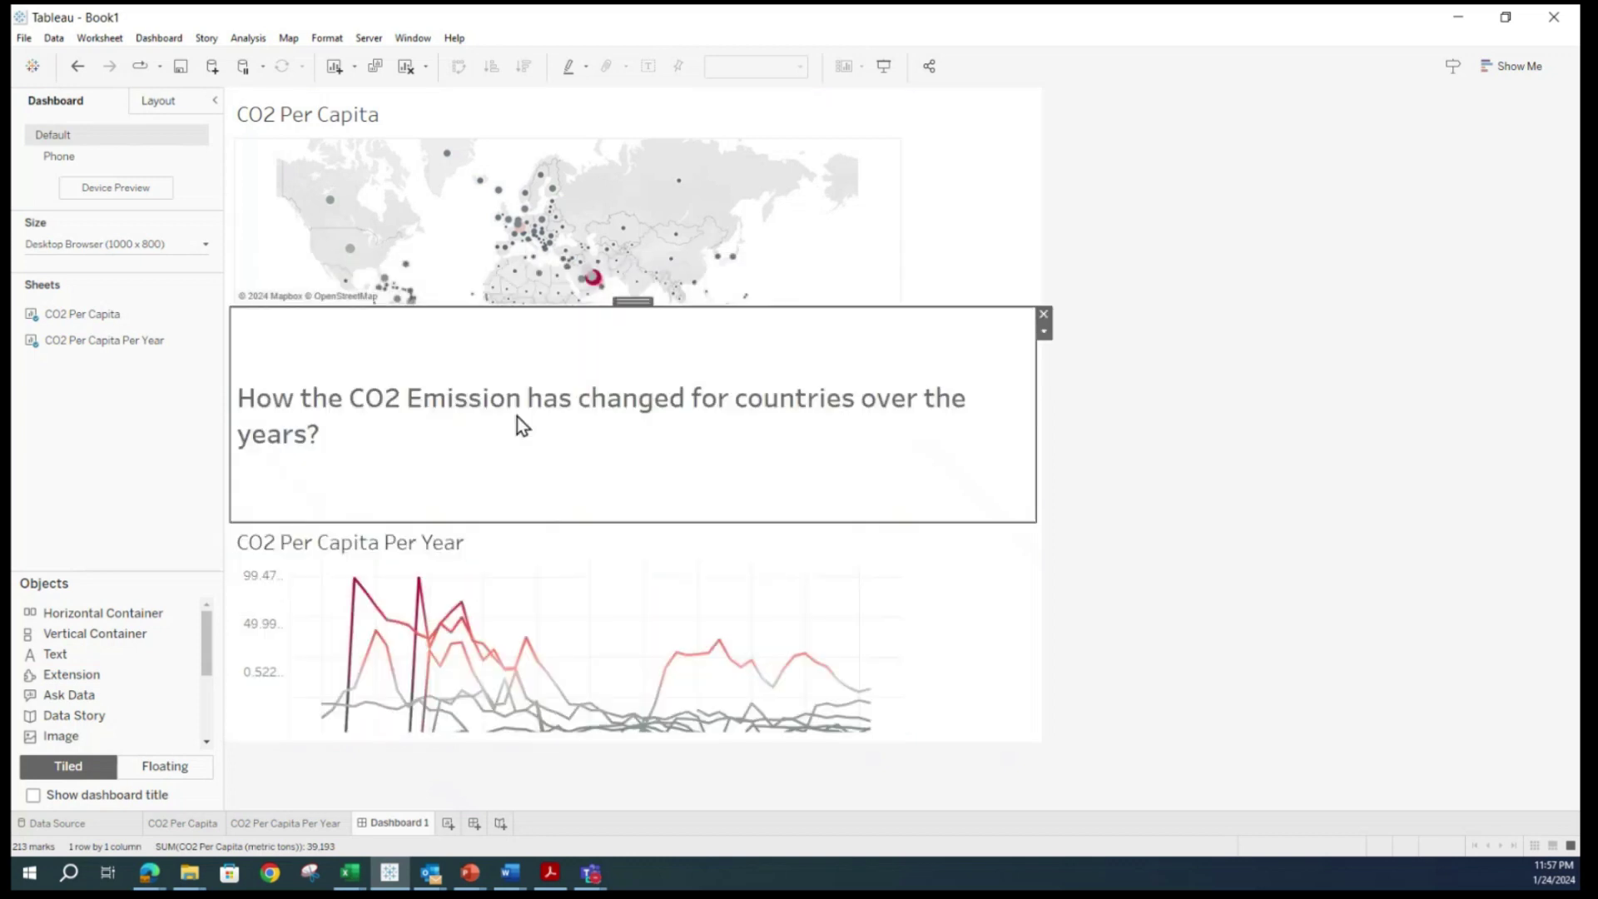
mouse_move(633, 300)
mouse_down()
mouse_move(617, 108)
mouse_move(753, 102)
mouse_move(613, 98)
mouse_move(651, 106)
mouse_up()
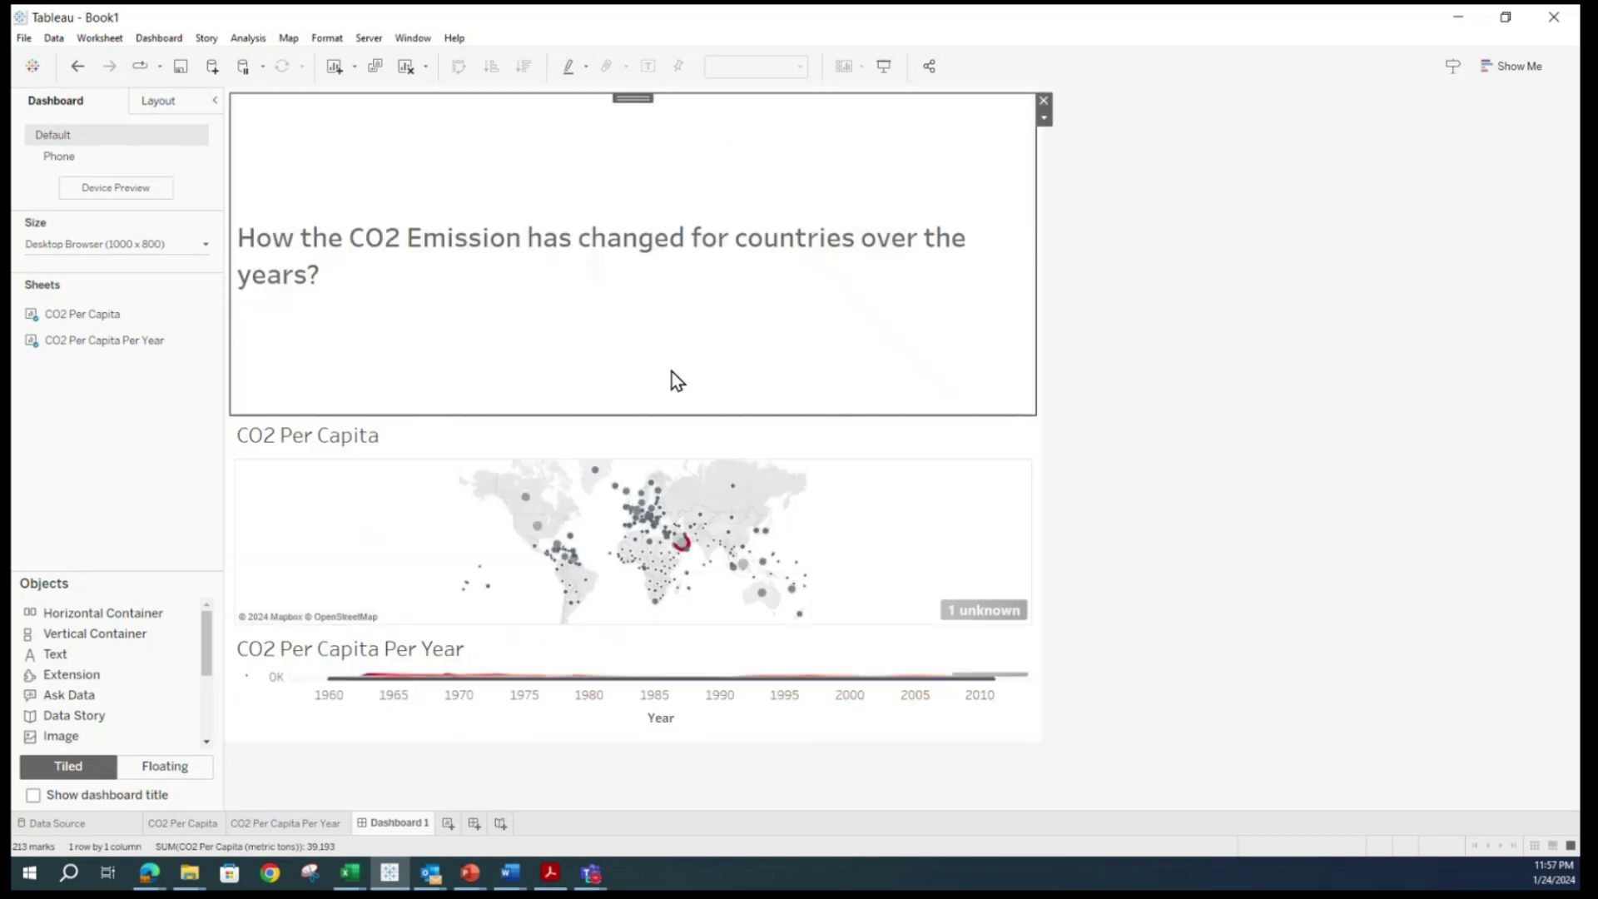
drag(620, 412, 667, 165)
Reduce the heading's font size to 18 for the whole text.
double_click(670, 132)
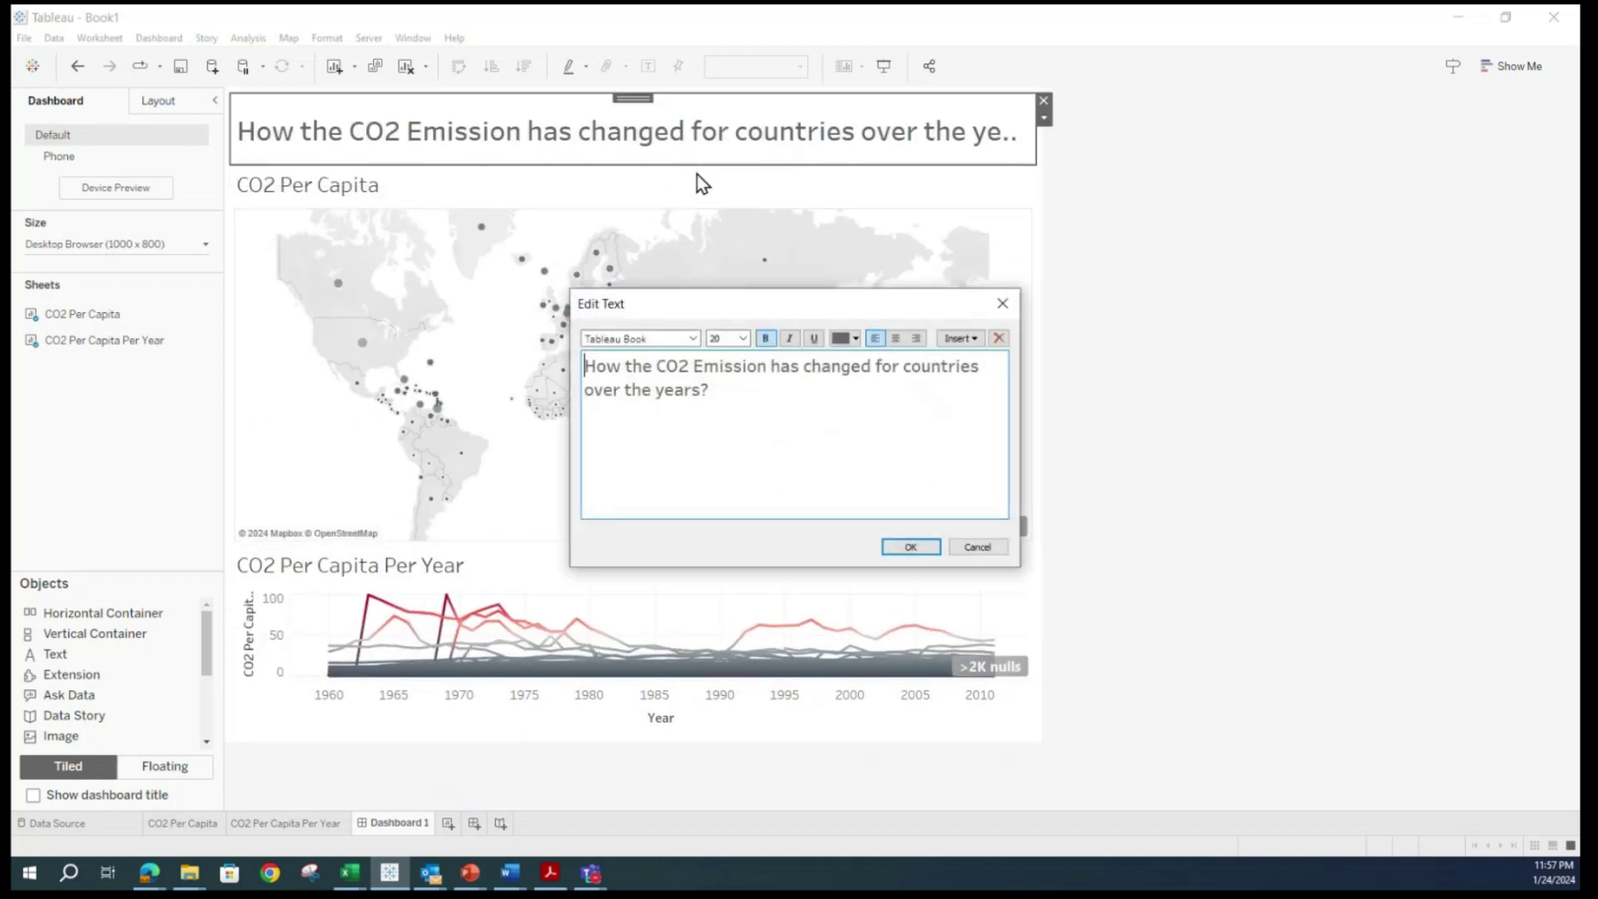
click(743, 339)
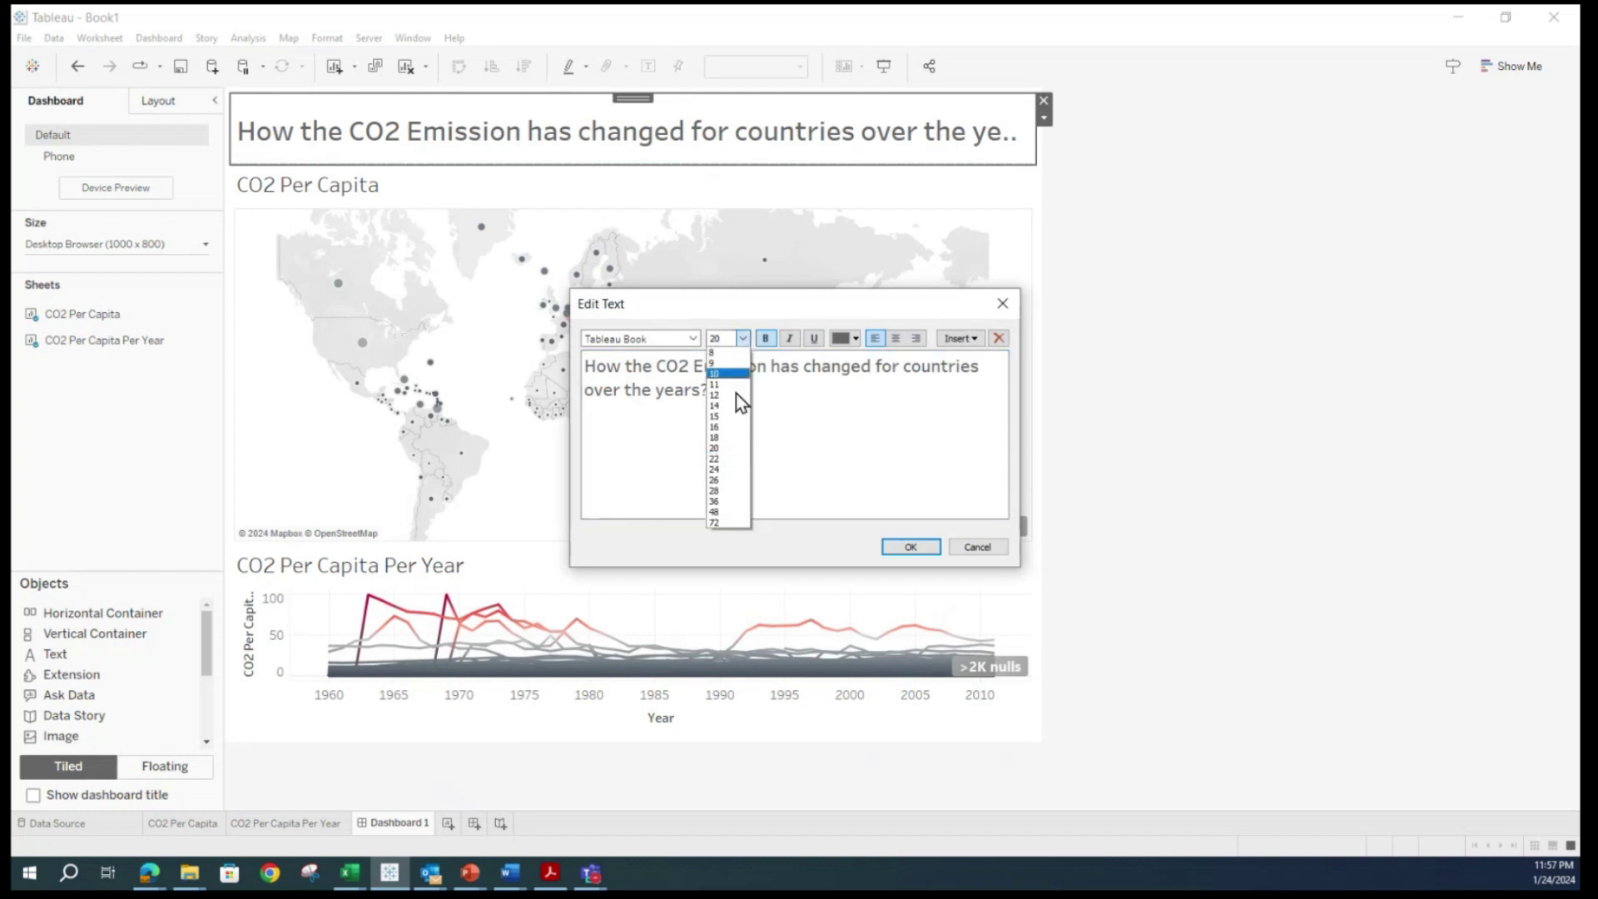
click(733, 444)
key(ctrl+a)
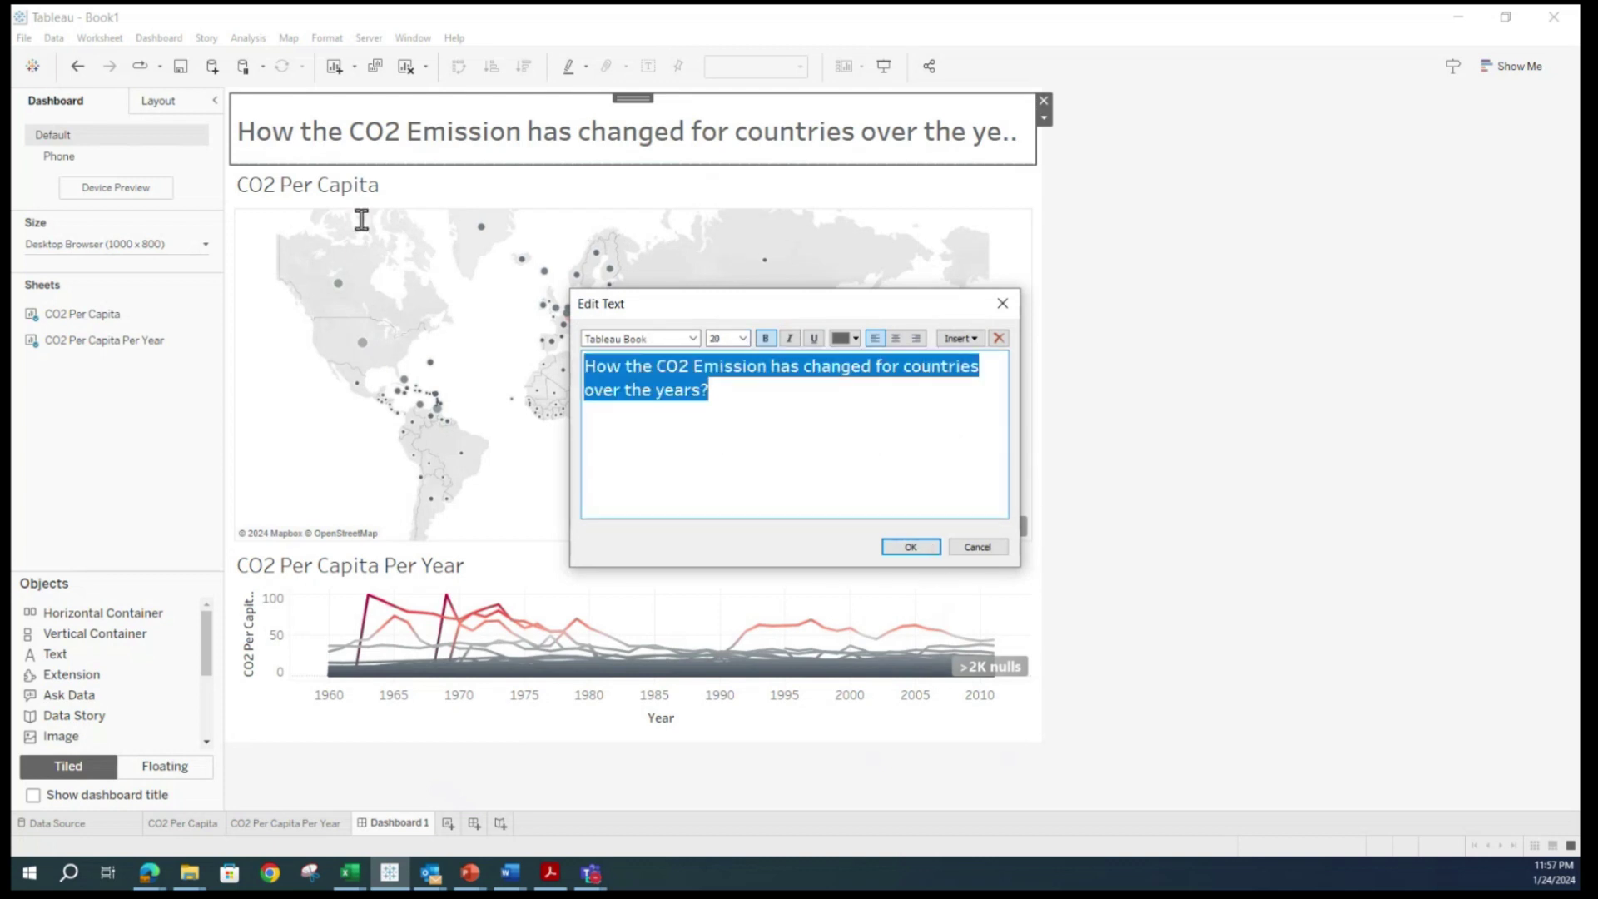
click(724, 340)
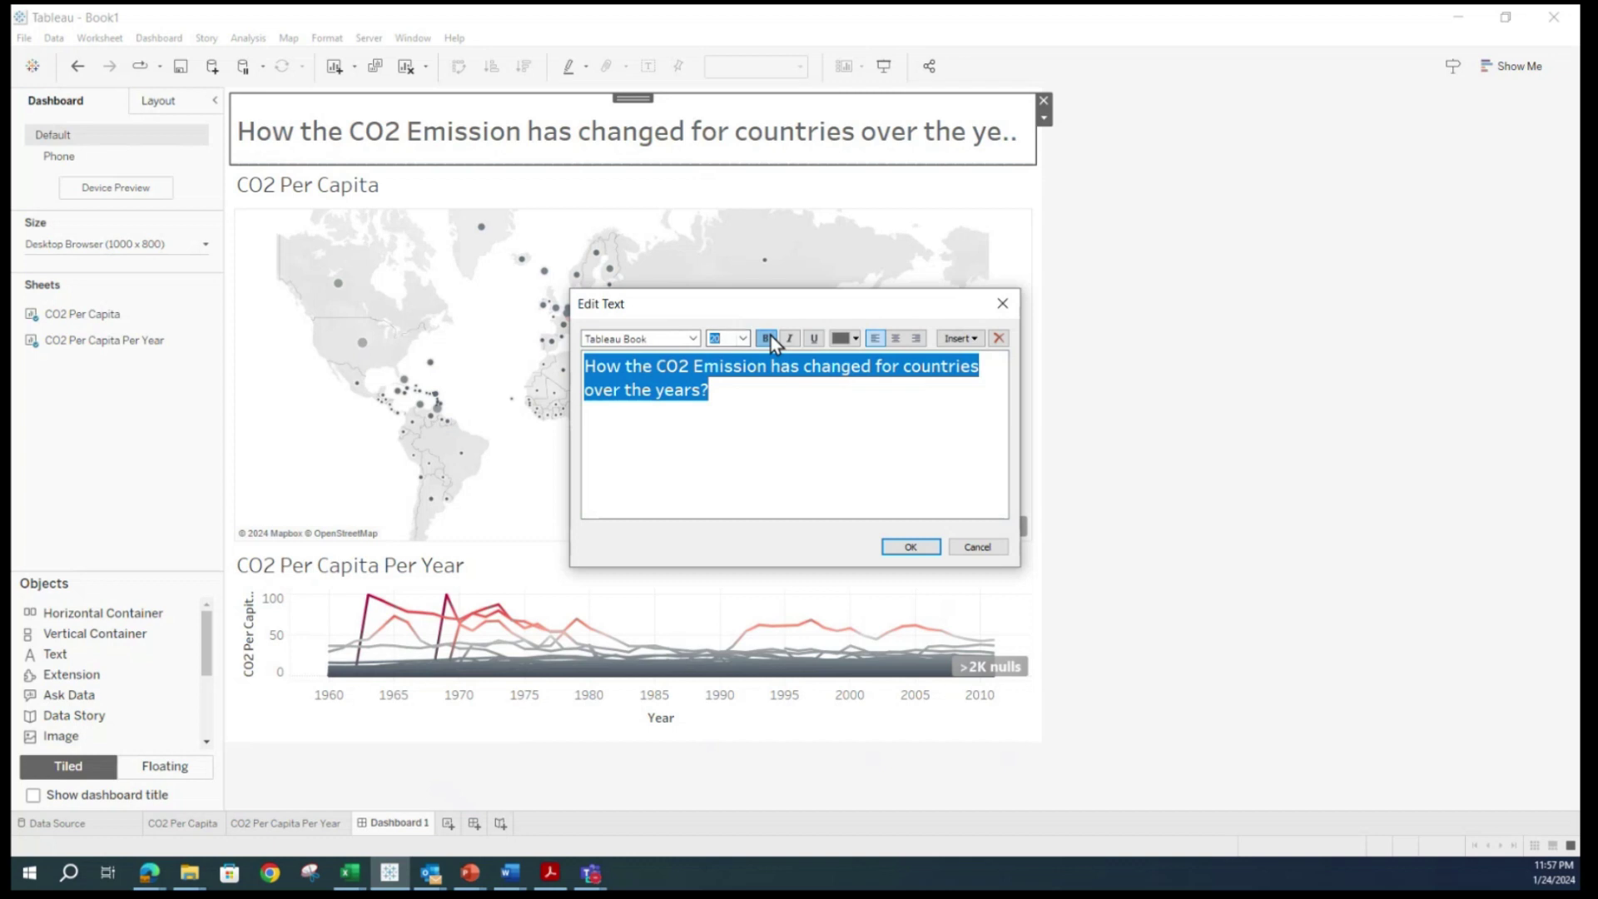
click(743, 338)
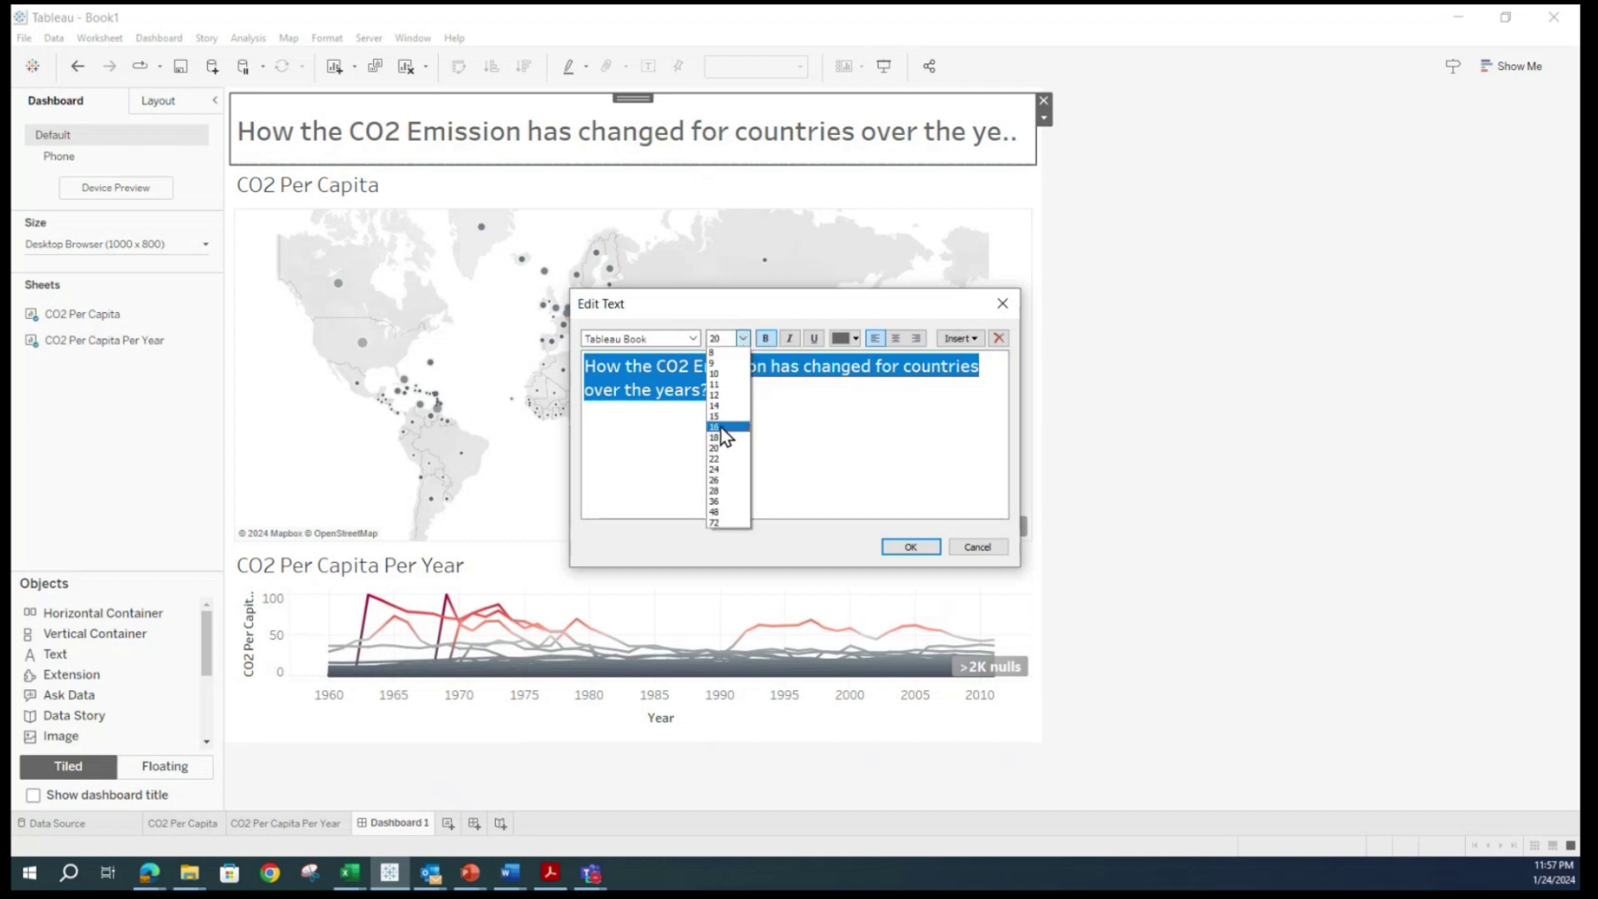
click(721, 436)
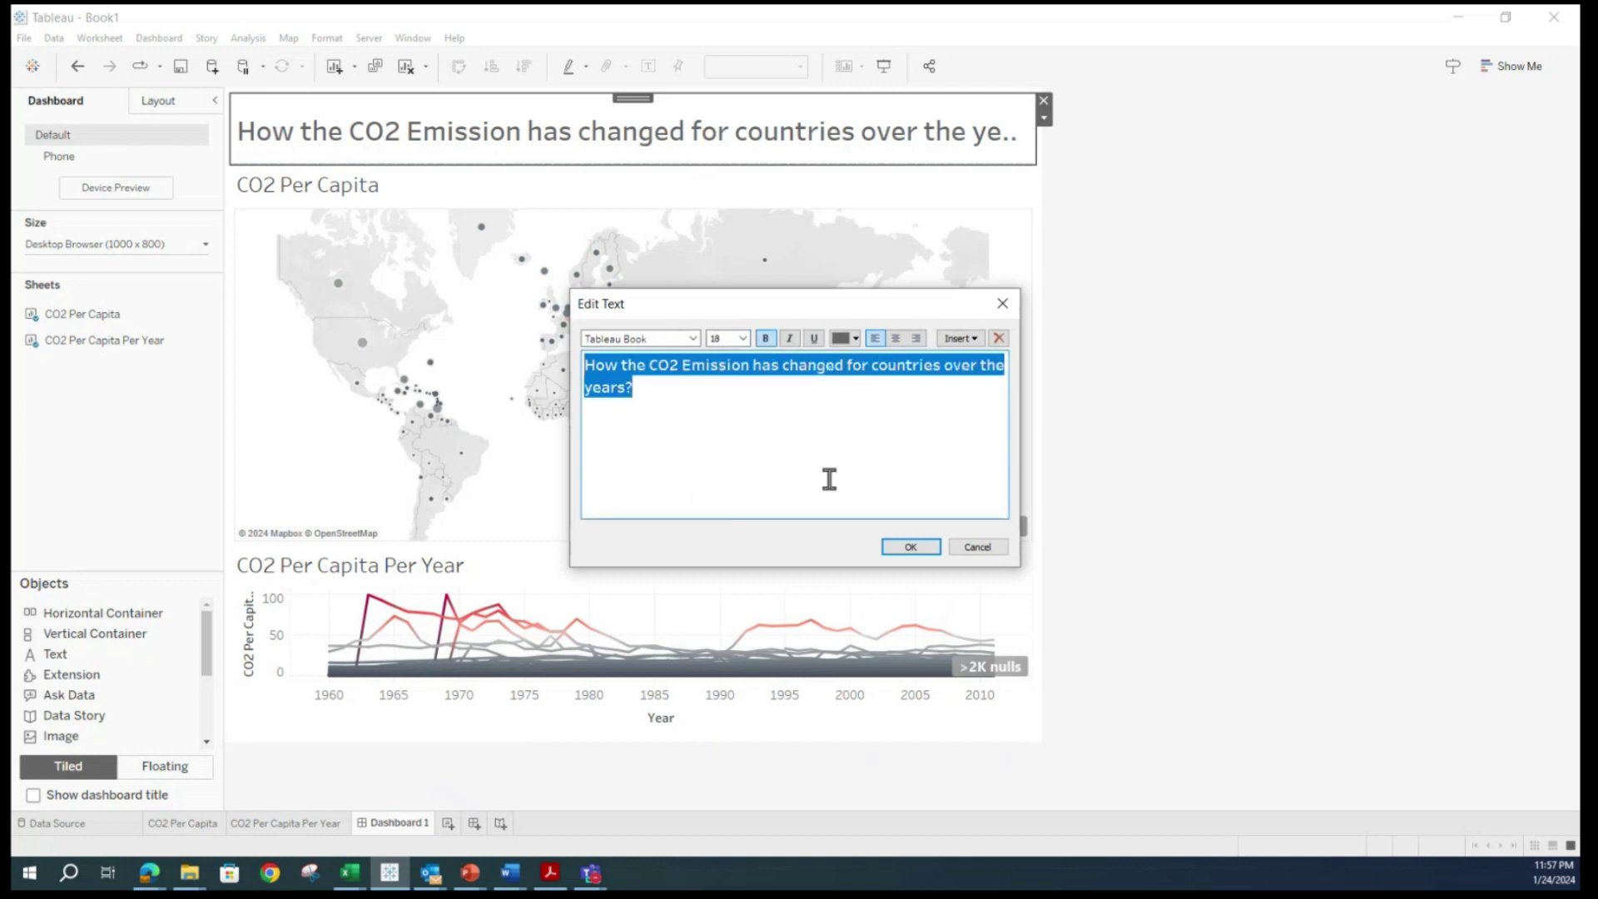
click(928, 551)
Tighten the heading strip and reduce the map's height to give the CO2 Per Capita Per Year chart more room.
drag(657, 170, 609, 158)
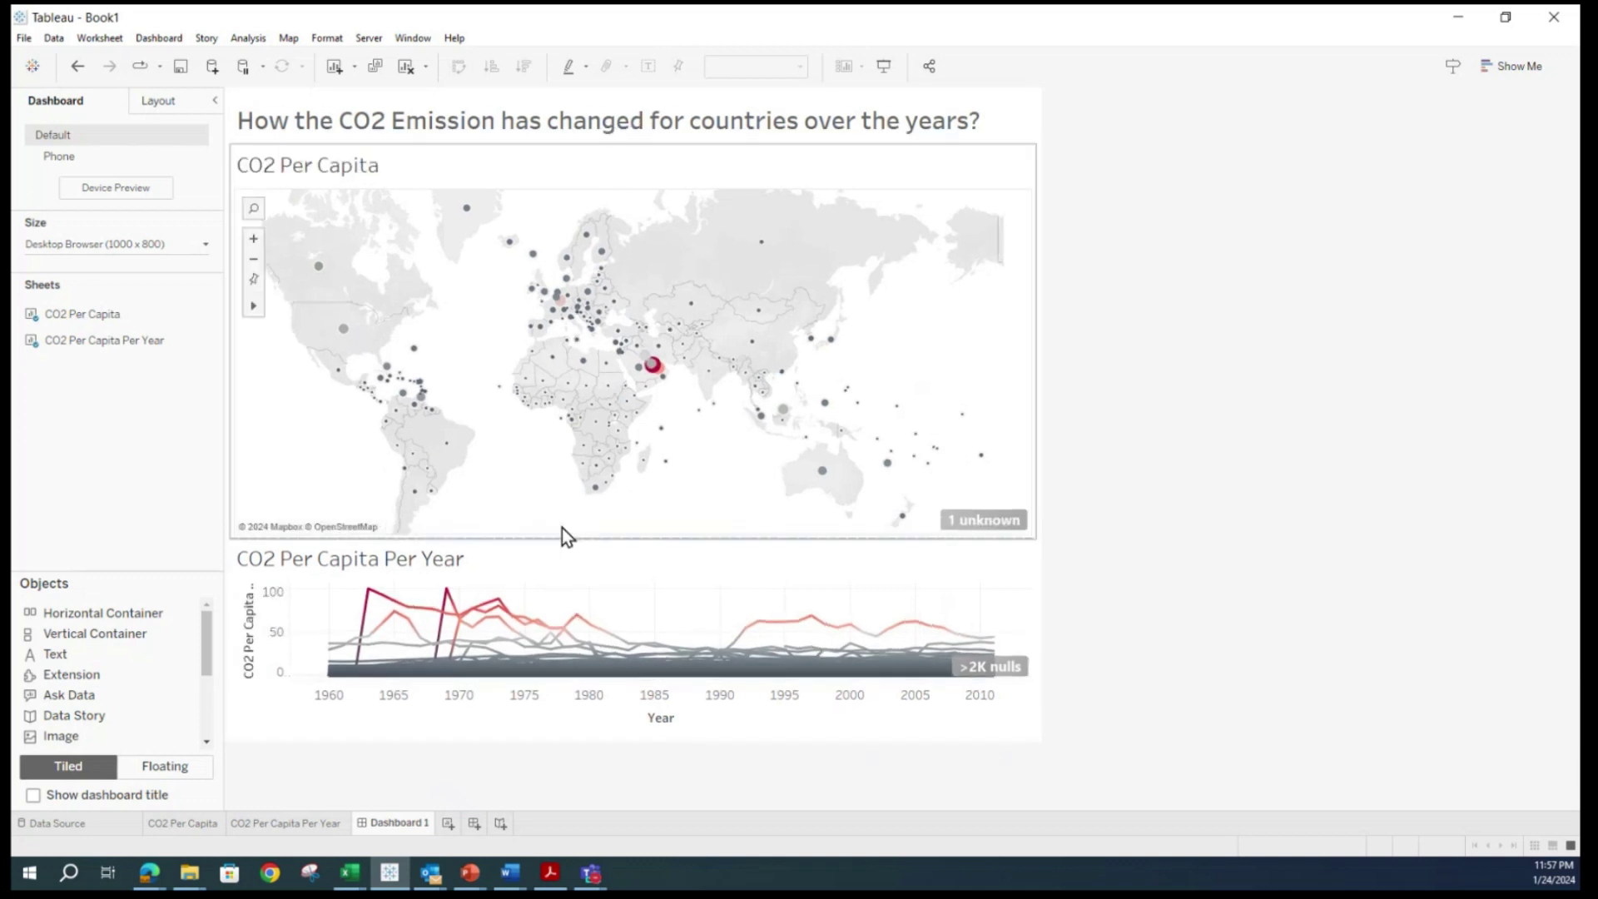
drag(563, 539, 575, 473)
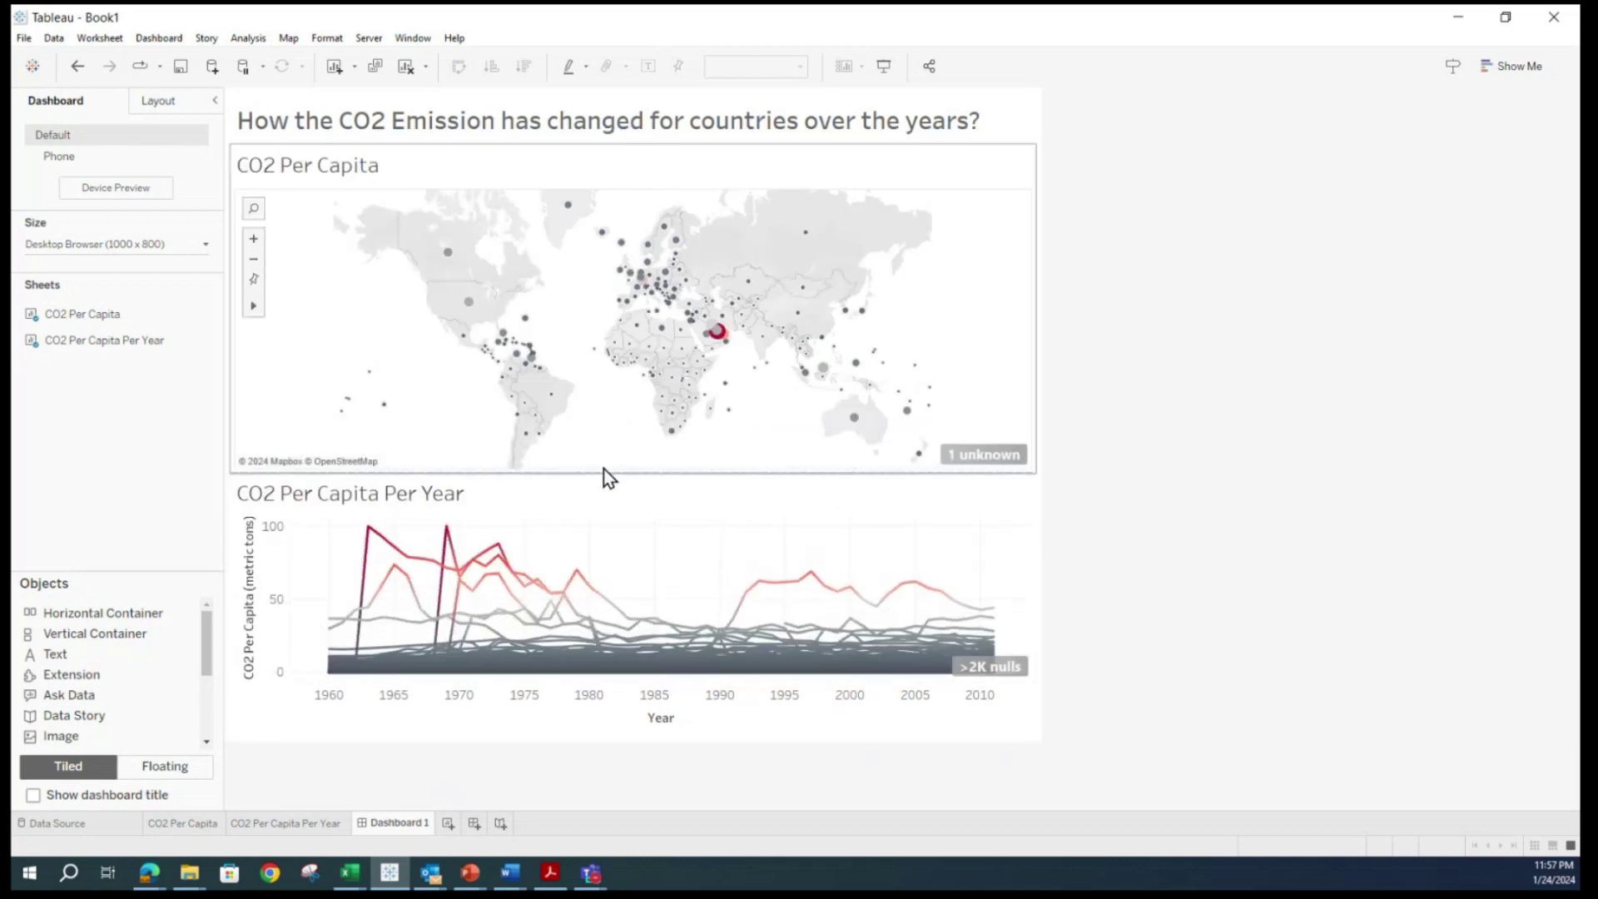
Test the map filter on Finland and on Trinidad and Tobago, examining each country's yearly line and clearing each selection.
mouse_move(716, 358)
mouse_move(726, 391)
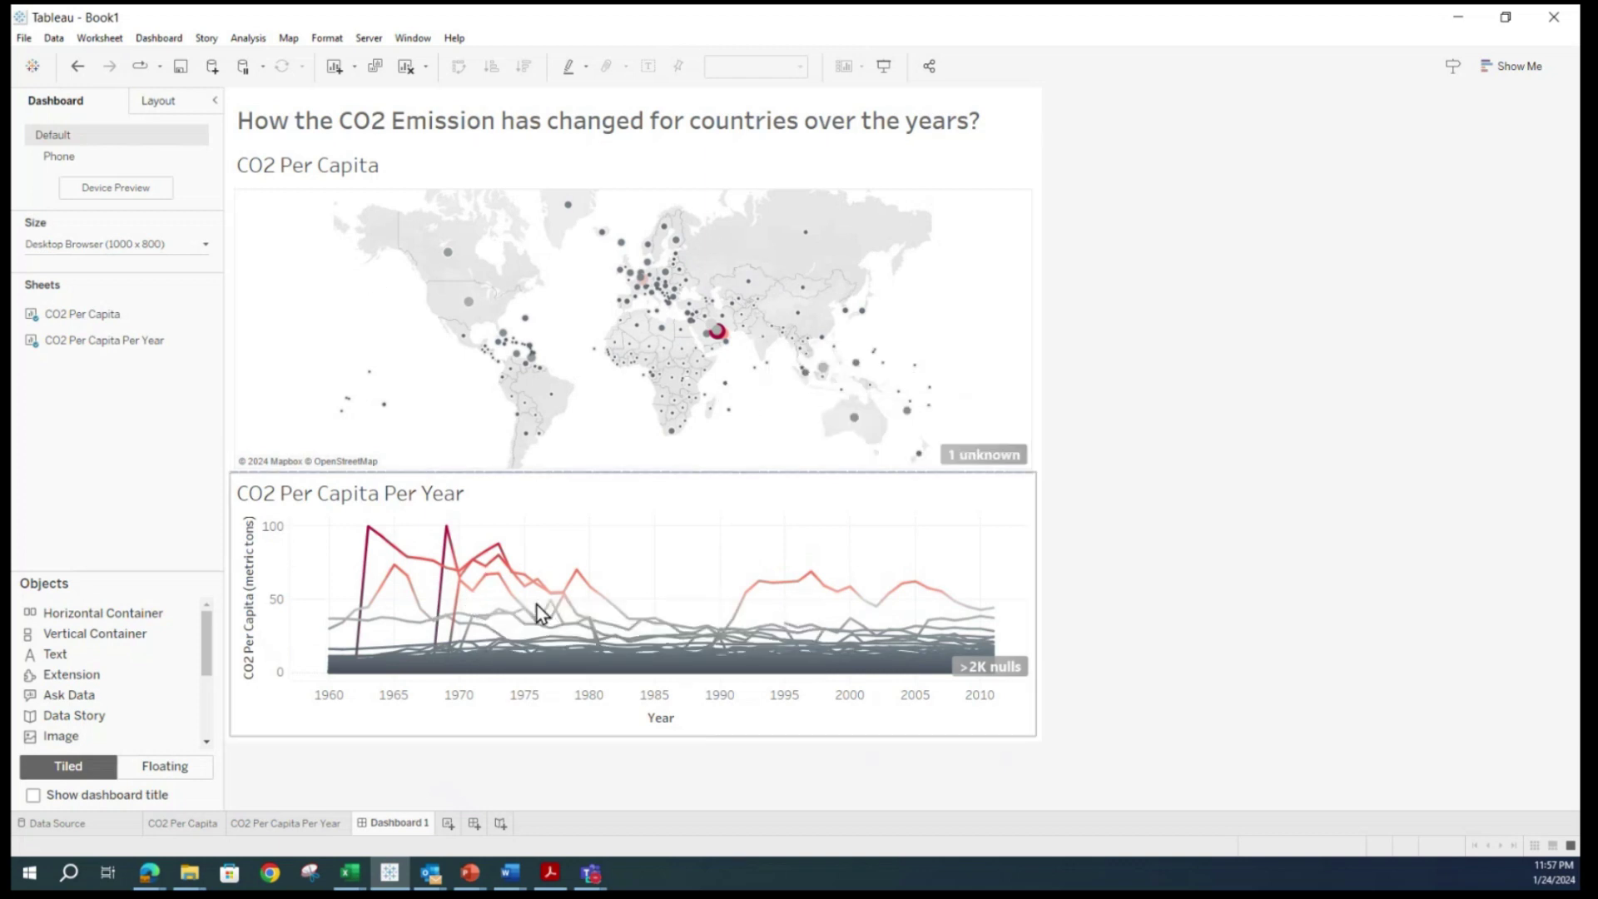
mouse_move(605, 624)
click(676, 248)
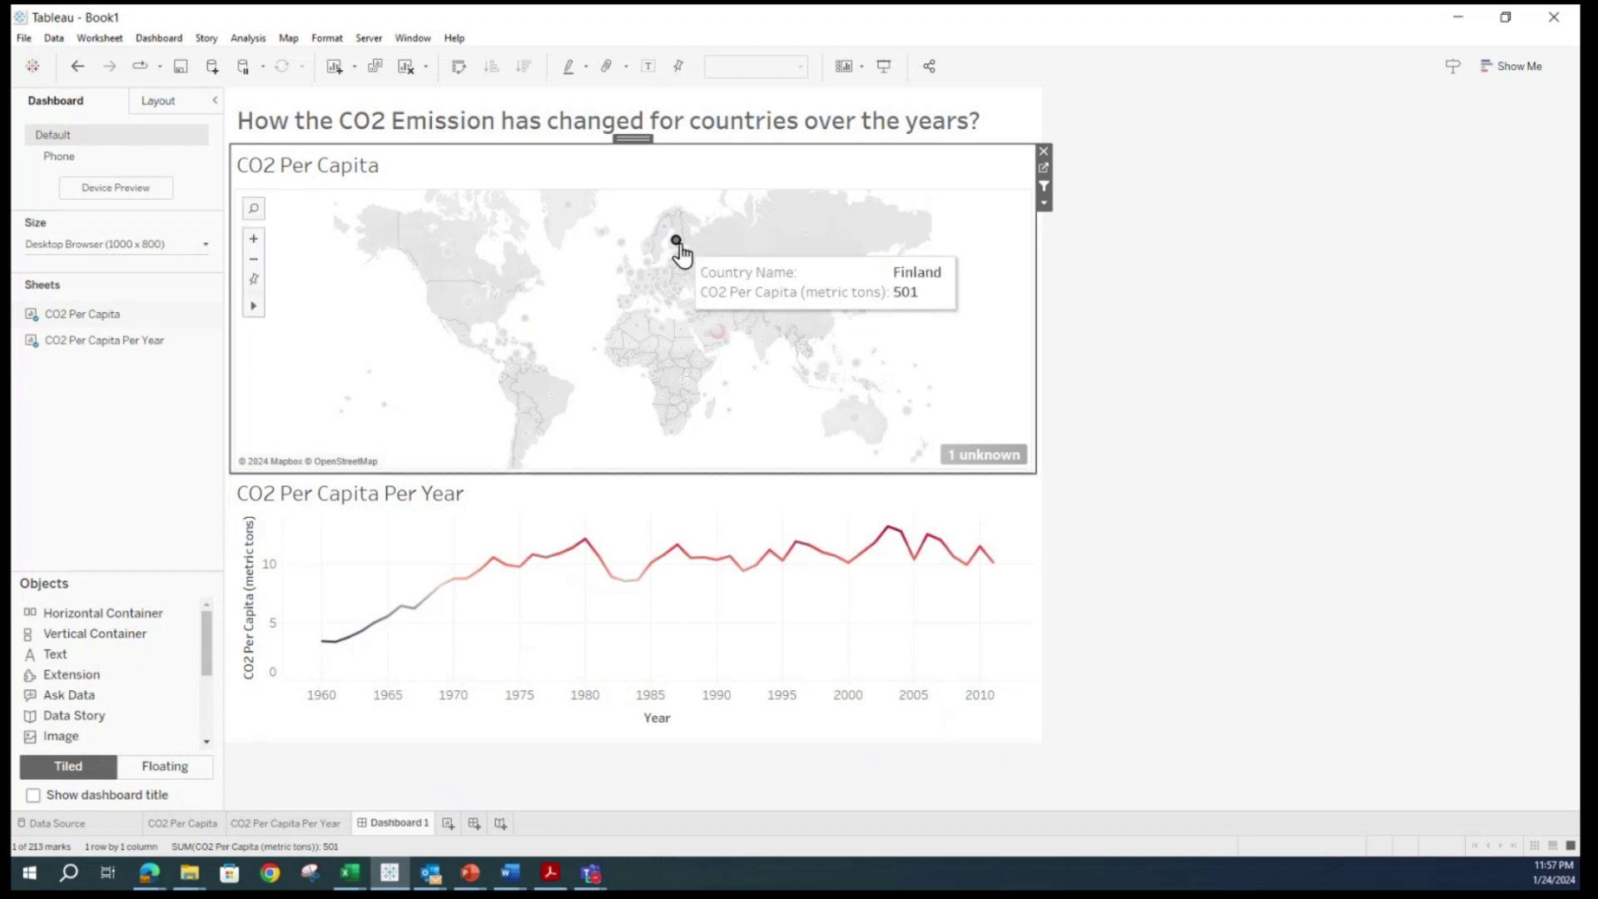
click(663, 427)
mouse_move(518, 379)
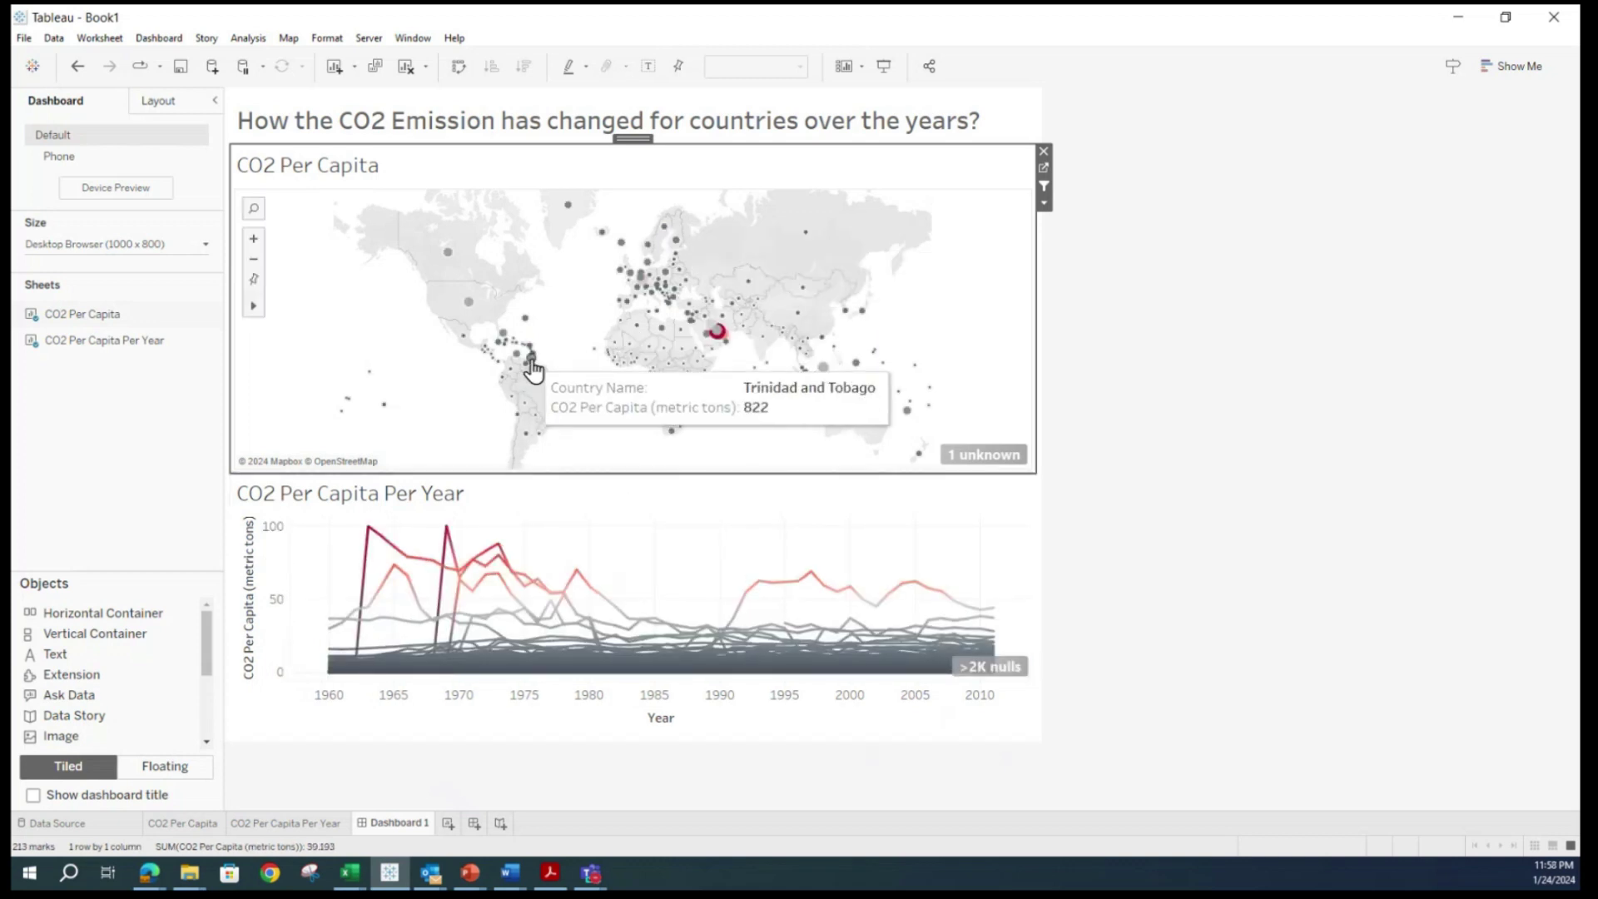
click(531, 357)
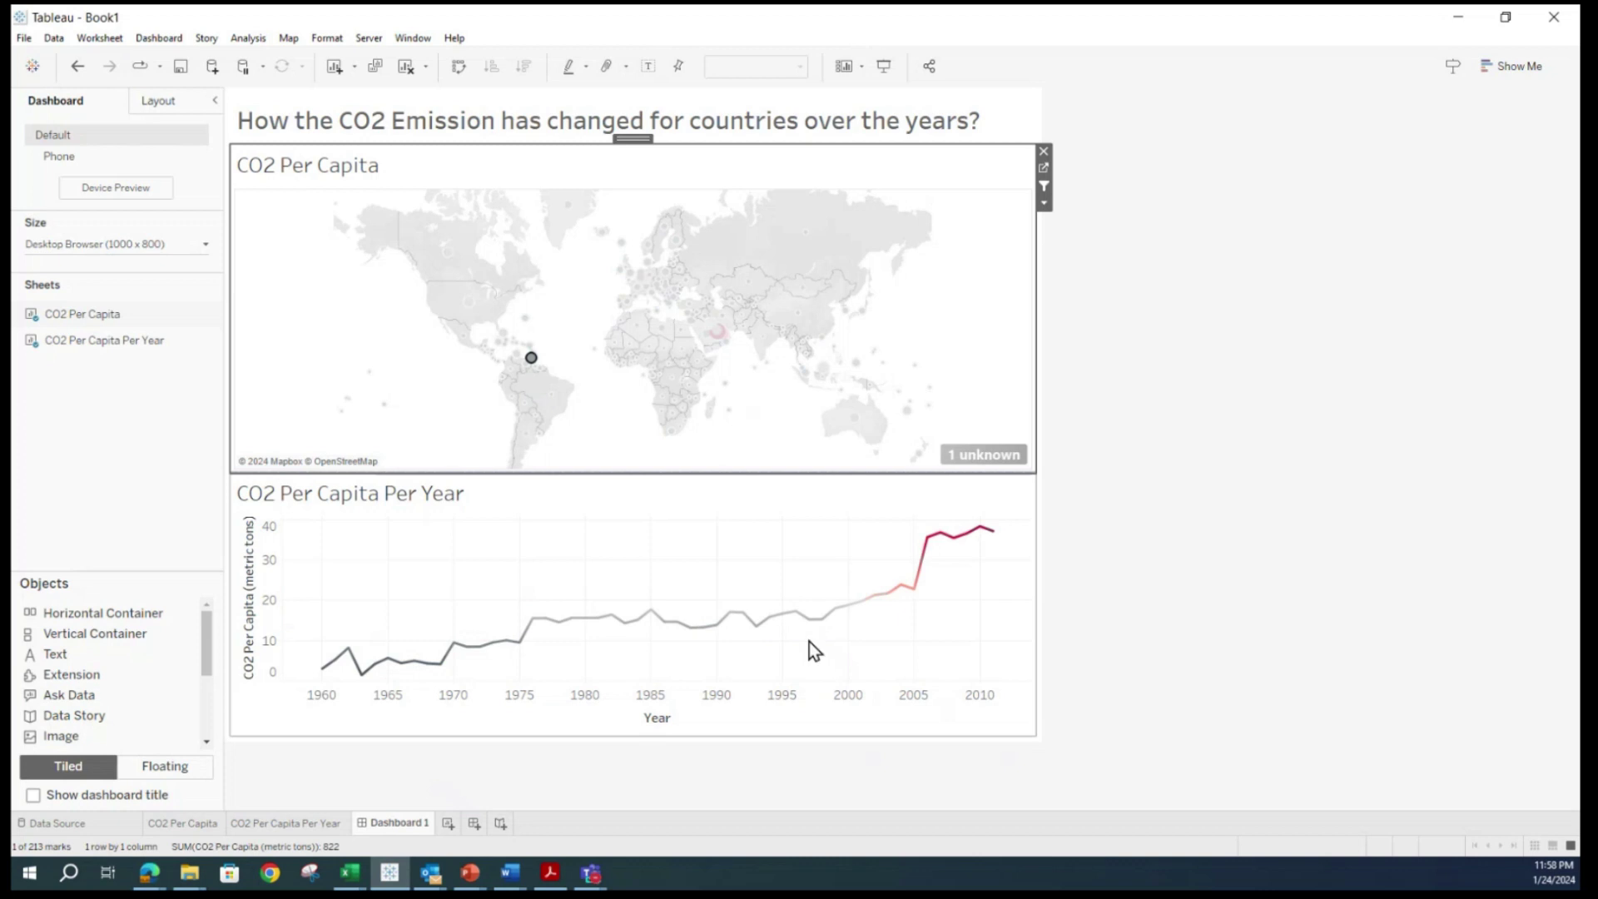
click(546, 373)
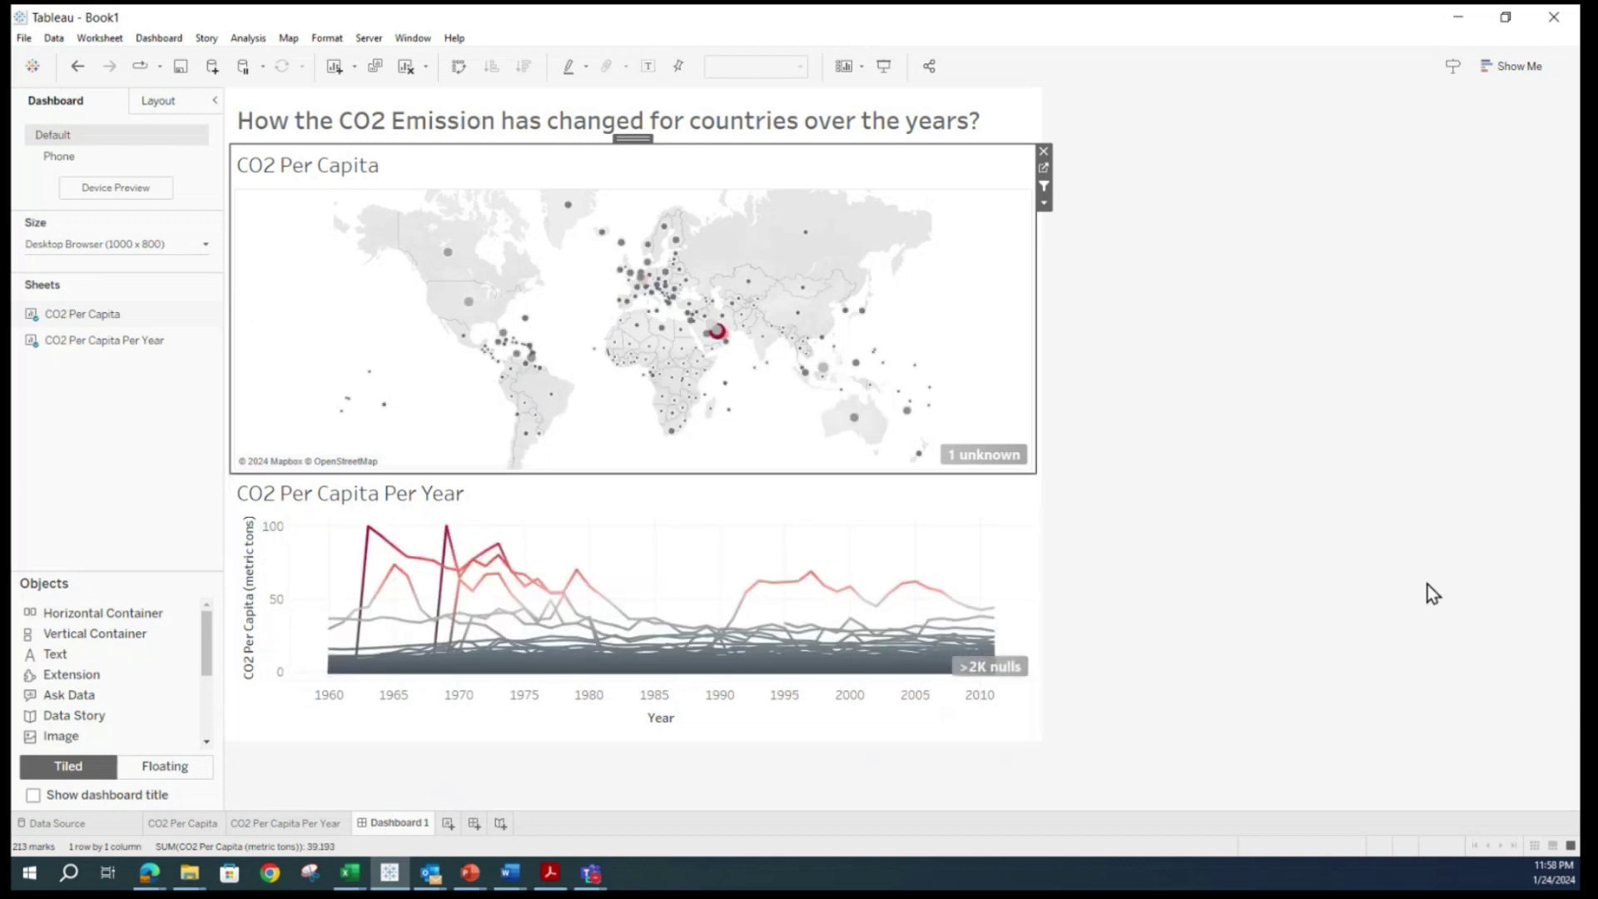
Save the workbook to Tableau Public with the title "CO2 Emission for Countries", overwriting the existing workbook of that name.
key(alt+Tab)
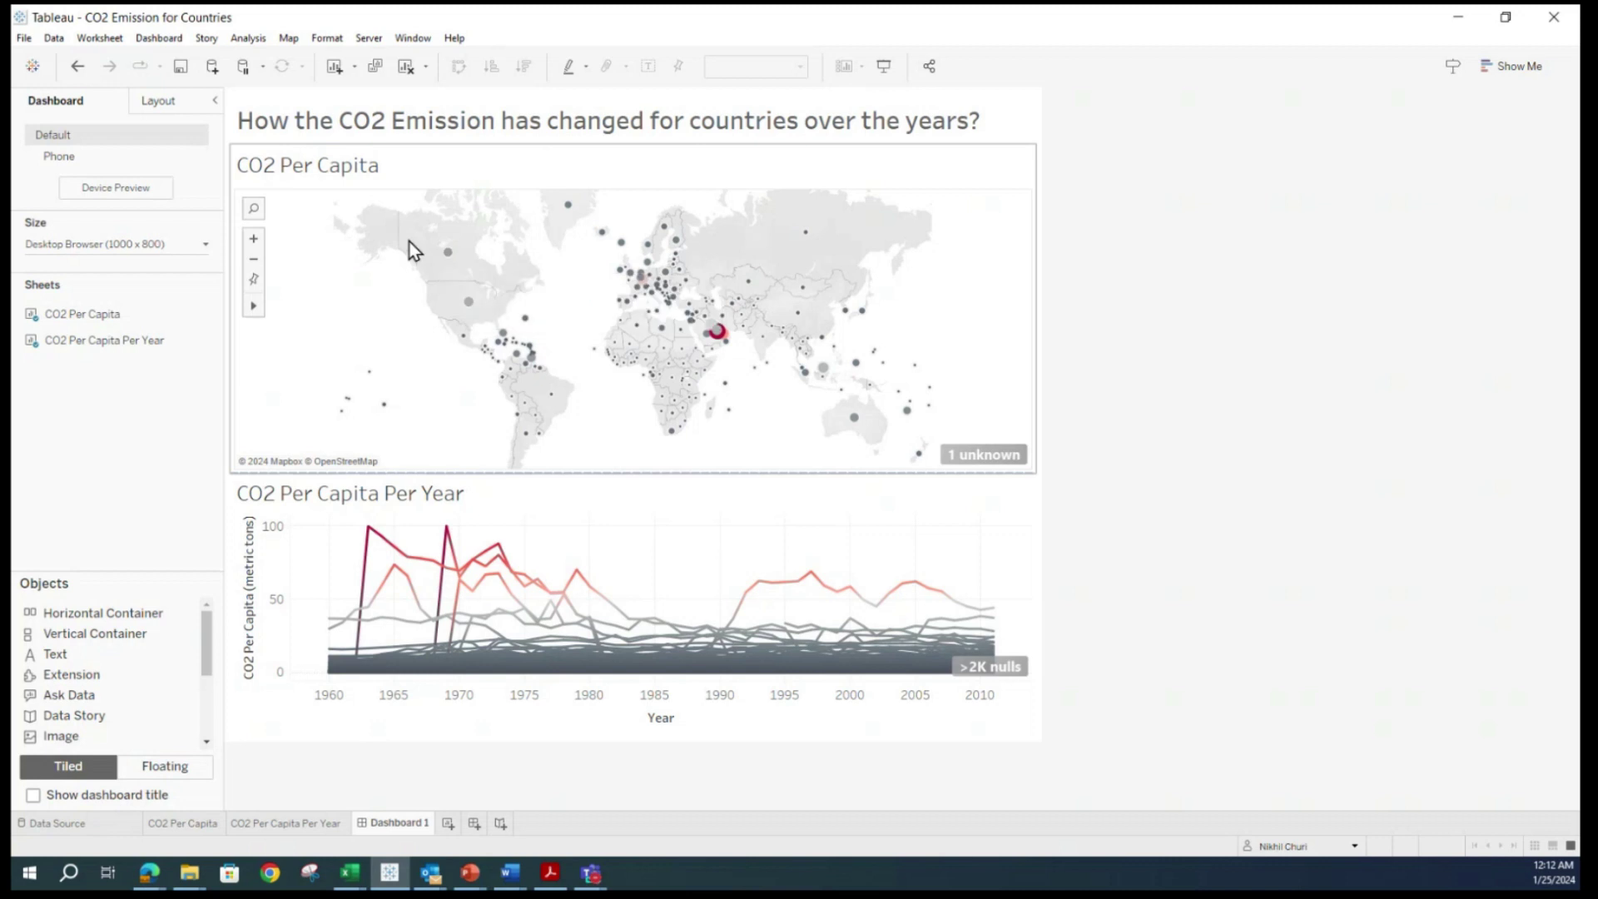
click(367, 88)
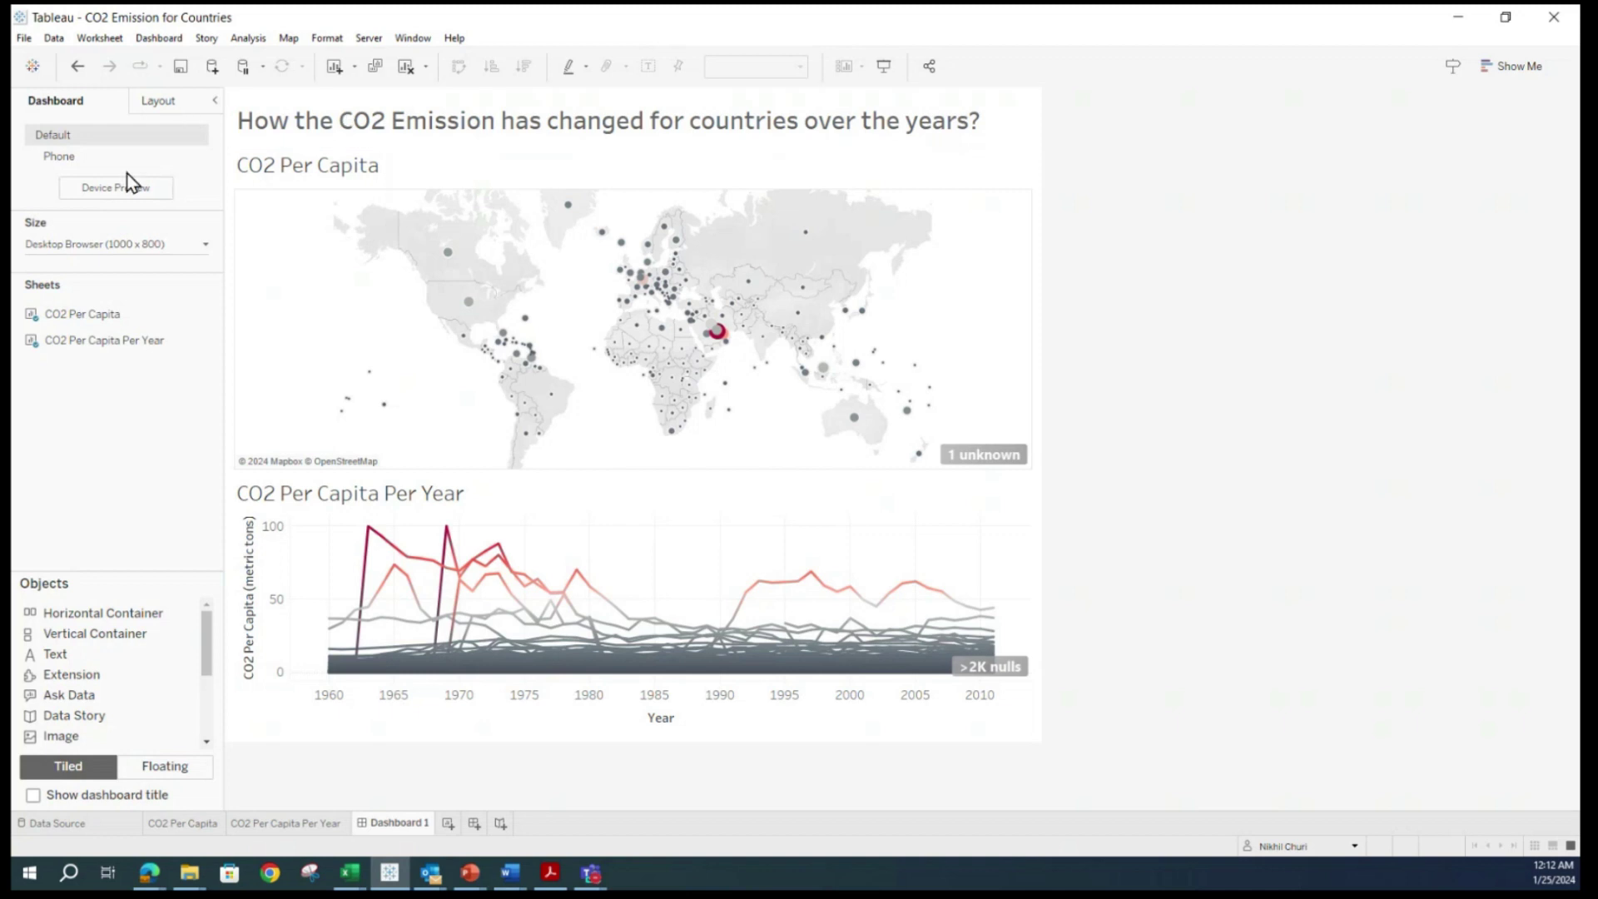
click(371, 38)
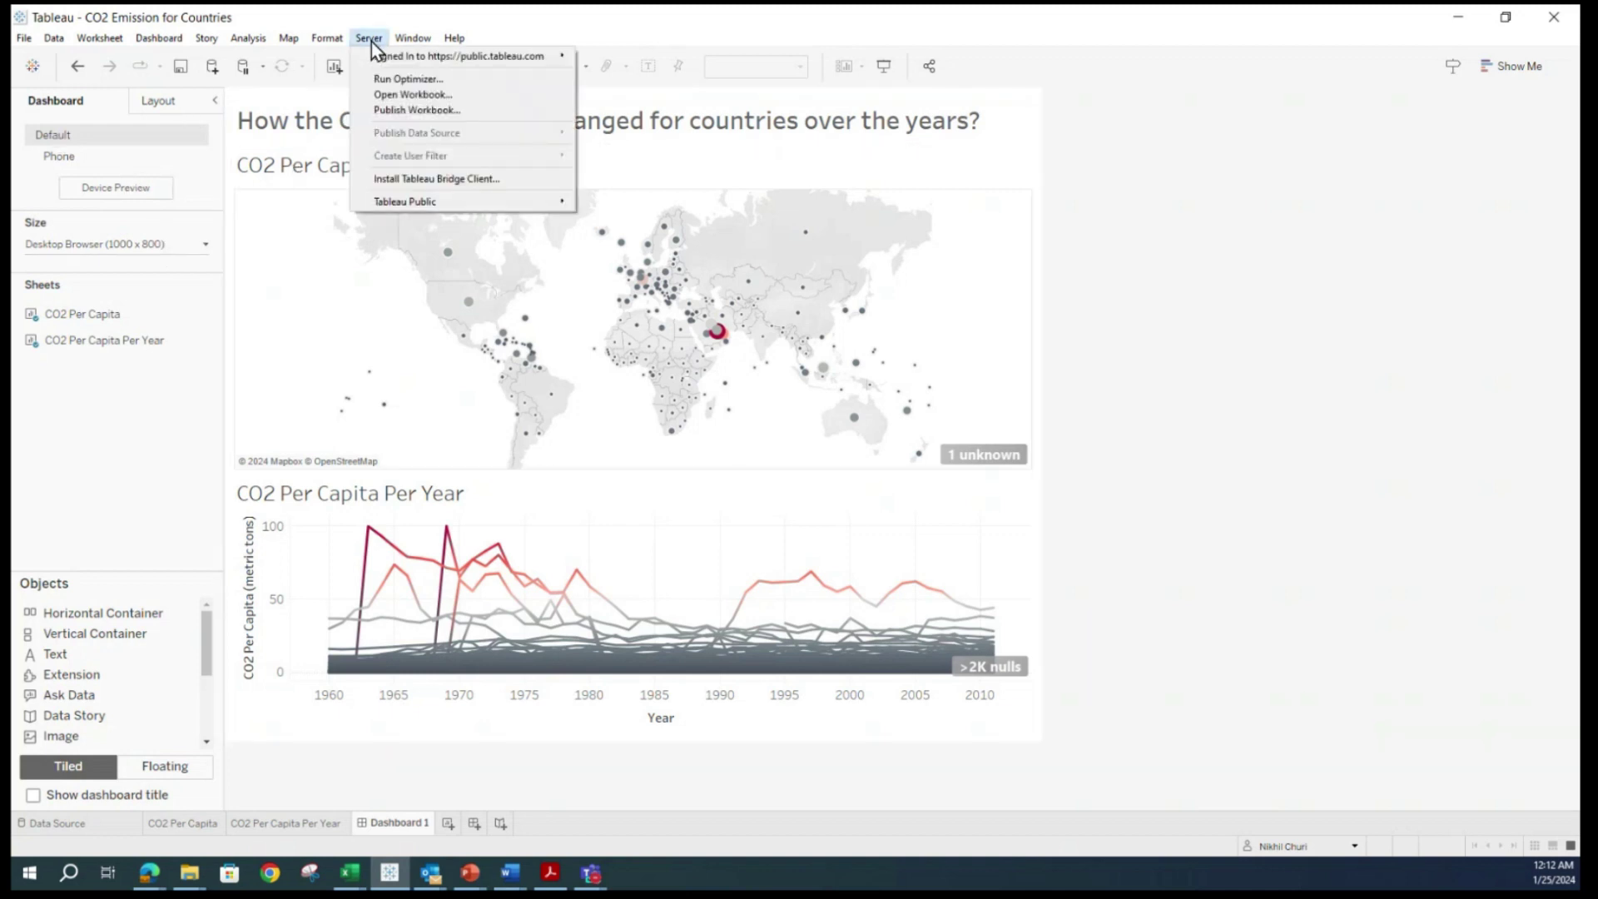
mouse_move(400, 207)
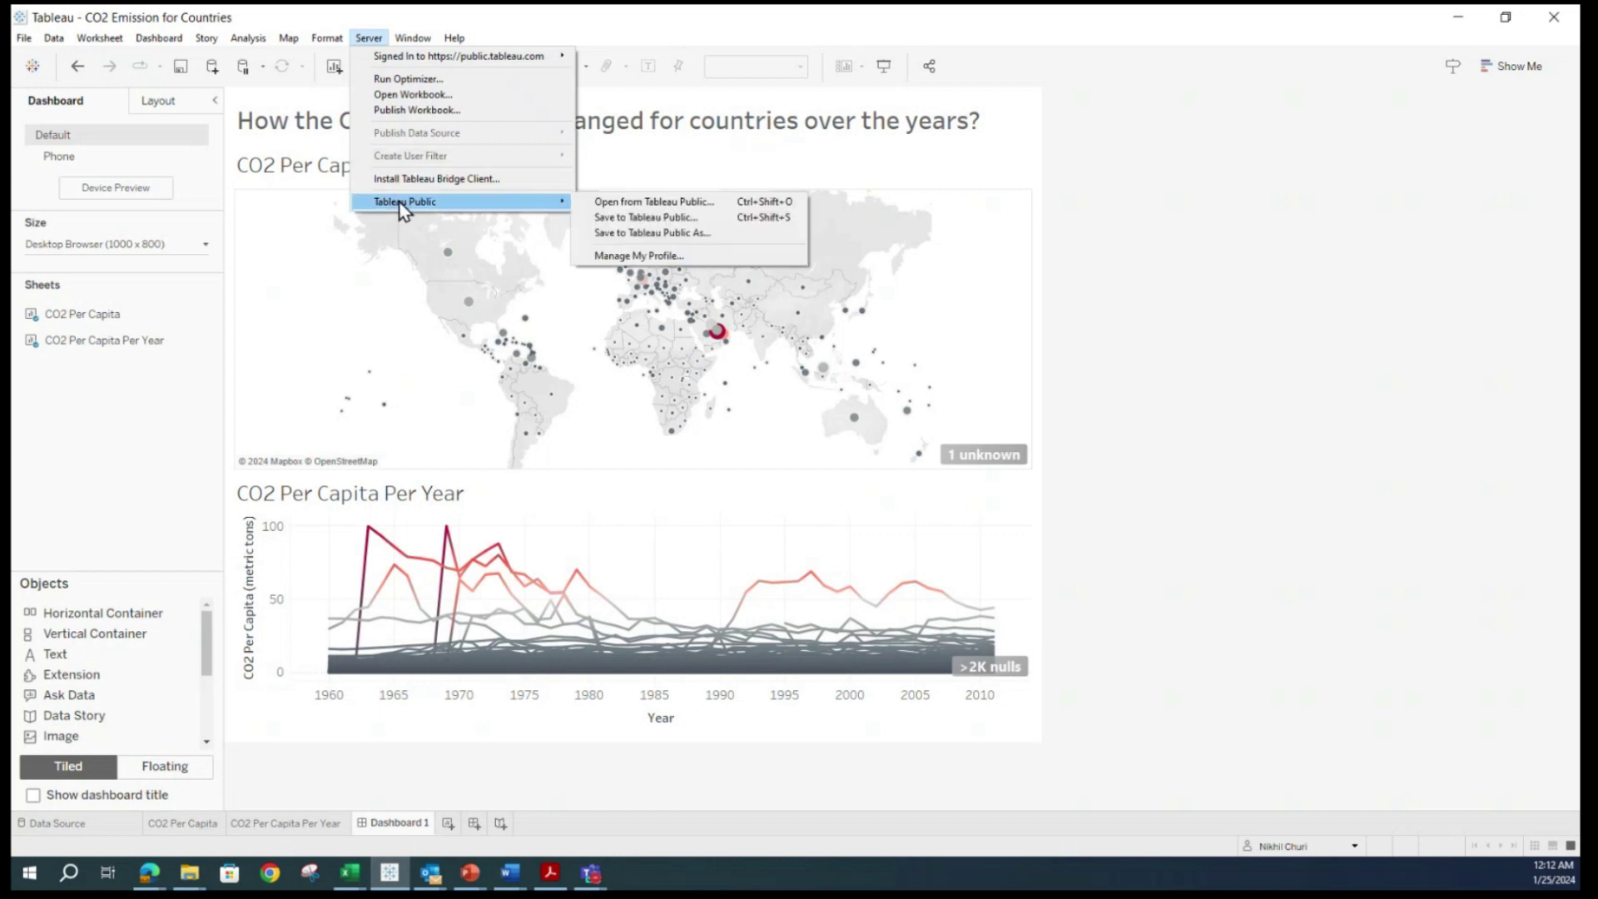
click(683, 234)
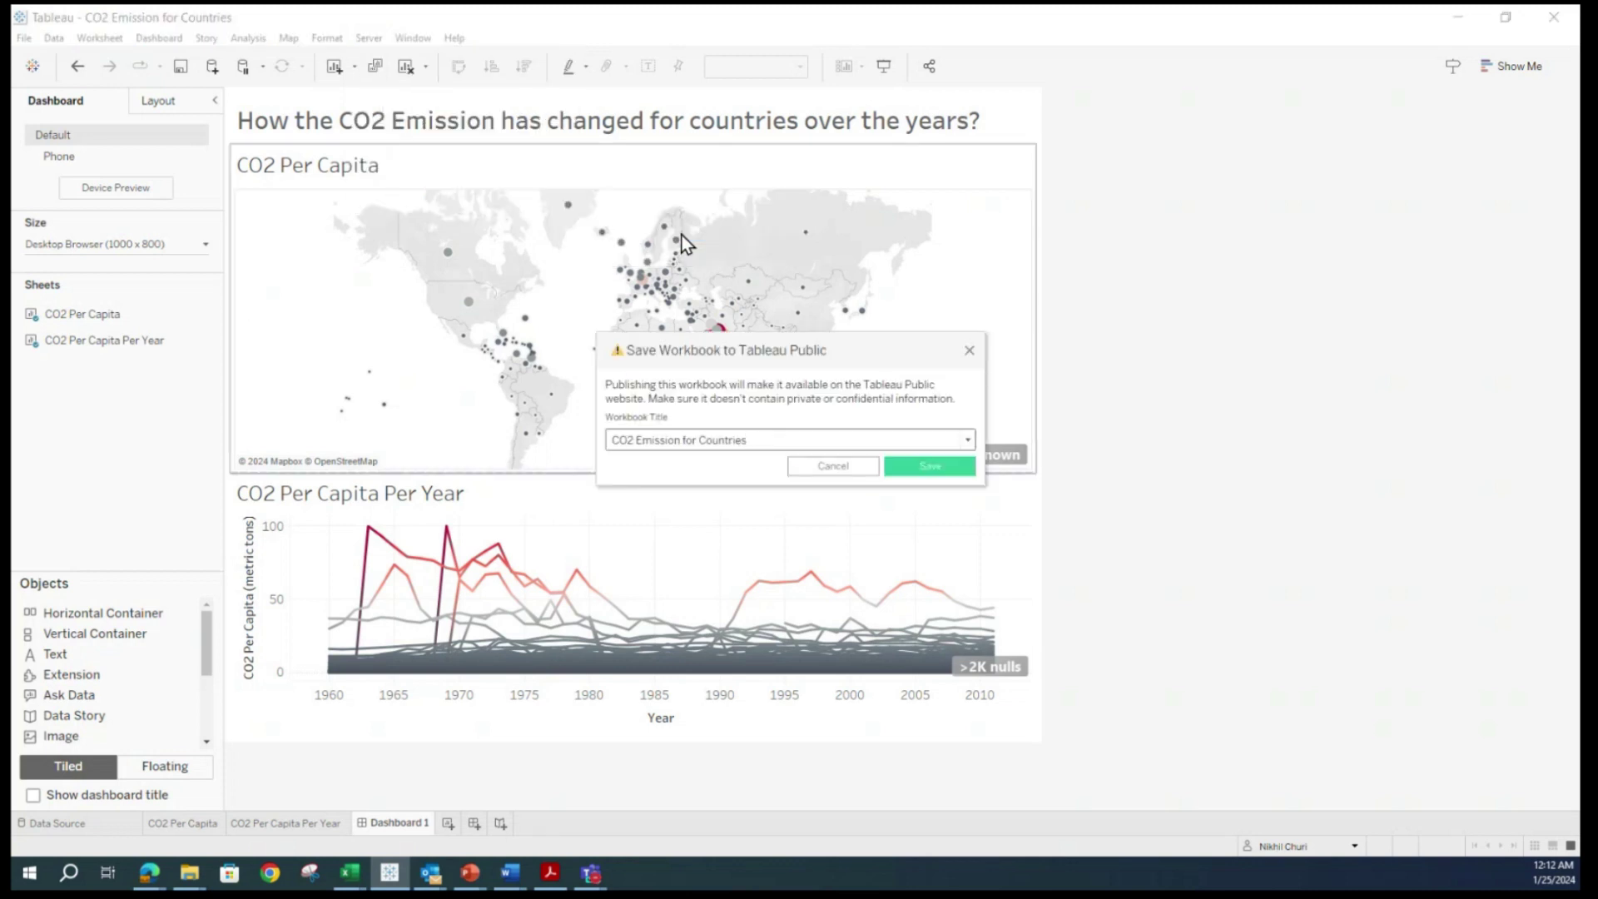
drag(770, 437, 588, 441)
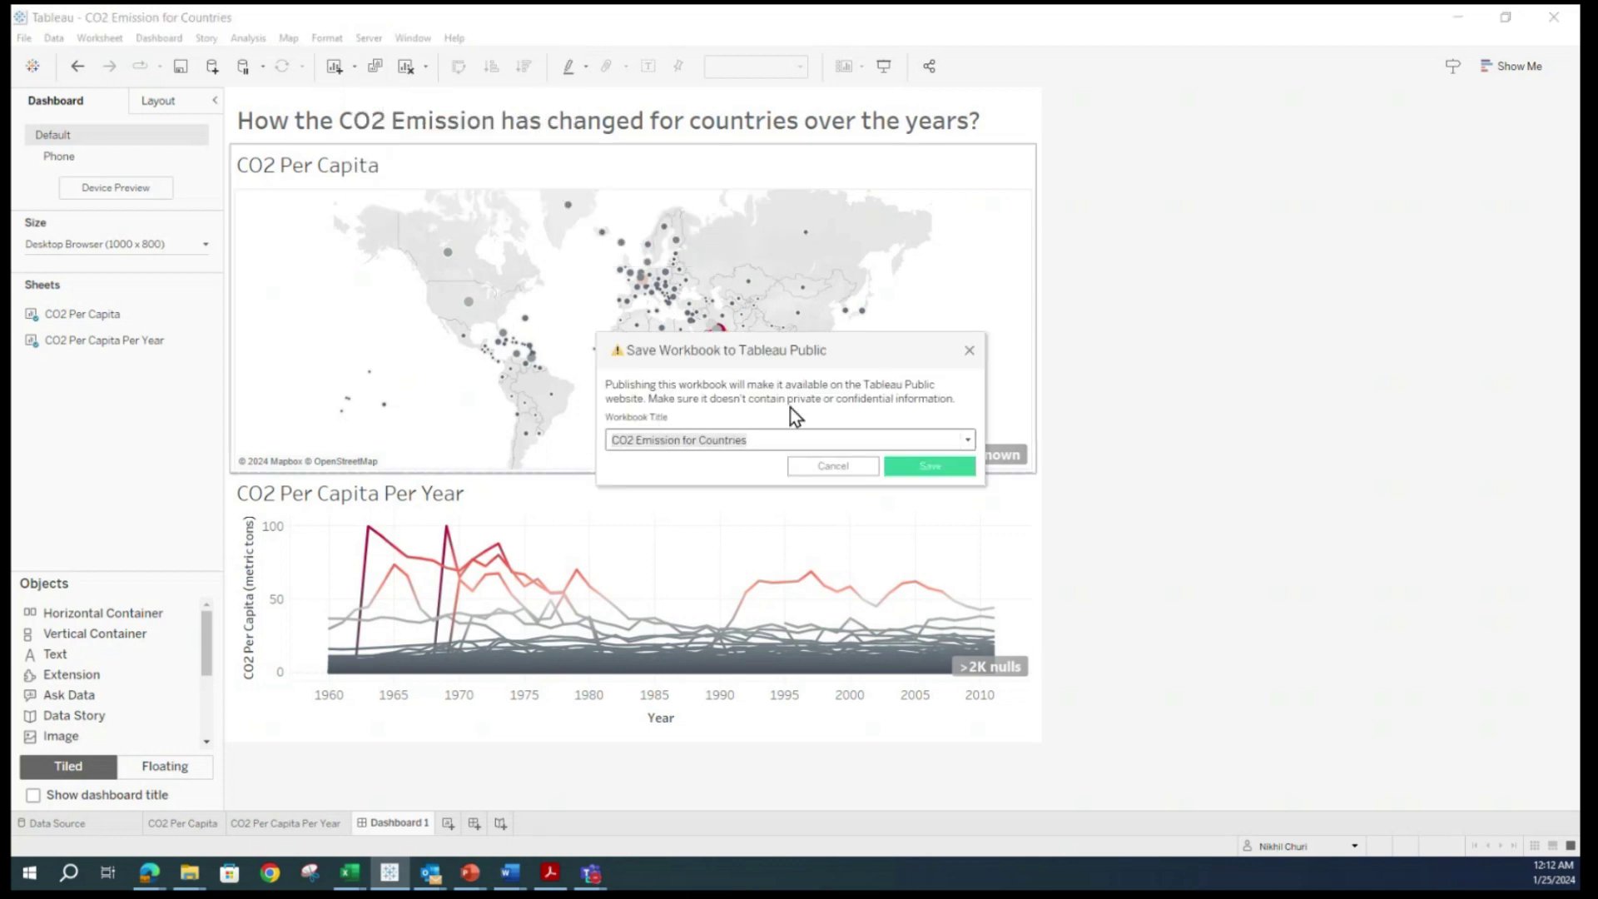
click(781, 437)
drag(792, 438, 616, 433)
click(924, 468)
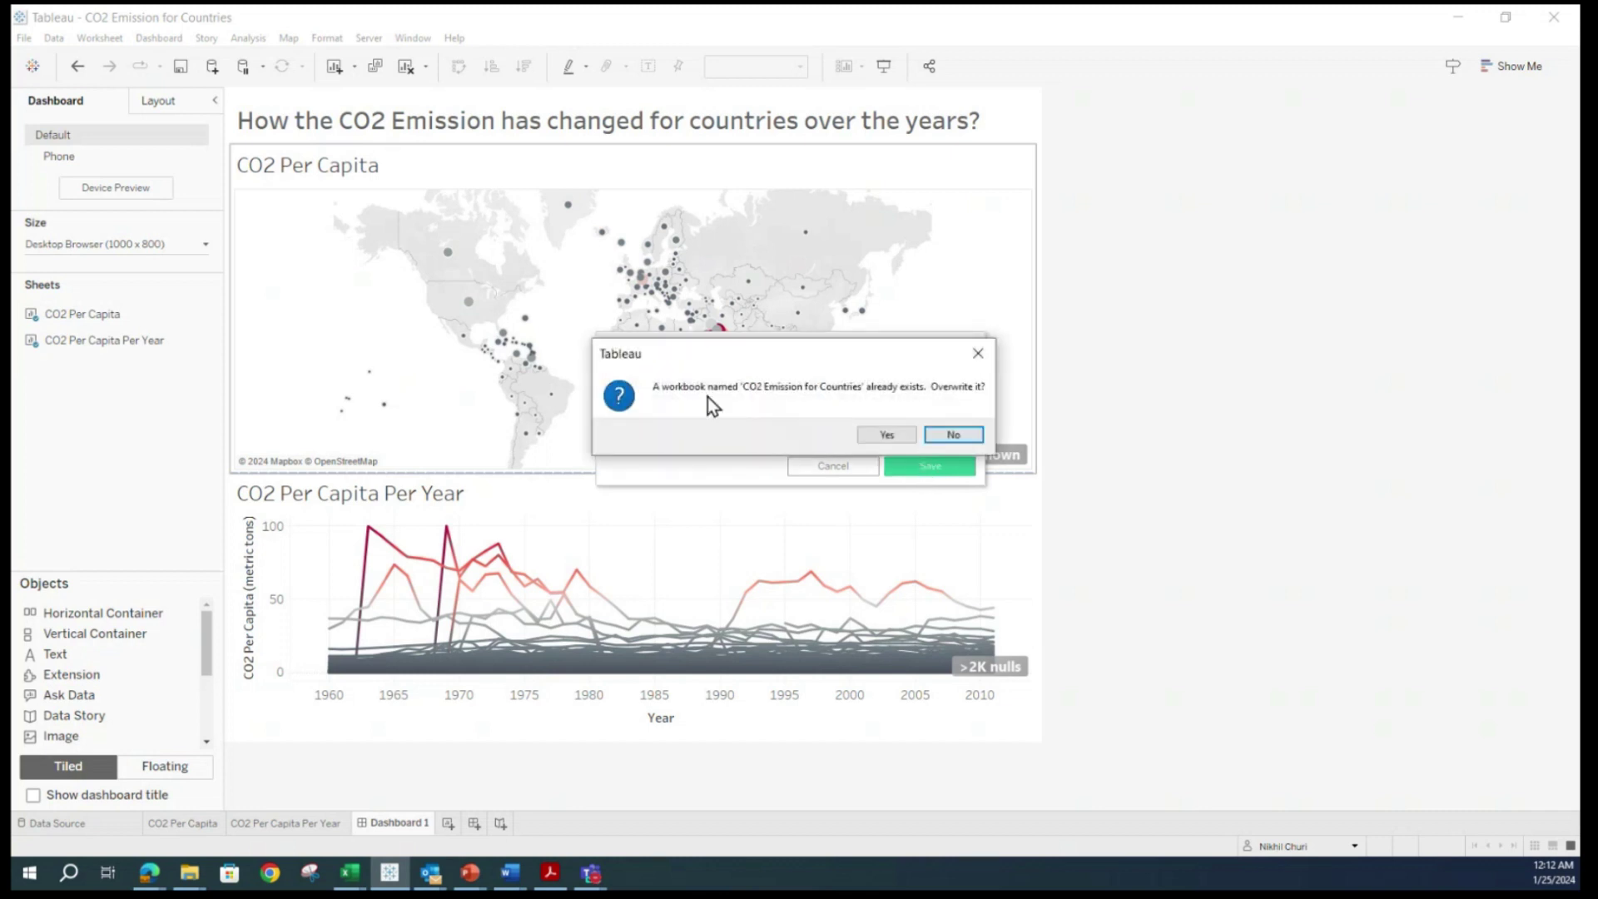
click(885, 436)
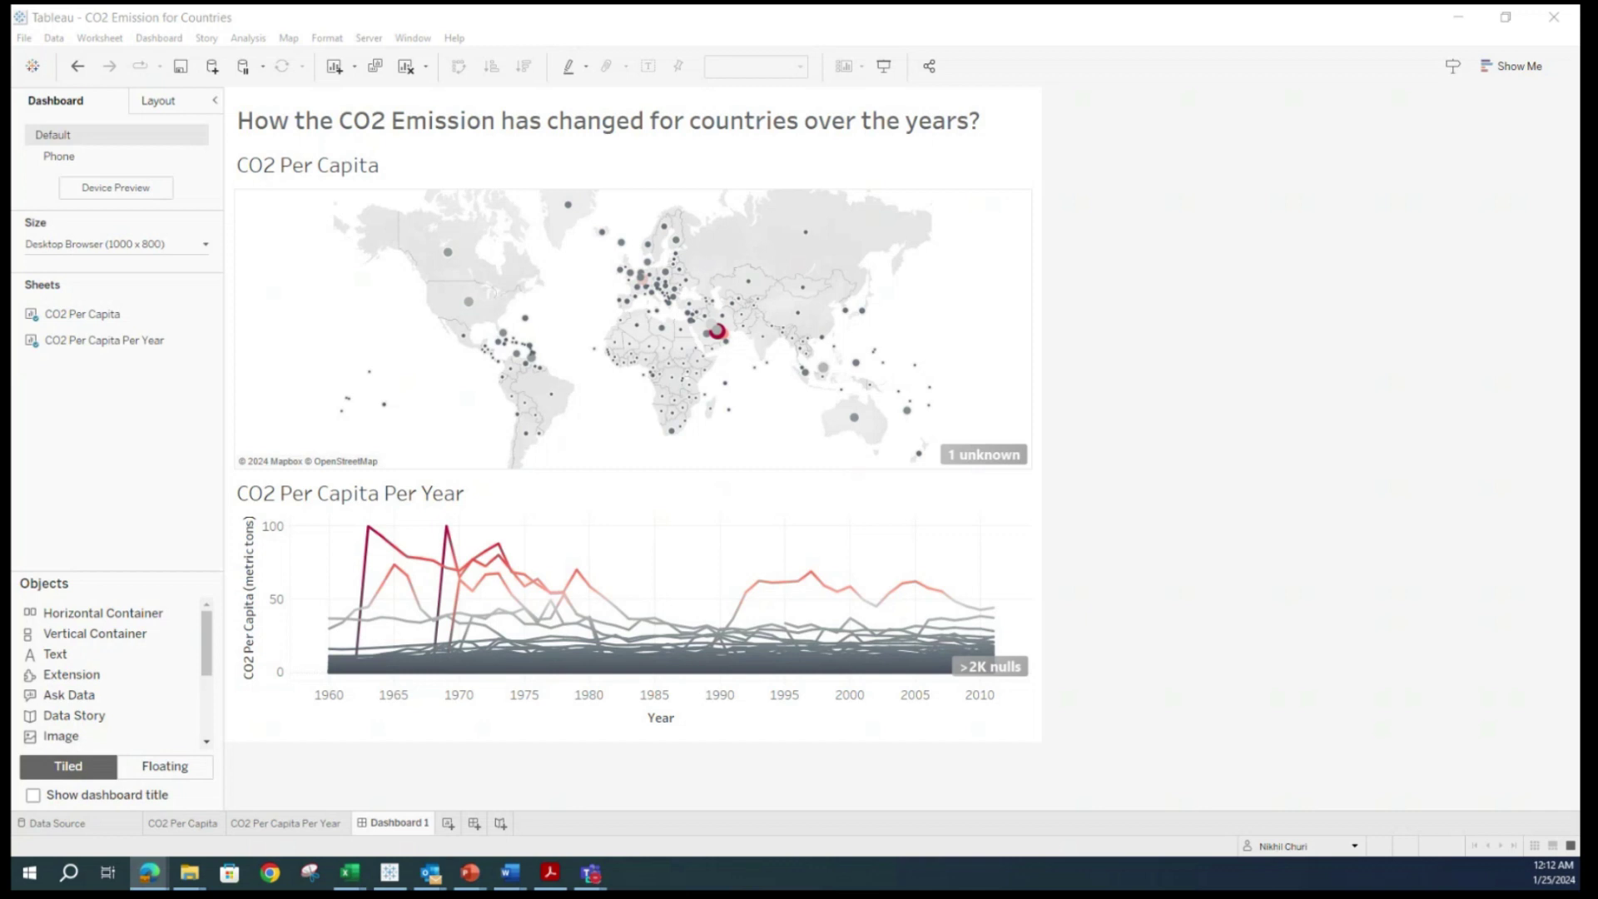
Maximize the browser window with the published workbook and look through the dashboard down to its details.
drag(1017, 413, 955, 203)
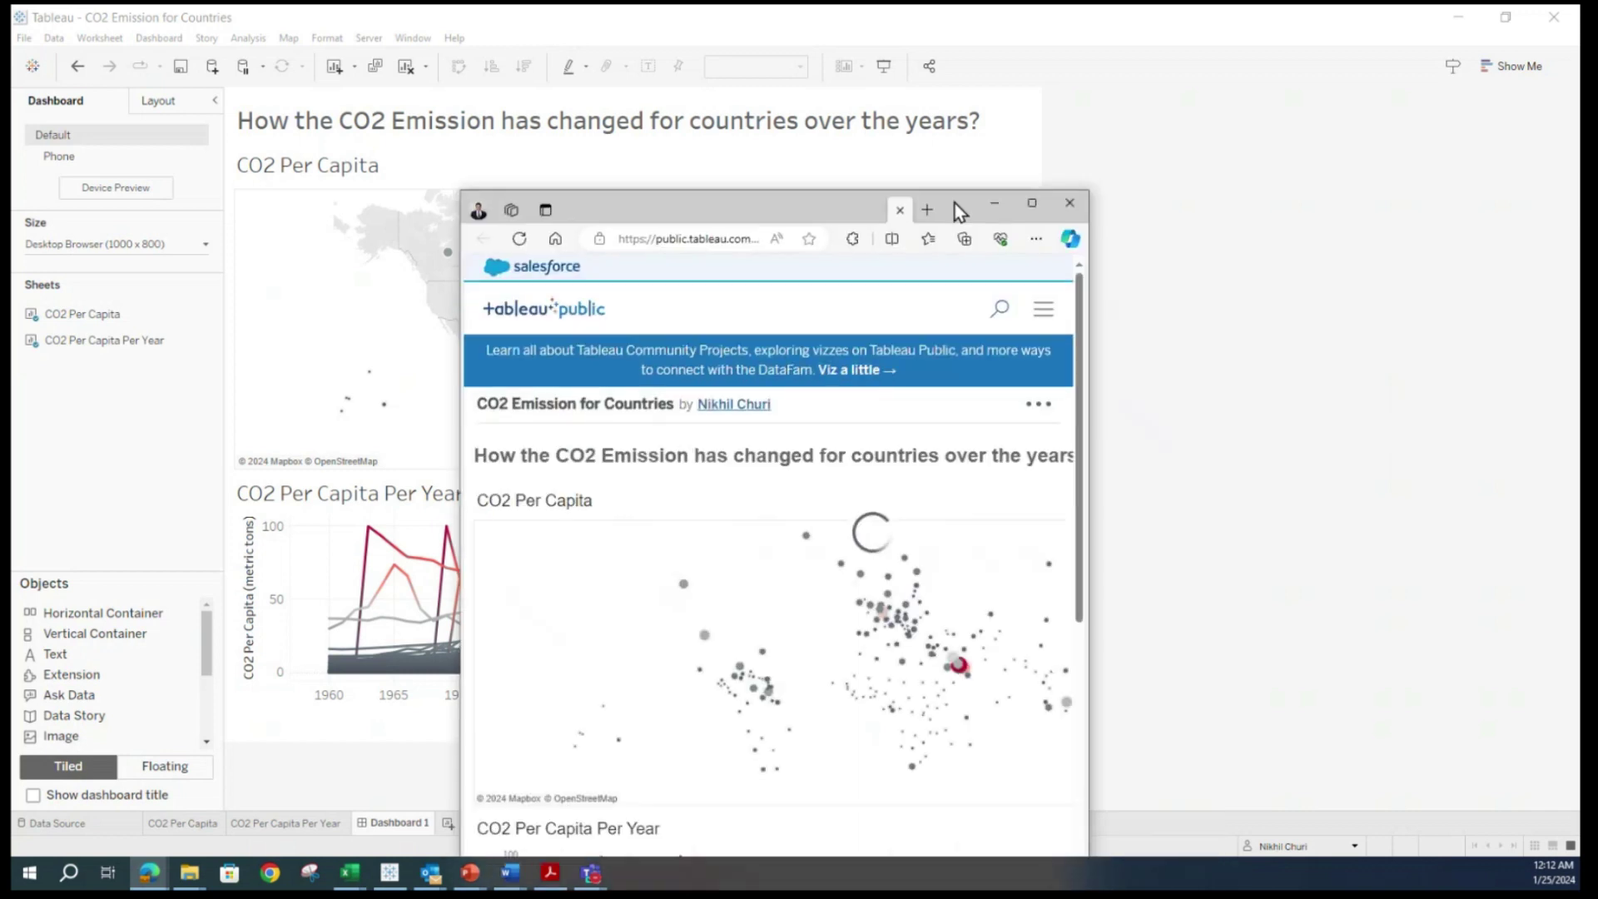
click(1031, 206)
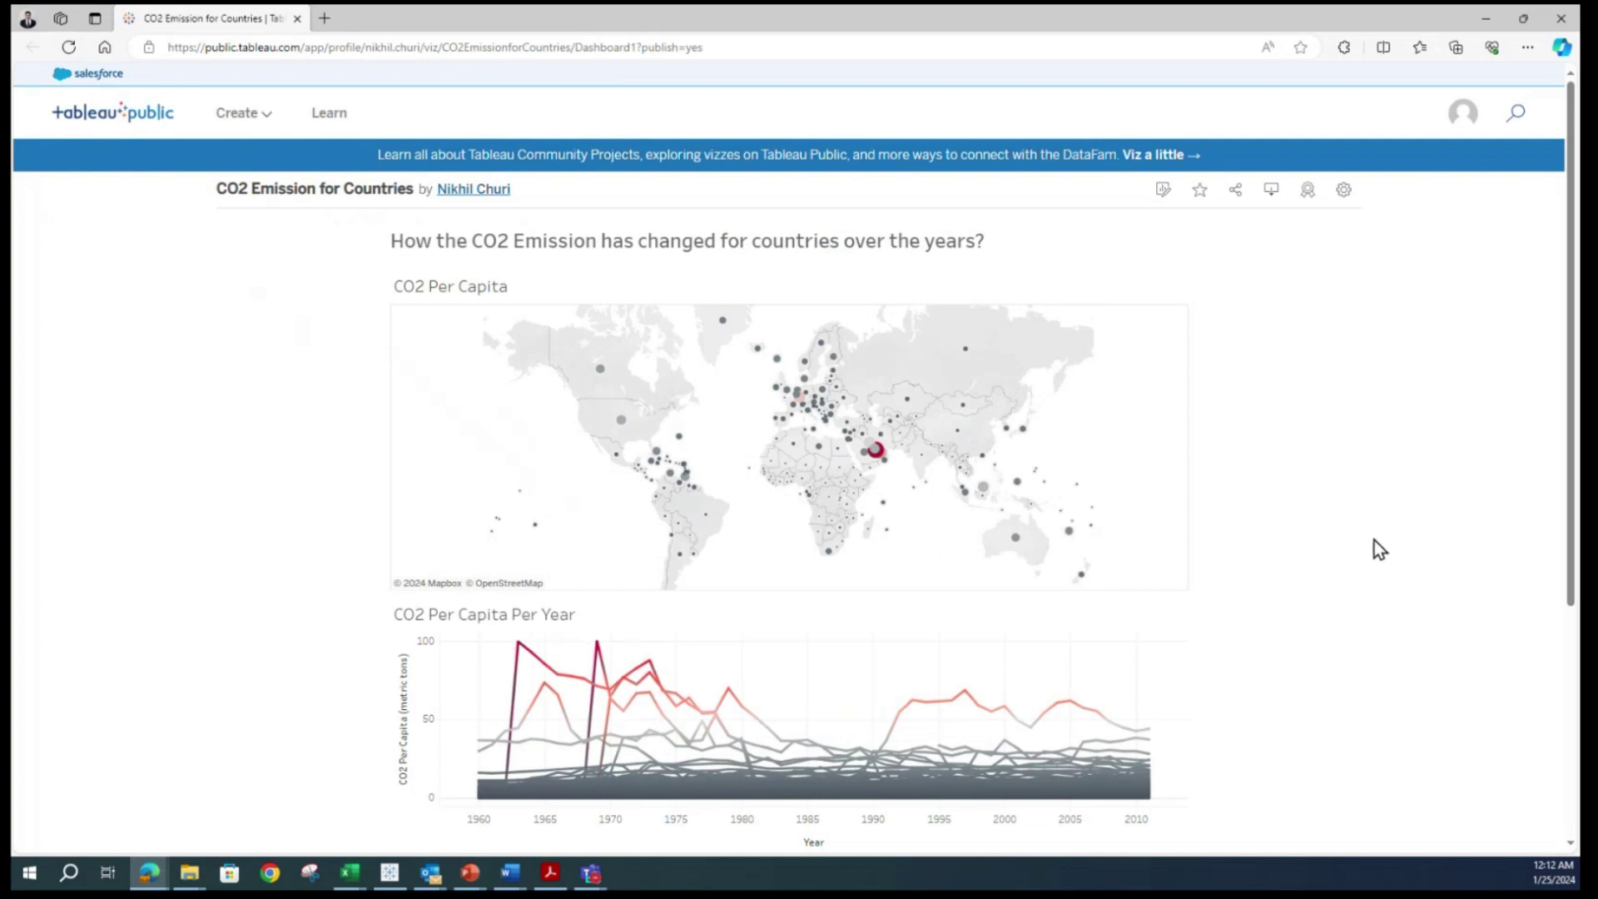
scroll(1378, 548, down, 3)
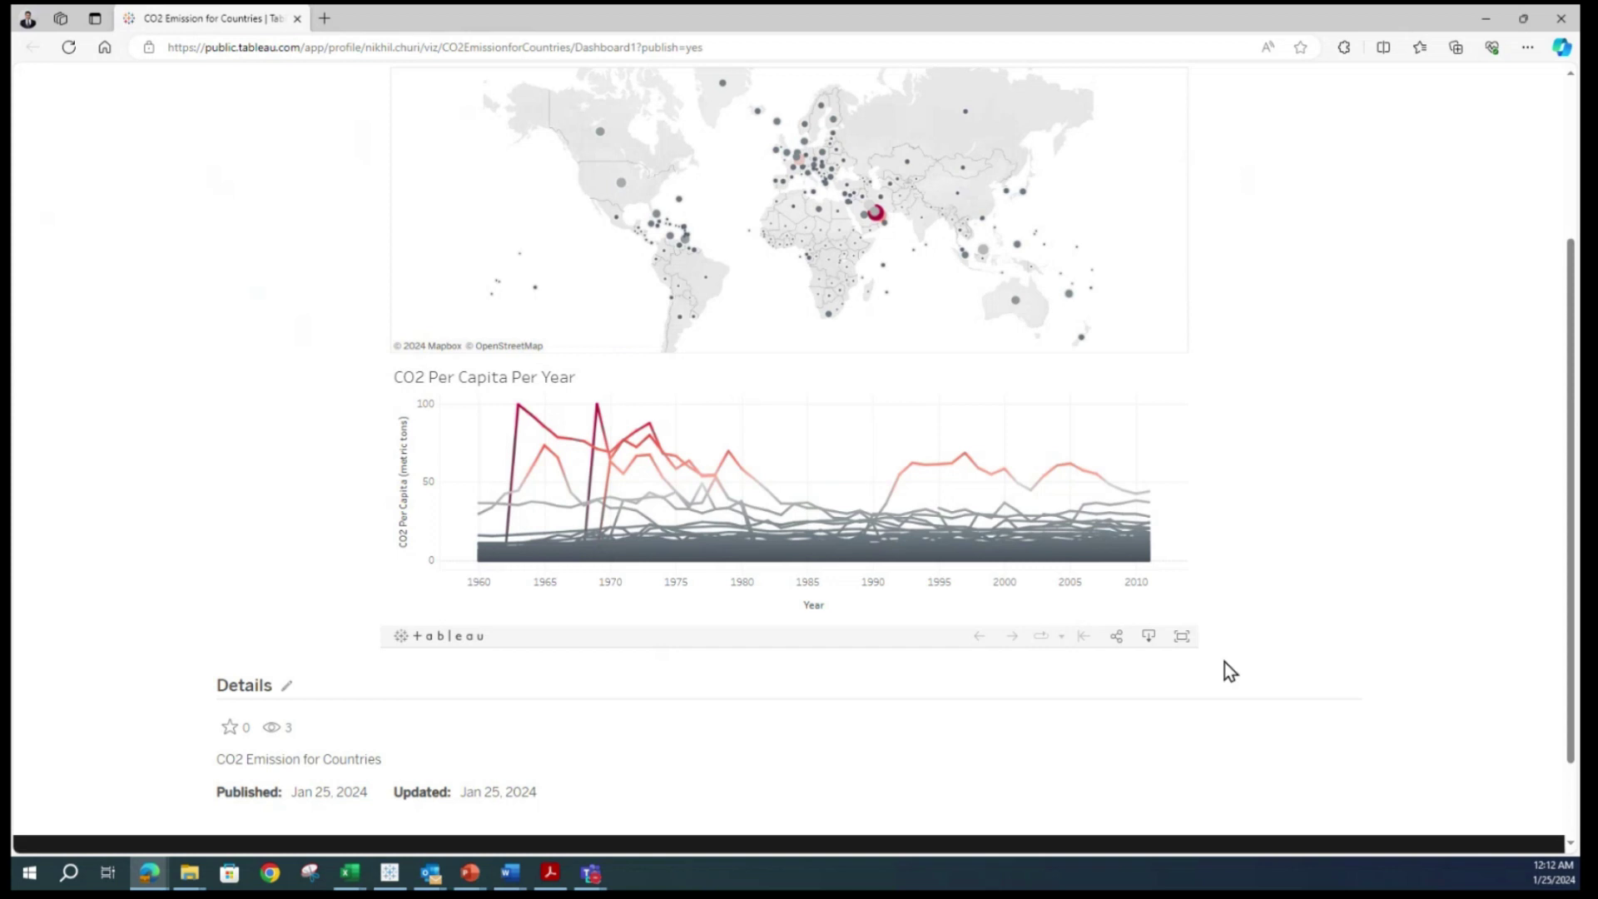
Open the sharing options of the published dashboard and copy its link.
click(1116, 637)
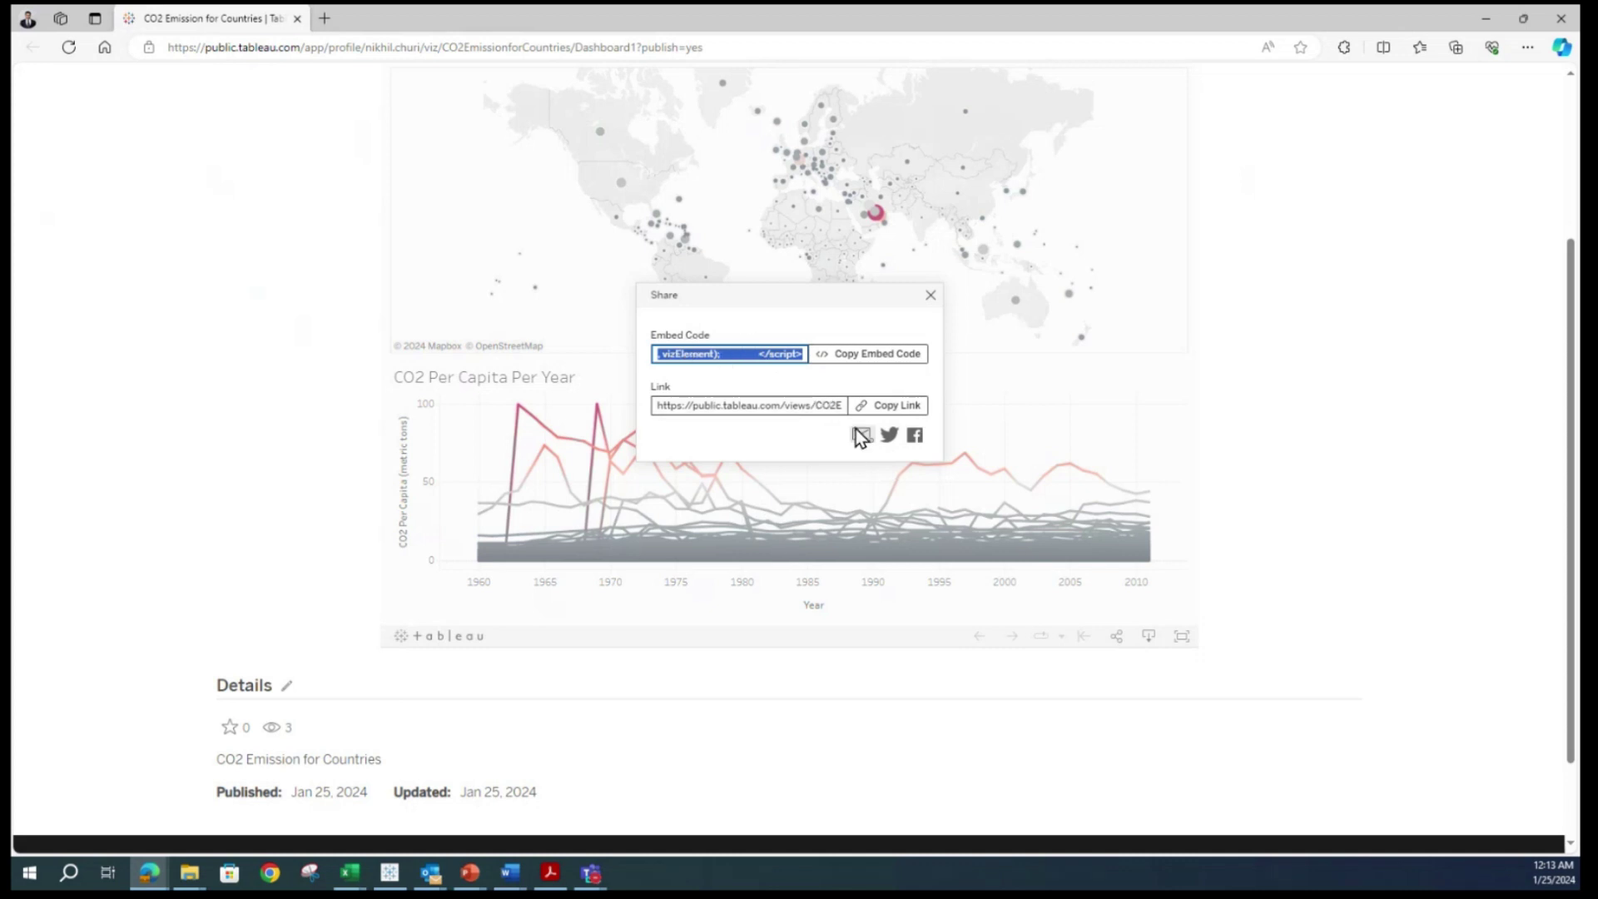
click(887, 406)
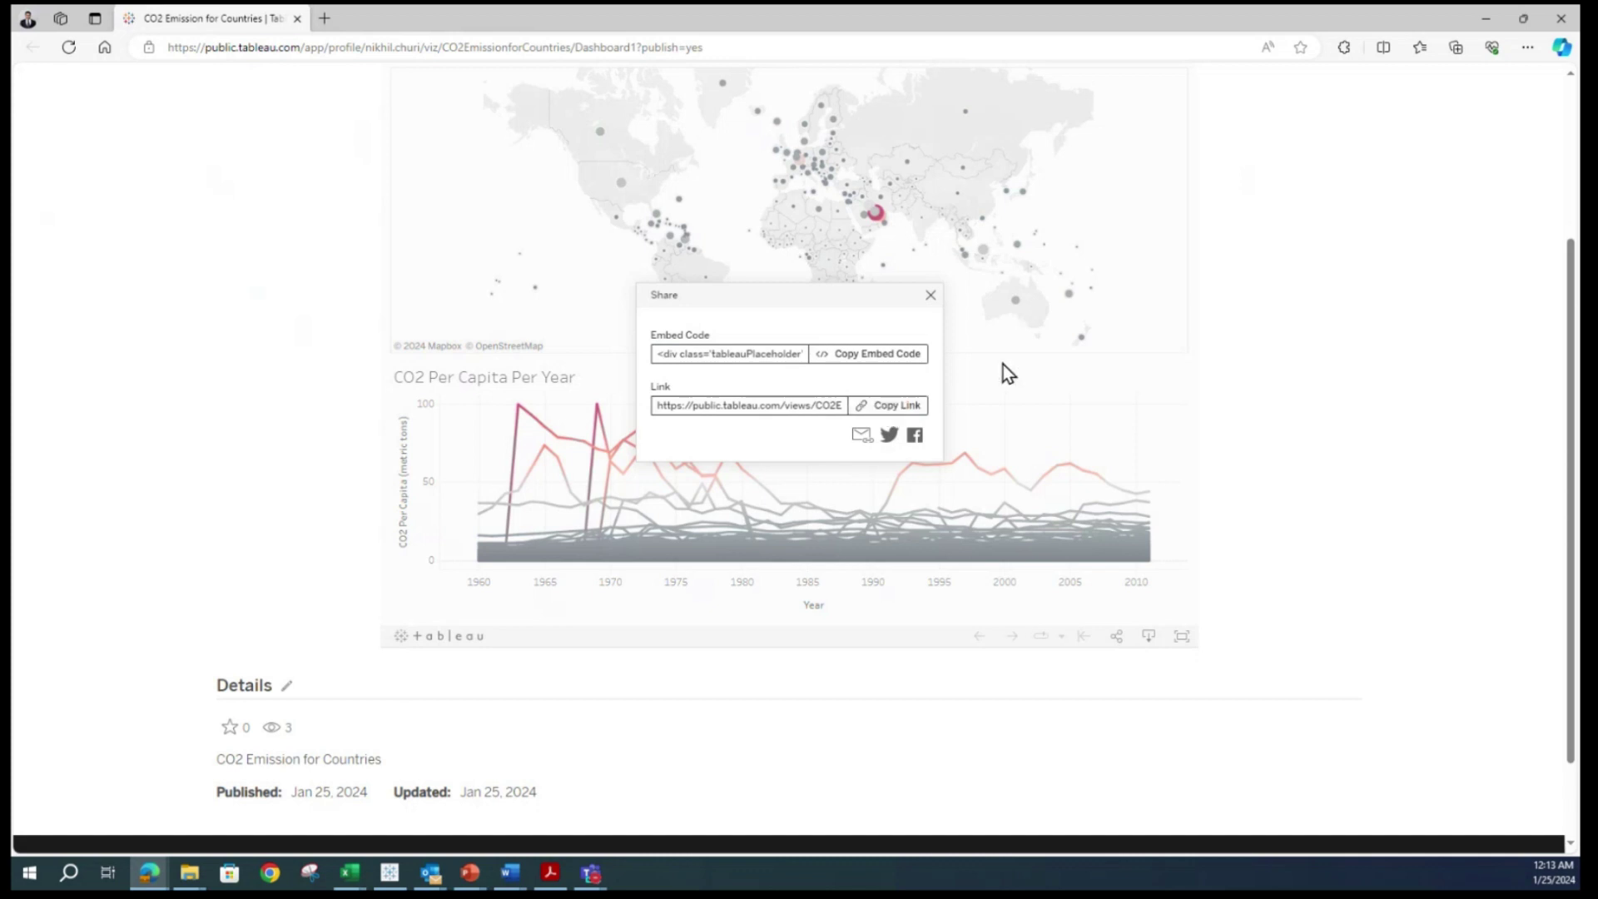
scroll(1002, 364, up, 3)
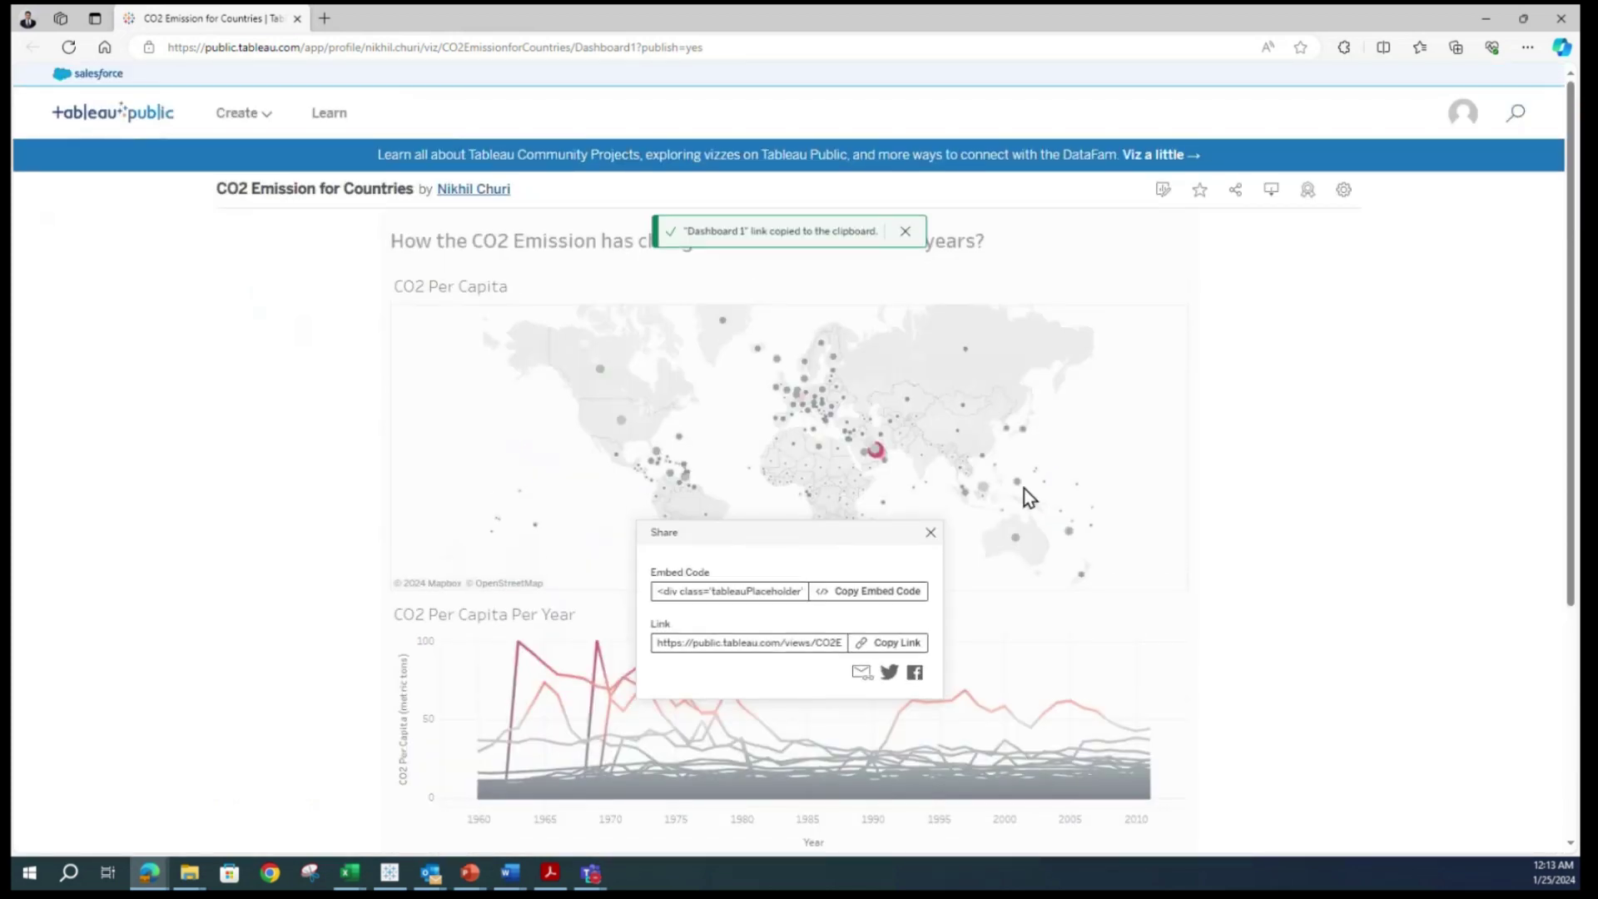